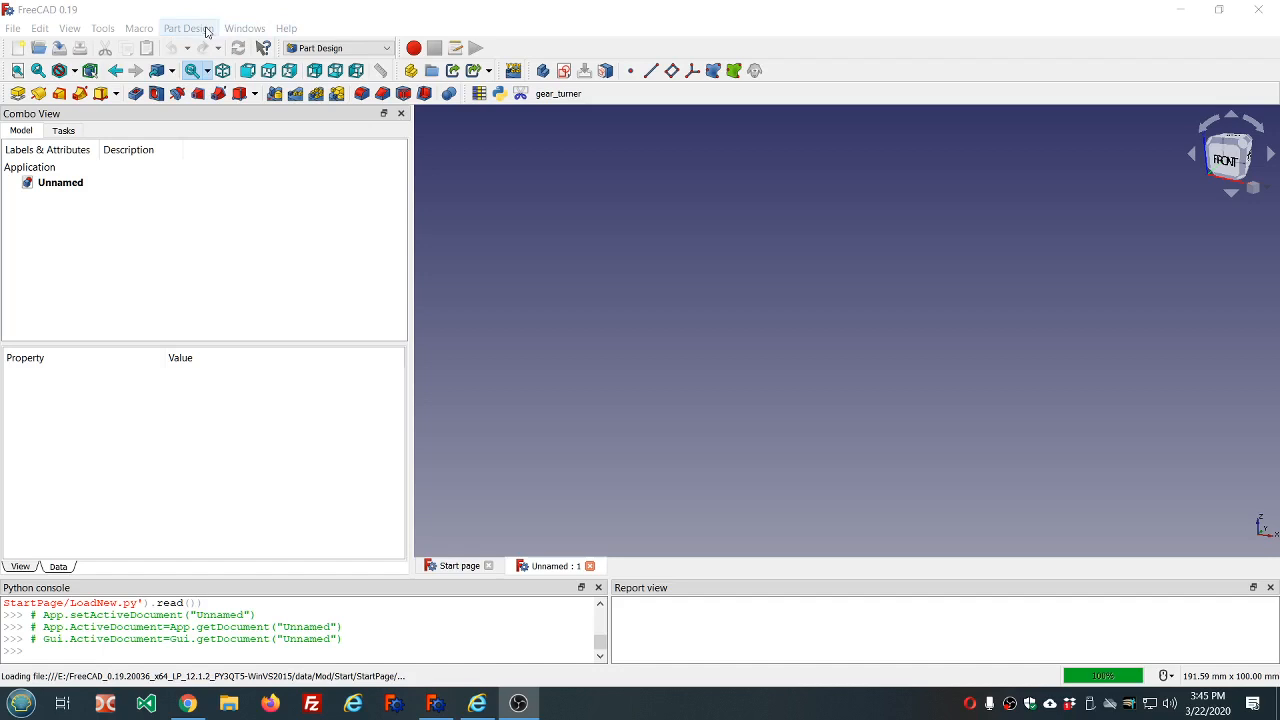
# Check the program's version and build details in the About information, and close it
pyautogui.click(286, 28)
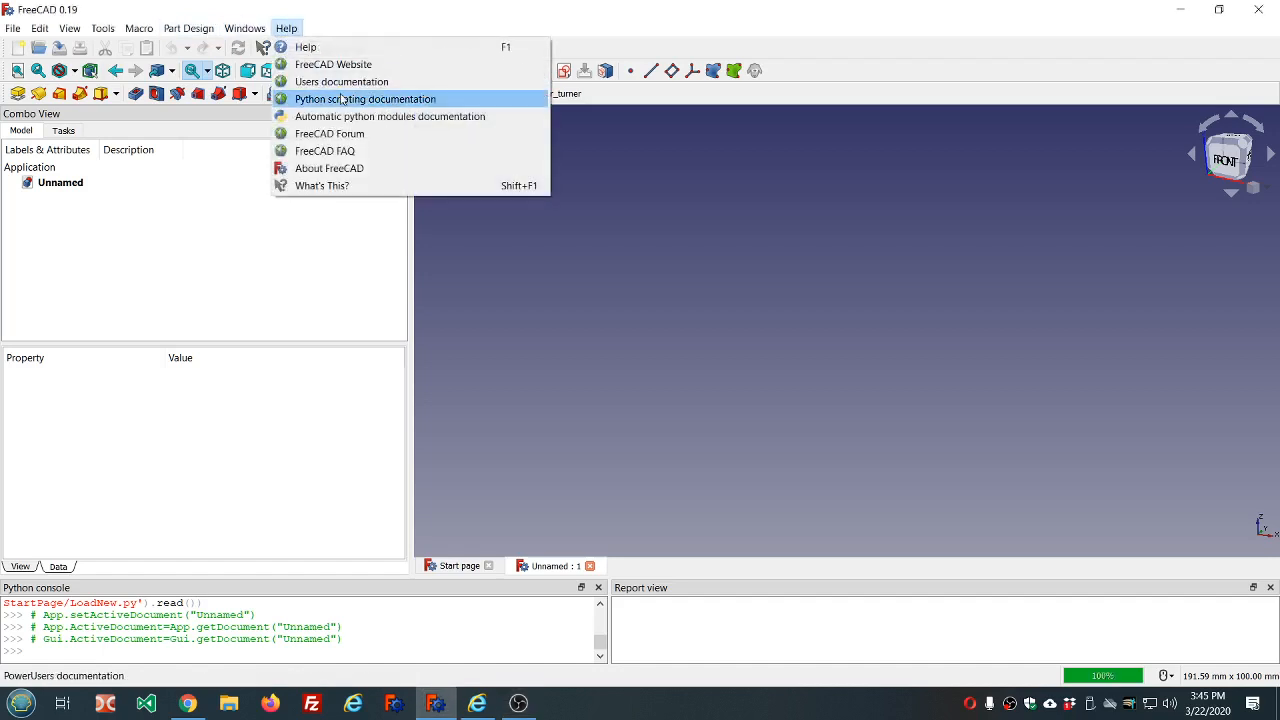
pyautogui.click(336, 168)
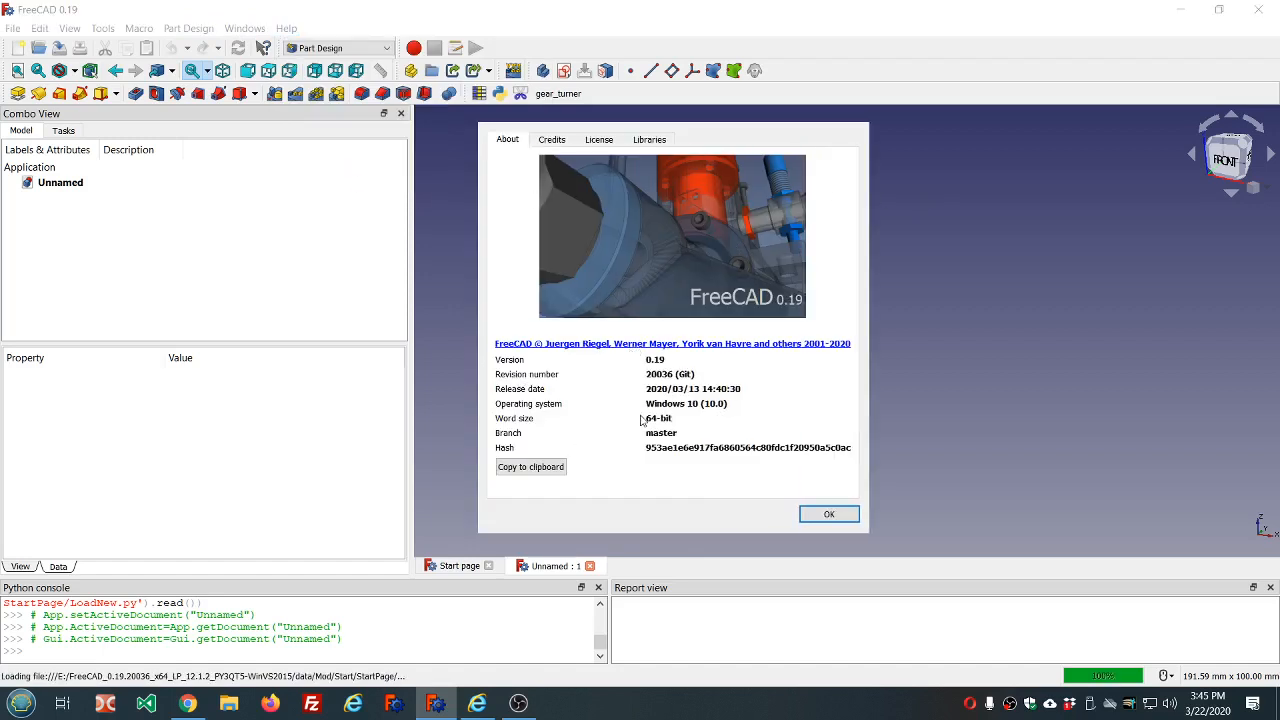
pyautogui.click(829, 515)
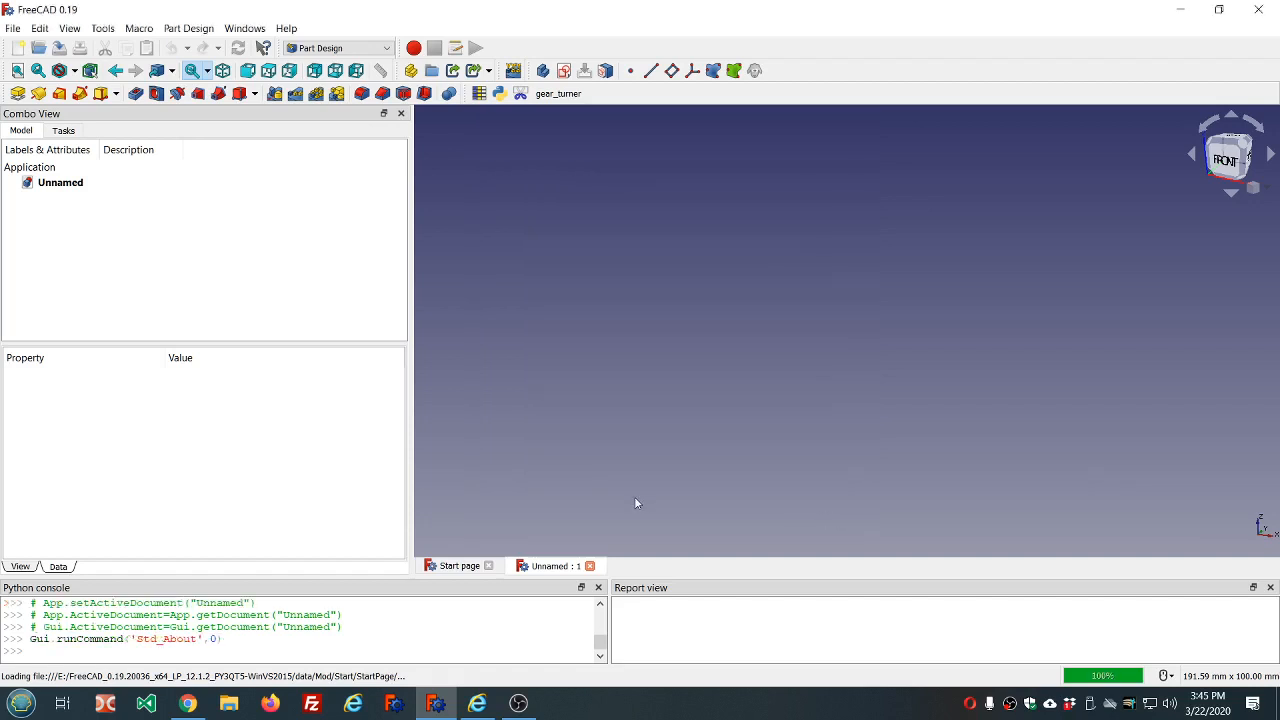
# Sketch a circle of about 10.5 mm radius centred on the origin in a new sketch on the XY plane
pyautogui.click(565, 76)
pyautogui.click(48, 224)
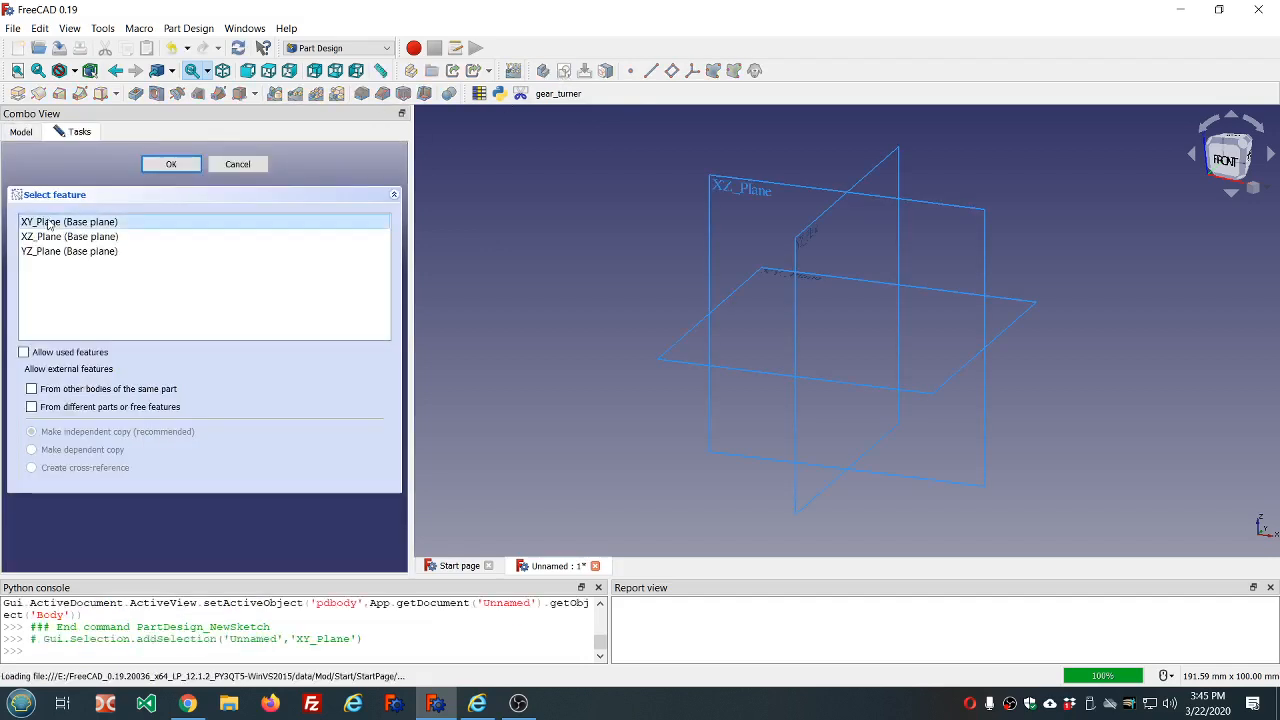
pyautogui.click(171, 164)
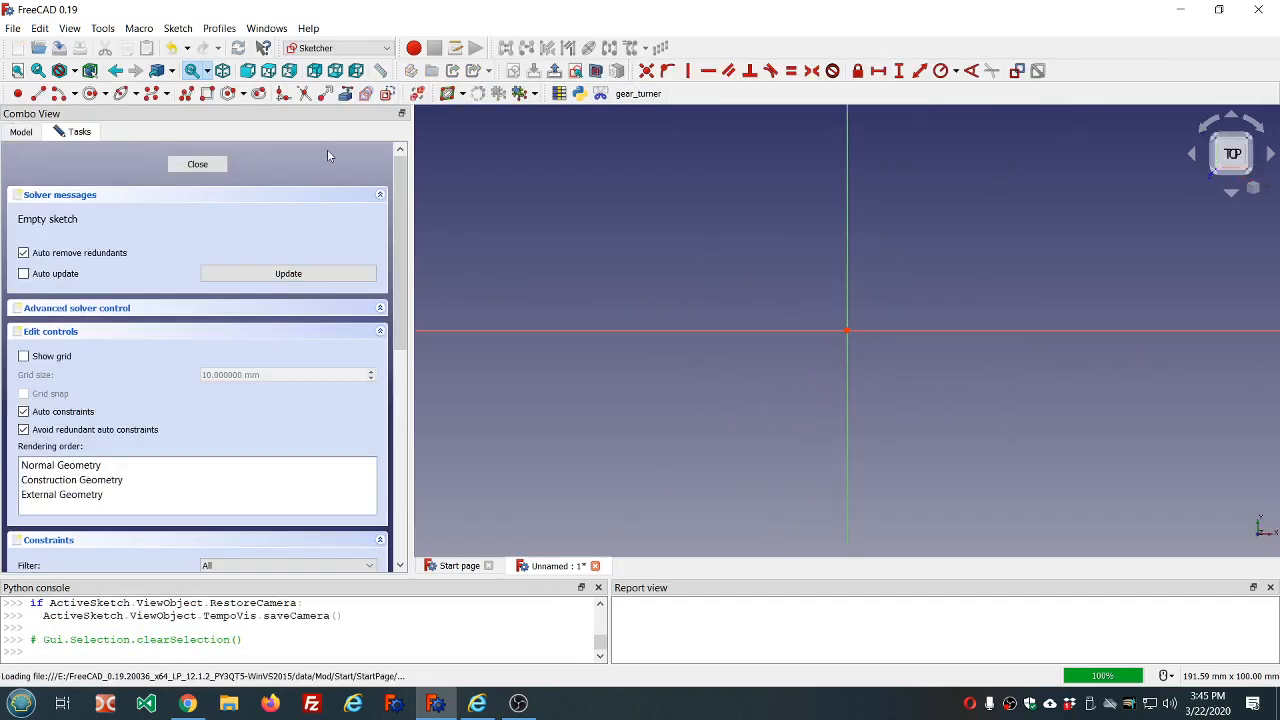
pyautogui.click(91, 93)
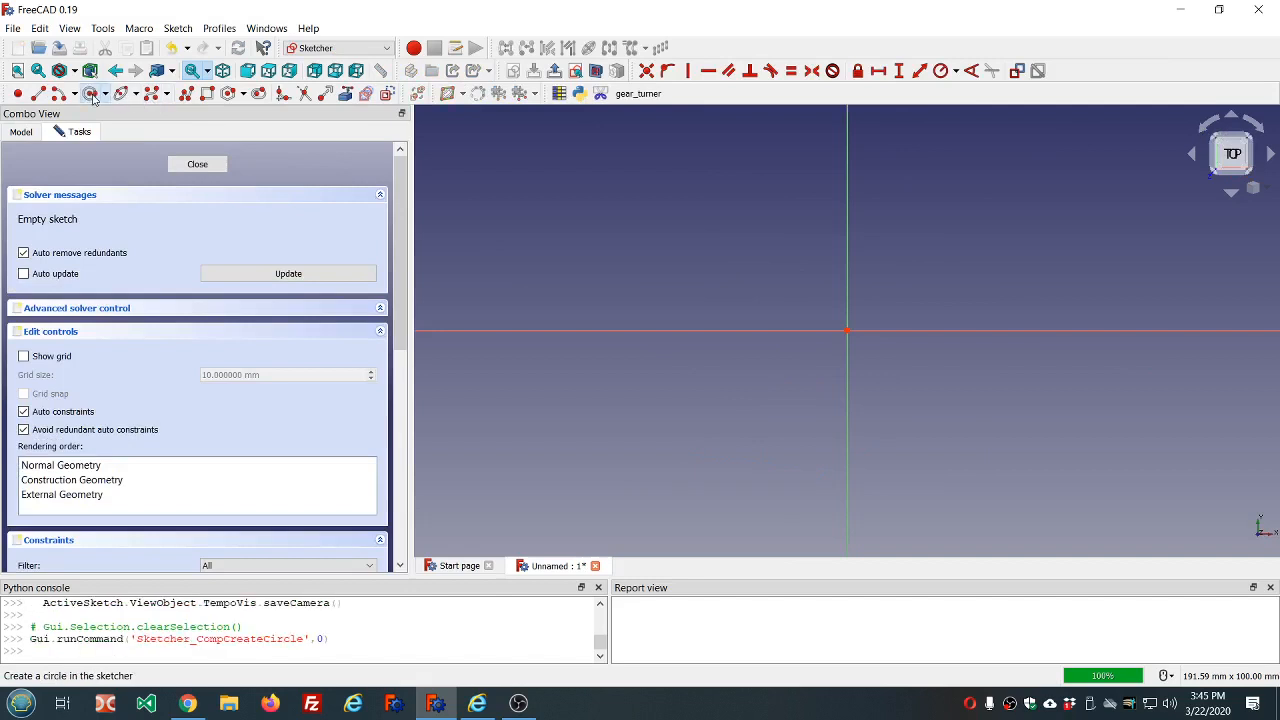
pyautogui.click(847, 330)
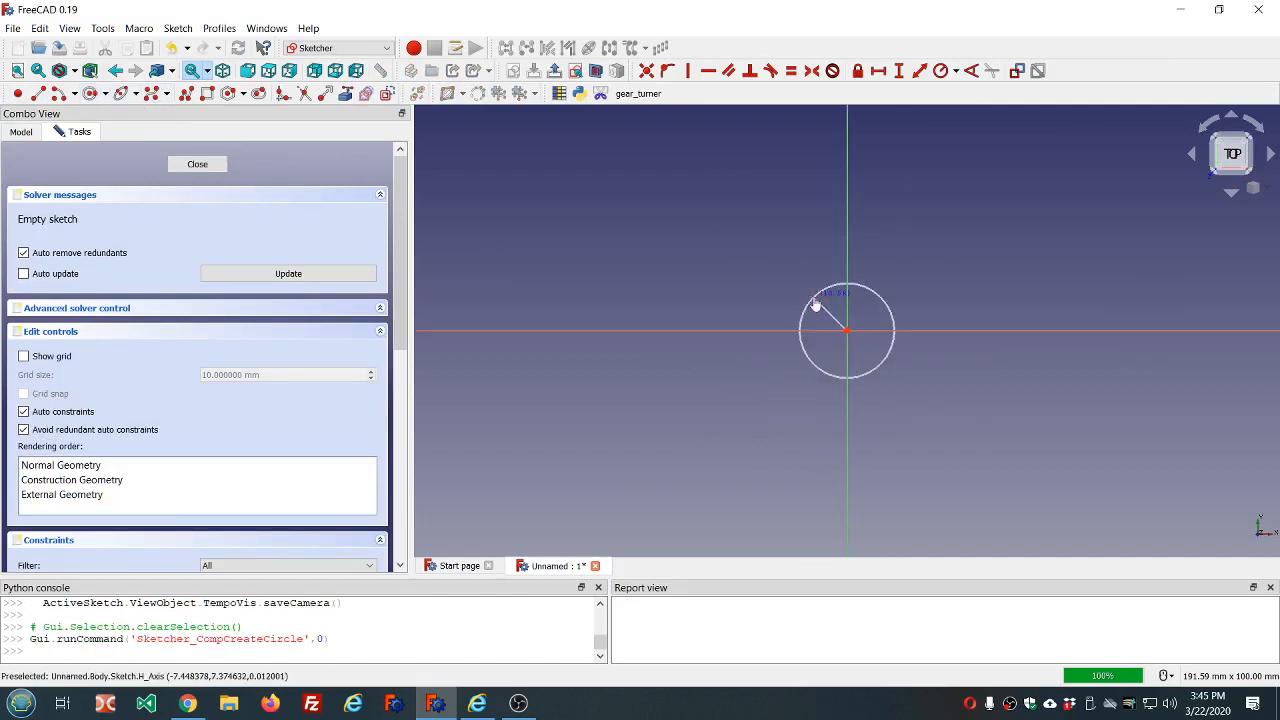
pyautogui.click(815, 303)
pyautogui.click(197, 164)
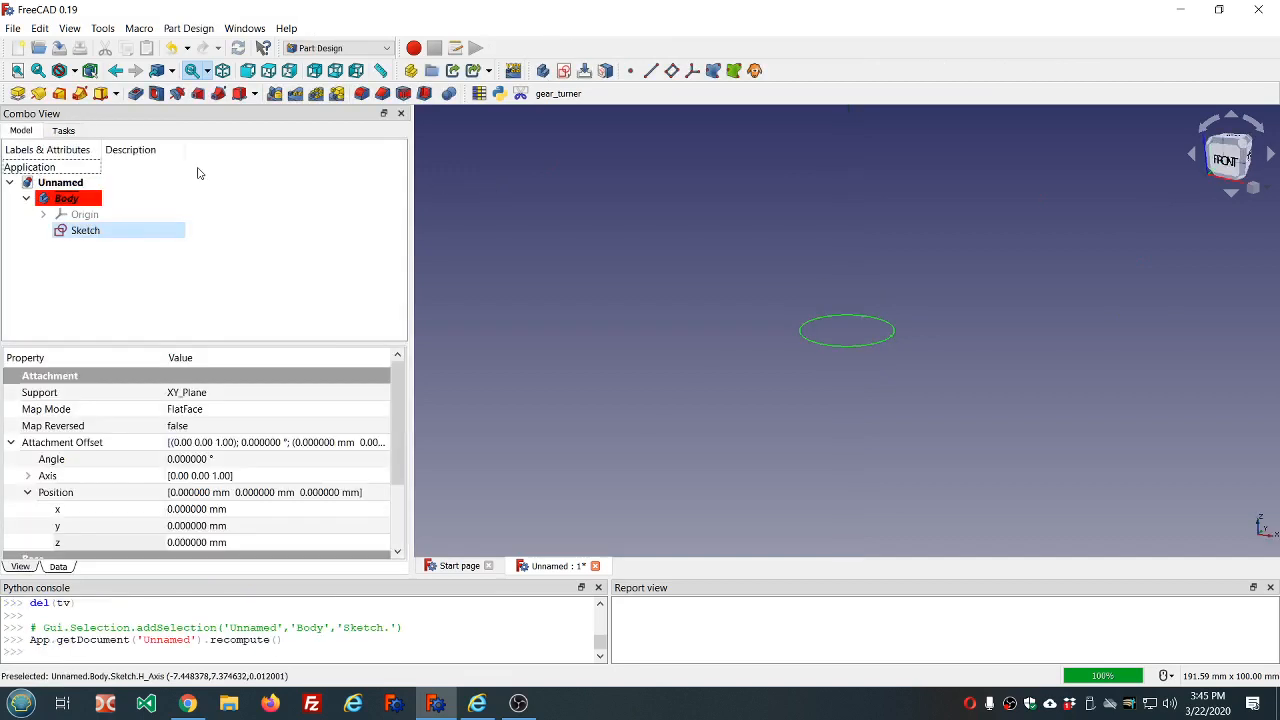
# Create a second sketch on the XY plane with an origin-centred circle of about 26 mm radius
pyautogui.click(564, 71)
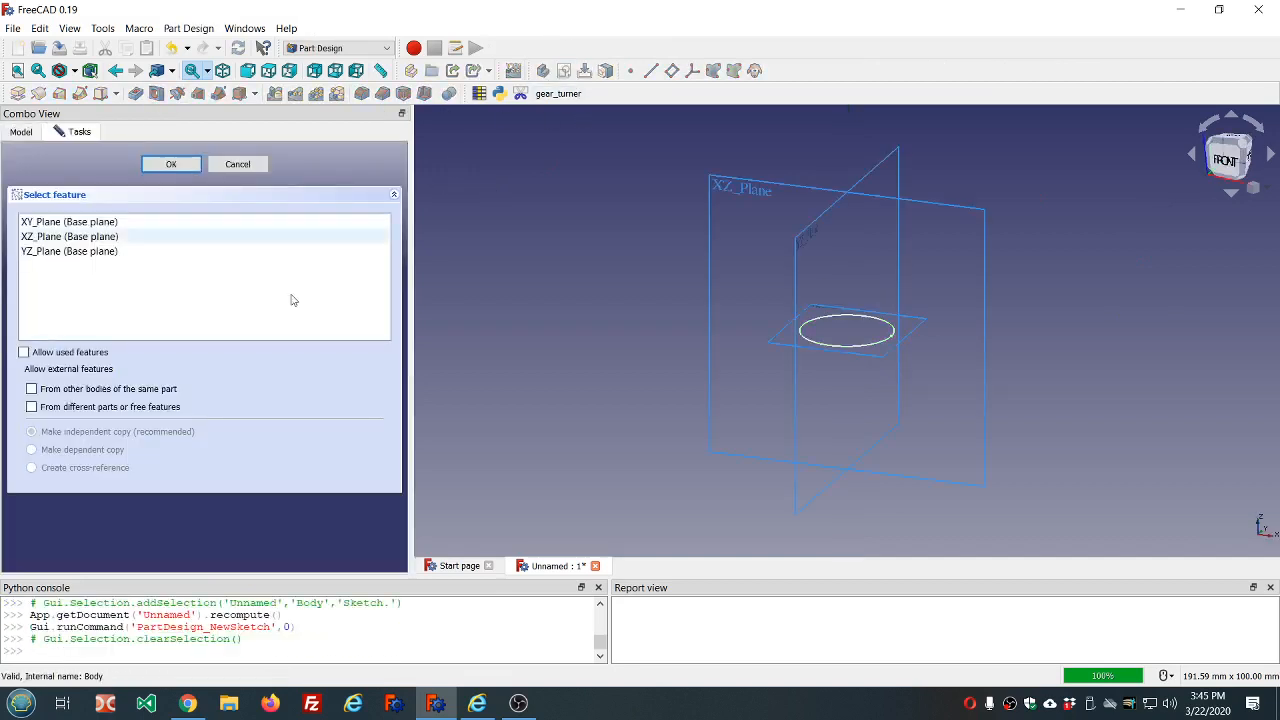
pyautogui.click(97, 222)
pyautogui.click(170, 164)
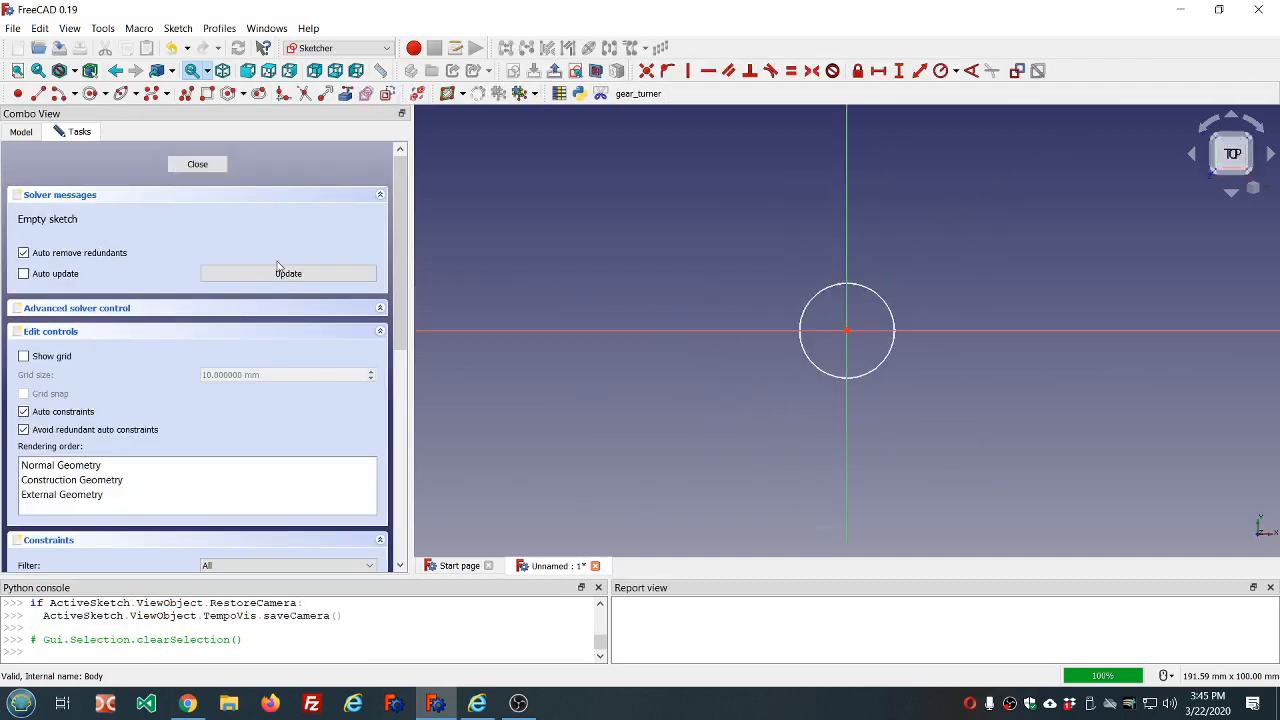
pyautogui.click(88, 98)
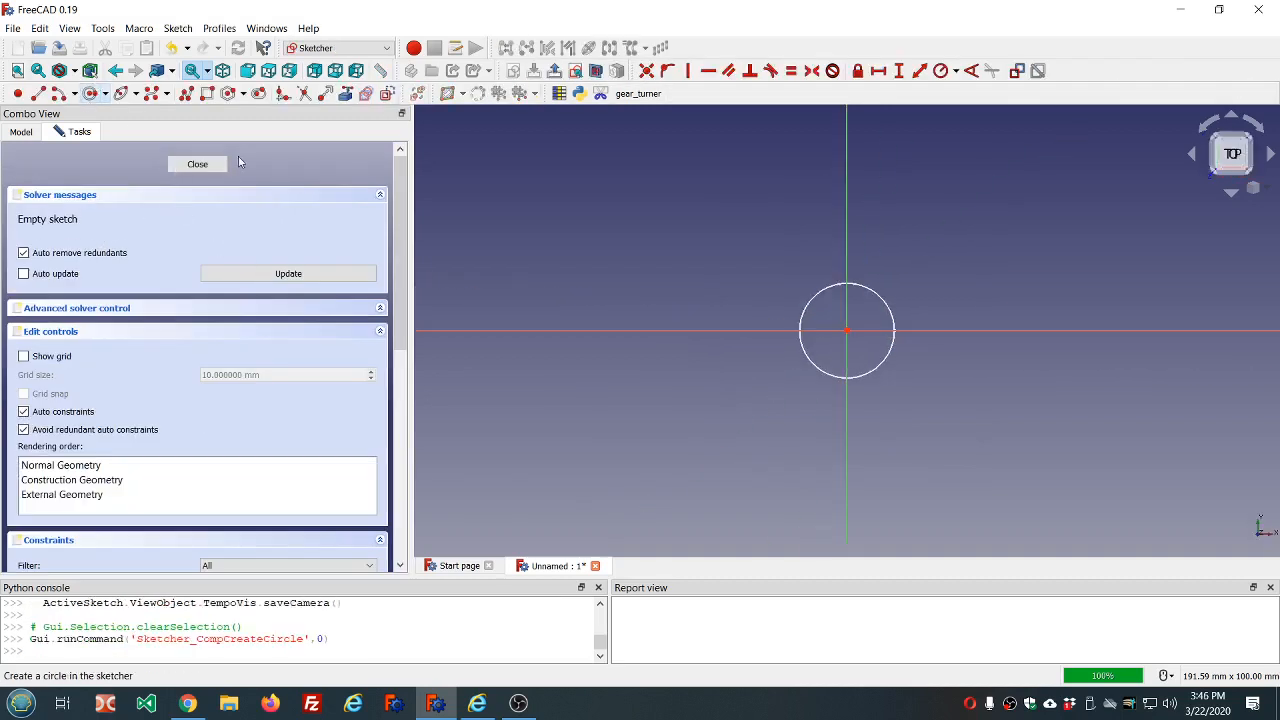
pyautogui.click(847, 331)
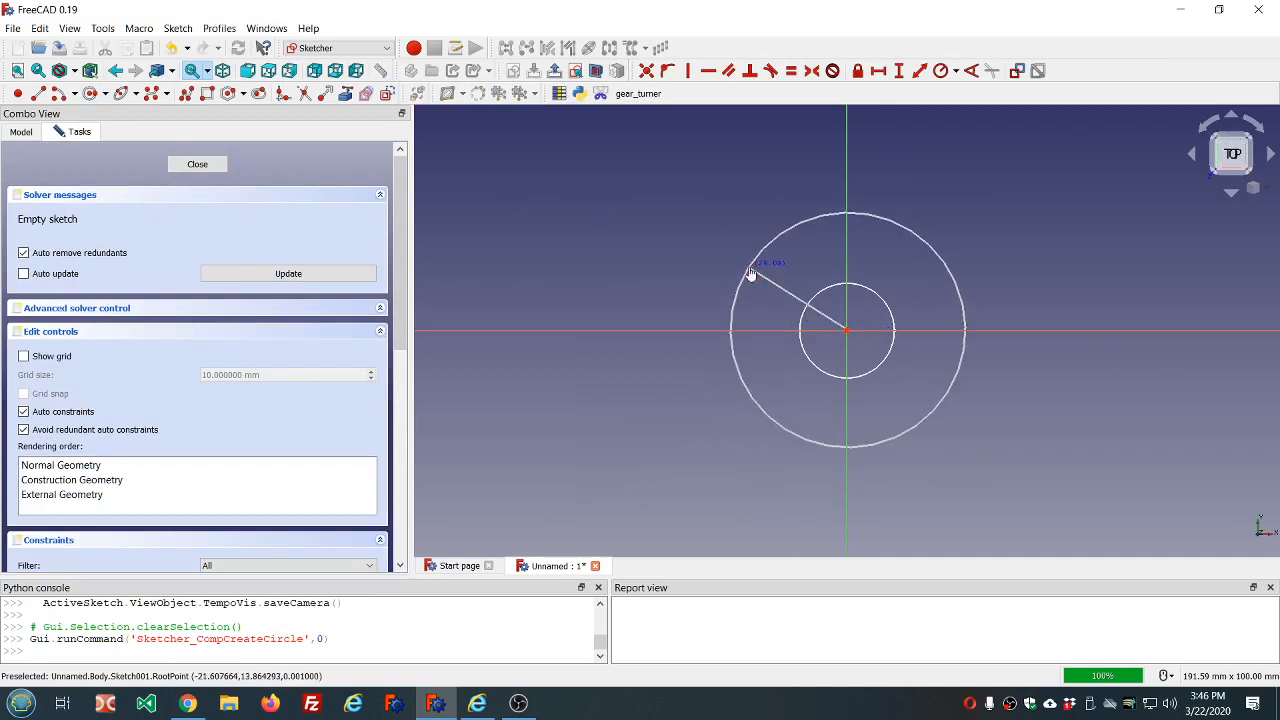
pyautogui.click(748, 268)
pyautogui.click(197, 165)
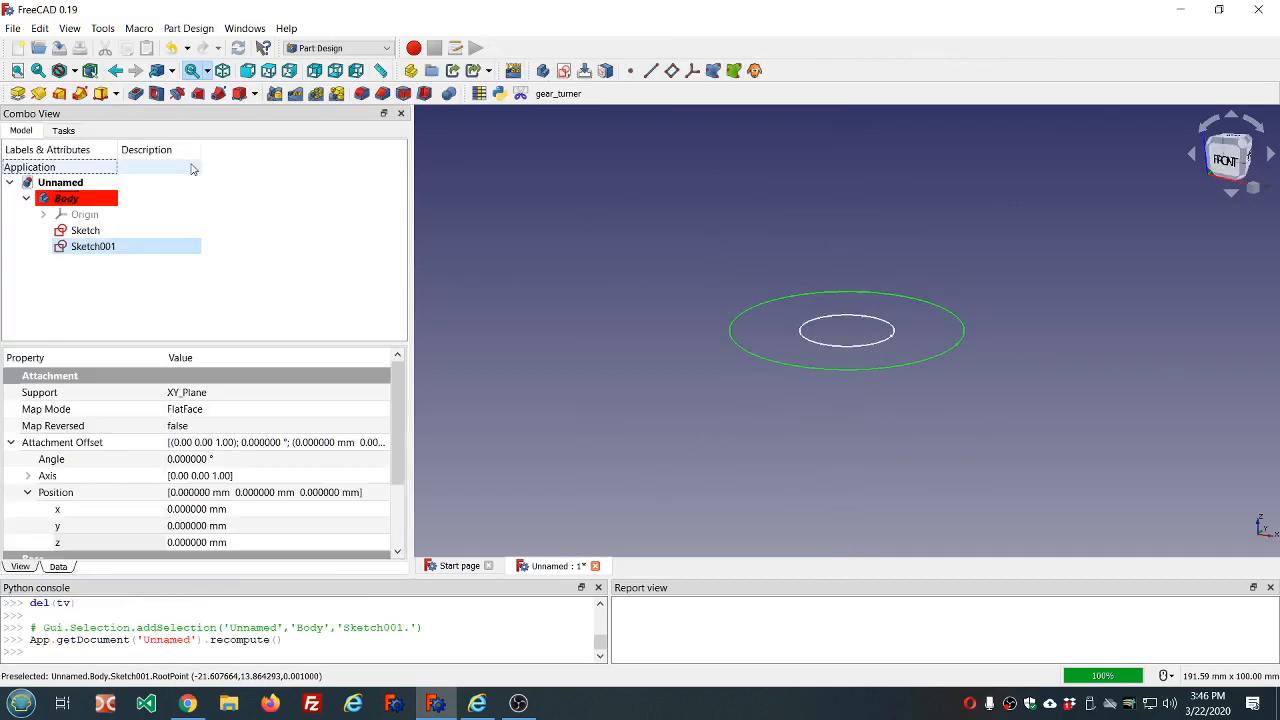
# Create a third sketch on the XY plane with an origin-centred circle of about 45 mm radius
pyautogui.click(564, 70)
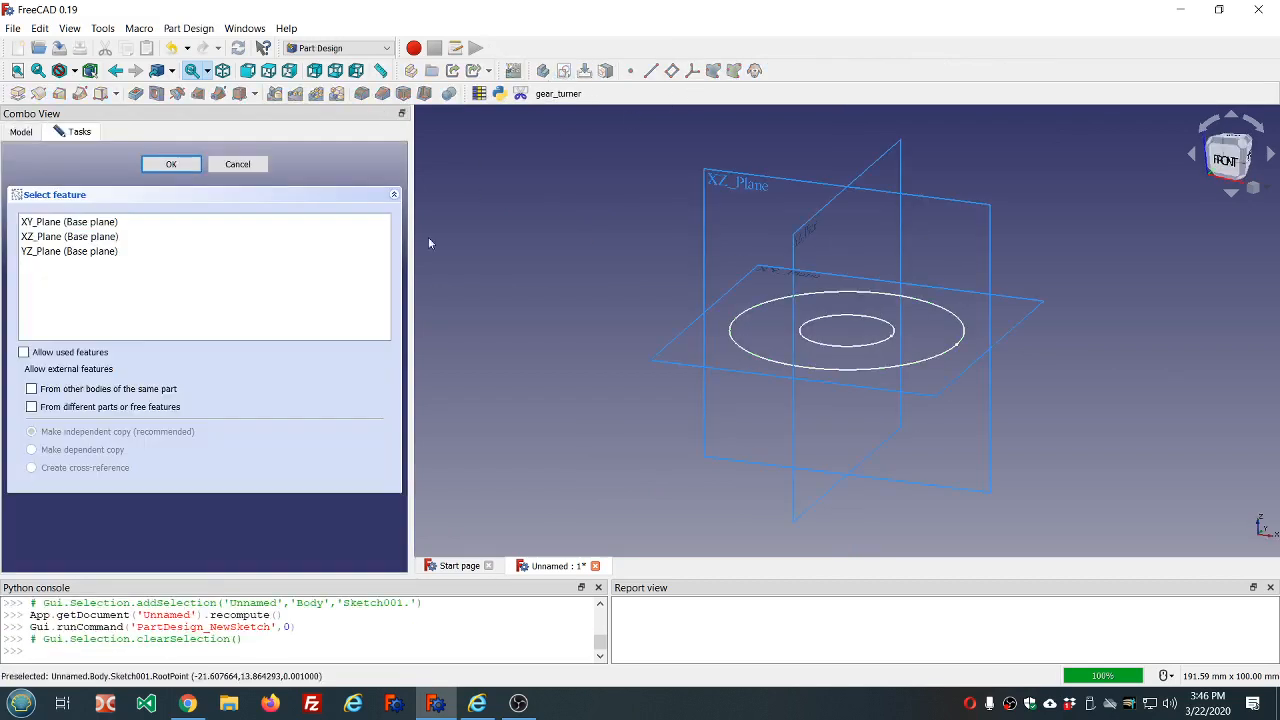
pyautogui.click(200, 222)
pyautogui.click(171, 164)
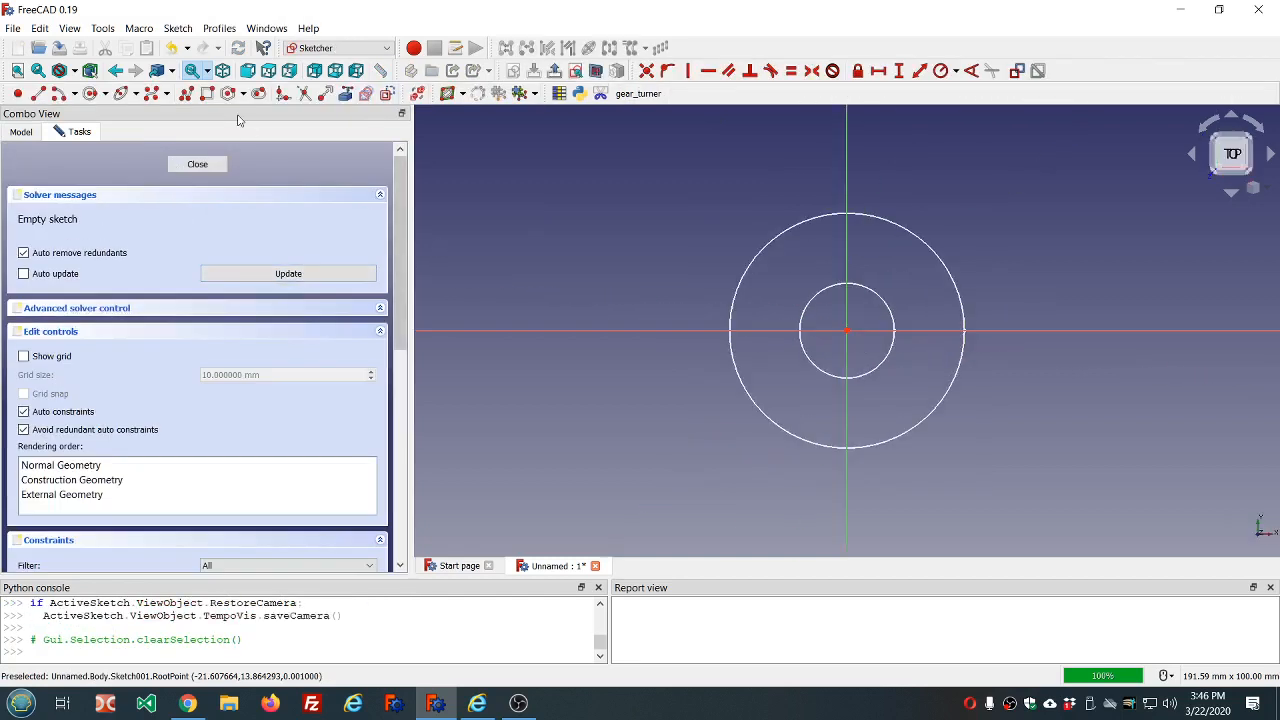
pyautogui.click(89, 94)
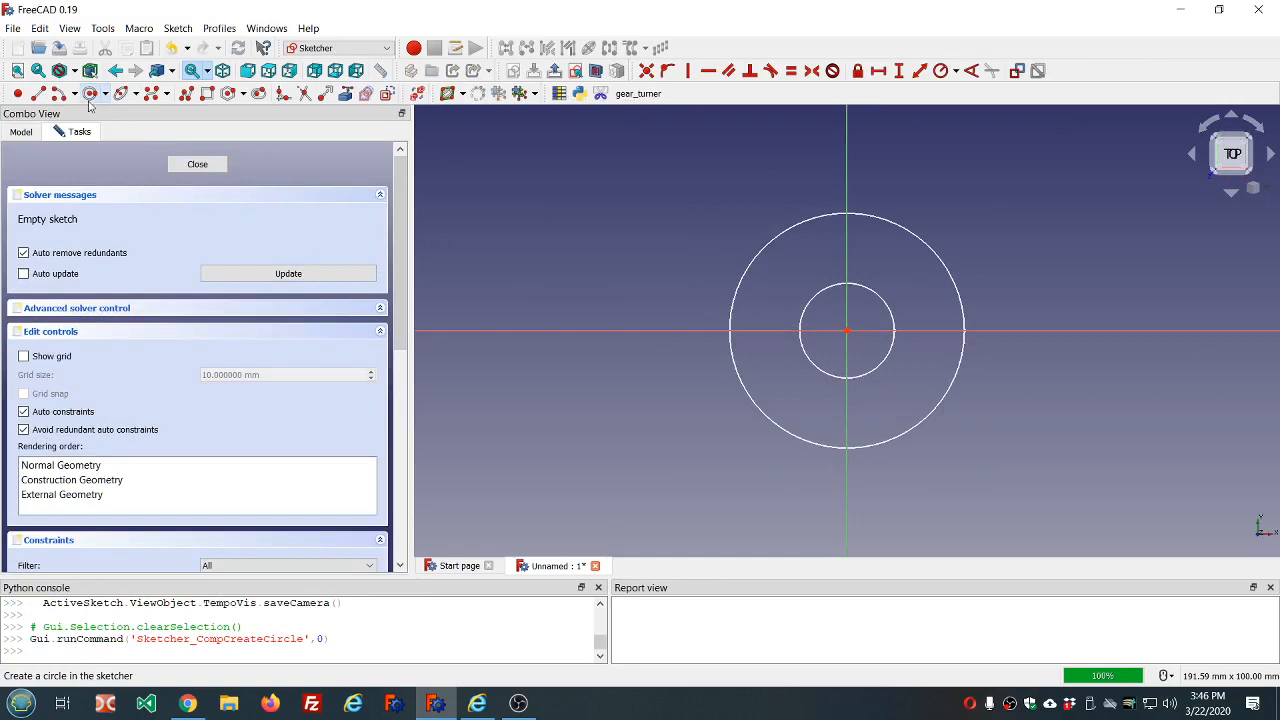
pyautogui.click(847, 330)
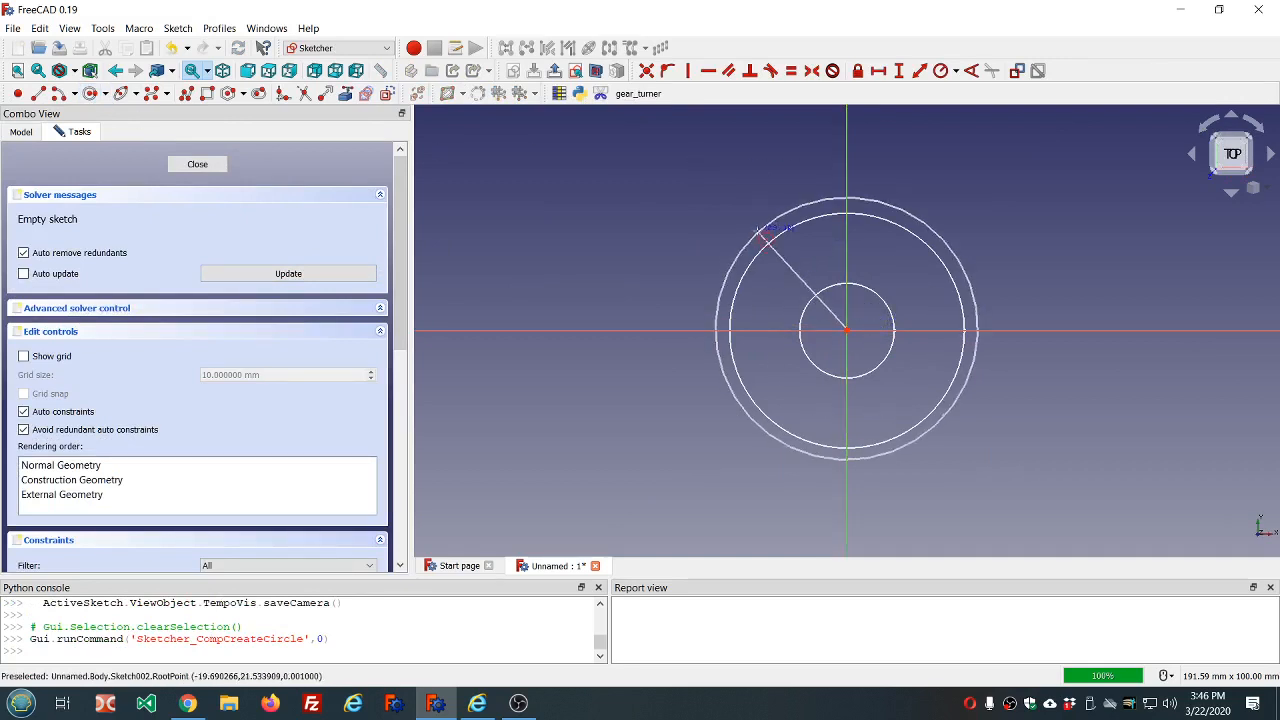
pyautogui.click(727, 161)
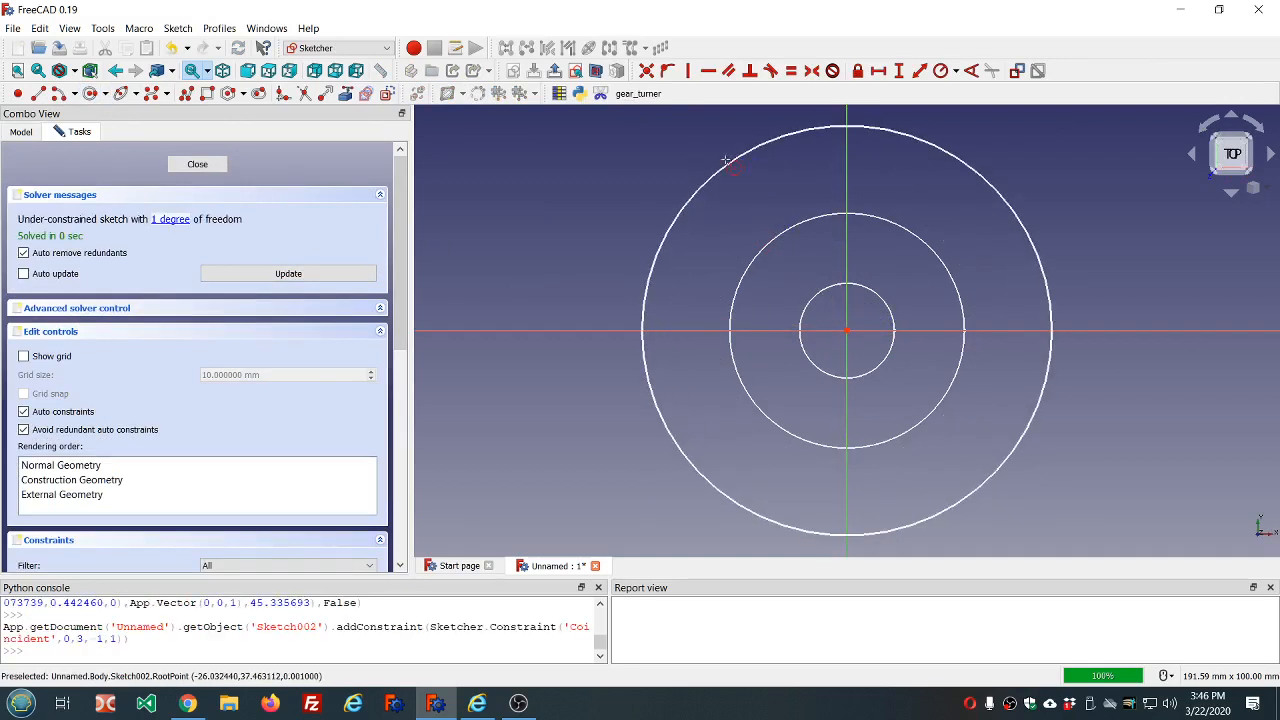
pyautogui.click(198, 165)
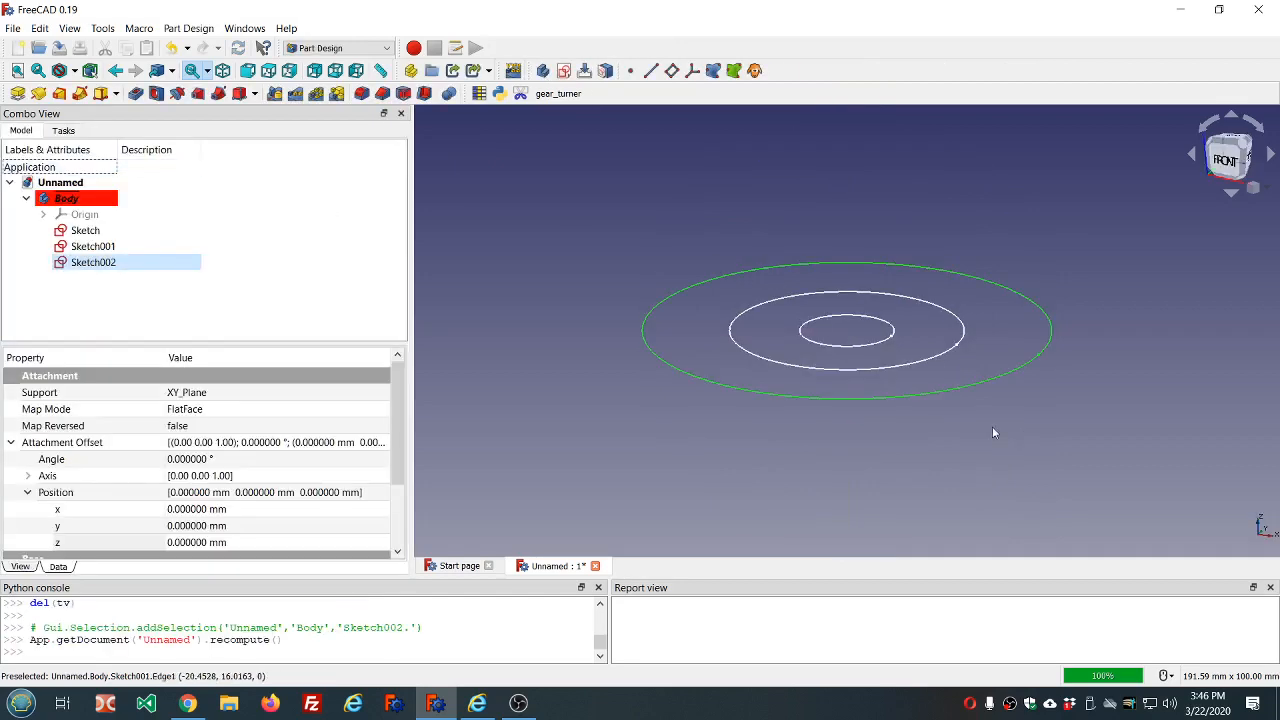
# Set the attachment offset's z position of Sketch001, the middle-sized circle, to 20 mm
pyautogui.click(93, 246)
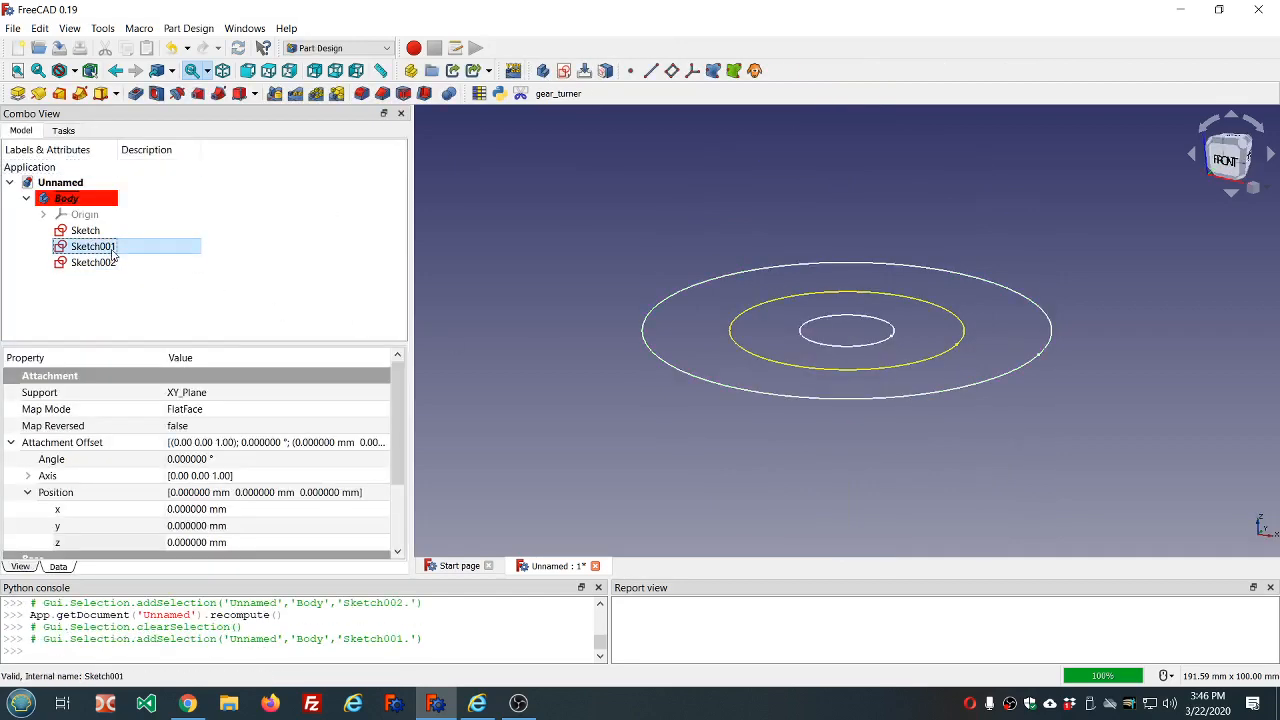
pyautogui.click(274, 551)
pyautogui.scroll(20, 274, 547)
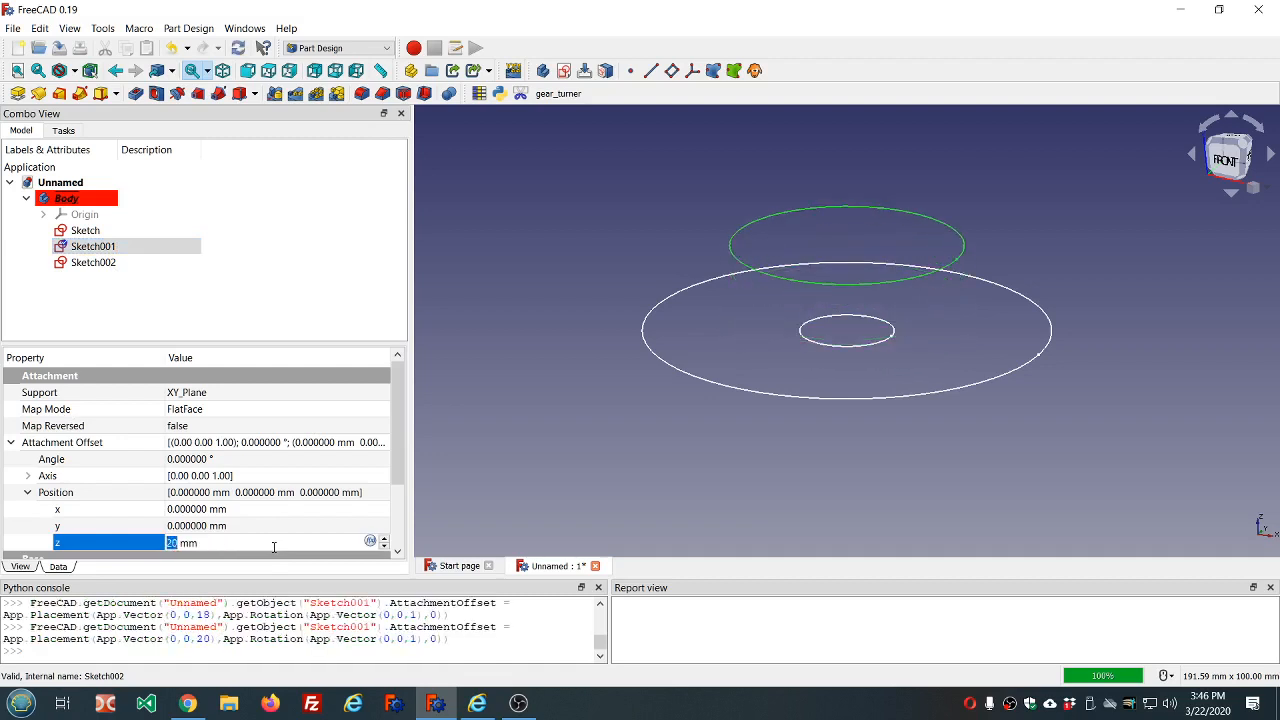
pyautogui.scroll(1, 274, 547)
pyautogui.scroll(-1, 274, 547)
# Set the attachment offset's z position of Sketch002, the largest circle, to 30 mm, and clear the selection
pyautogui.click(90, 263)
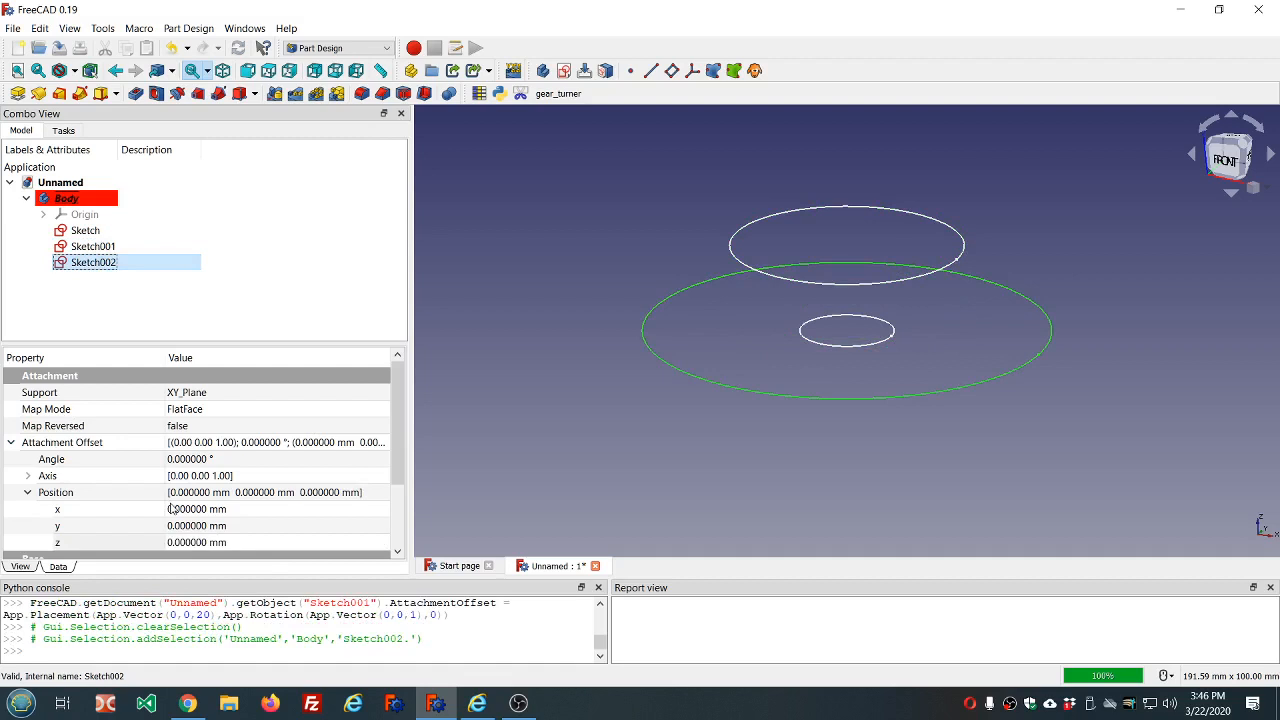
pyautogui.click(259, 547)
pyautogui.scroll(20, 260, 543)
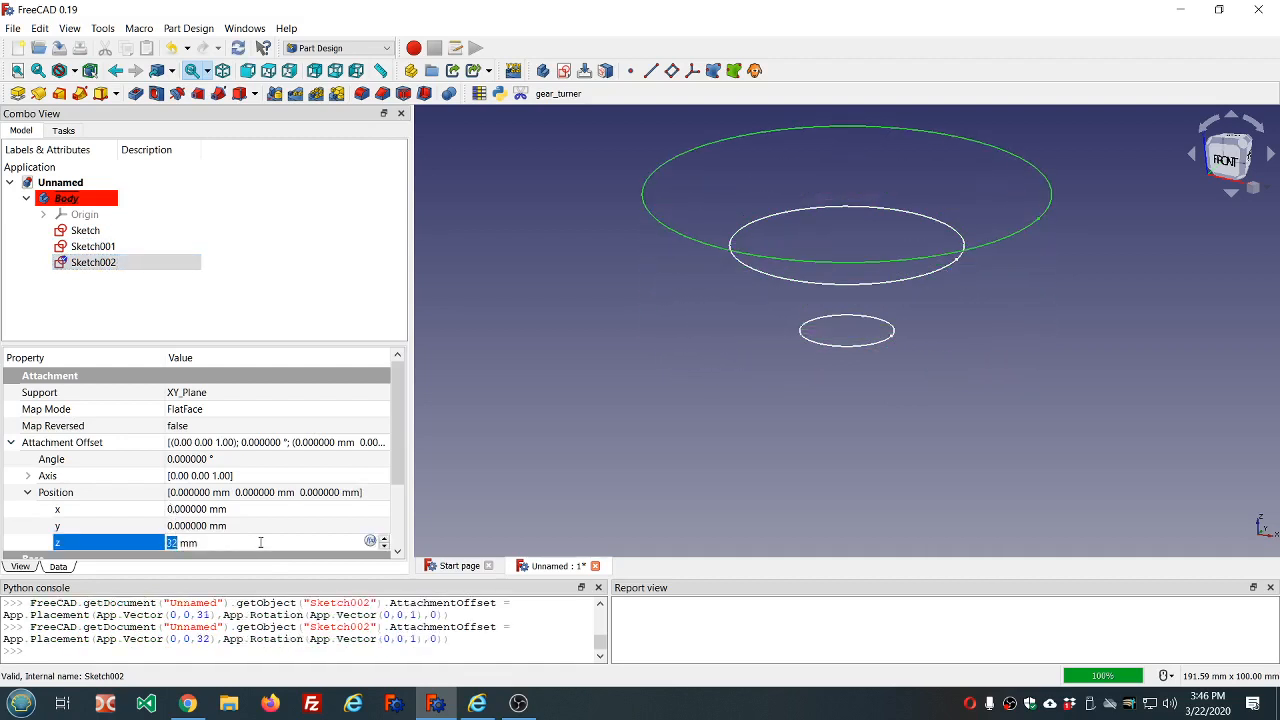
pyautogui.scroll(-2, 260, 542)
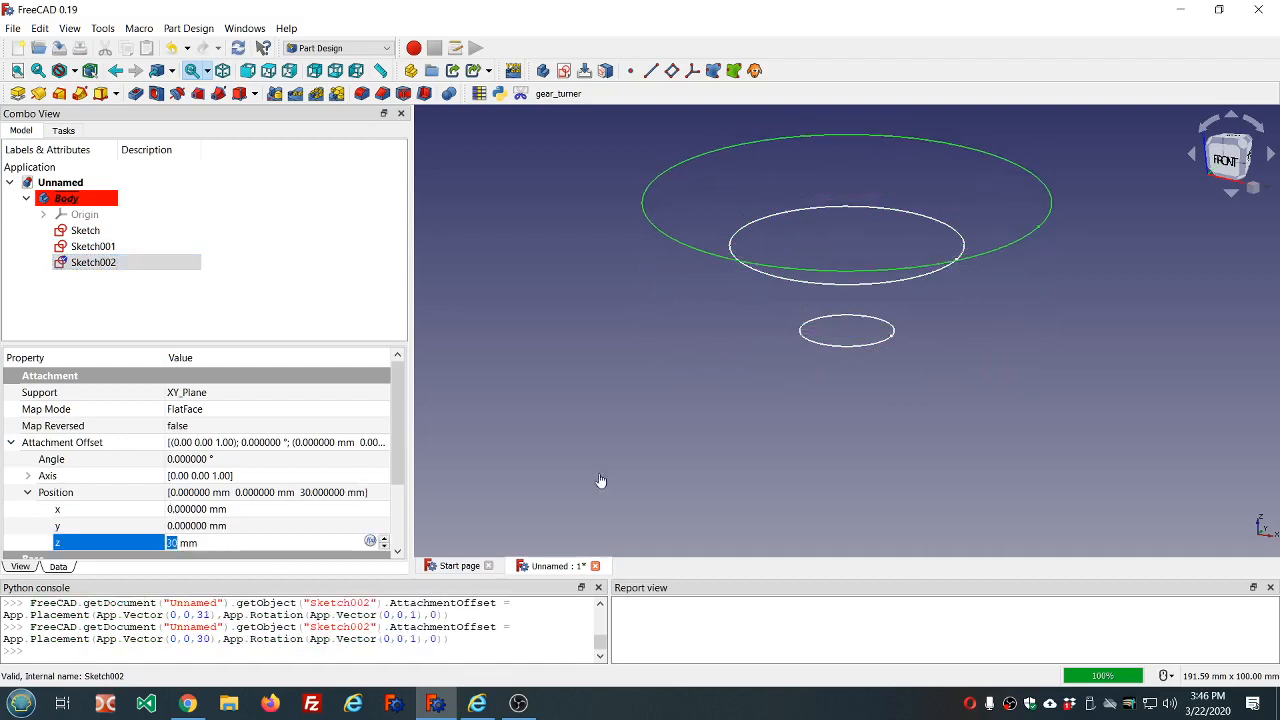
pyautogui.click(885, 478)
# Create an additive loft with Sketch as the profile and Sketch001 and Sketch002 as its sections
pyautogui.moveTo(885, 478); pyautogui.dragTo(865, 450, button='middle')
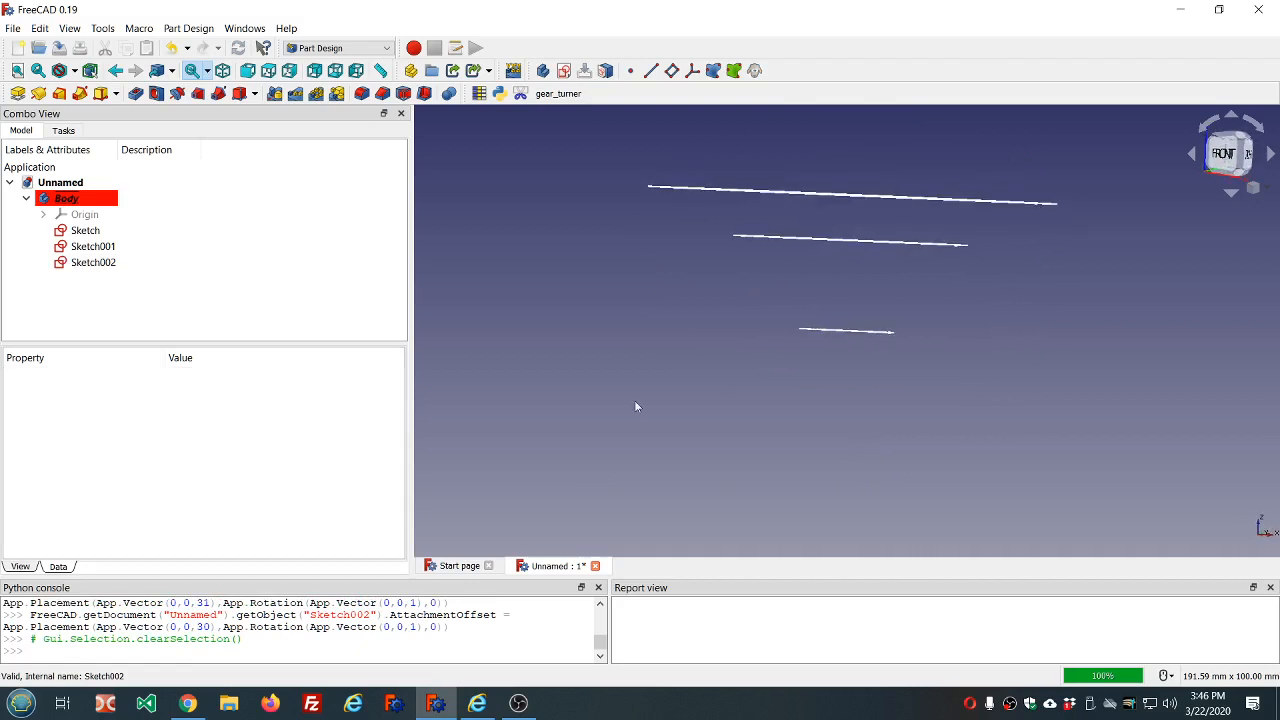
pyautogui.click(59, 93)
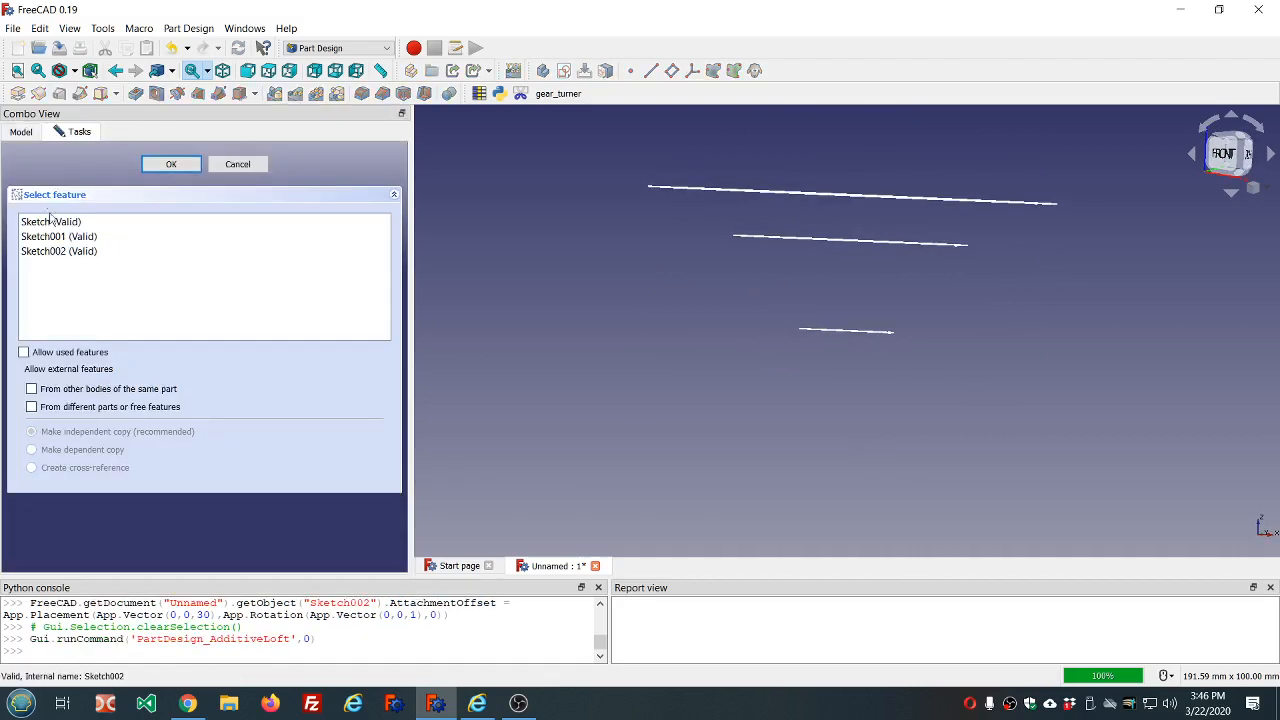
pyautogui.click(50, 222)
pyautogui.click(168, 165)
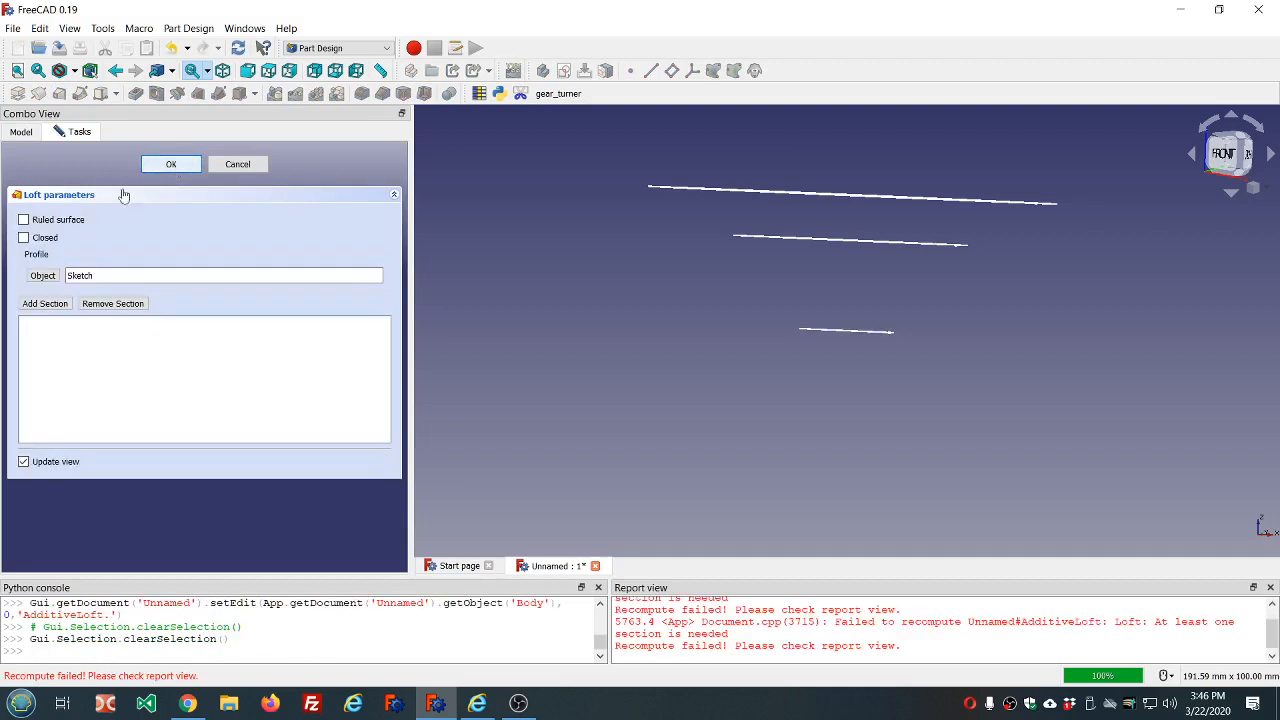
pyautogui.click(859, 242)
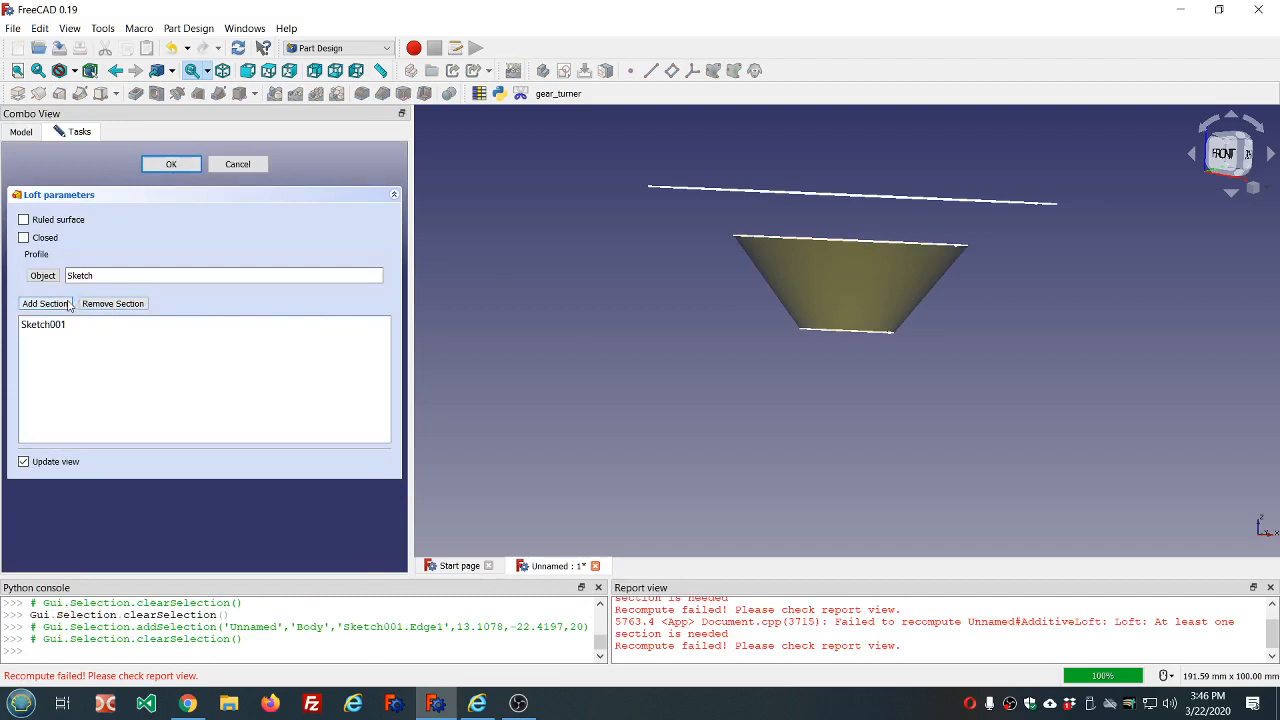
pyautogui.click(783, 194)
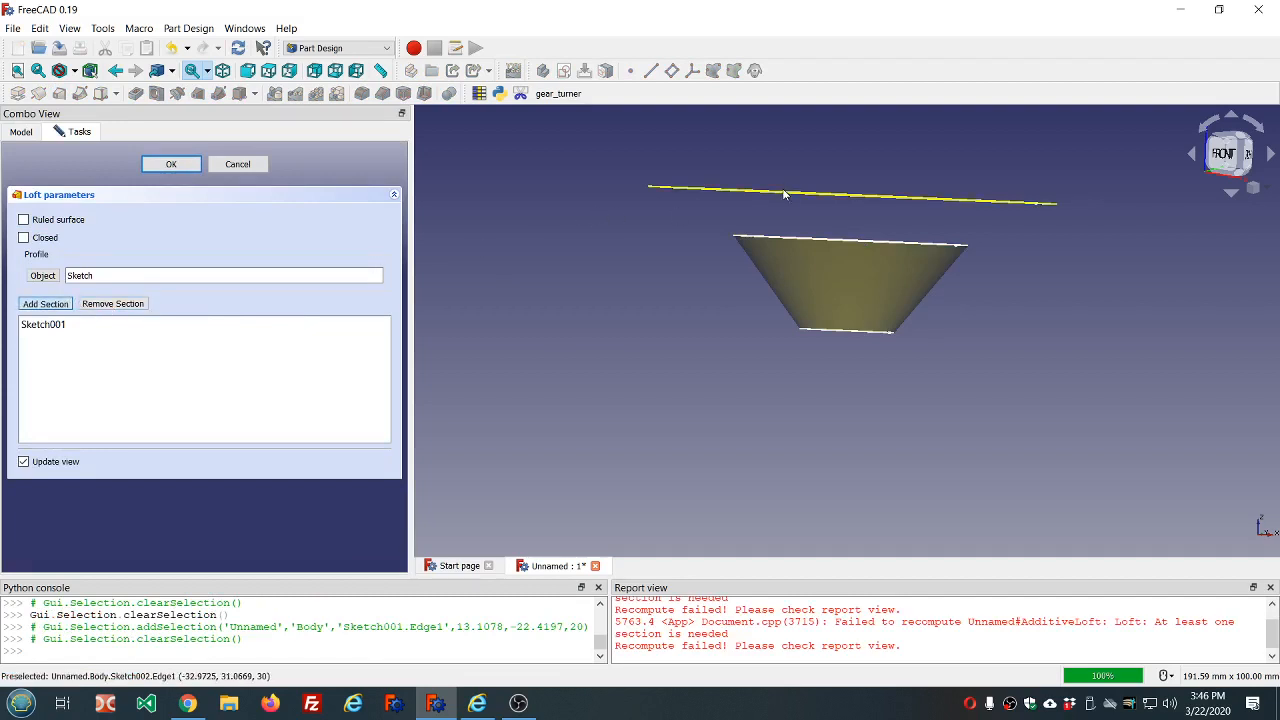
pyautogui.click(170, 164)
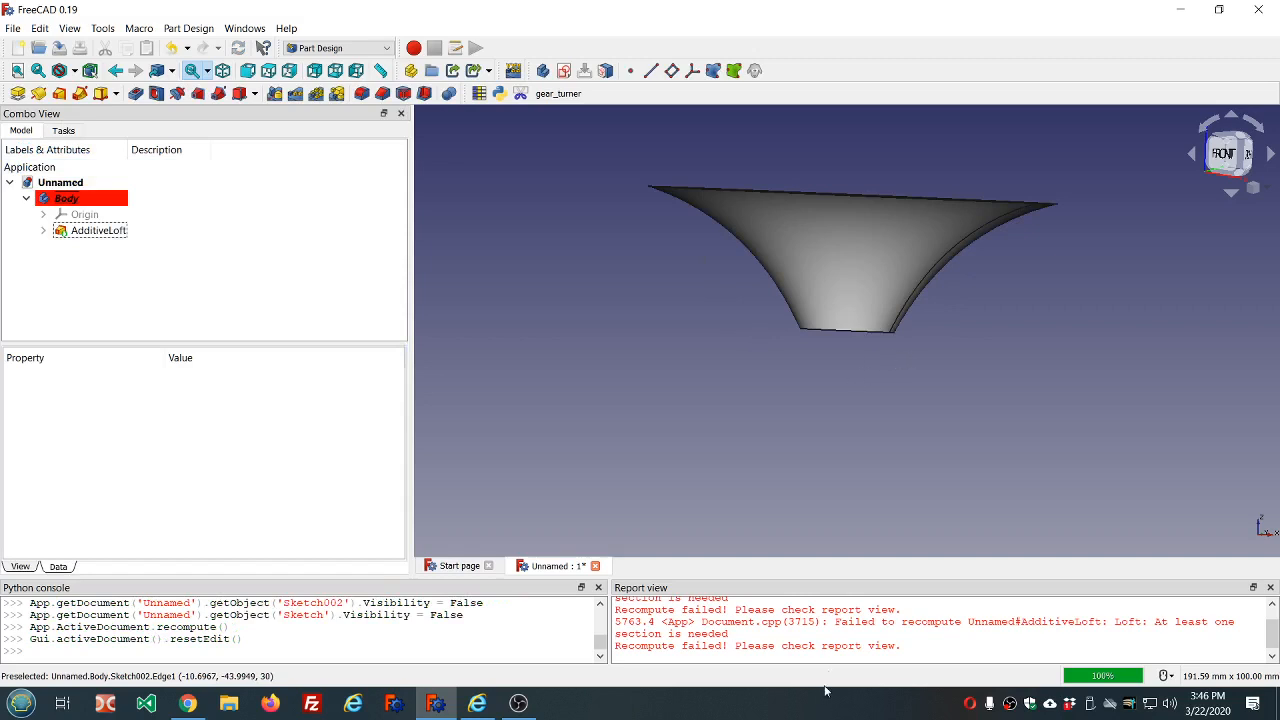
# Clear all messages from the report view
pyautogui.rightClick(835, 648)
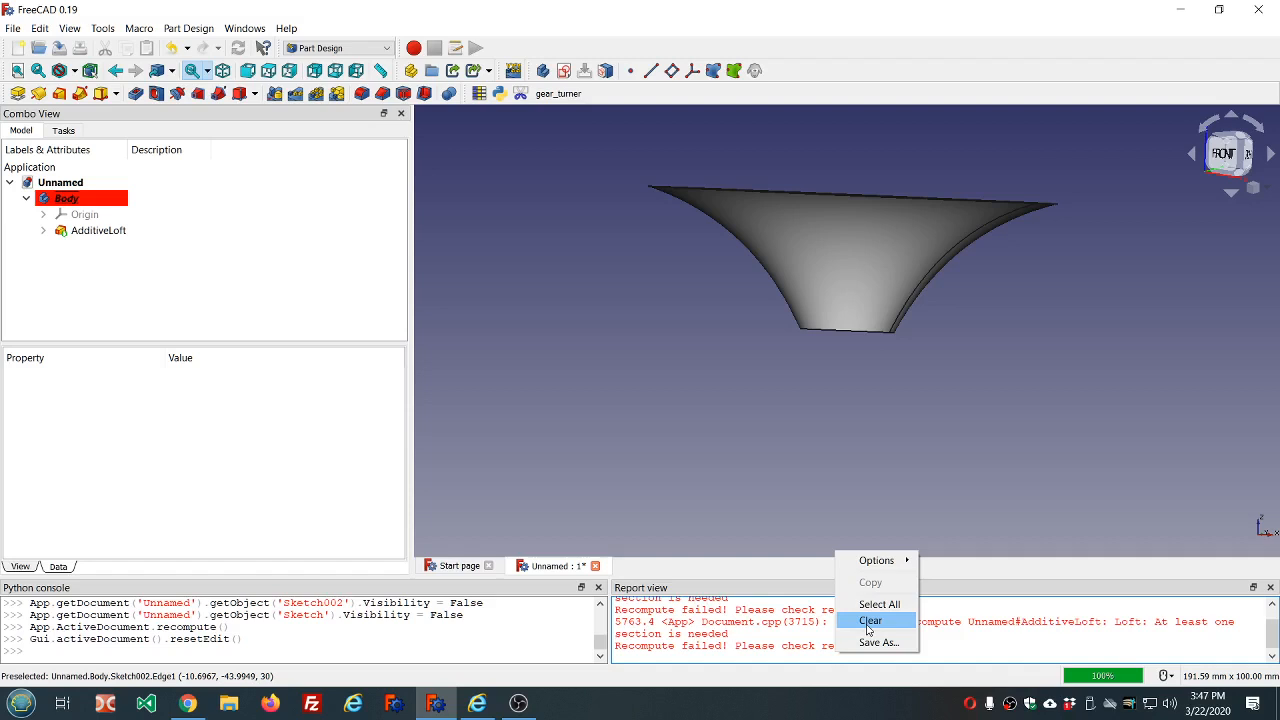
pyautogui.click(869, 621)
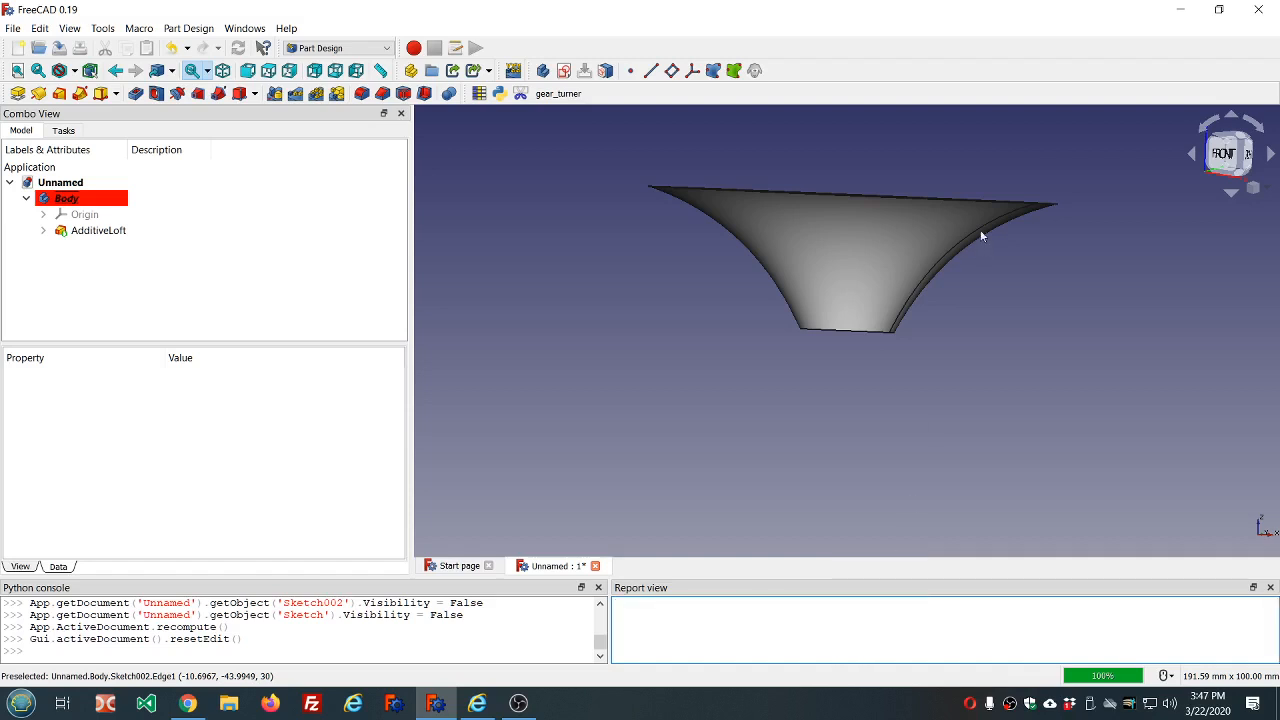
# Make the loft's three source sketches, Sketch, Sketch001 and Sketch002, visible together with the solid
pyautogui.moveTo(946, 163)
pyautogui.mouseDown(button='middle')
pyautogui.moveTo(937, 223)
pyautogui.moveTo(924, 100)
pyautogui.moveTo(949, 157)
pyautogui.mouseUp(button='middle')
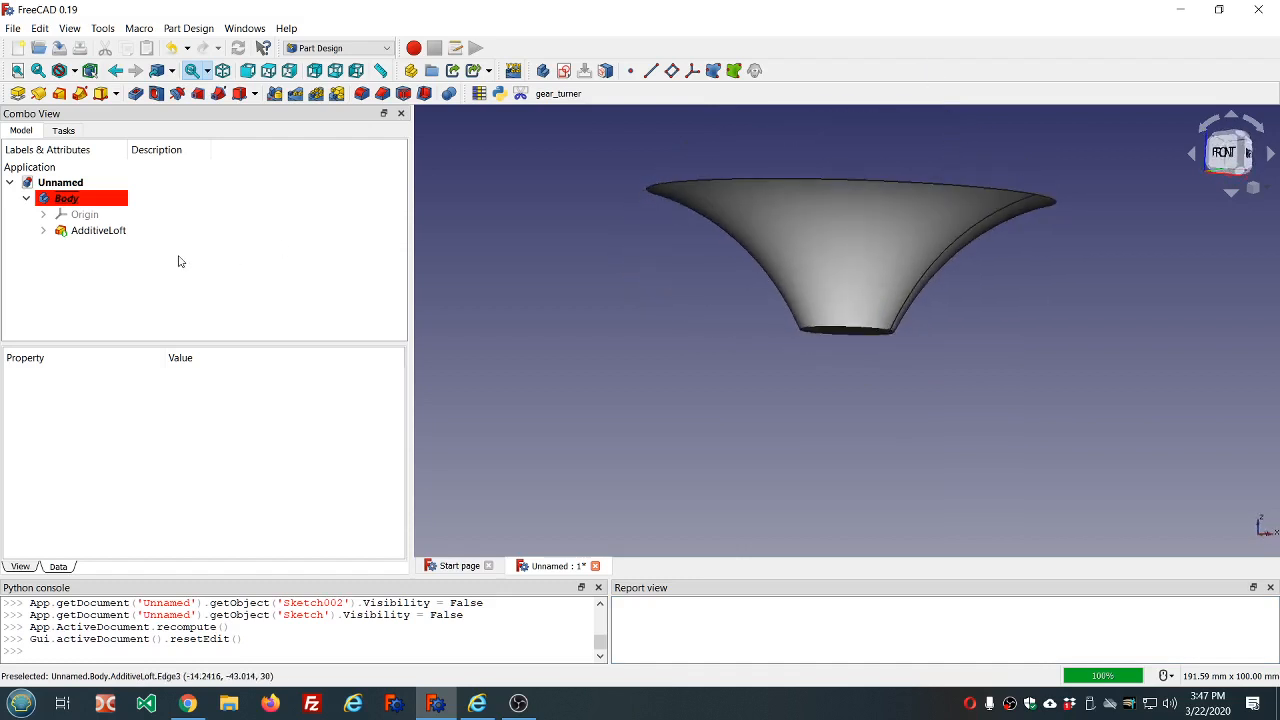
pyautogui.click(42, 230)
pyautogui.click(103, 247)
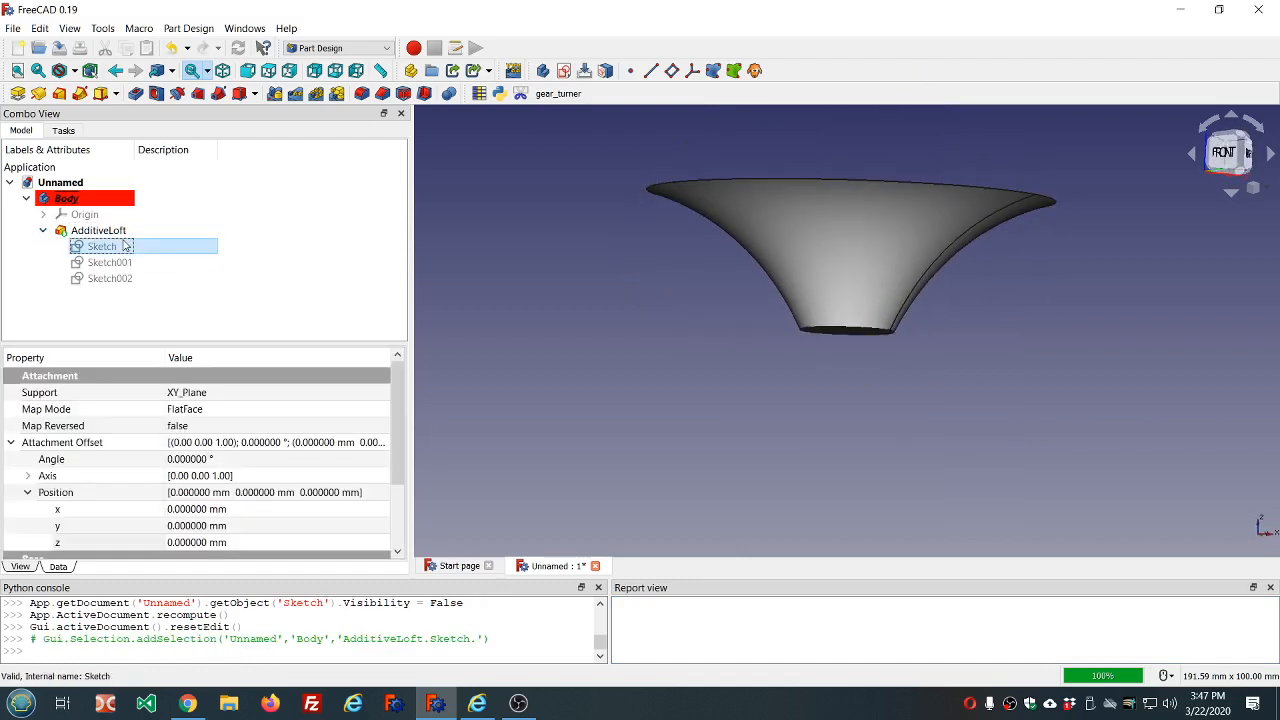
pyautogui.press('space')
pyautogui.click(115, 262)
pyautogui.press('space')
pyautogui.click(112, 278)
pyautogui.press('space')
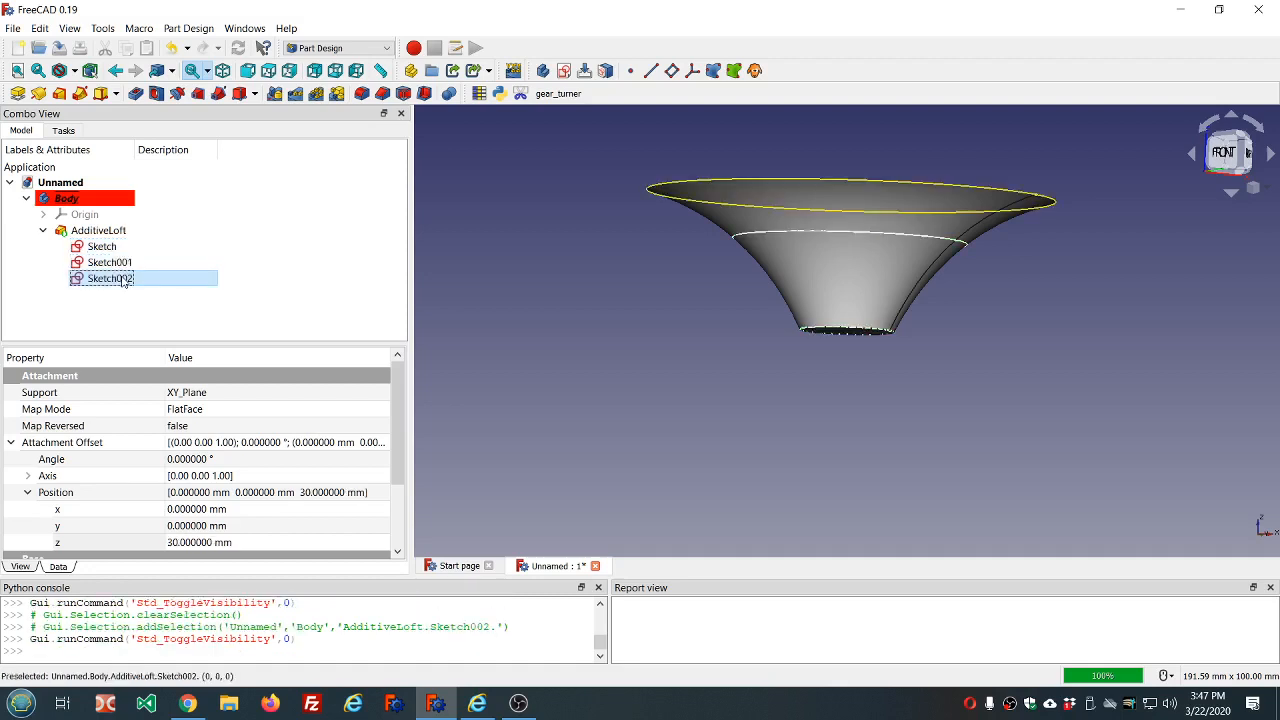
# Set the attachment offset's z position of Sketch001, the middle circle, to 15 mm, and clear the selection
pyautogui.moveTo(1136, 304); pyautogui.dragTo(1051, 294, button='middle')
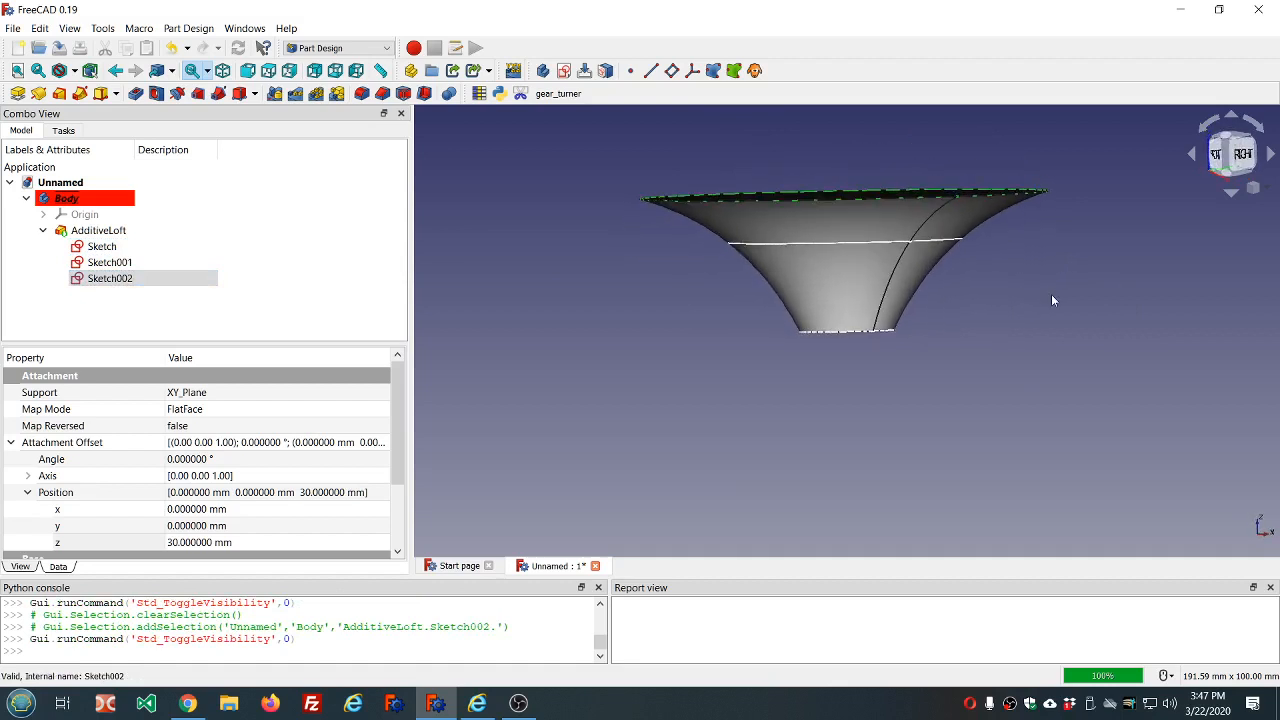
pyautogui.scroll(5, 920, 266)
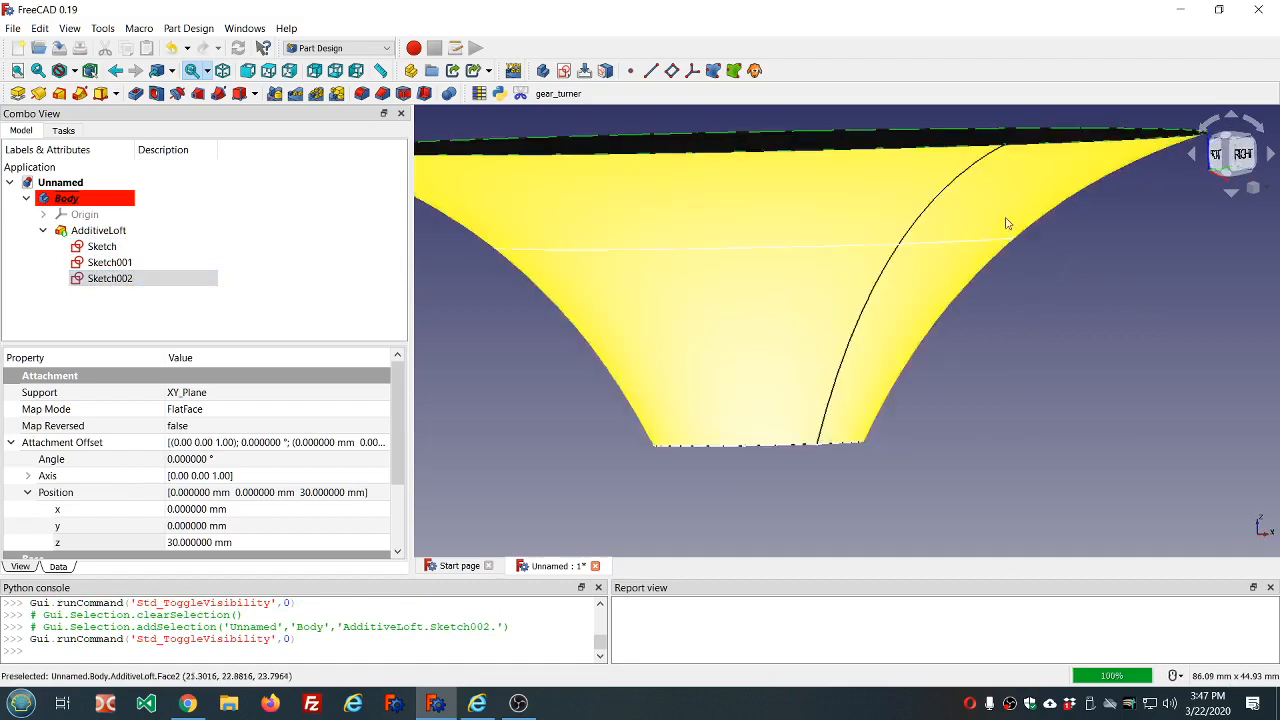
pyautogui.click(125, 264)
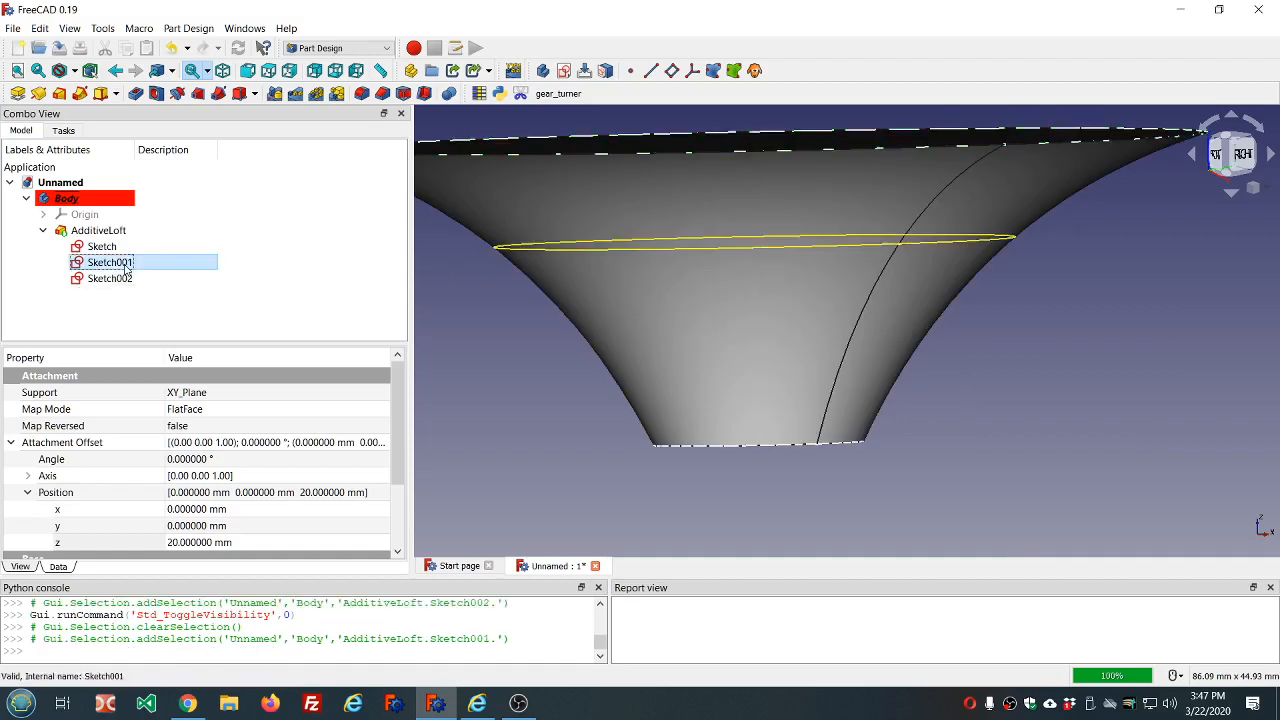
pyautogui.click(276, 541)
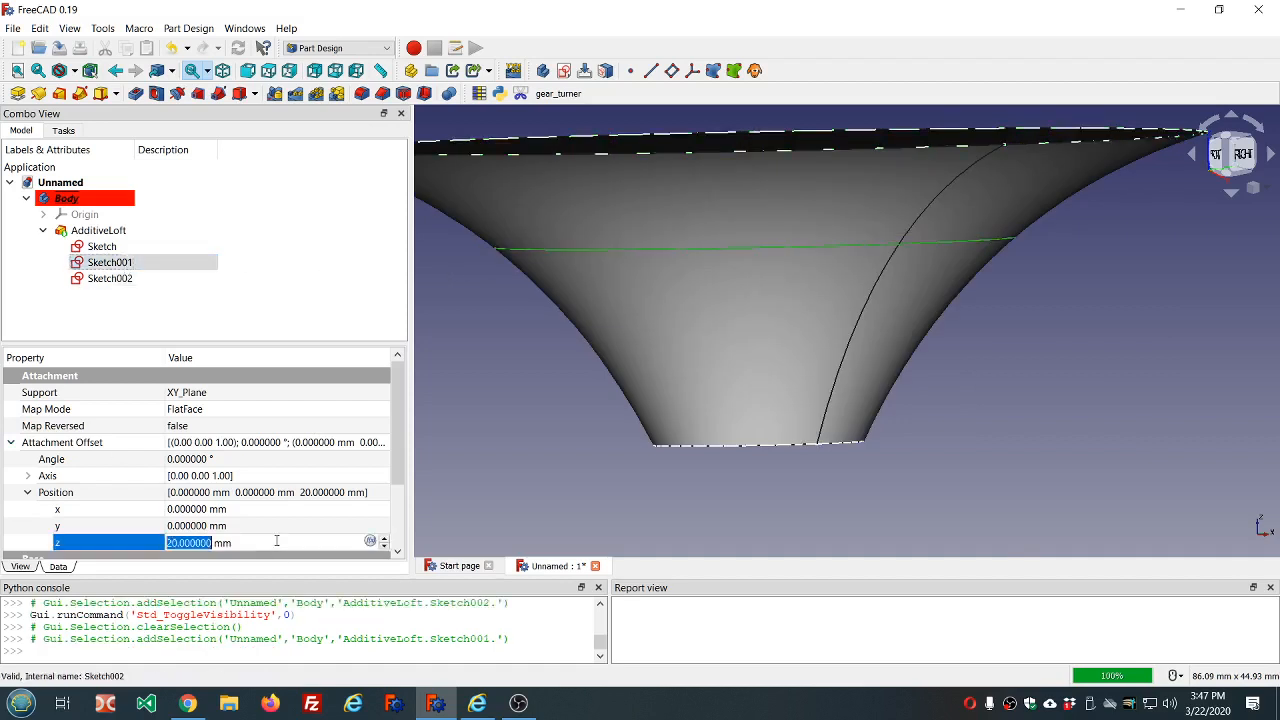
pyautogui.scroll(-2, 276, 541)
pyautogui.scroll(-1, 276, 541)
pyautogui.scroll(-2, 276, 541)
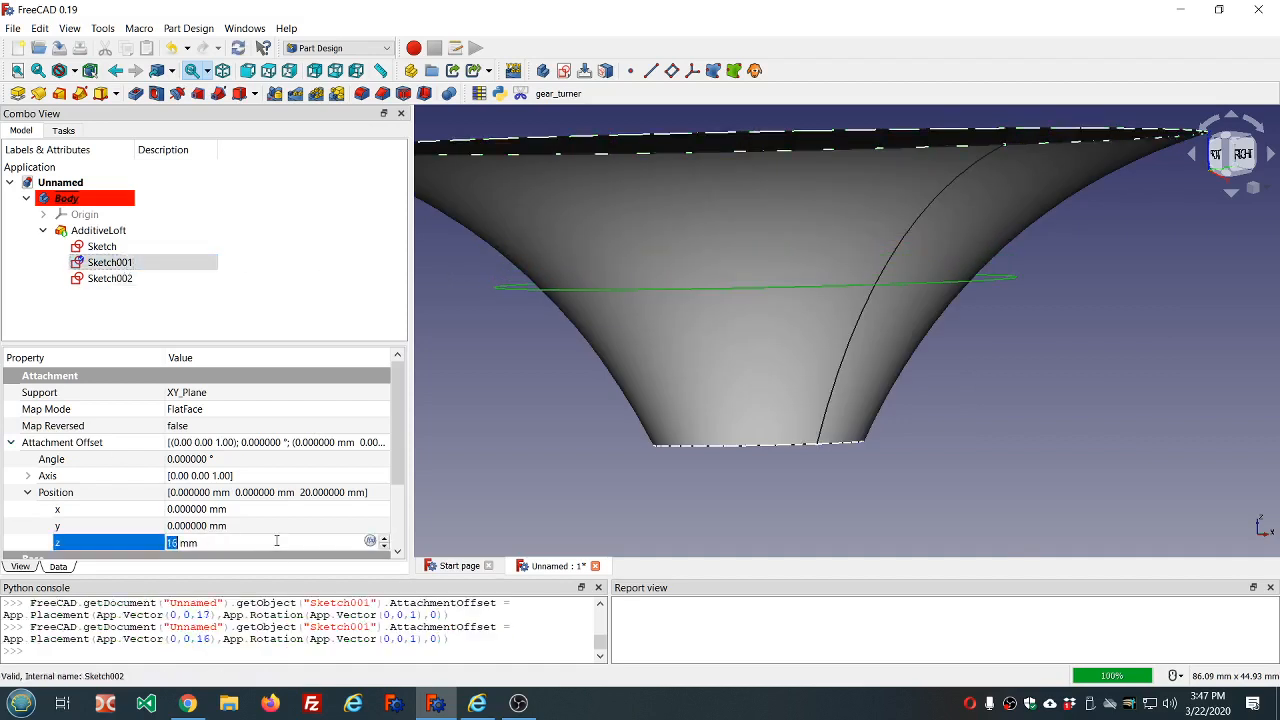
pyautogui.click(310, 311)
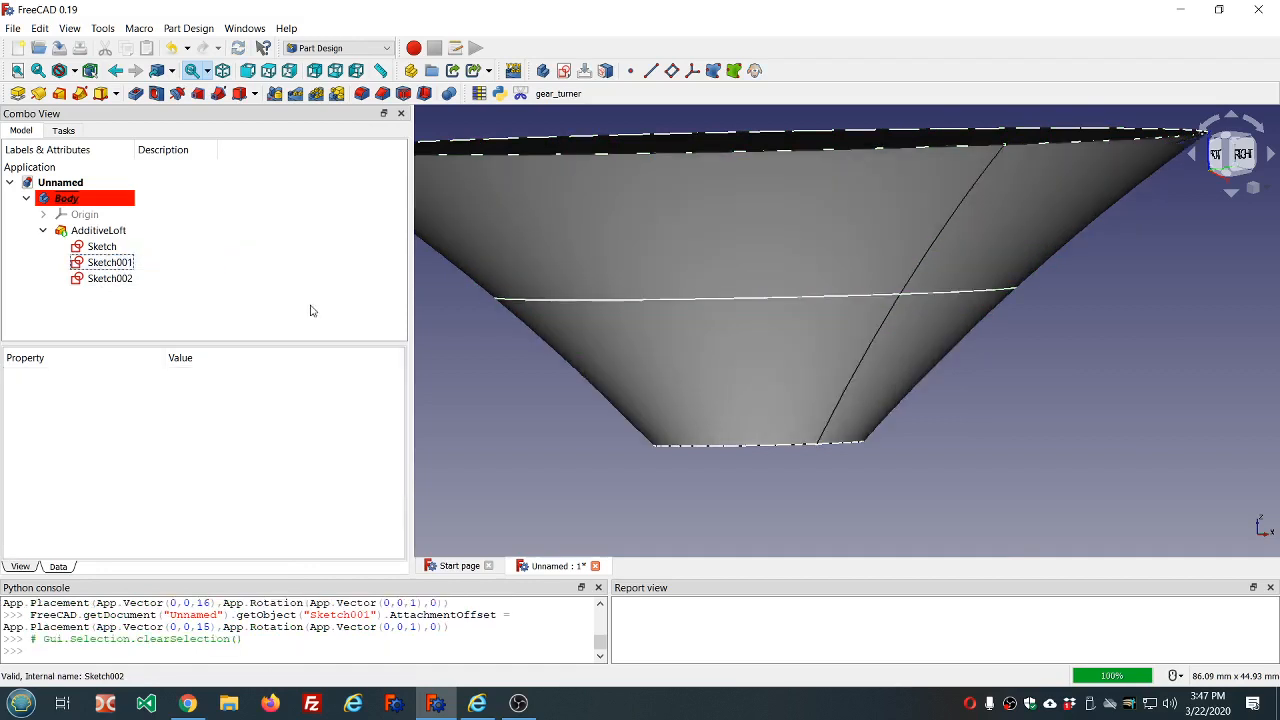
pyautogui.scroll(-3, 700, 335)
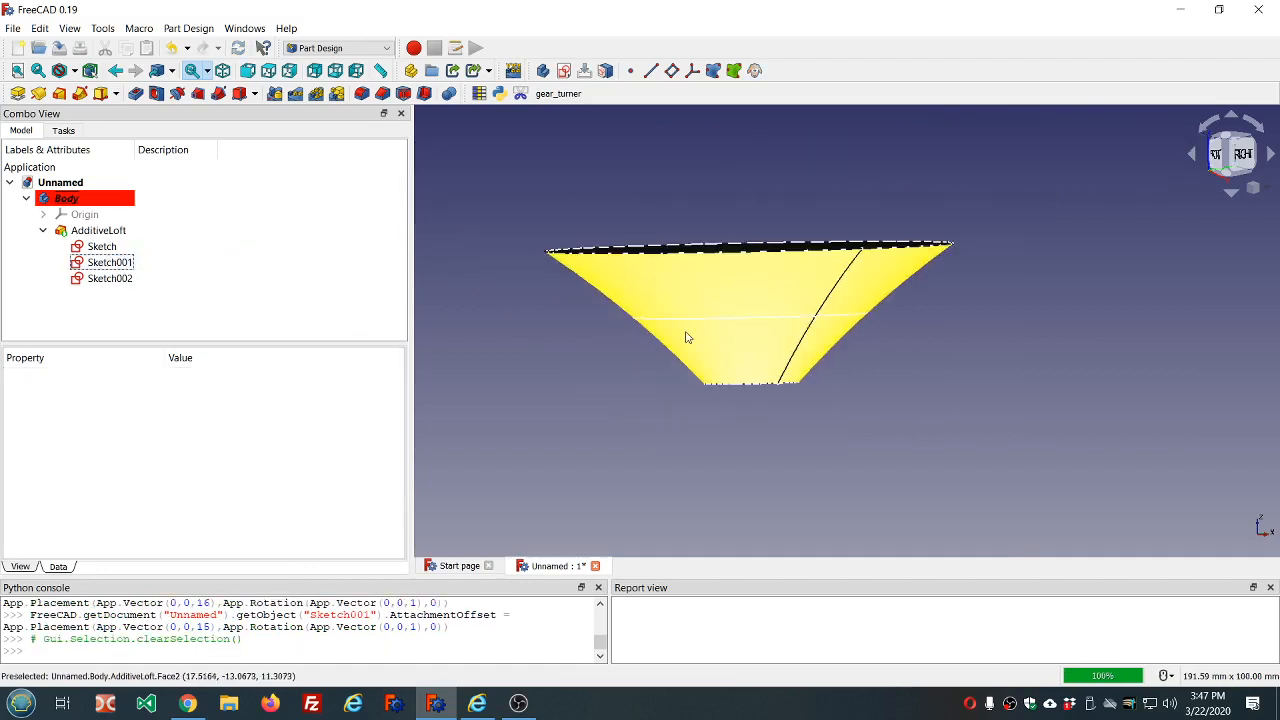
# Set the attachment offset's z position of Sketch001, the middle circle, to 24 mm and inspect the reshaped loft
pyautogui.click(136, 264)
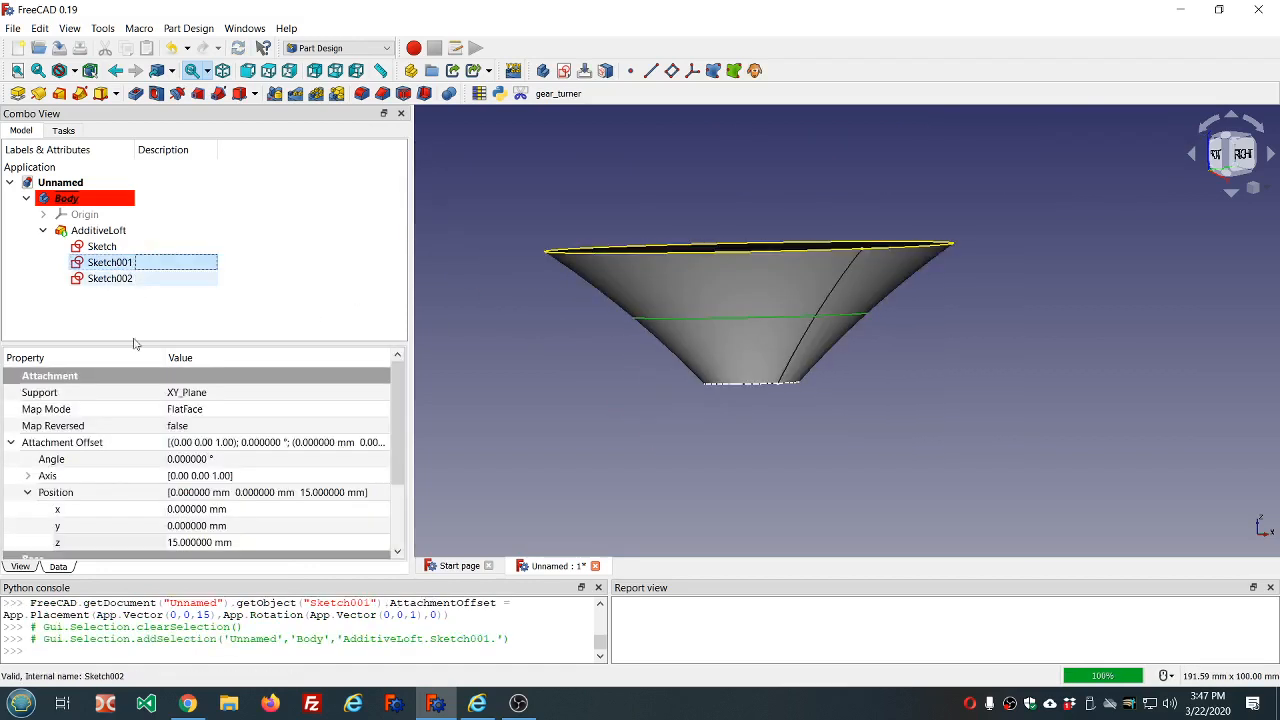
pyautogui.click(289, 546)
pyautogui.scroll(3, 289, 547)
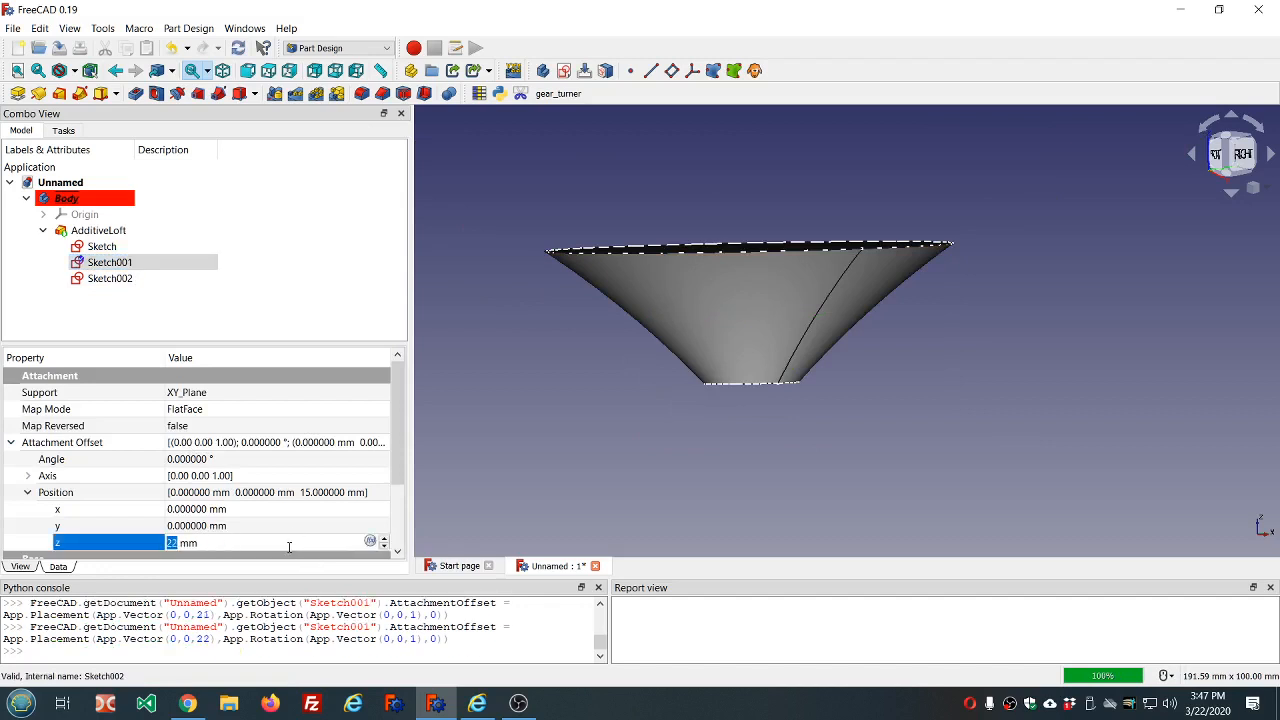
pyautogui.click(310, 296)
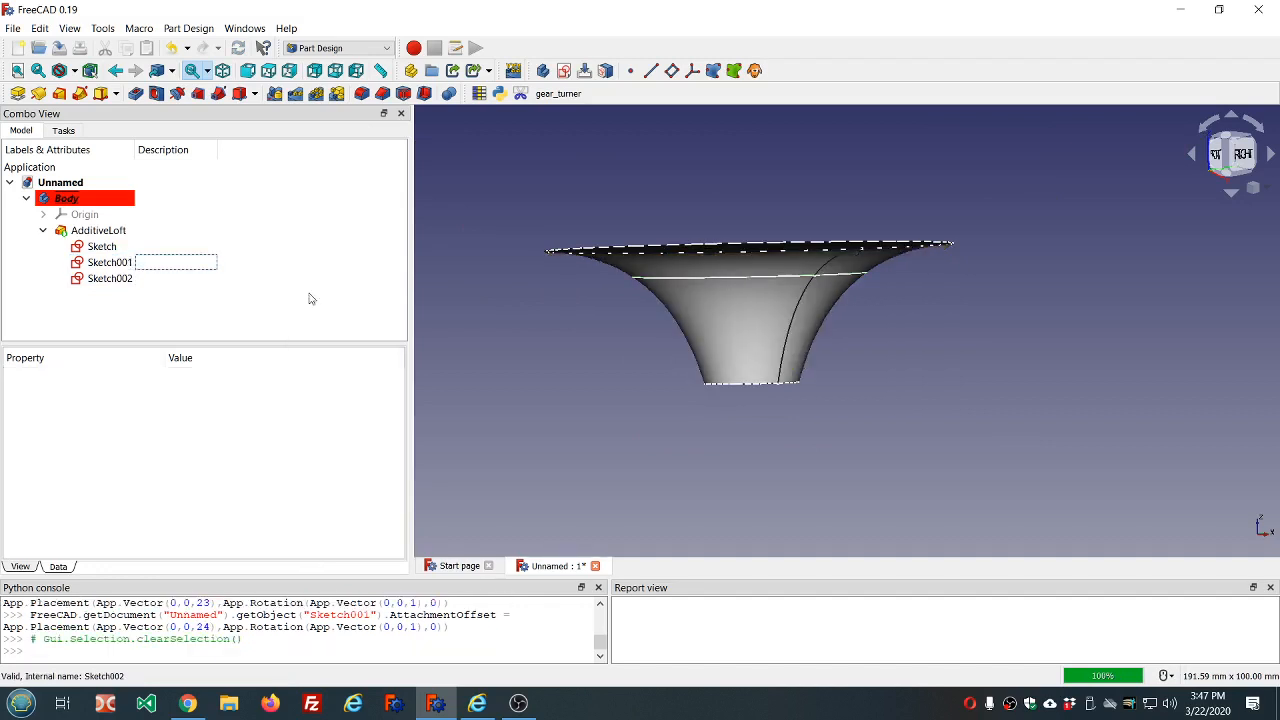
pyautogui.scroll(3, 901, 258)
pyautogui.scroll(-3, 901, 258)
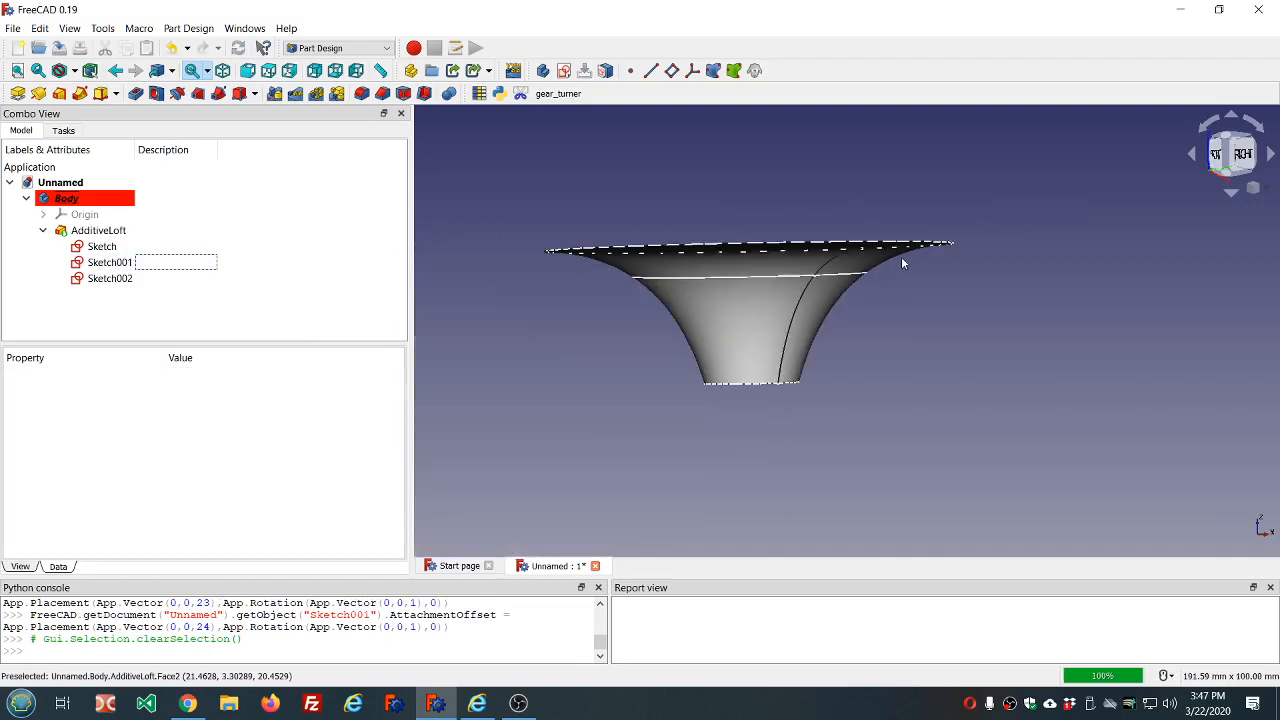
pyautogui.scroll(3, 827, 202)
pyautogui.moveTo(826, 202)
pyautogui.mouseDown(button='middle')
pyautogui.moveTo(838, 246)
pyautogui.moveTo(833, 208)
pyautogui.mouseUp(button='middle')
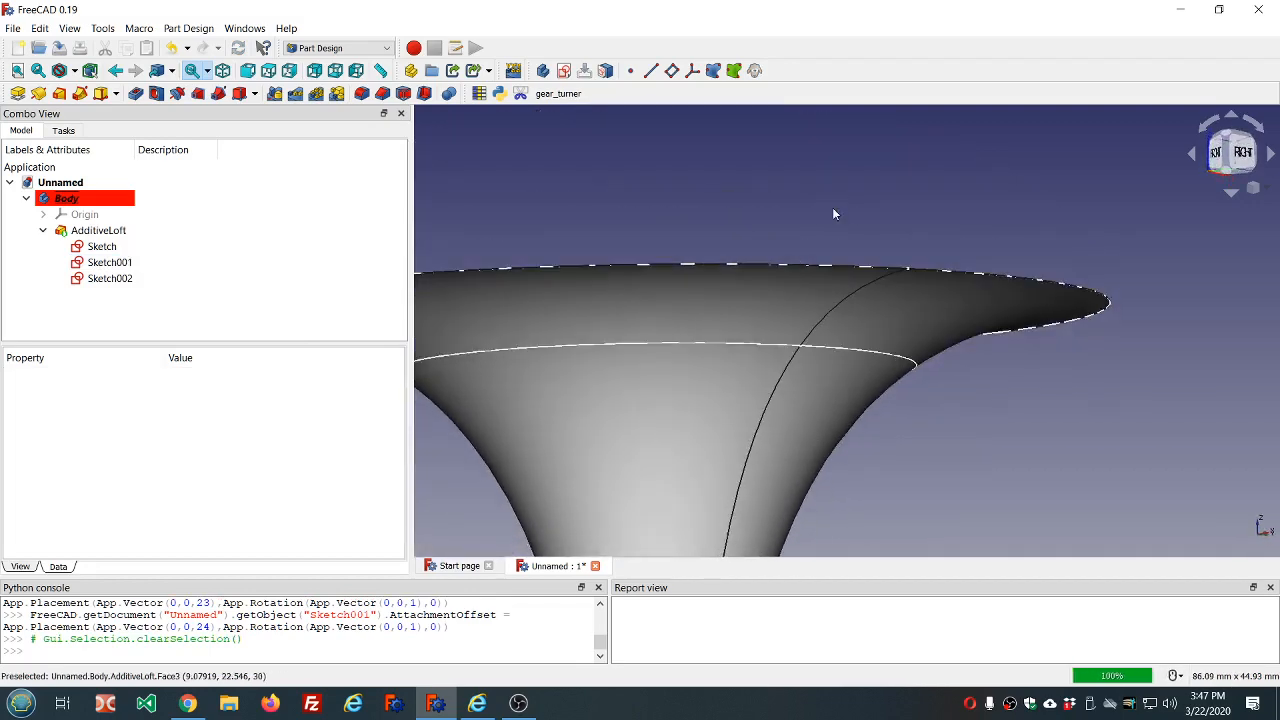
pyautogui.scroll(-3, 833, 213)
pyautogui.moveTo(632, 329); pyautogui.dragTo(634, 342, button='middle')
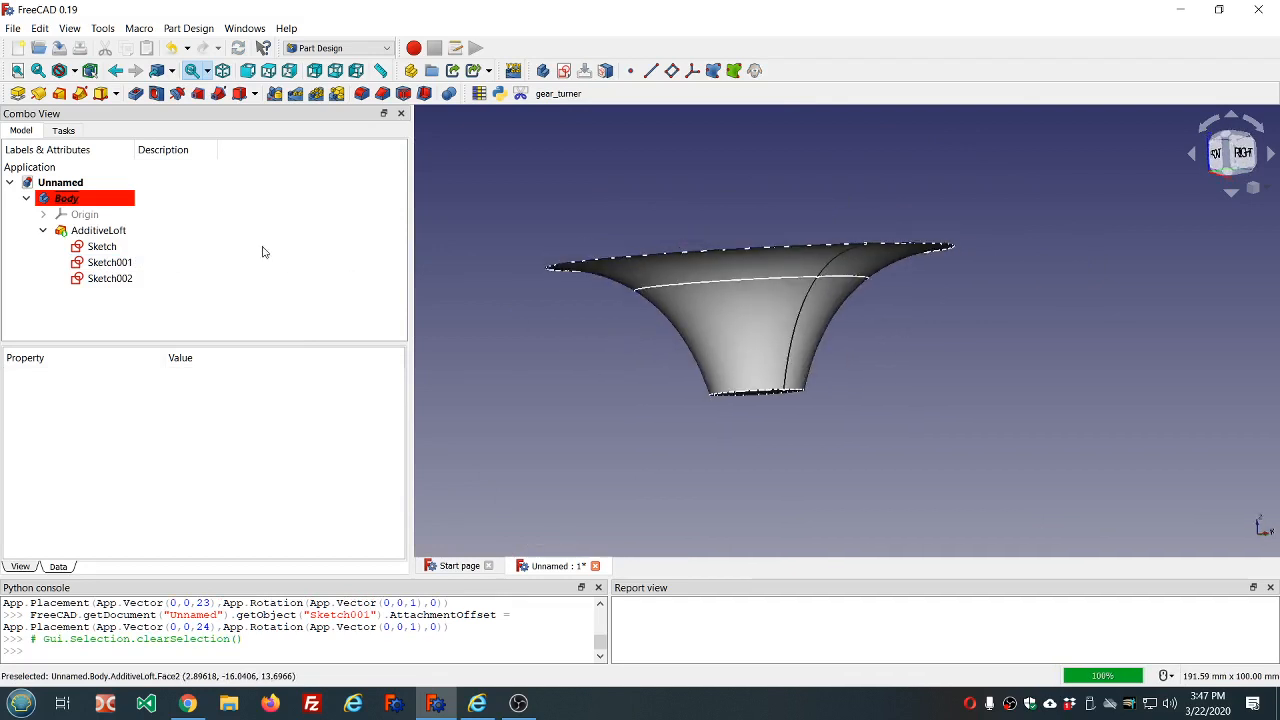
# Turn on the Ruled surface option for the additive loft and accept the loft parameters
pyautogui.doubleClick(97, 231)
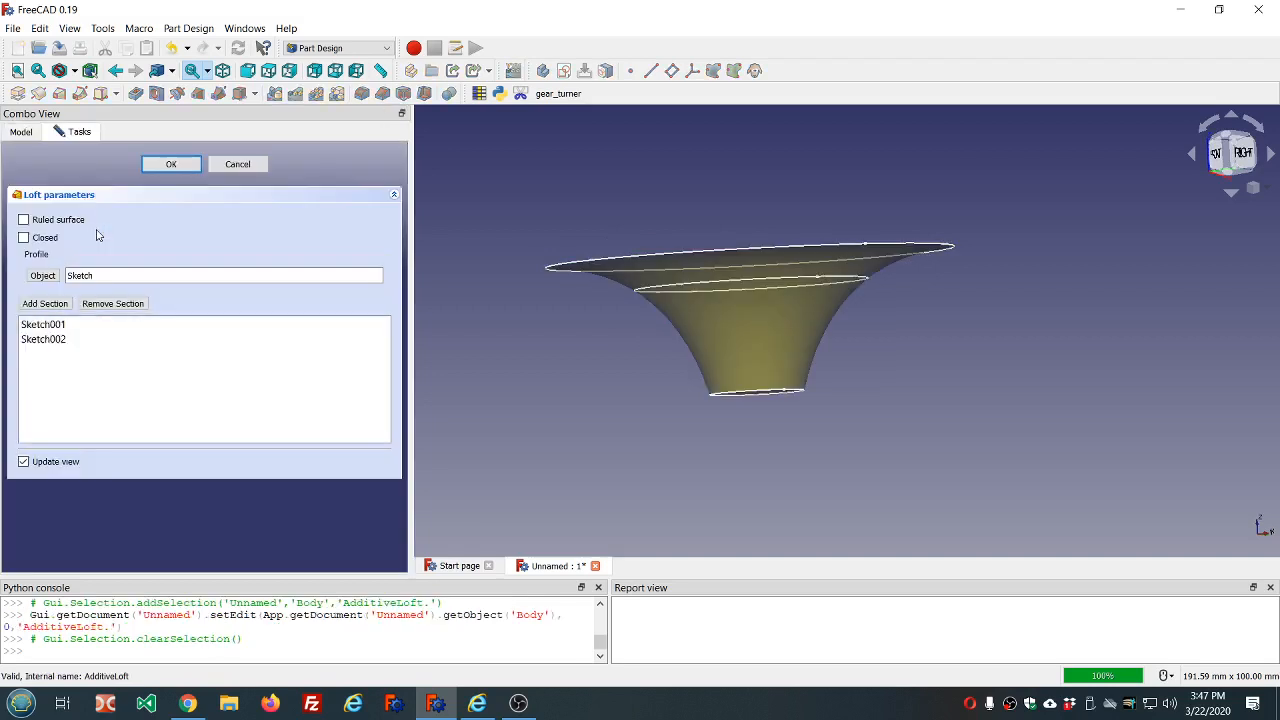
pyautogui.click(23, 219)
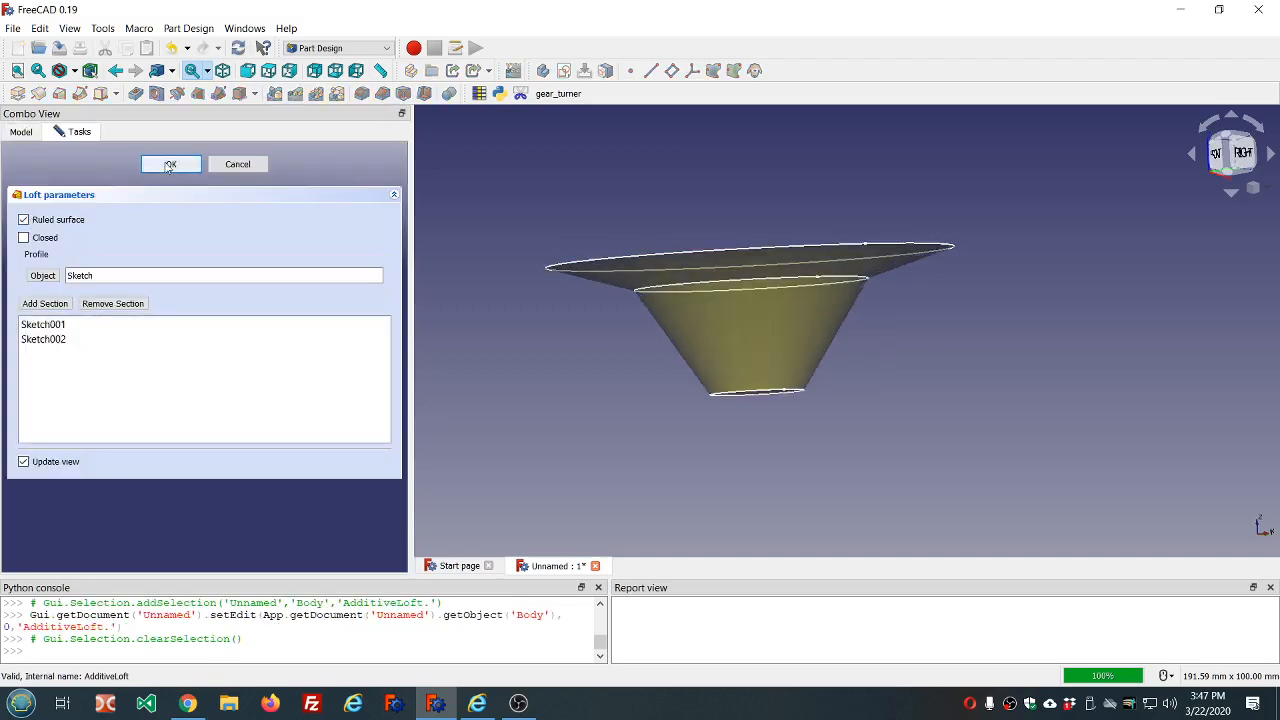
pyautogui.click(170, 165)
pyautogui.moveTo(864, 307); pyautogui.dragTo(909, 183, button='middle')
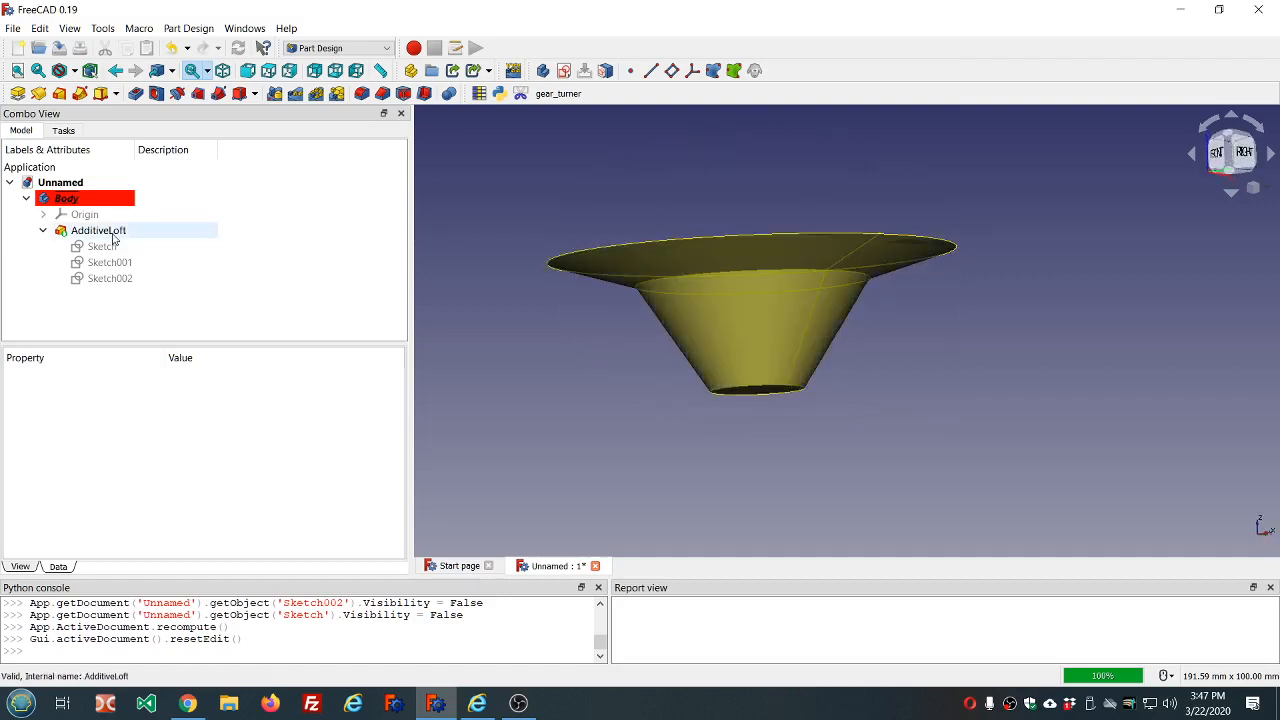
# Reopen the additive loft's parameters, check the Ruled surface option against the model, and close them
pyautogui.doubleClick(82, 232)
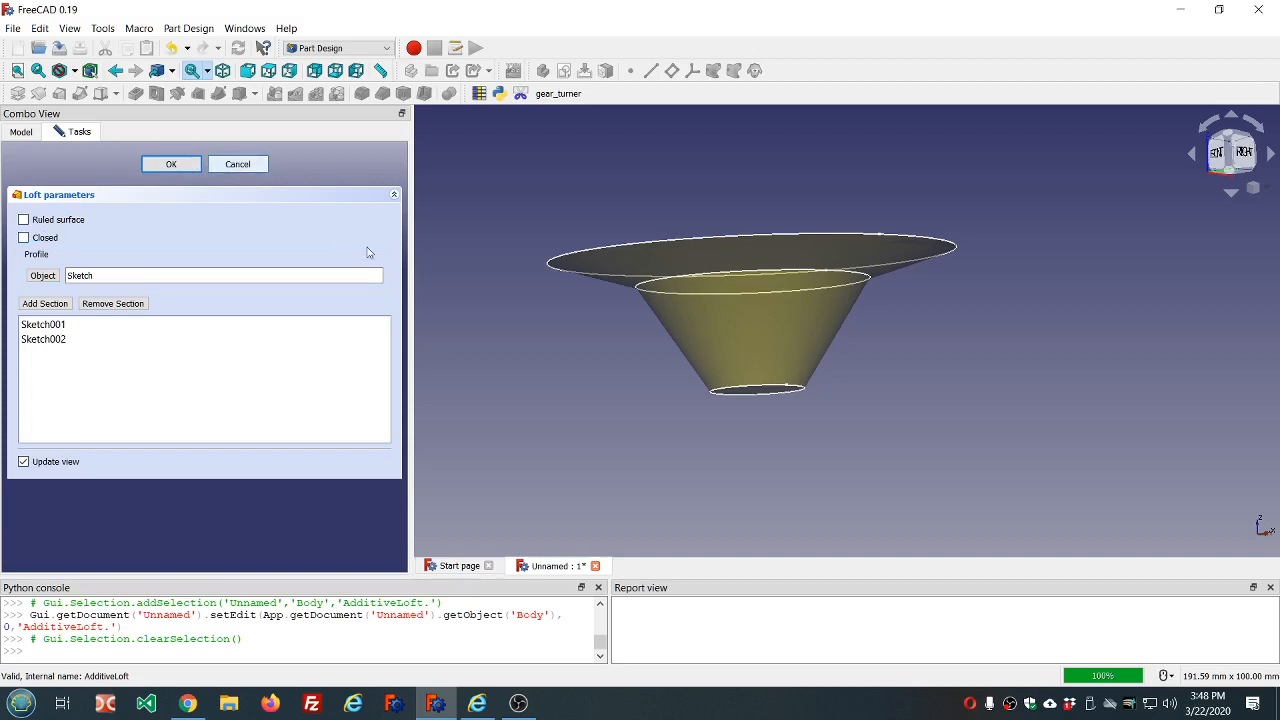
pyautogui.scroll(-4, 472, 315)
pyautogui.scroll(4, 588, 305)
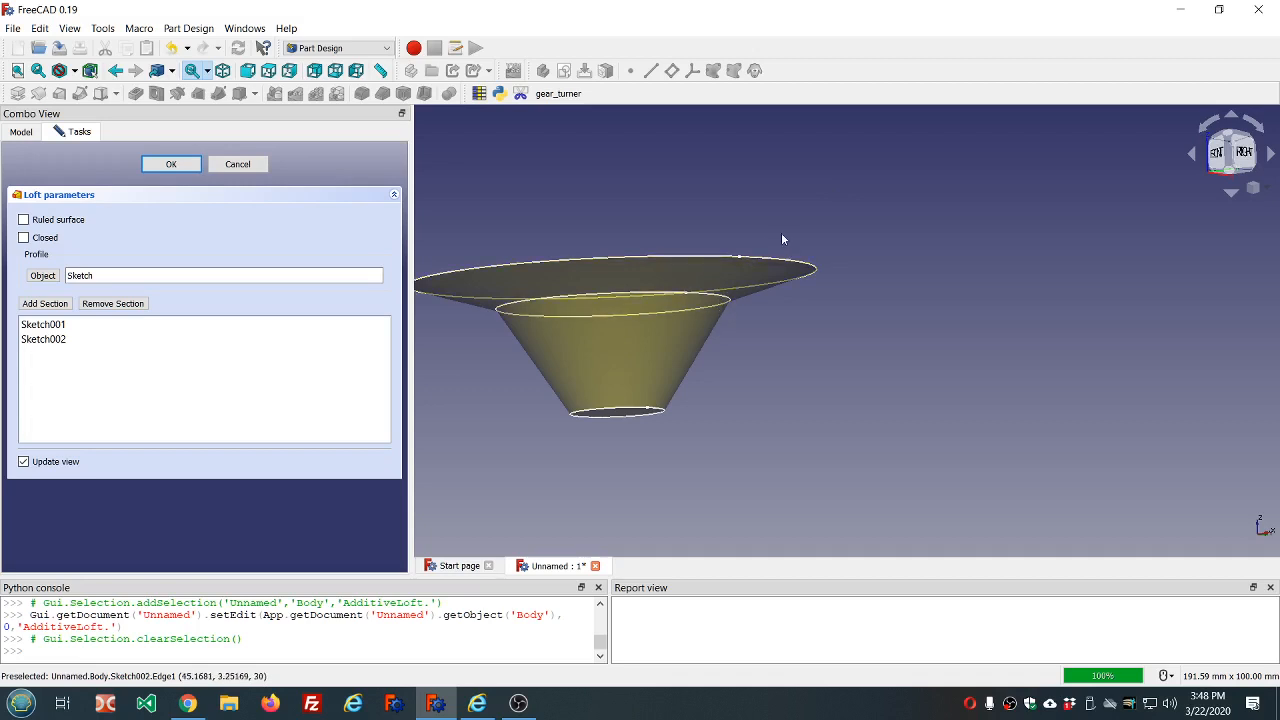
pyautogui.moveTo(783, 247); pyautogui.dragTo(795, 256, button='middle')
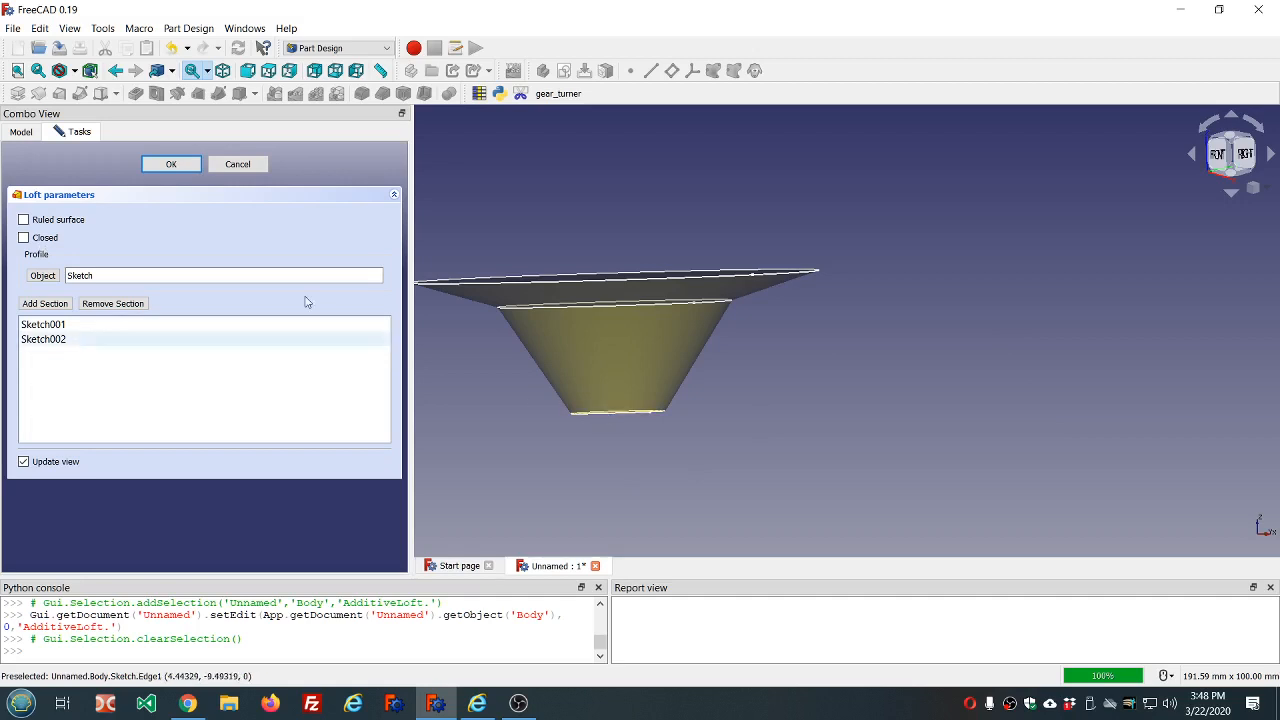
pyautogui.click(171, 164)
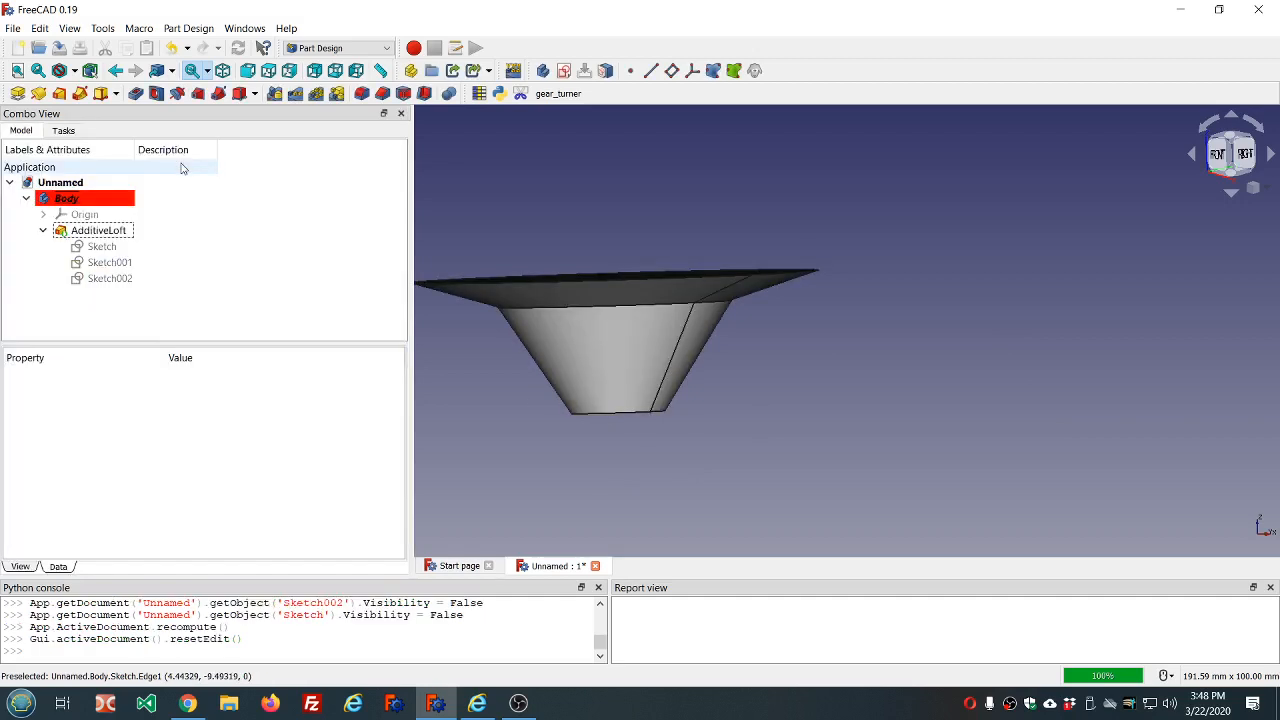
# Set the additive loft's Ruled property to false, enlarging the property area for access, and clear the selection
pyautogui.click(190, 231)
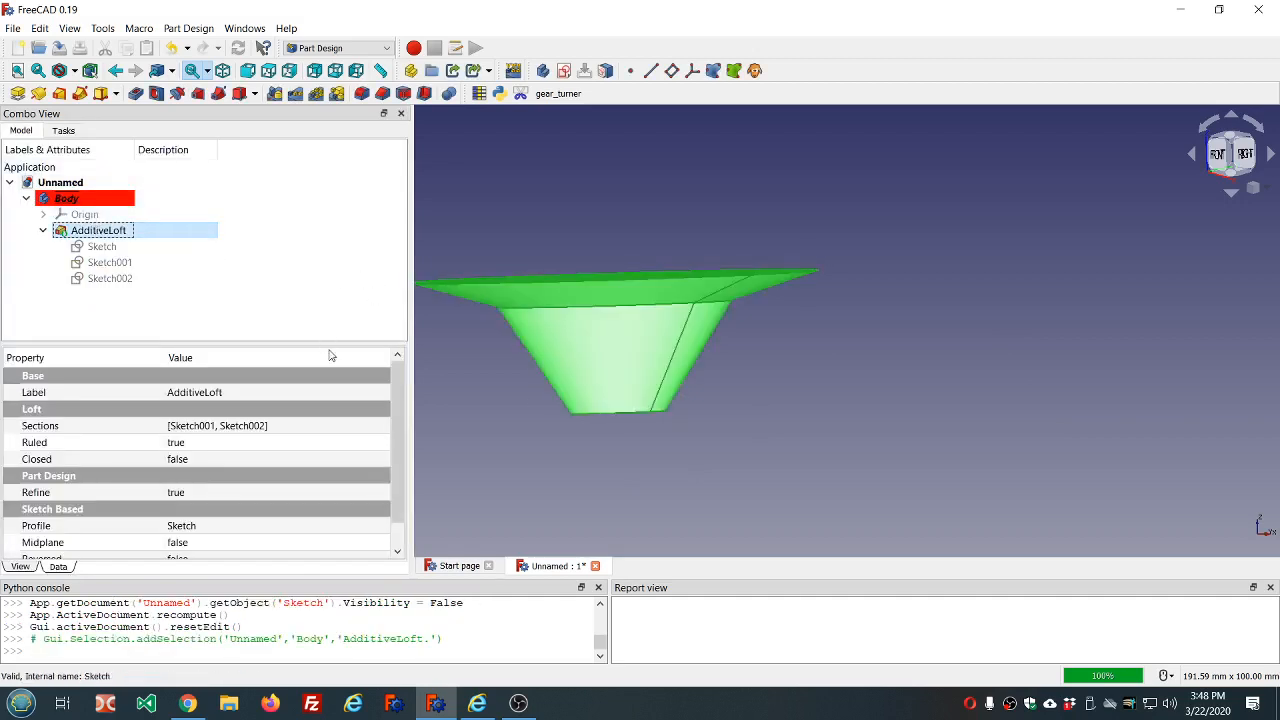
pyautogui.moveTo(326, 343); pyautogui.dragTo(332, 274)
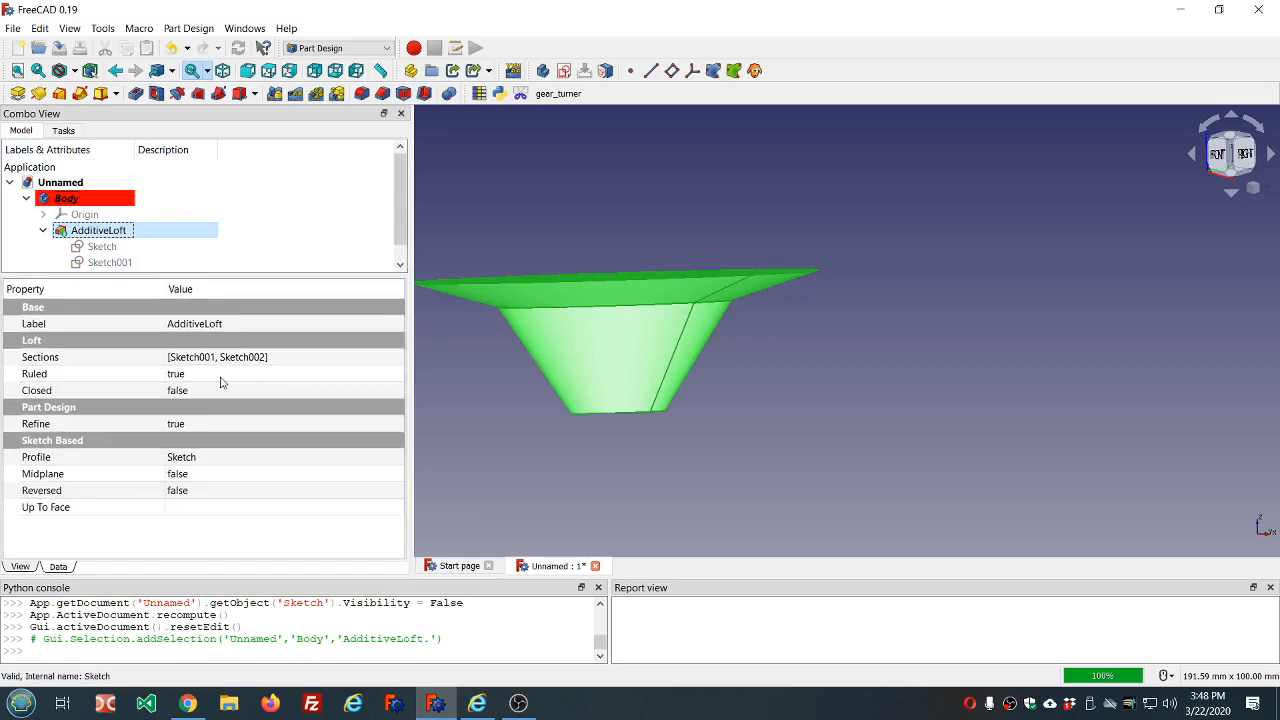
pyautogui.doubleClick(290, 377)
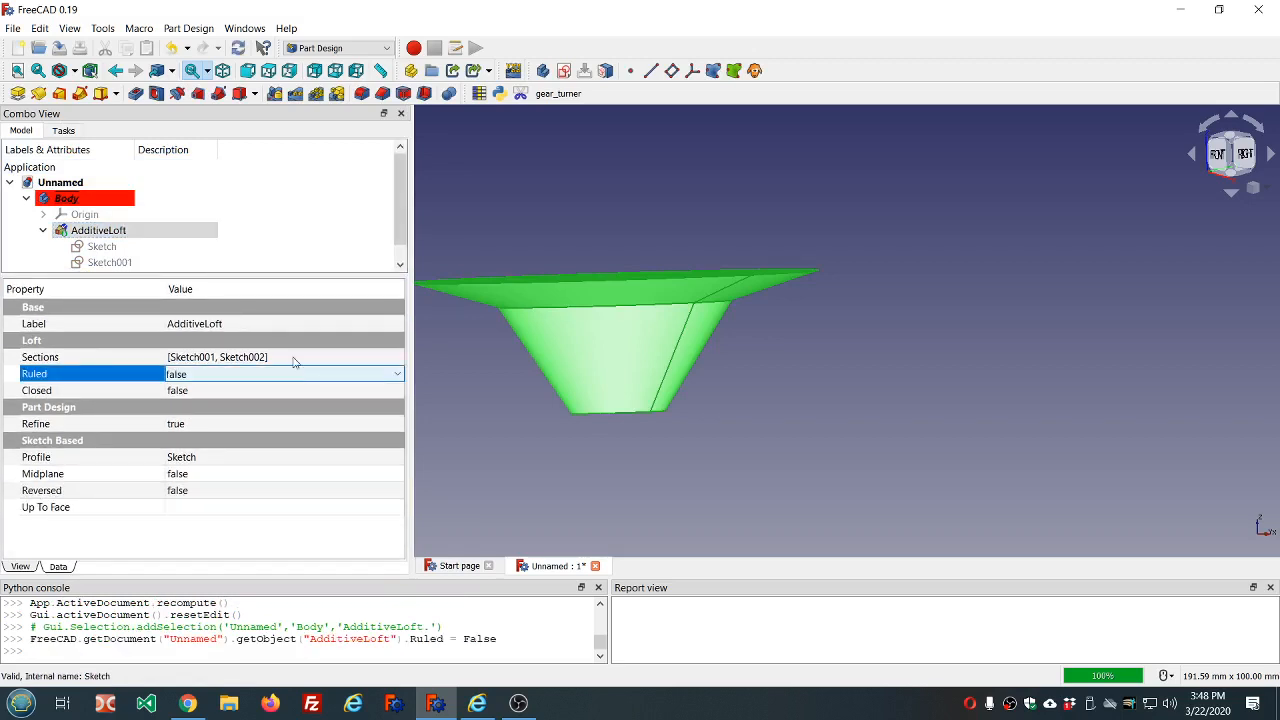
pyautogui.click(360, 214)
# Examine the additive loft's properties and its shape from below
pyautogui.click(113, 235)
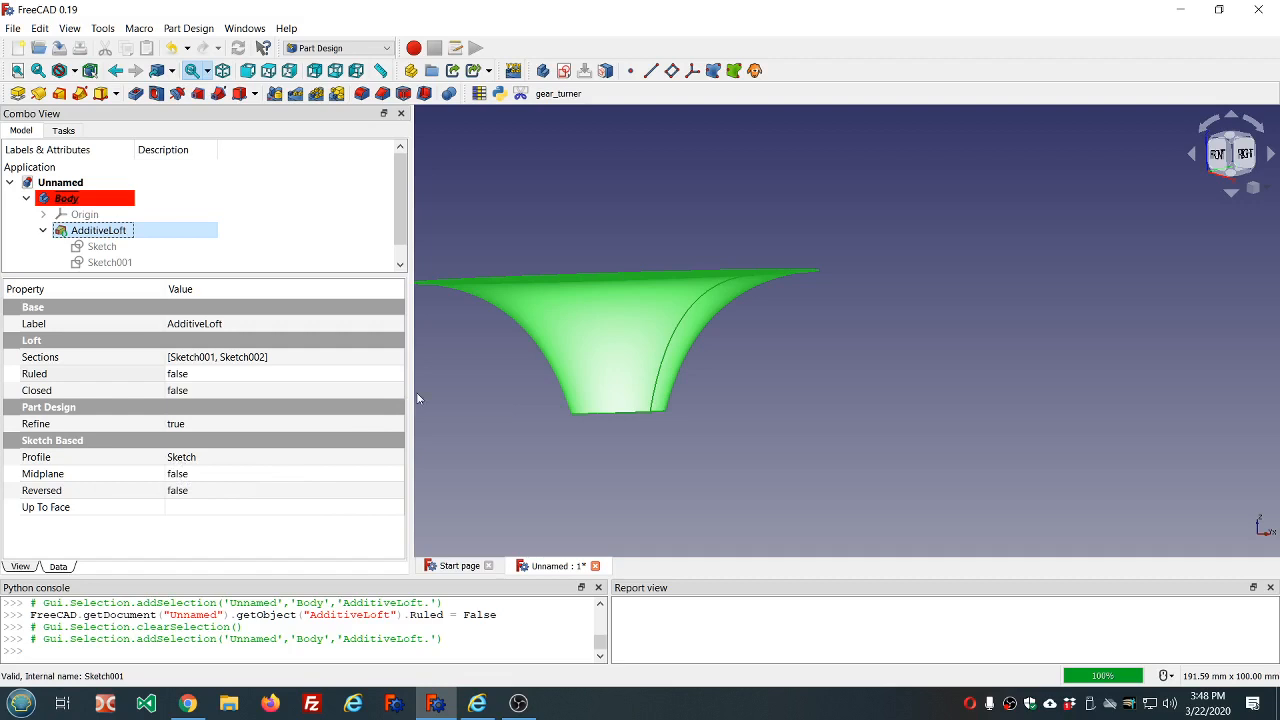
pyautogui.click(646, 207)
pyautogui.moveTo(647, 207); pyautogui.dragTo(520, 132, button='middle')
pyautogui.scroll(-2, 652, 173)
pyautogui.scroll(2, 619, 172)
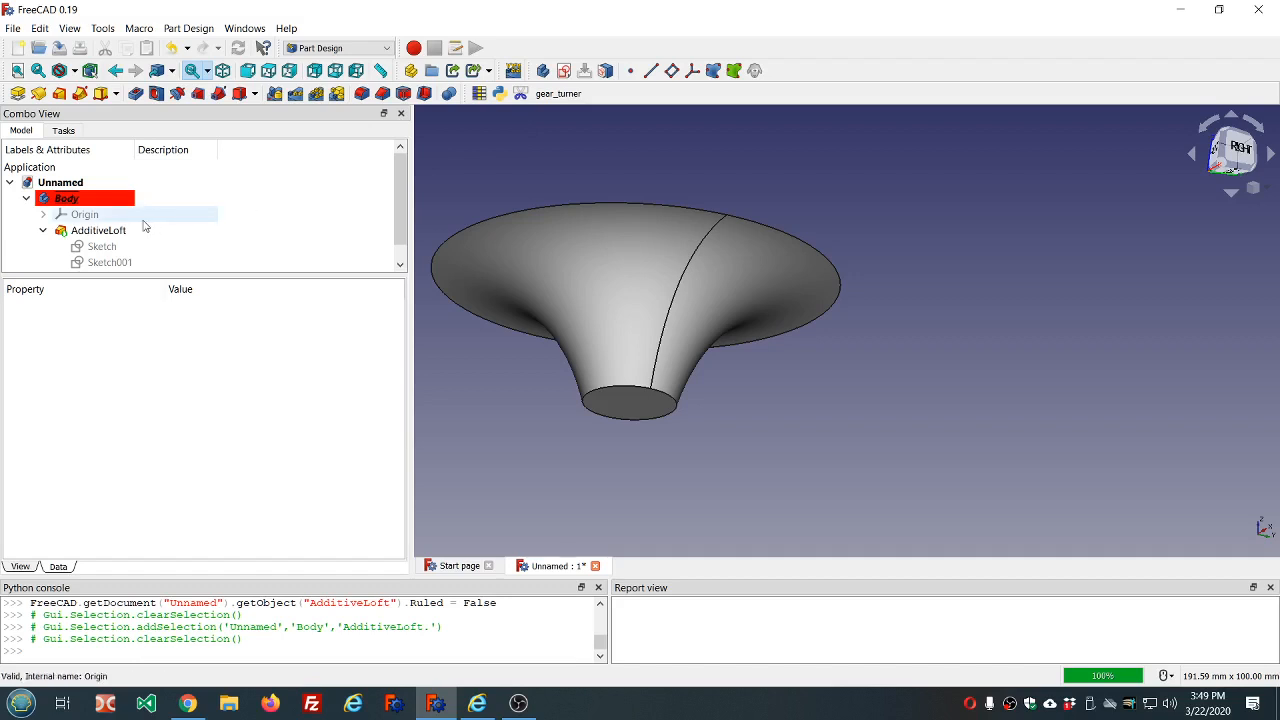
pyautogui.click(110, 230)
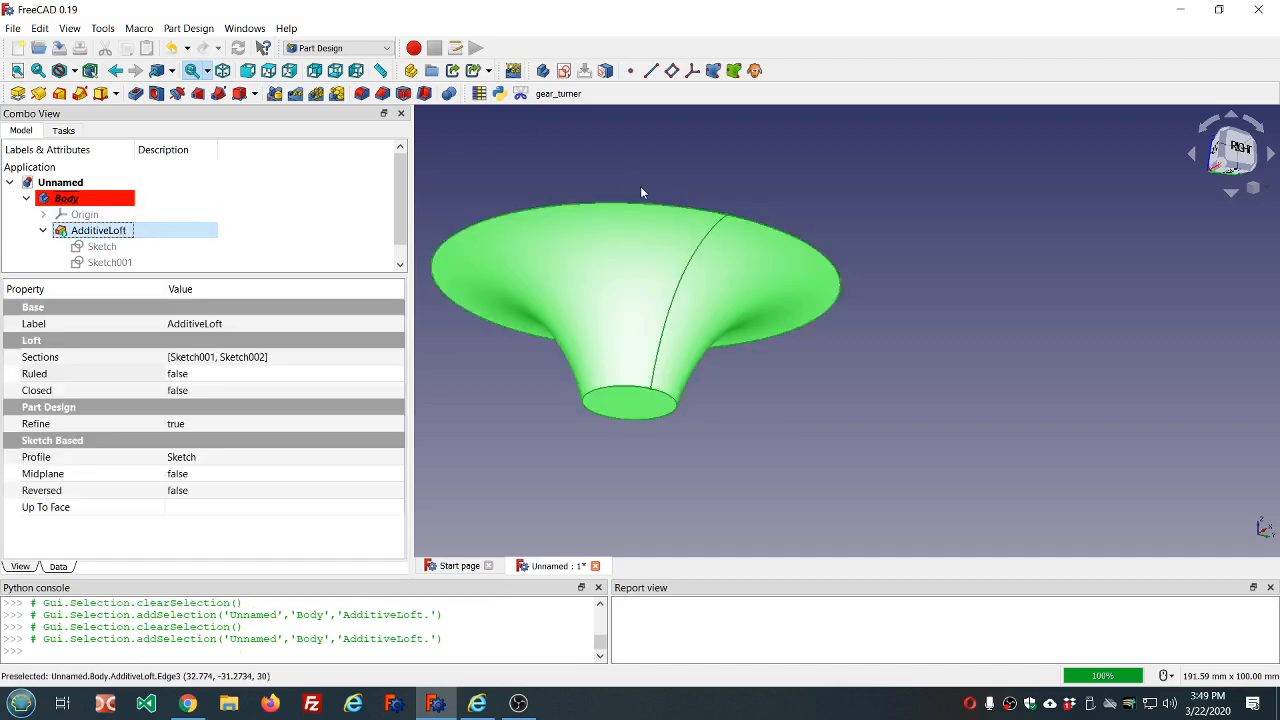
pyautogui.moveTo(642, 192)
pyautogui.mouseDown(button='middle')
pyautogui.moveTo(676, 222)
pyautogui.moveTo(655, 198)
pyautogui.mouseUp(button='middle')
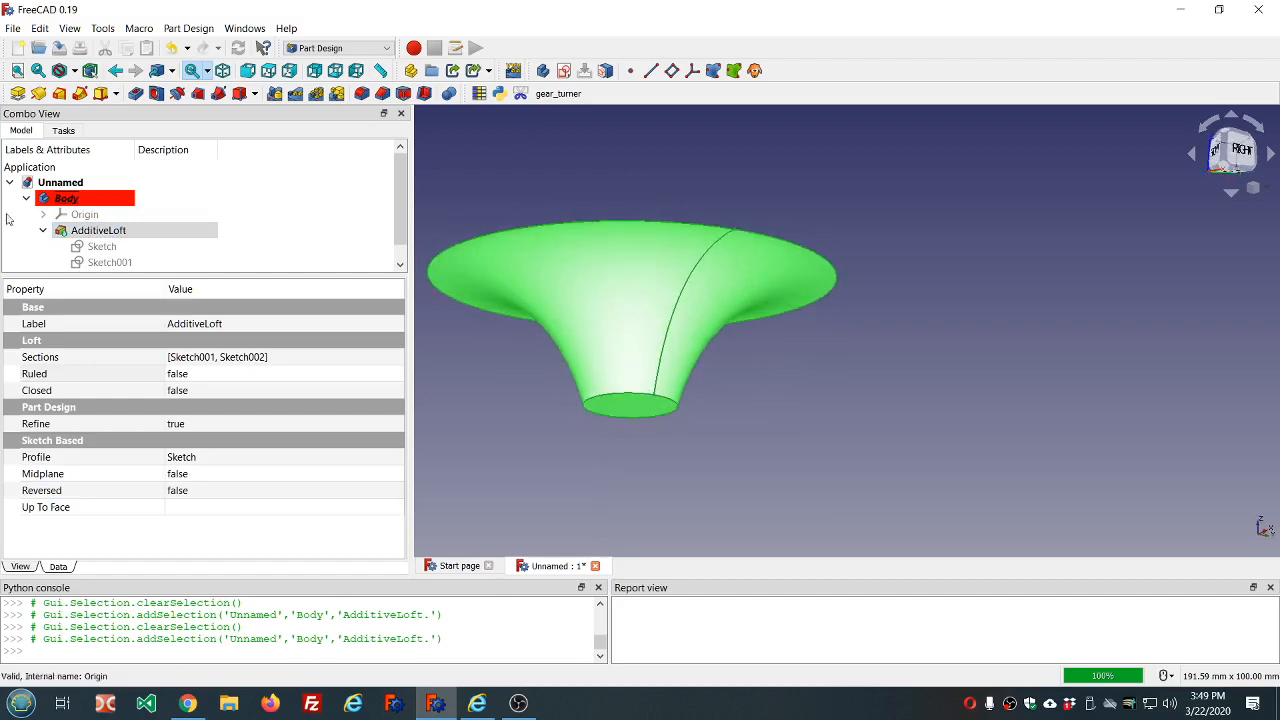
pyautogui.click(100, 231)
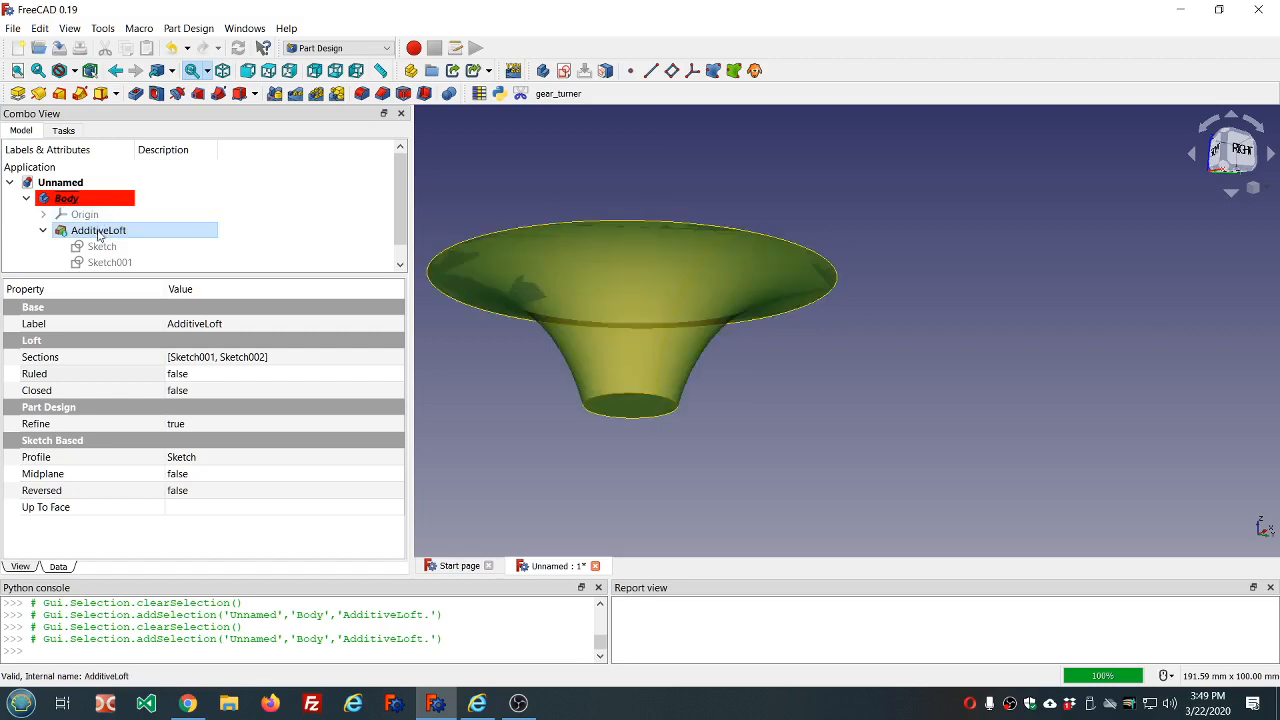
# Hide the body containing the circle loft and create a new body
pyautogui.click(85, 198)
pyautogui.press('space')
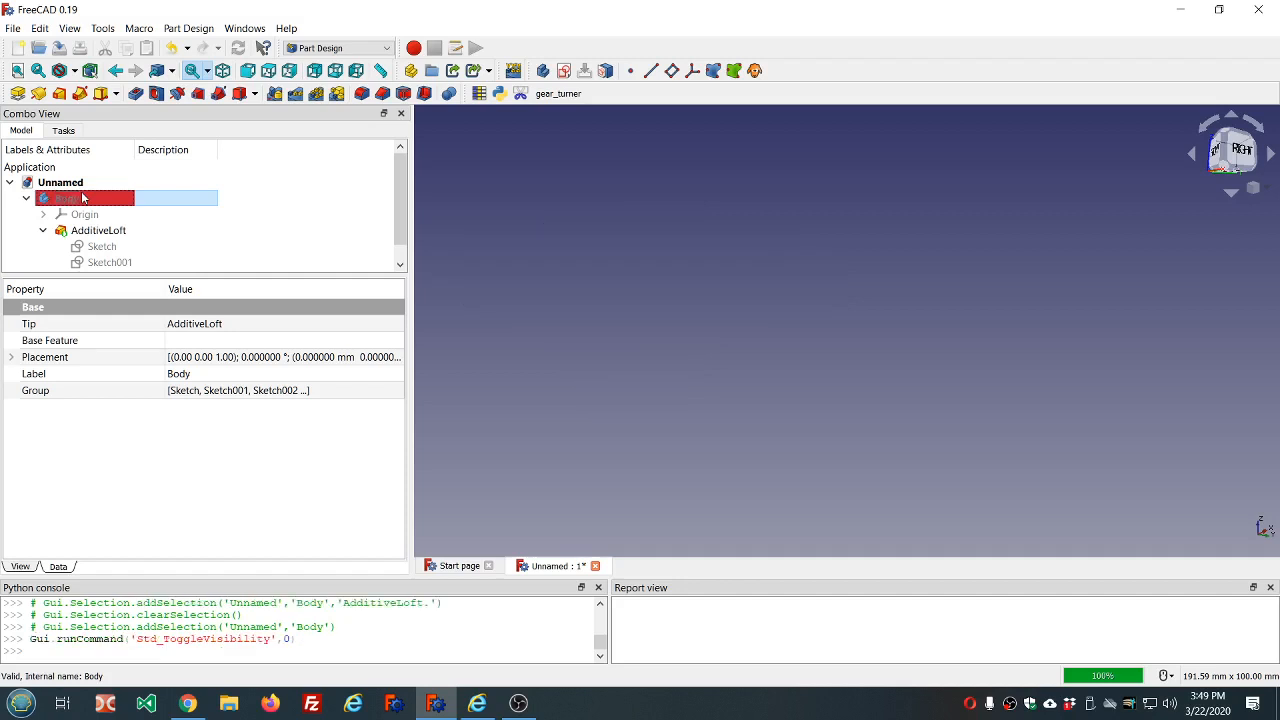
pyautogui.click(520, 227)
pyautogui.click(542, 70)
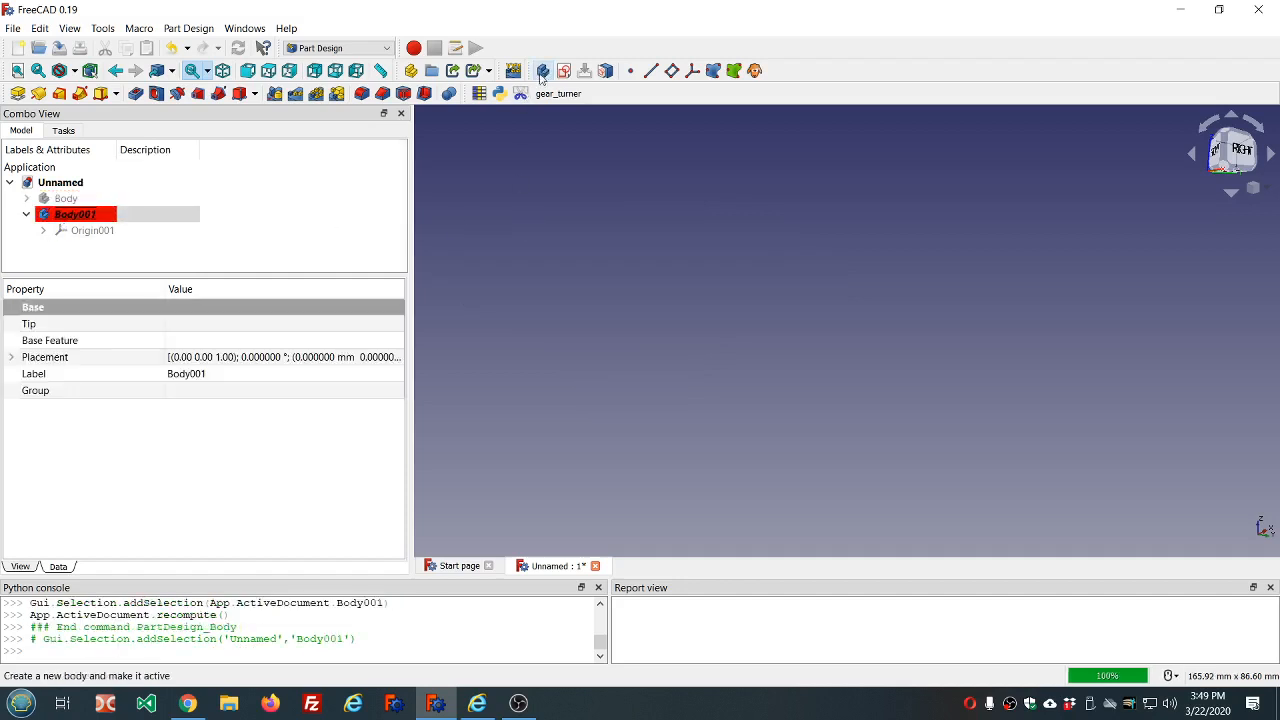
# Create a sketch on the new body's XY plane
pyautogui.click(563, 71)
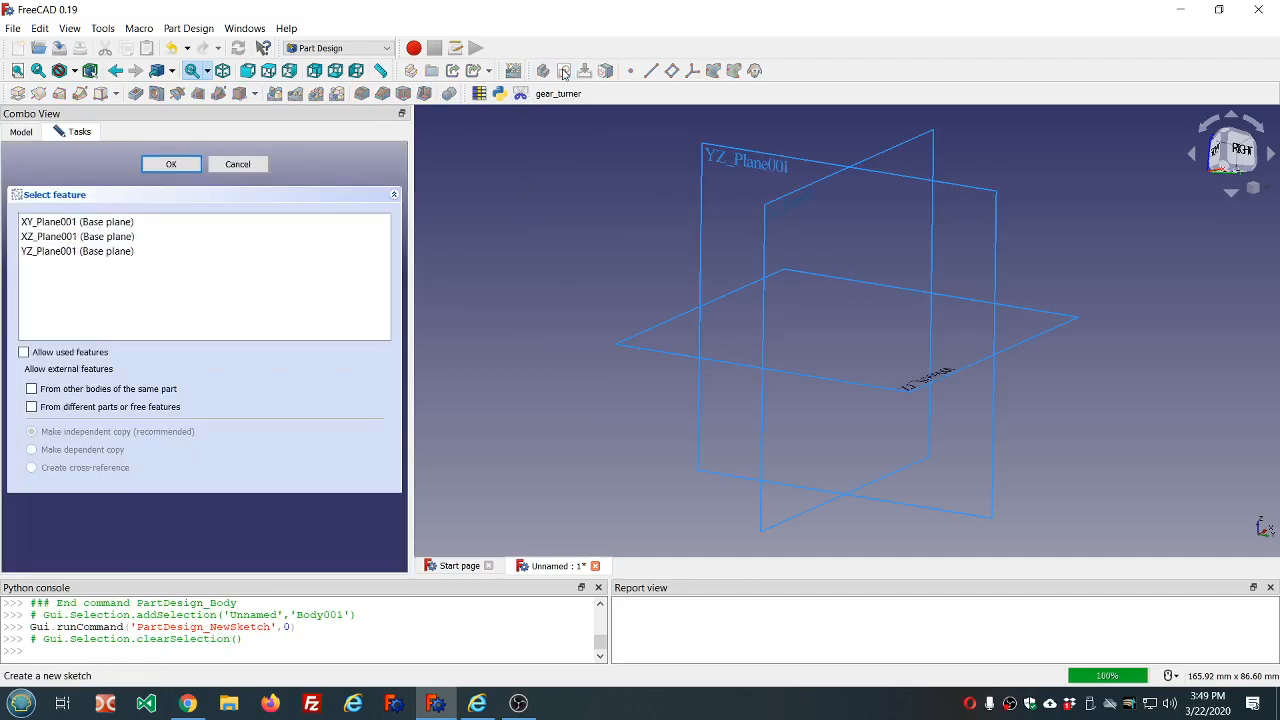
pyautogui.click(35, 221)
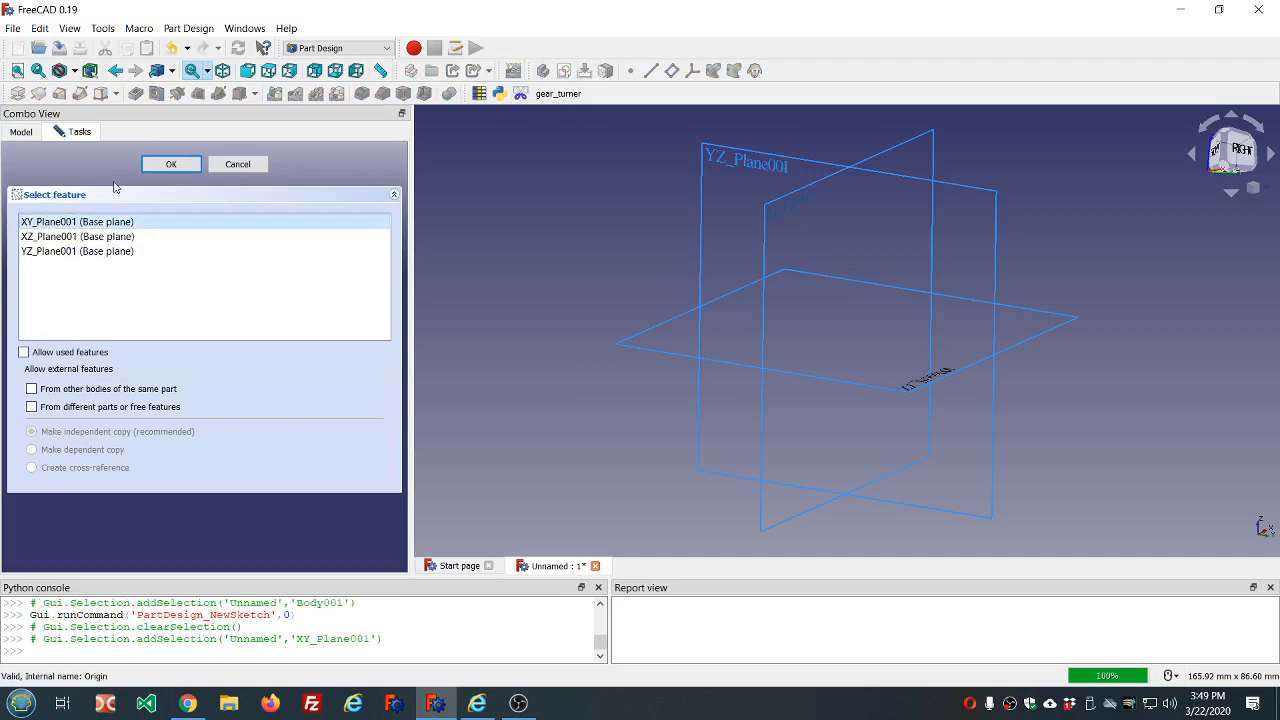
pyautogui.click(171, 164)
# Draw an equilateral triangle centred on the origin with a corner at about (-18.9, 14.1) mm, and finish the sketch
pyautogui.scroll(-4, 569, 219)
pyautogui.scroll(2, 709, 193)
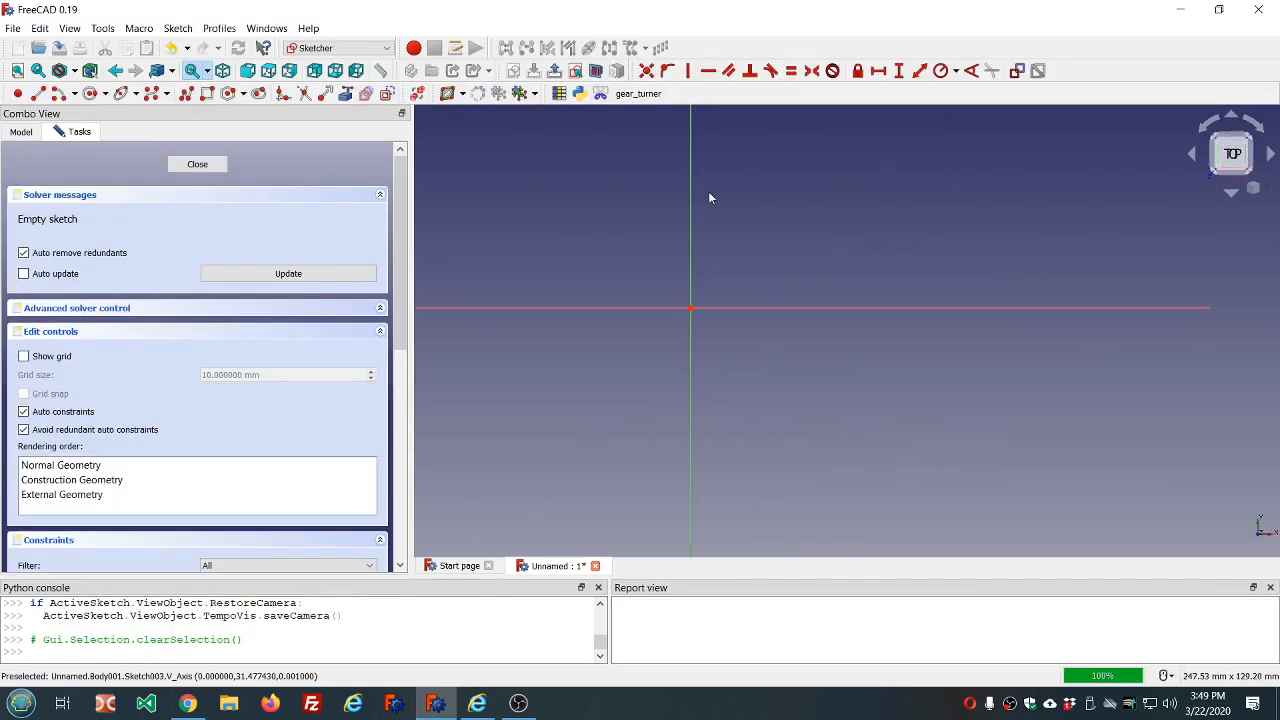
pyautogui.click(243, 94)
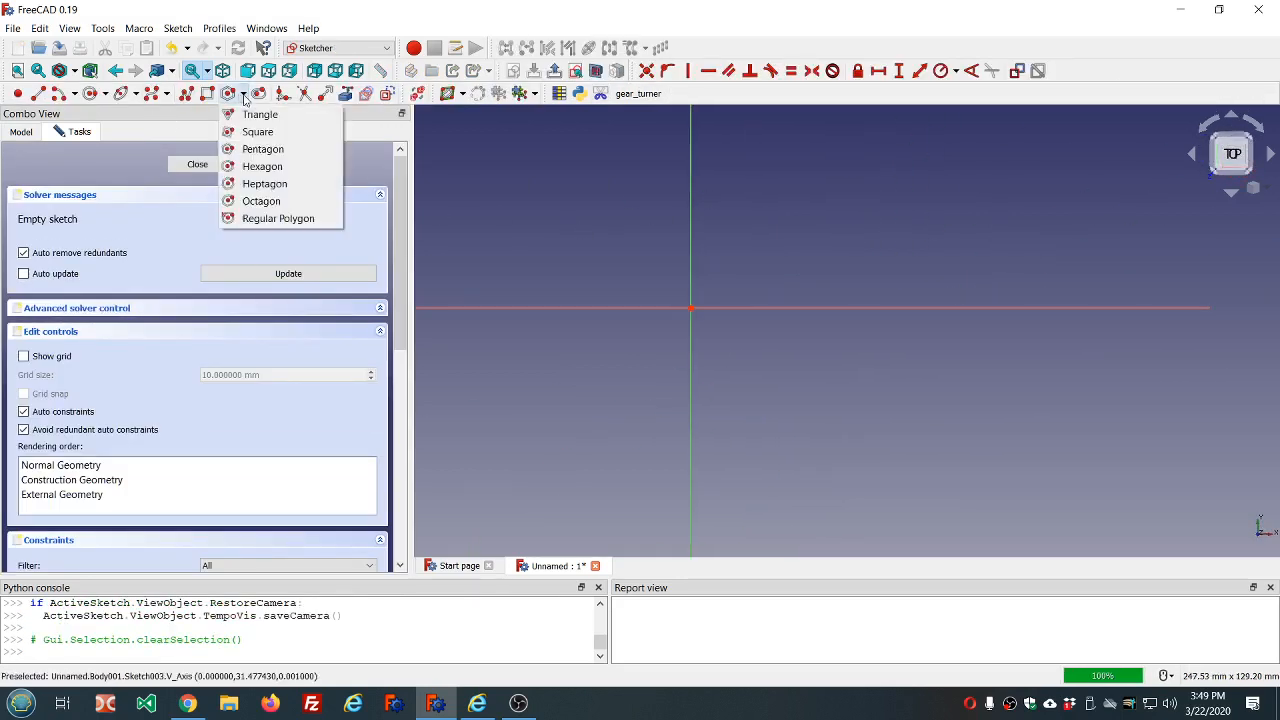
pyautogui.click(250, 115)
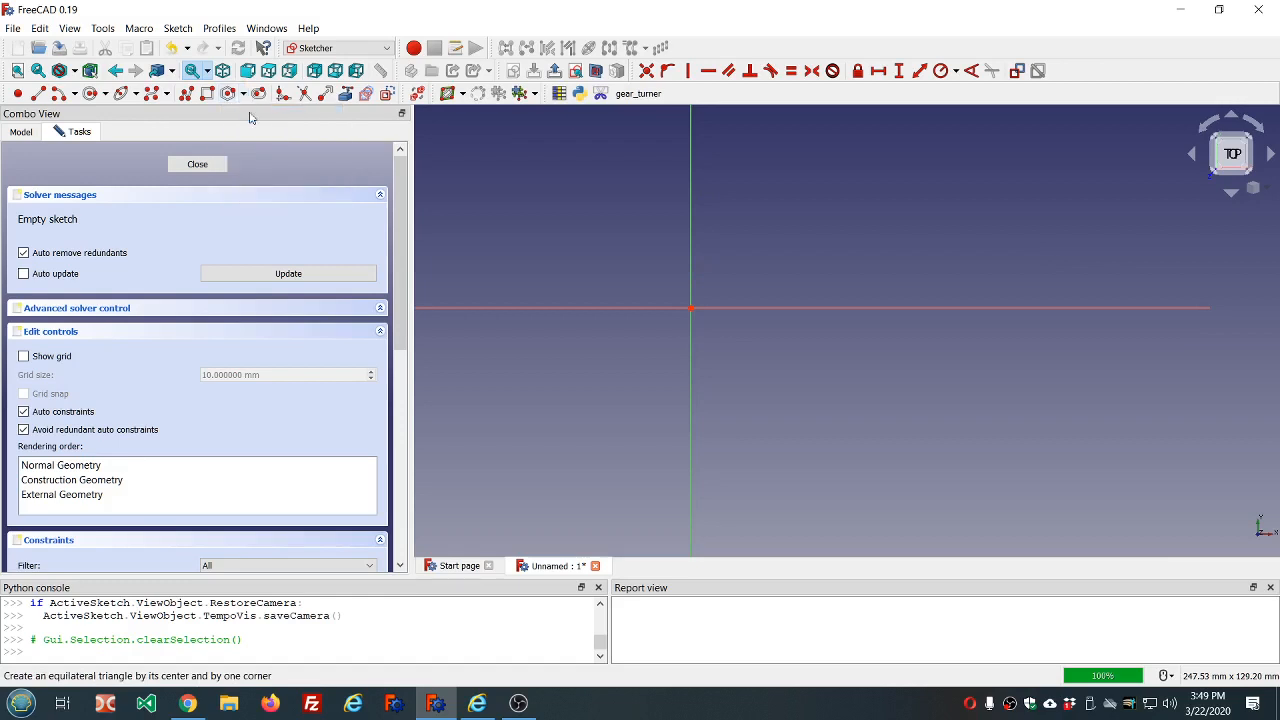
pyautogui.click(691, 308)
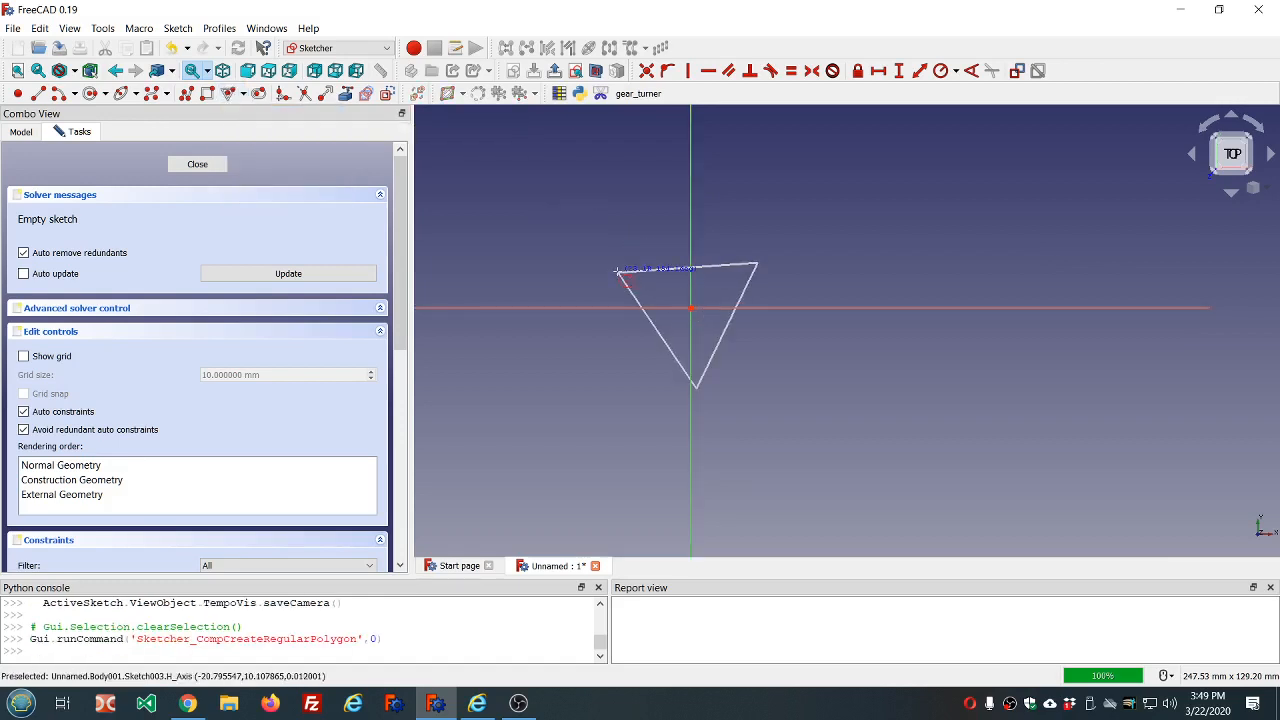
pyautogui.click(626, 262)
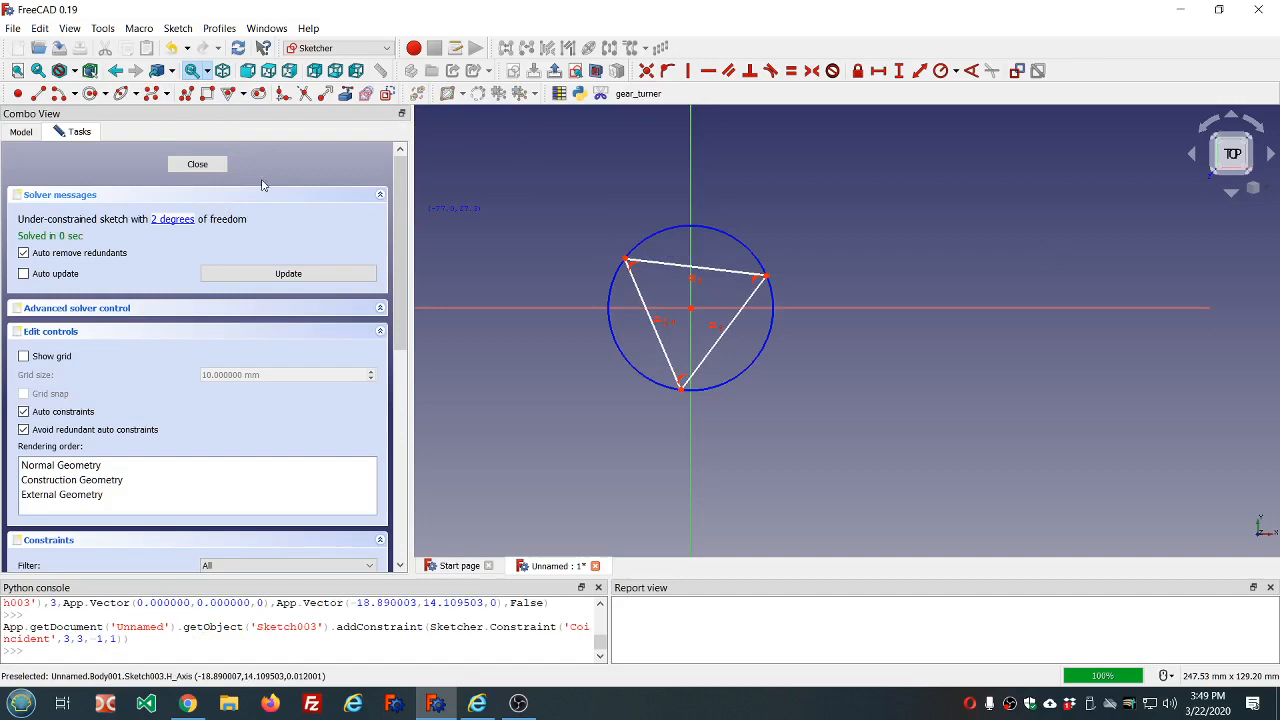
pyautogui.click(198, 165)
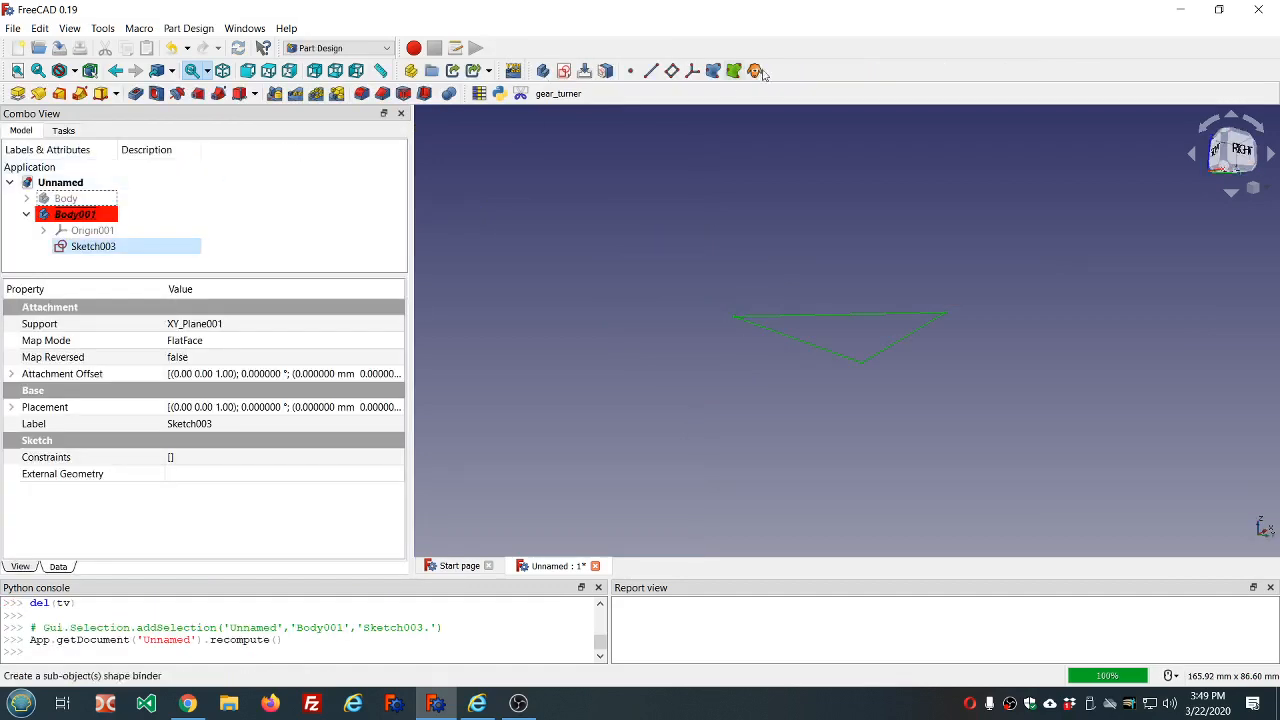
# Create another sketch on the XY plane containing an origin-centred square with a corner at about (-27.8, 23.2) mm
pyautogui.click(563, 70)
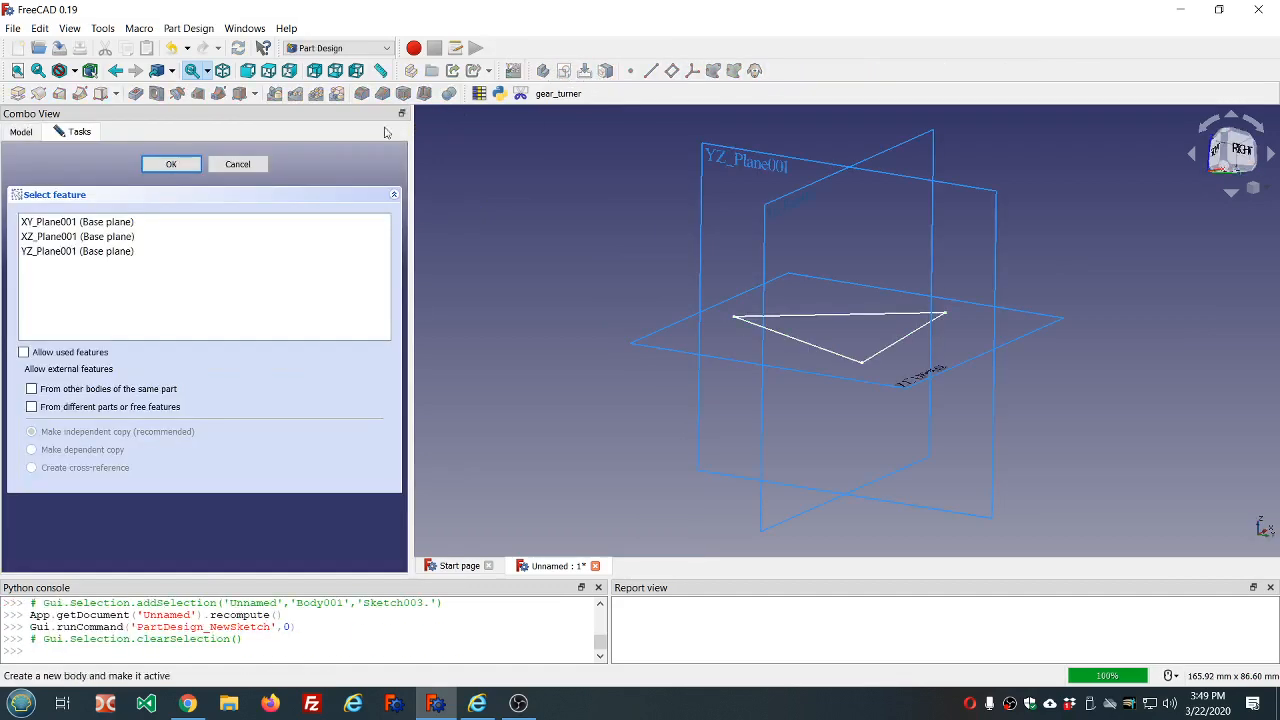
pyautogui.click(45, 222)
pyautogui.click(171, 164)
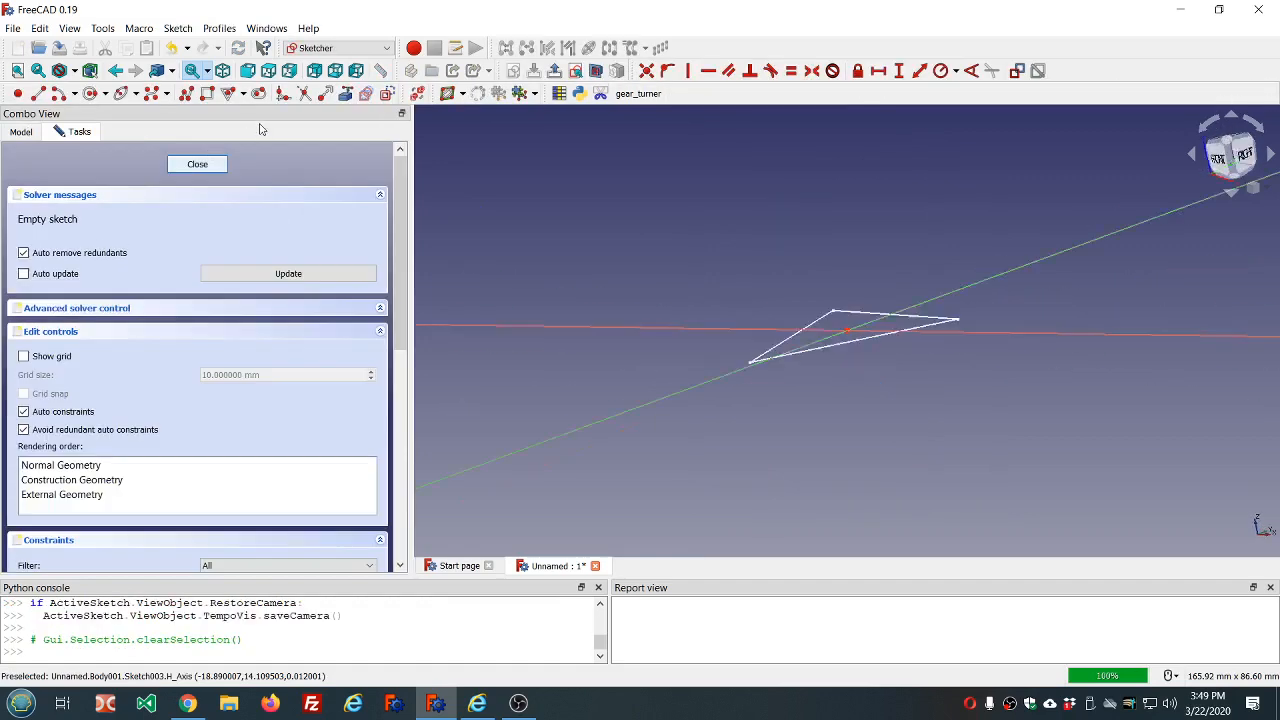
pyautogui.click(243, 94)
pyautogui.click(262, 129)
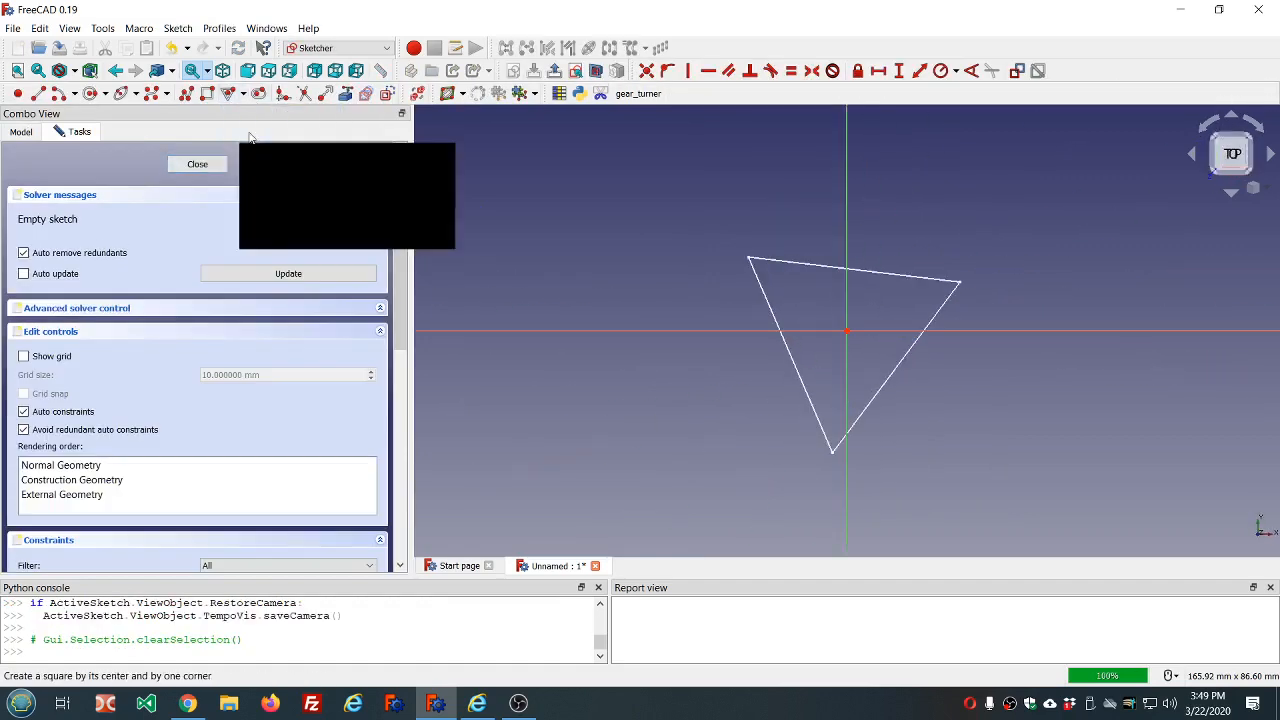
pyautogui.click(848, 333)
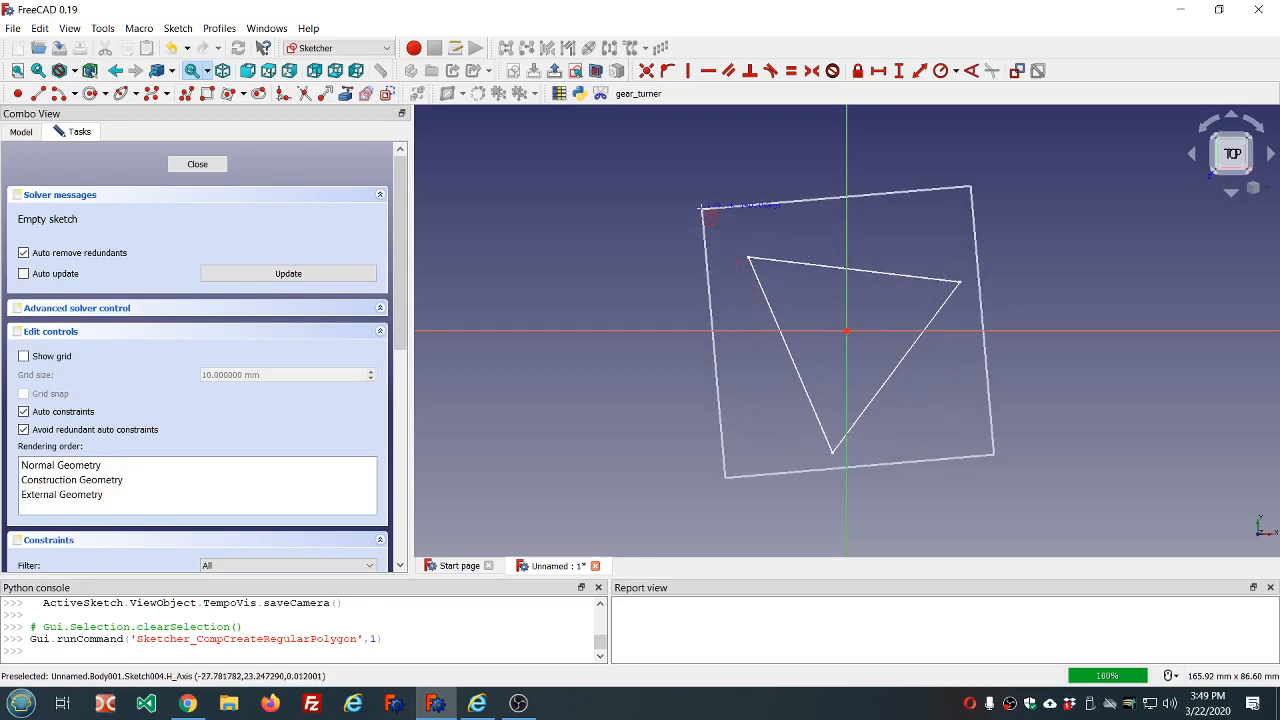
pyautogui.click(703, 213)
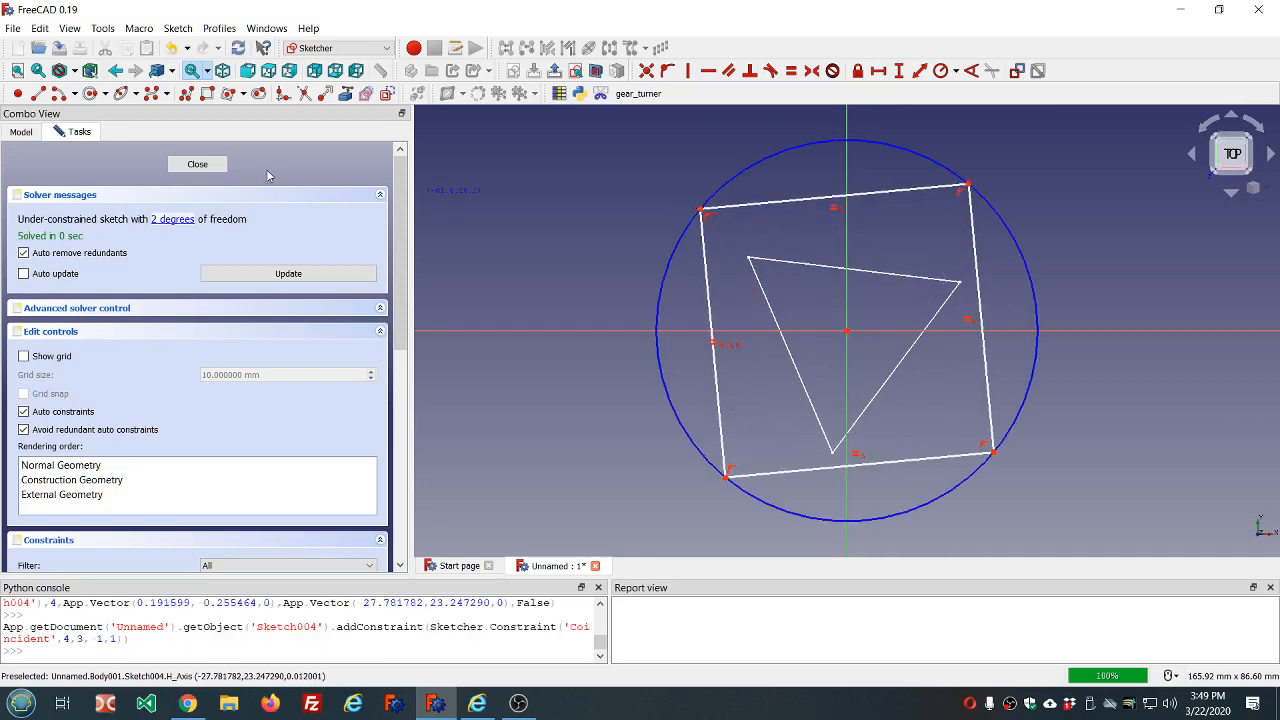
pyautogui.click(199, 165)
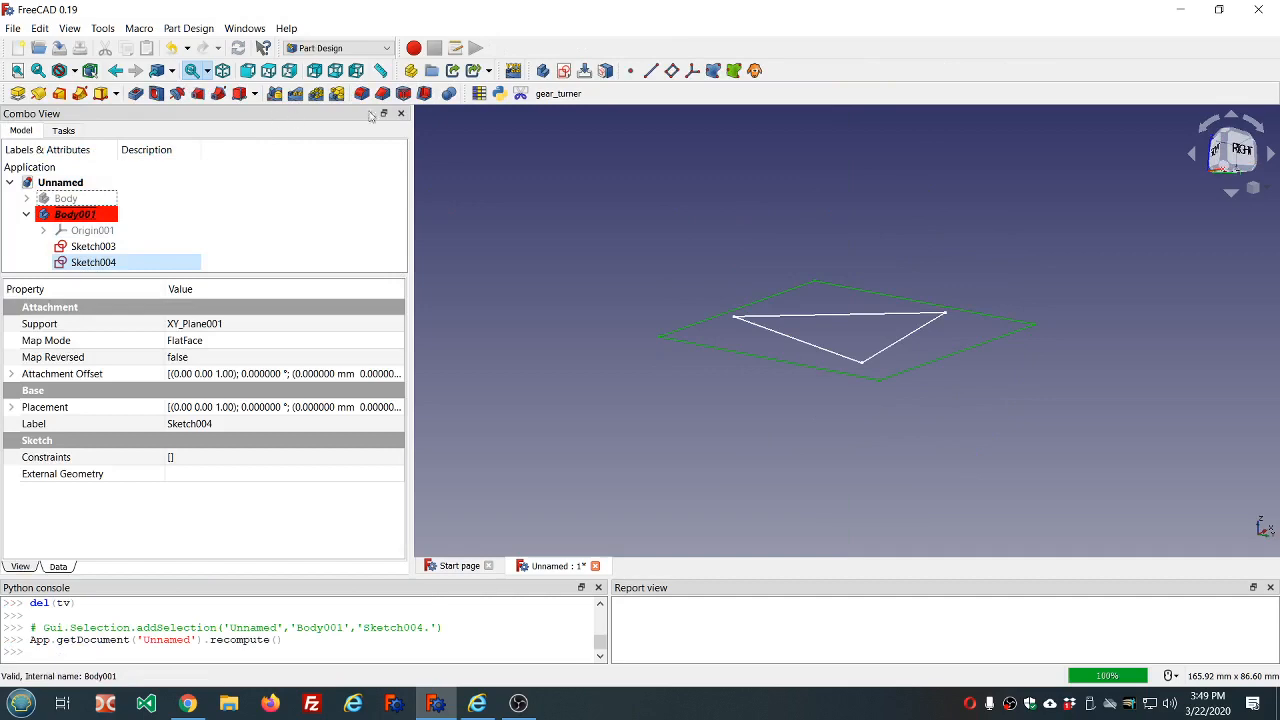
# Create a third sketch on the XY plane containing an origin-centred pentagon with a corner at about (-46.3, 17.2) mm
pyautogui.click(563, 70)
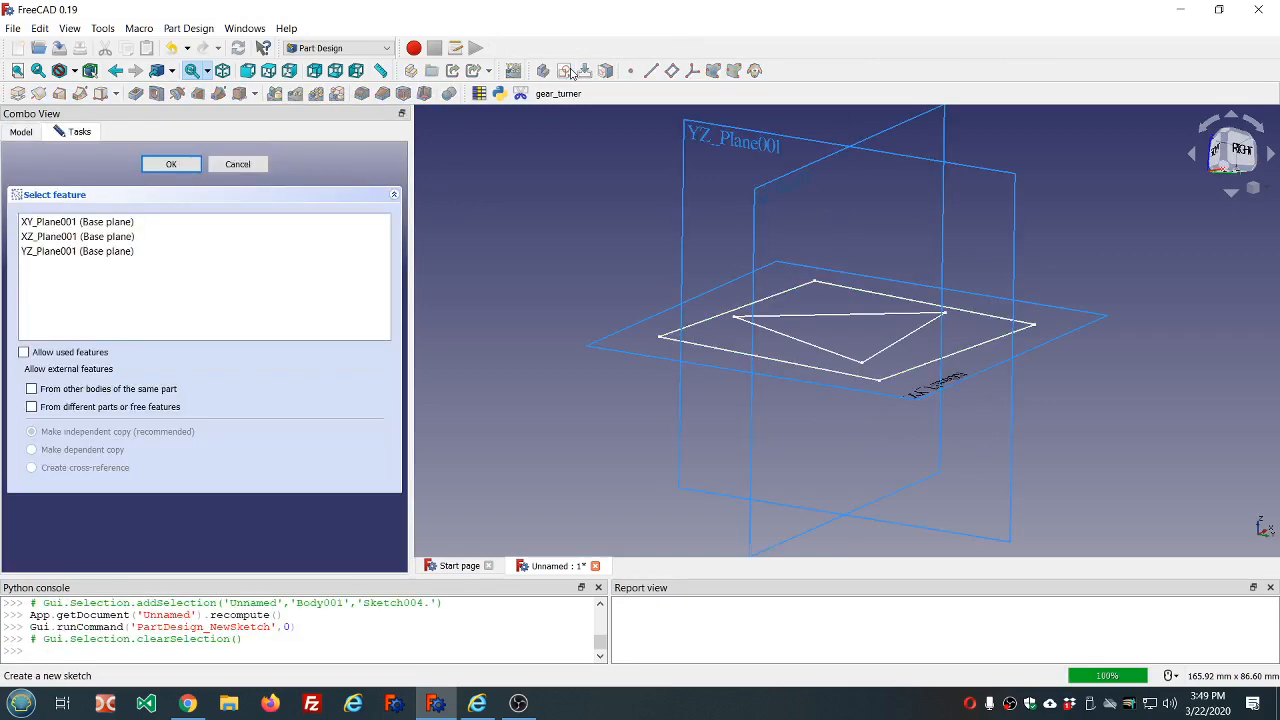
pyautogui.click(105, 222)
pyautogui.click(173, 162)
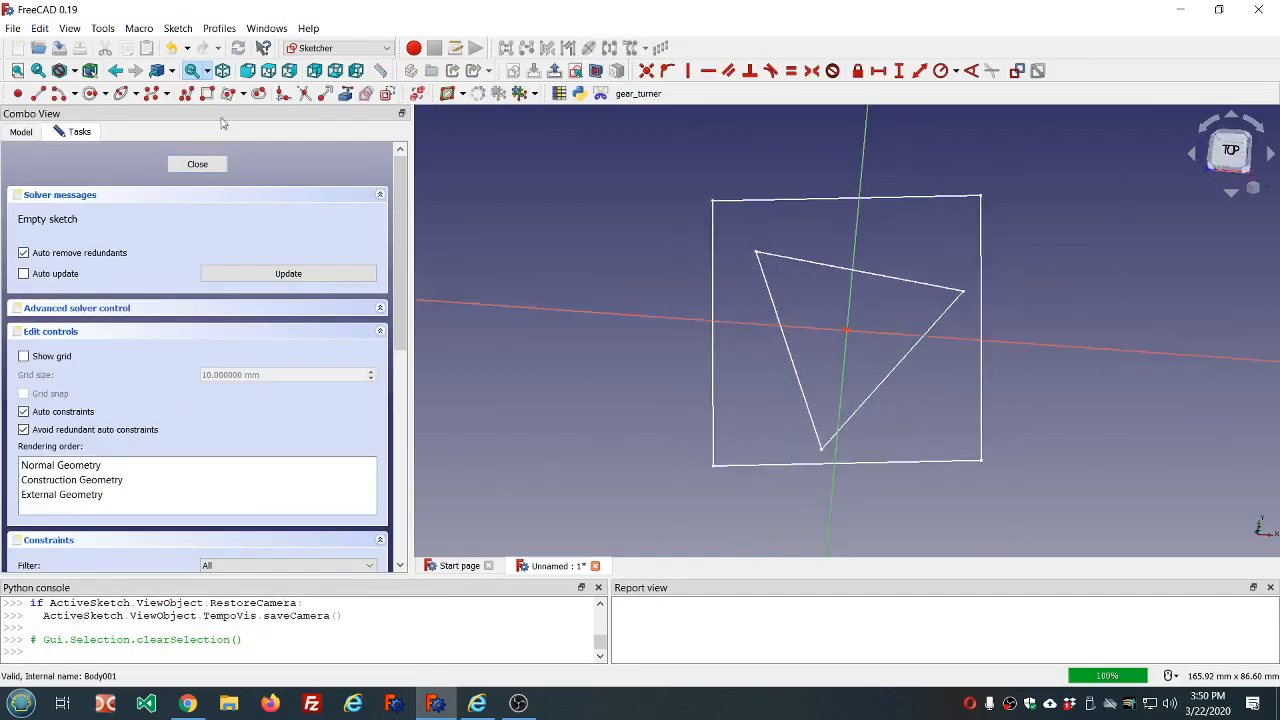
pyautogui.click(244, 94)
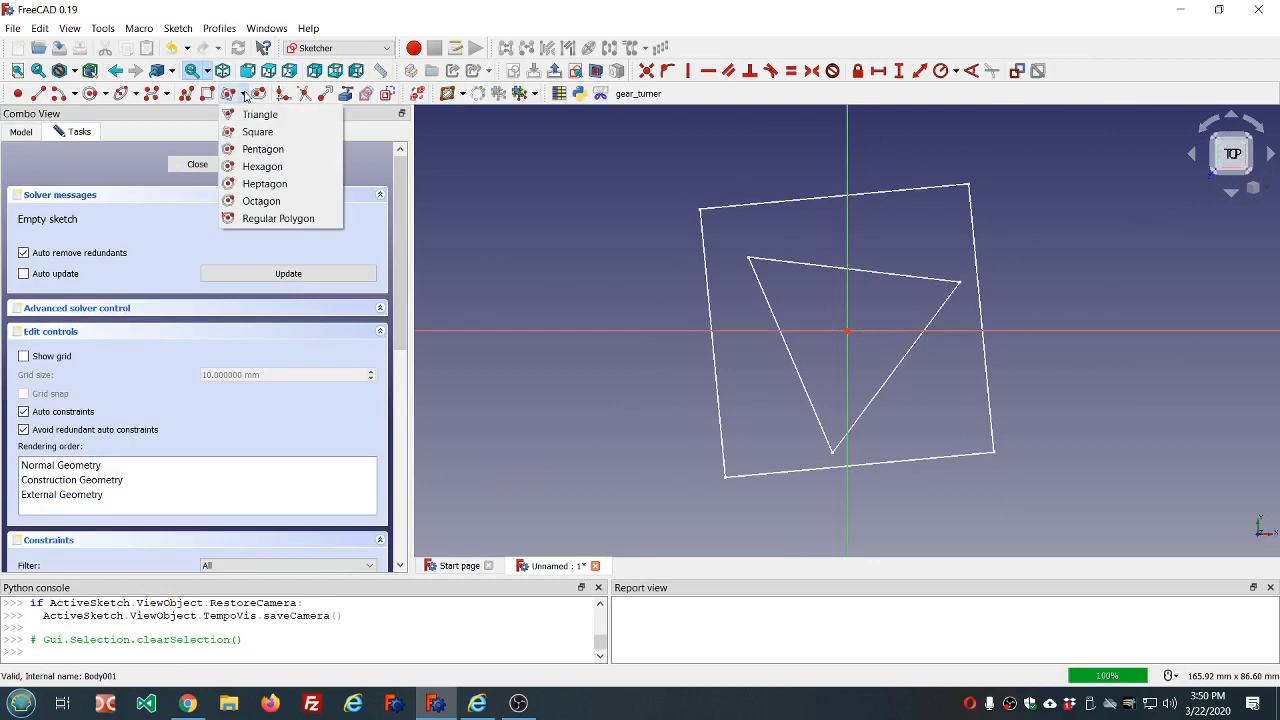
pyautogui.click(258, 149)
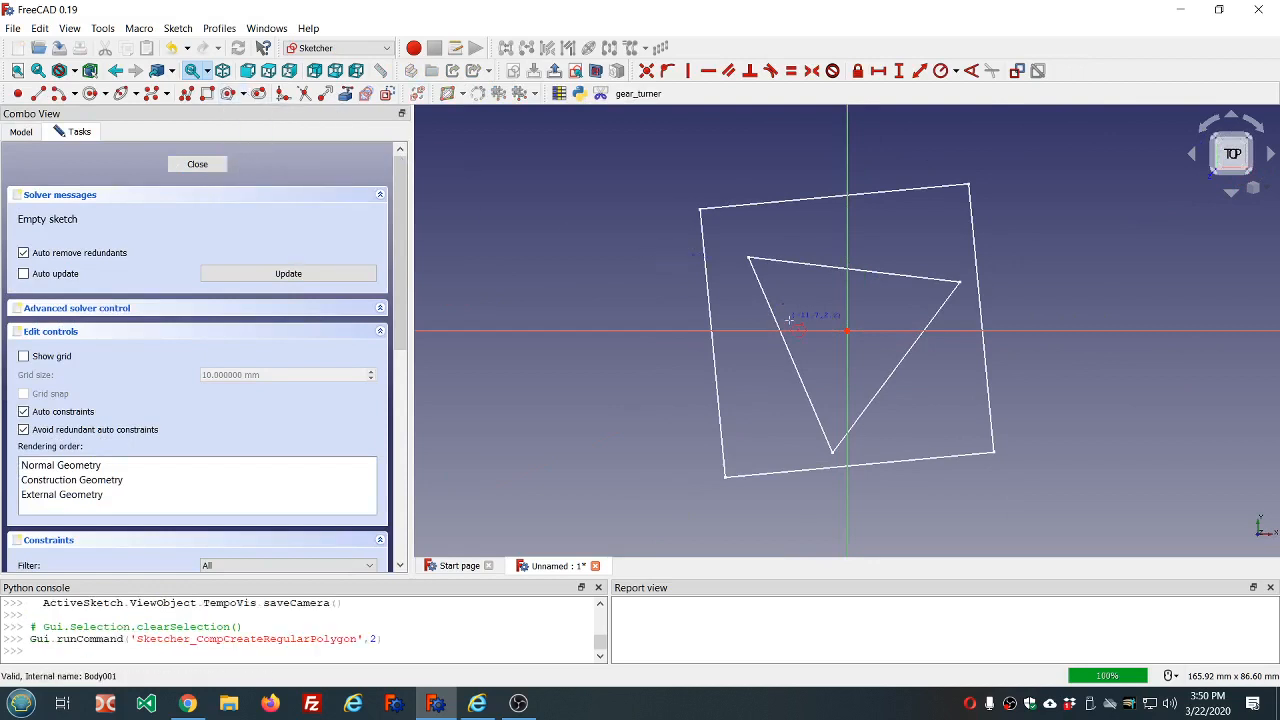
pyautogui.click(848, 333)
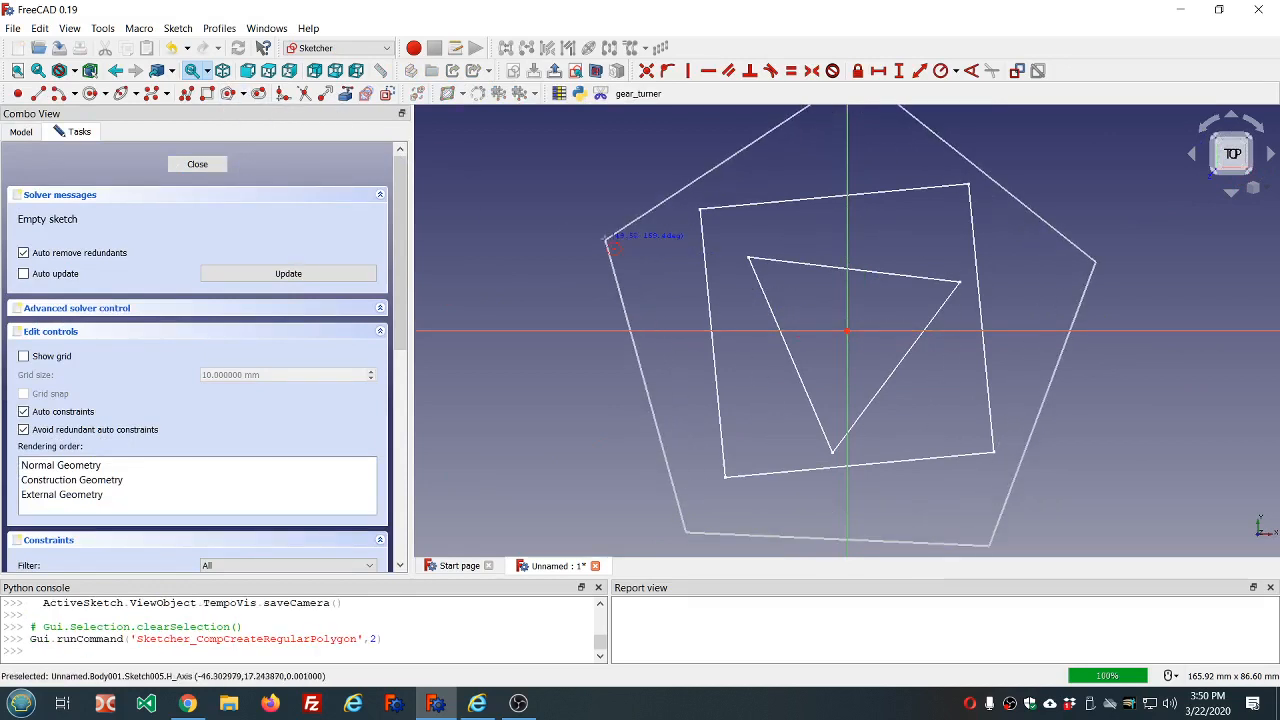
pyautogui.click(607, 240)
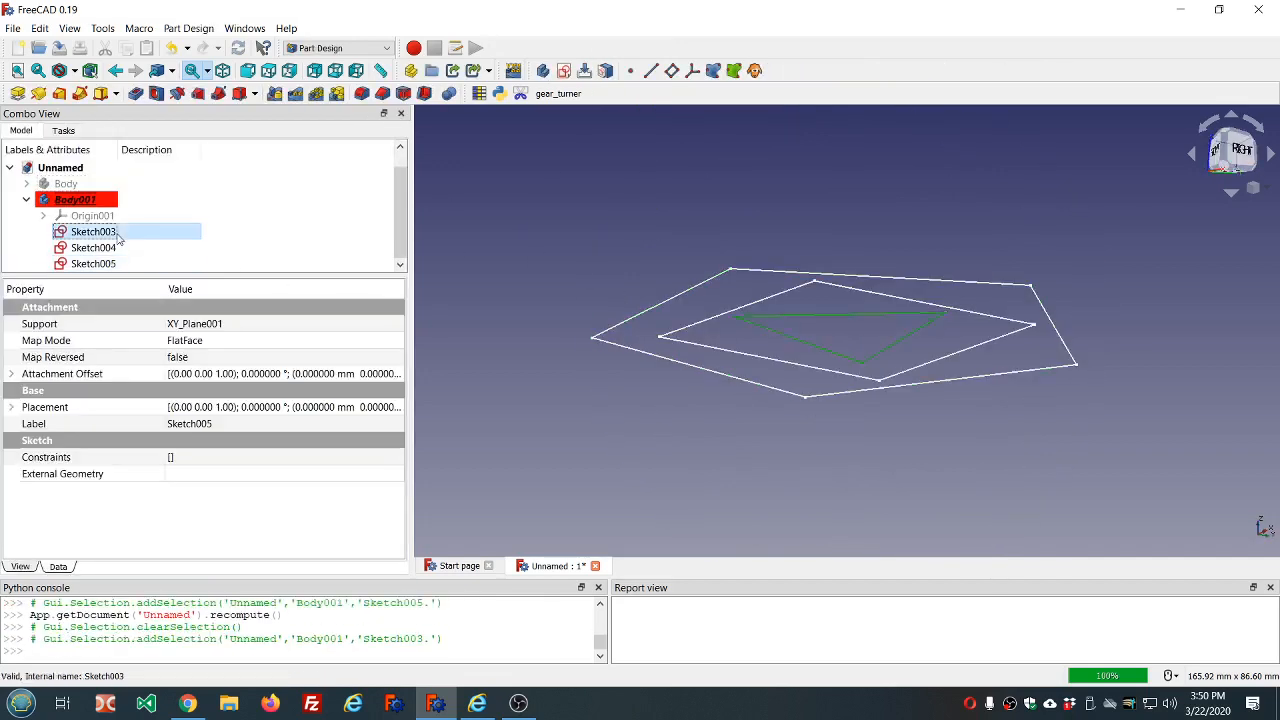
# Set the z position of the square sketch's attachment offset to 20 mm
pyautogui.click(95, 232)
pyautogui.click(118, 249)
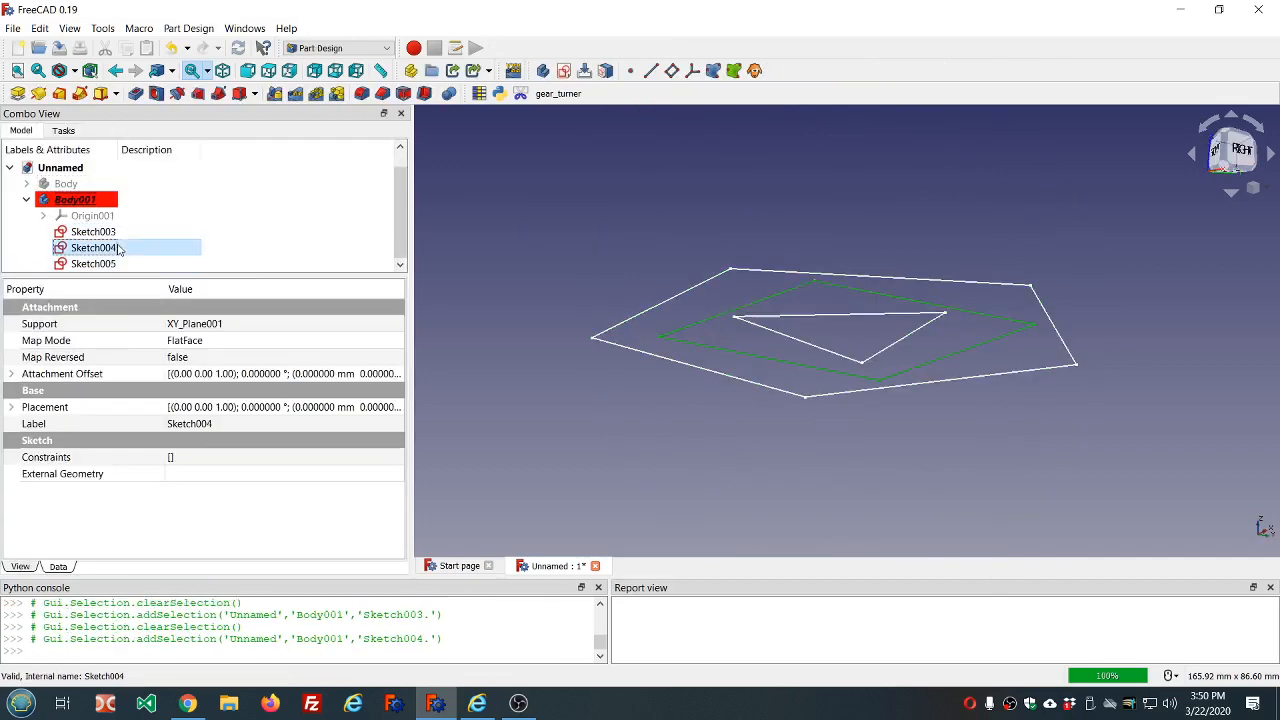
pyautogui.click(11, 374)
pyautogui.click(28, 424)
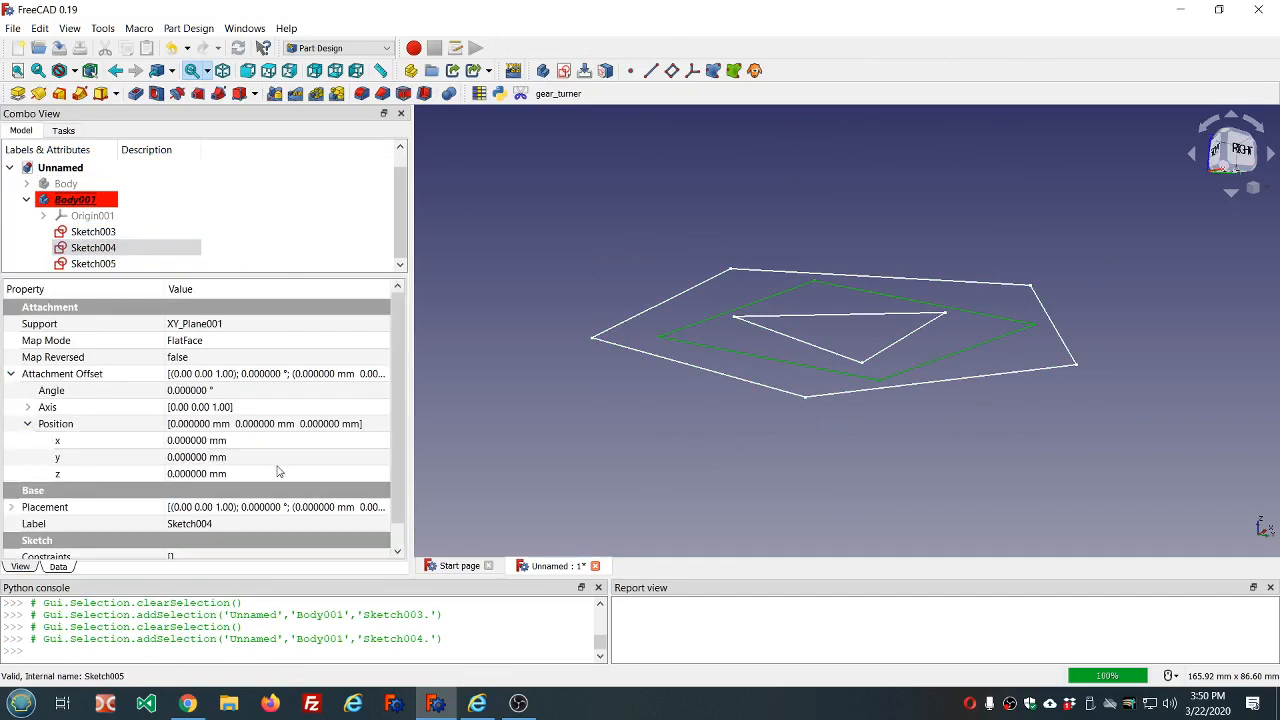
pyautogui.click(278, 474)
pyautogui.scroll(11, 278, 472)
pyautogui.scroll(8, 278, 472)
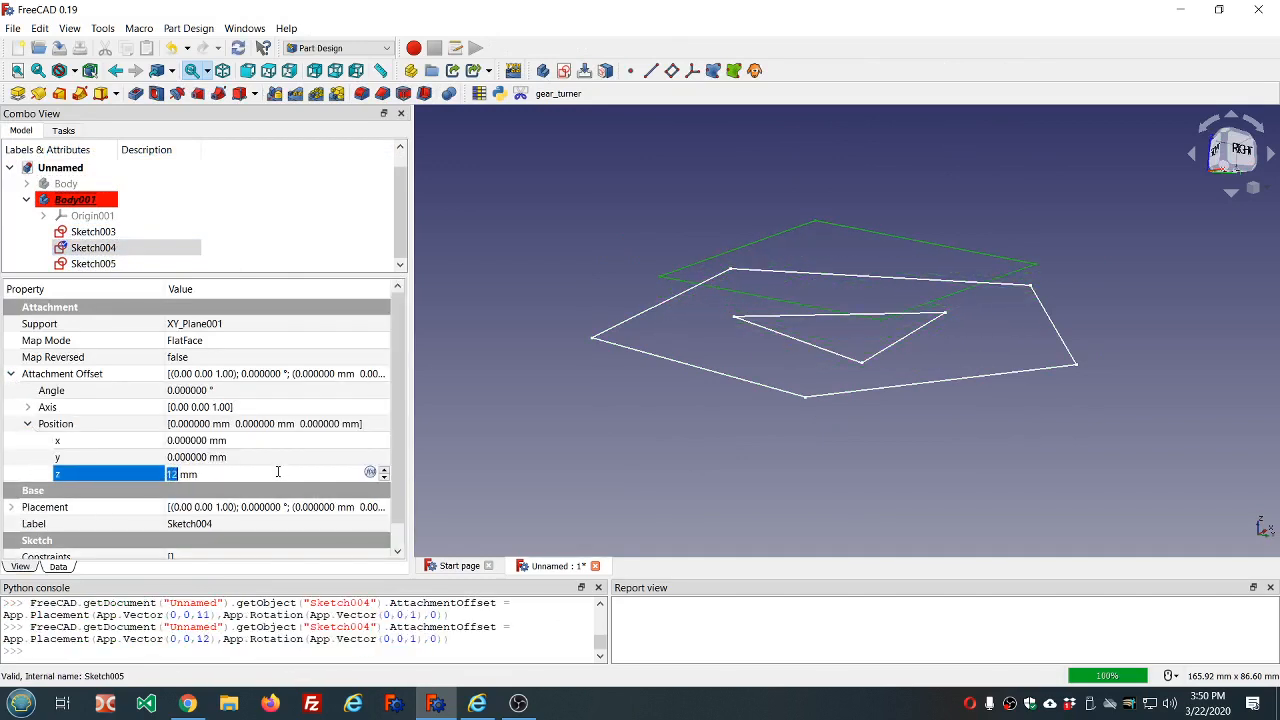
pyautogui.scroll(1, 278, 472)
# Set the z position of the pentagon sketch's attachment offset to 30 mm and clear the selection
pyautogui.click(93, 263)
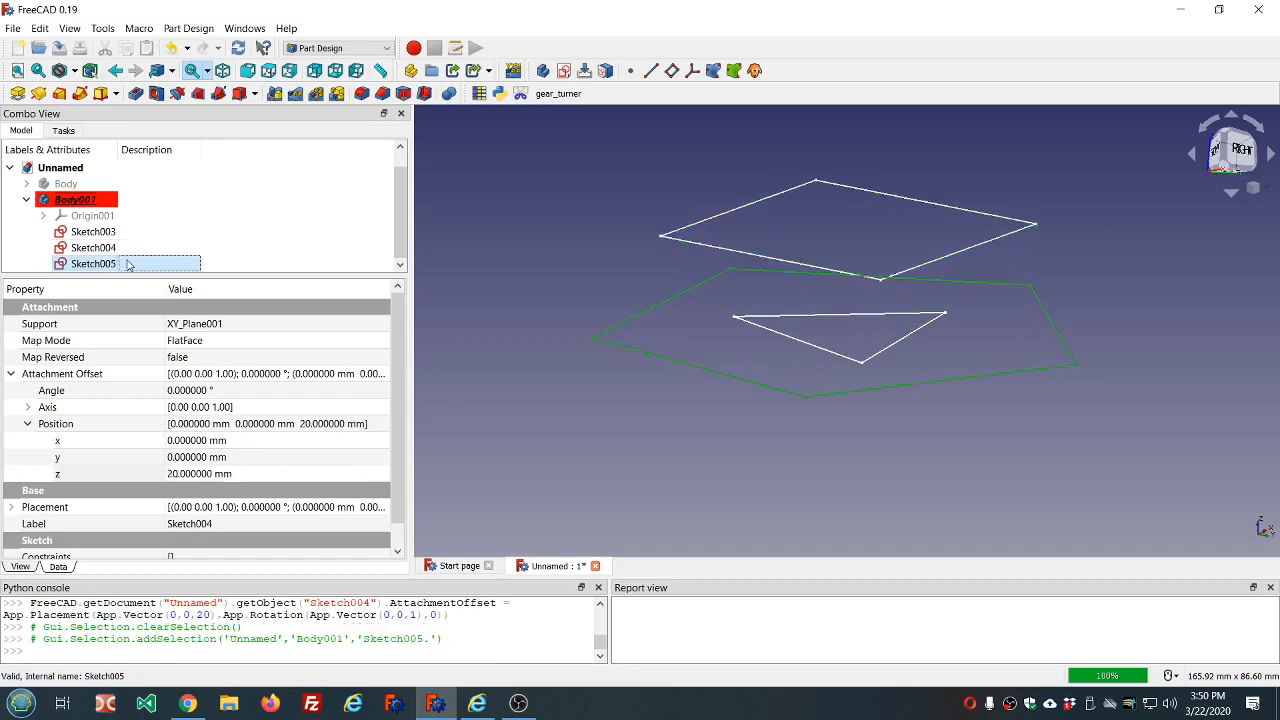
pyautogui.click(260, 474)
pyautogui.scroll(20, 260, 476)
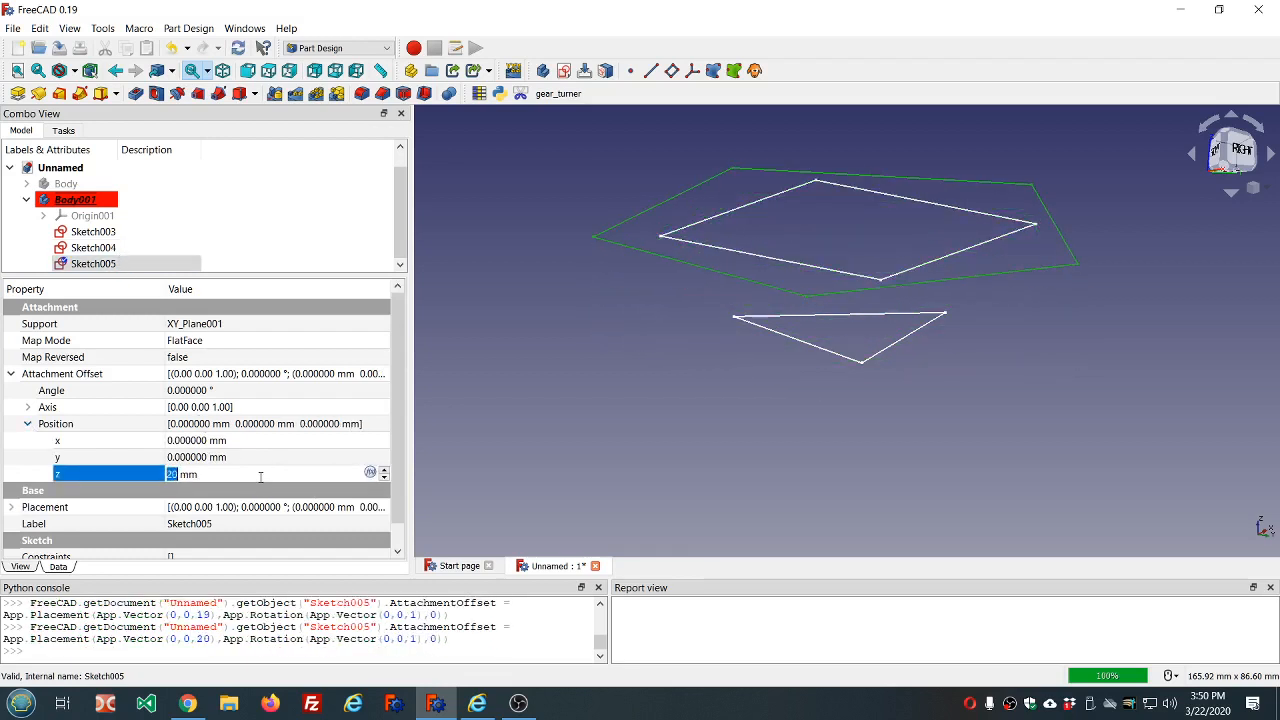
pyautogui.scroll(10, 260, 476)
pyautogui.click(701, 419)
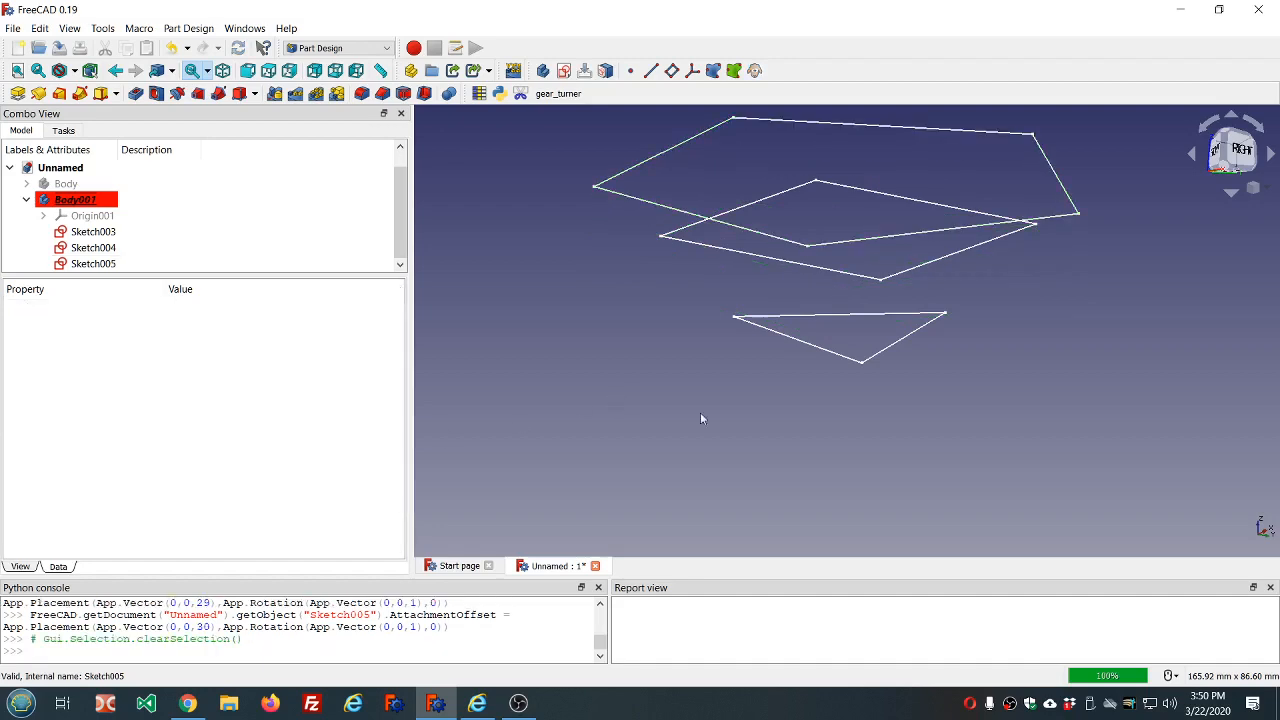
# Create an additive loft with the triangle sketch as profile and the square and pentagon sketches as sections, in that order
pyautogui.moveTo(897, 424); pyautogui.dragTo(889, 449, button='middle')
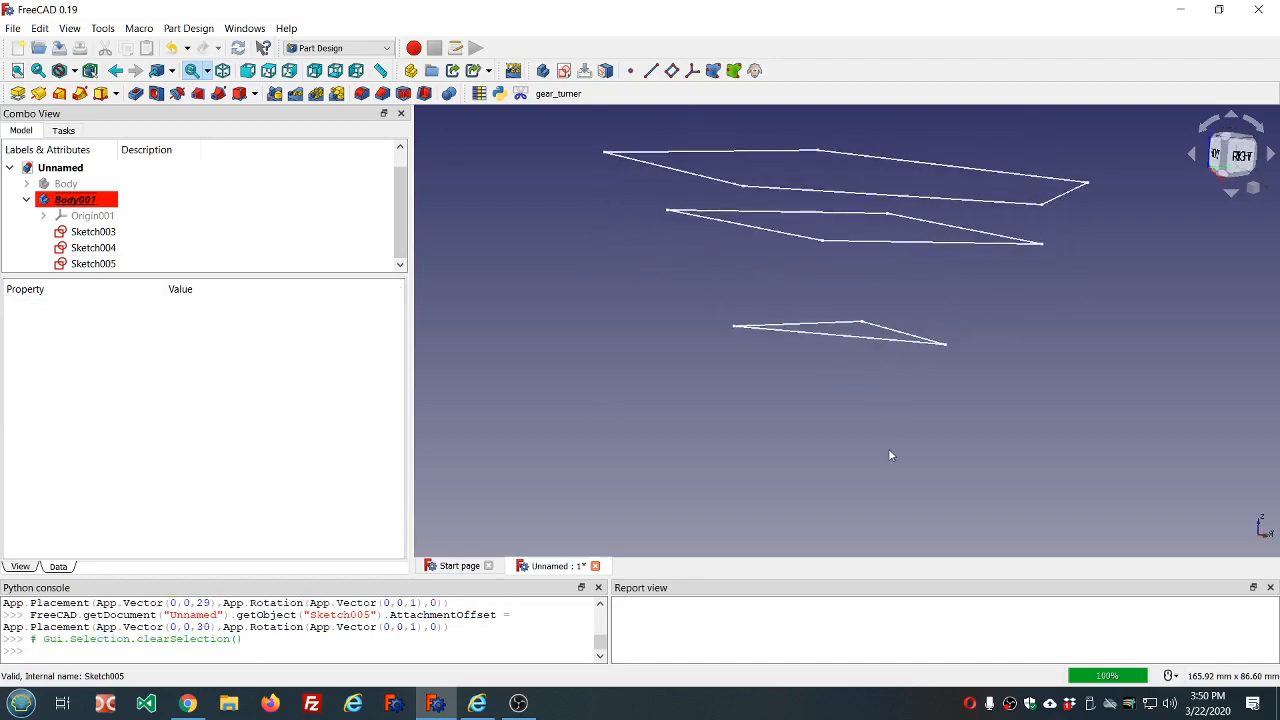
pyautogui.click(60, 94)
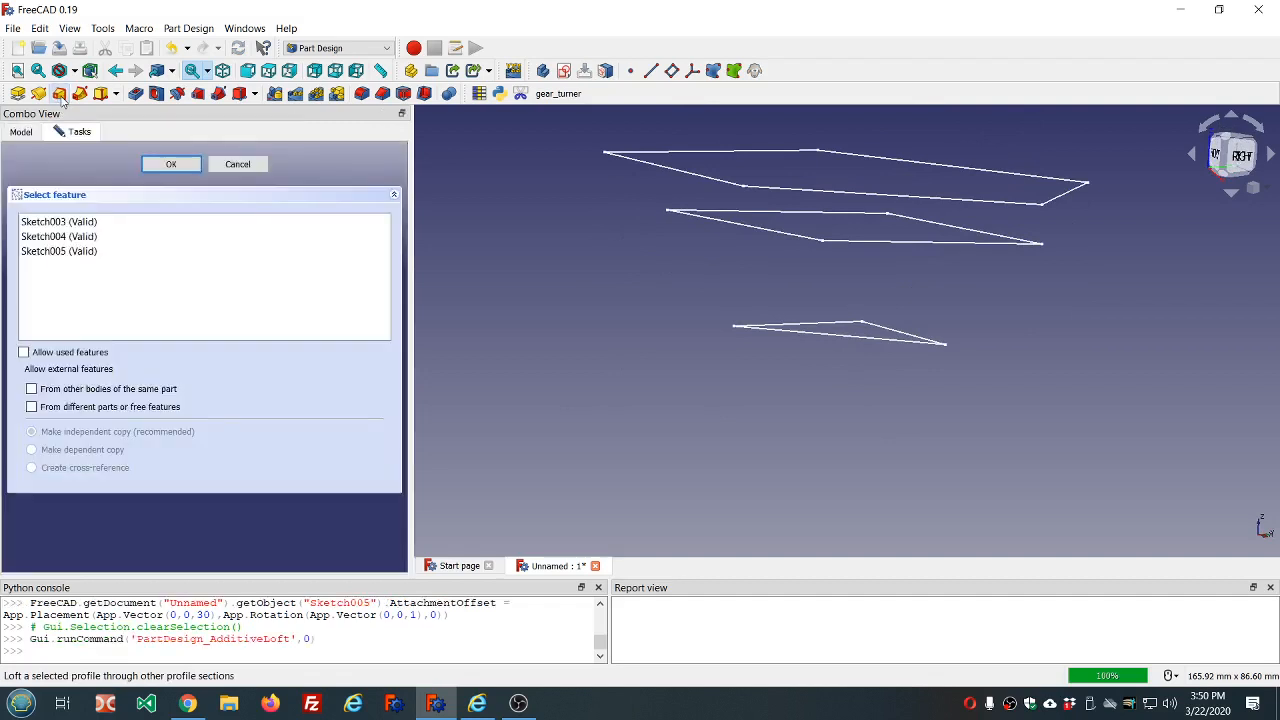
pyautogui.click(64, 252)
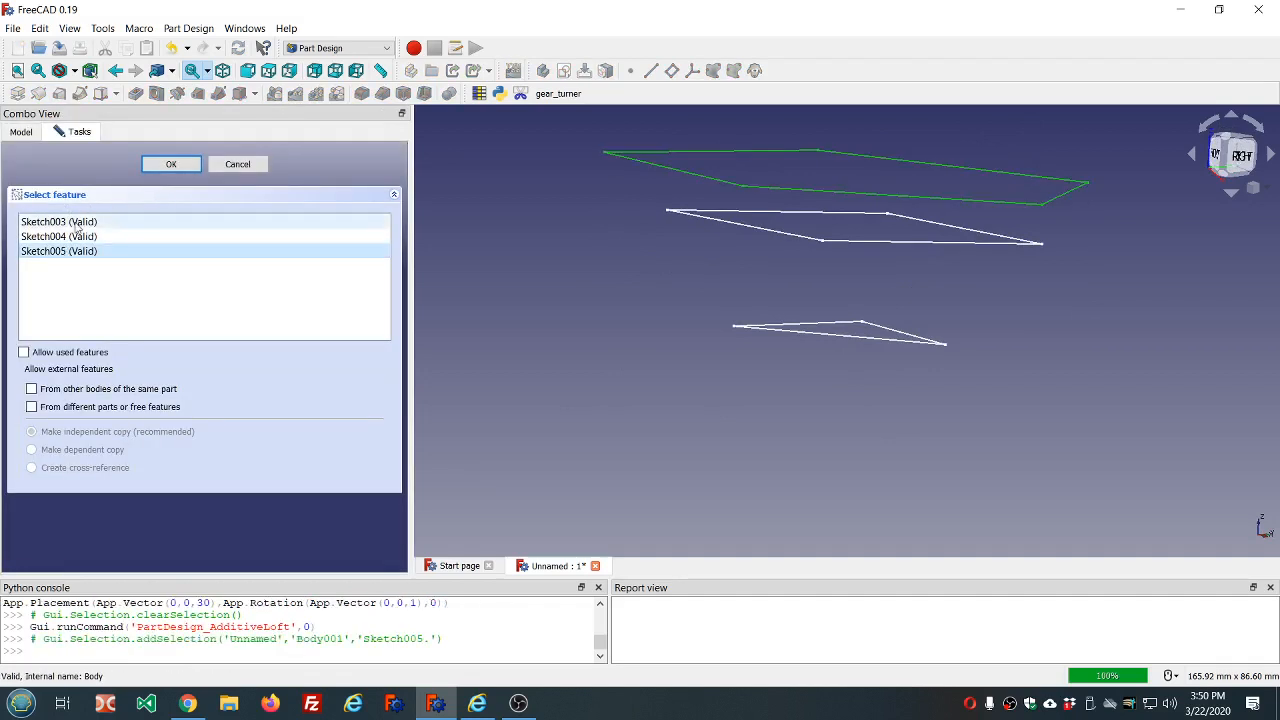
pyautogui.click(70, 221)
pyautogui.click(172, 165)
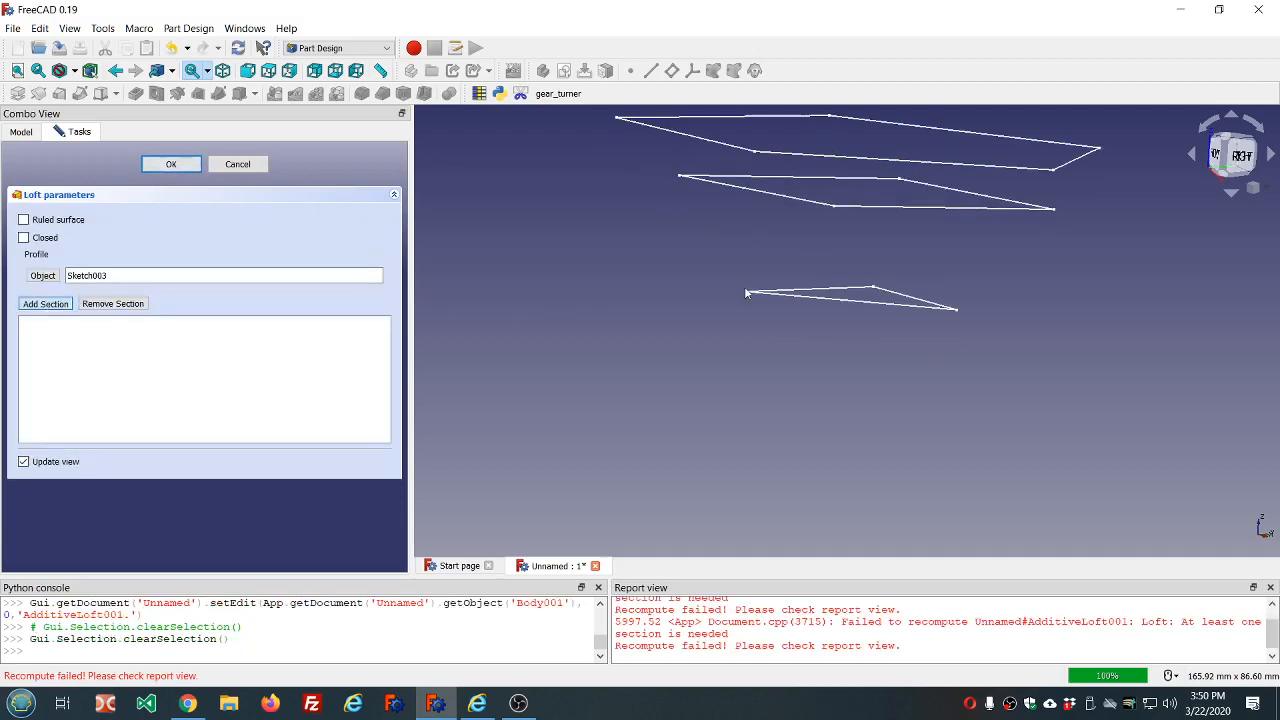
pyautogui.click(810, 205)
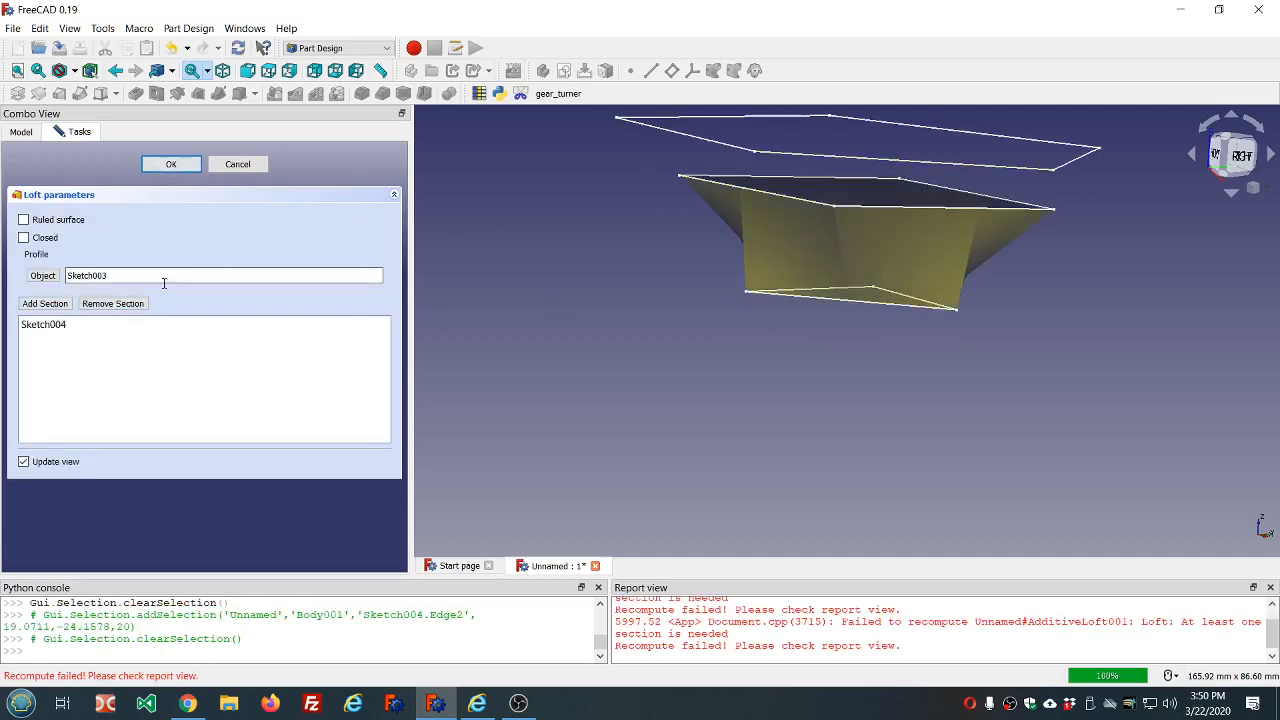
pyautogui.click(58, 304)
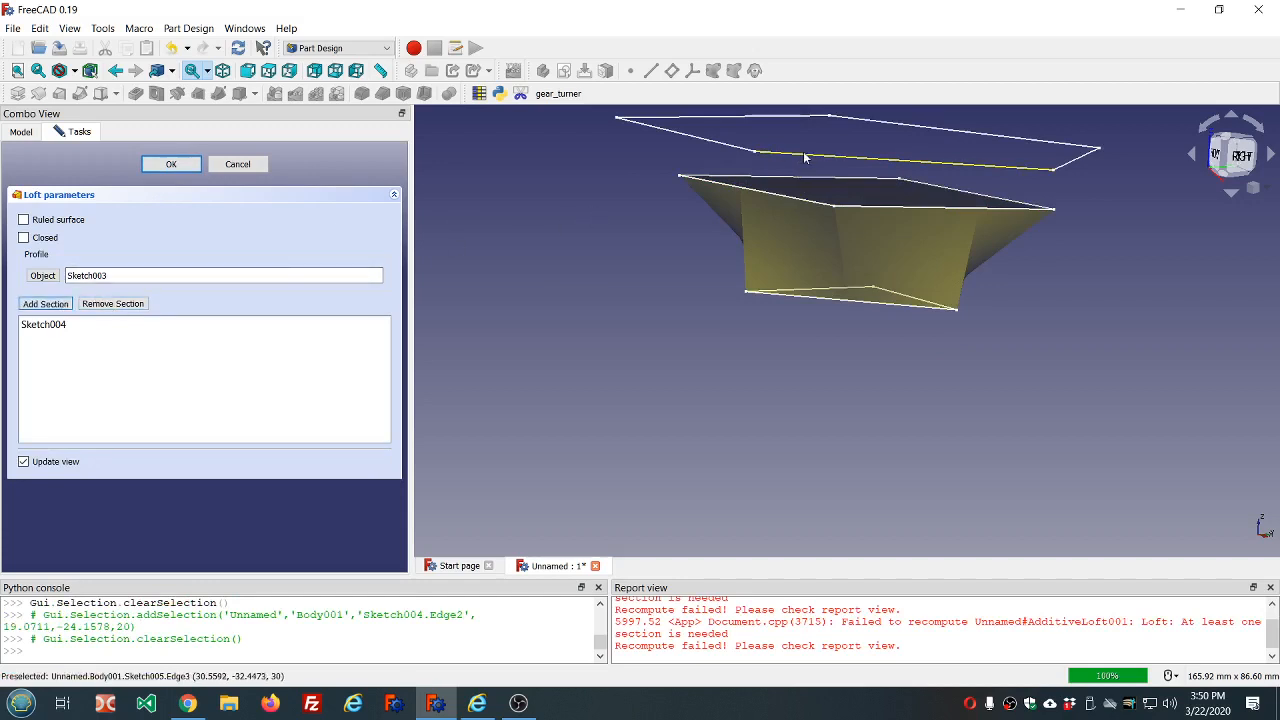
pyautogui.click(805, 157)
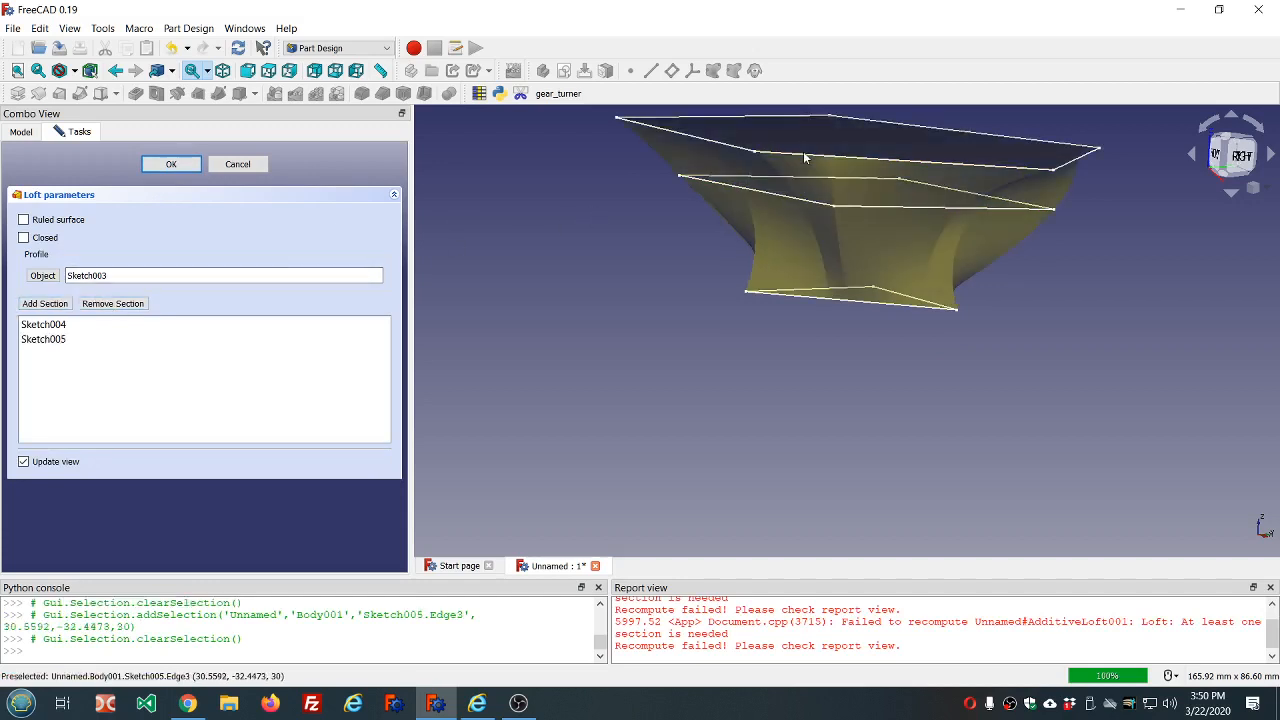
pyautogui.click(170, 166)
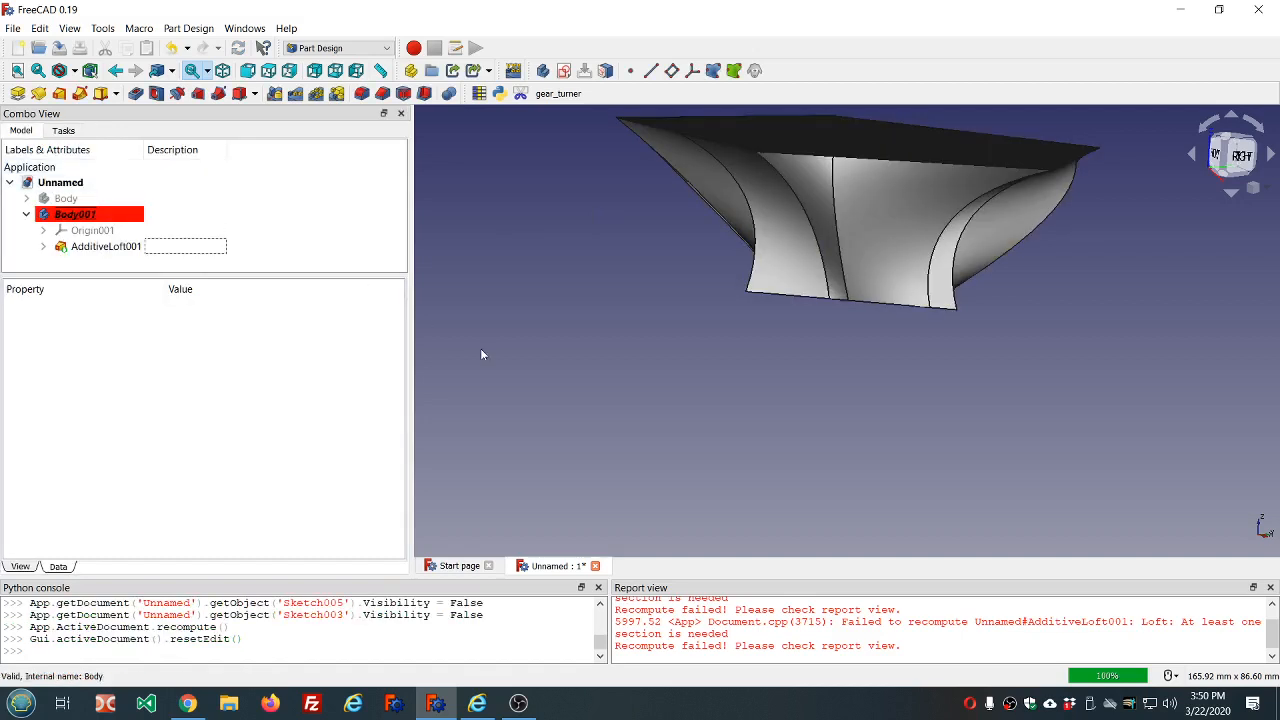
# Clear the report view and examine the loft's curved sides from another angle
pyautogui.rightClick(745, 655)
pyautogui.click(799, 628)
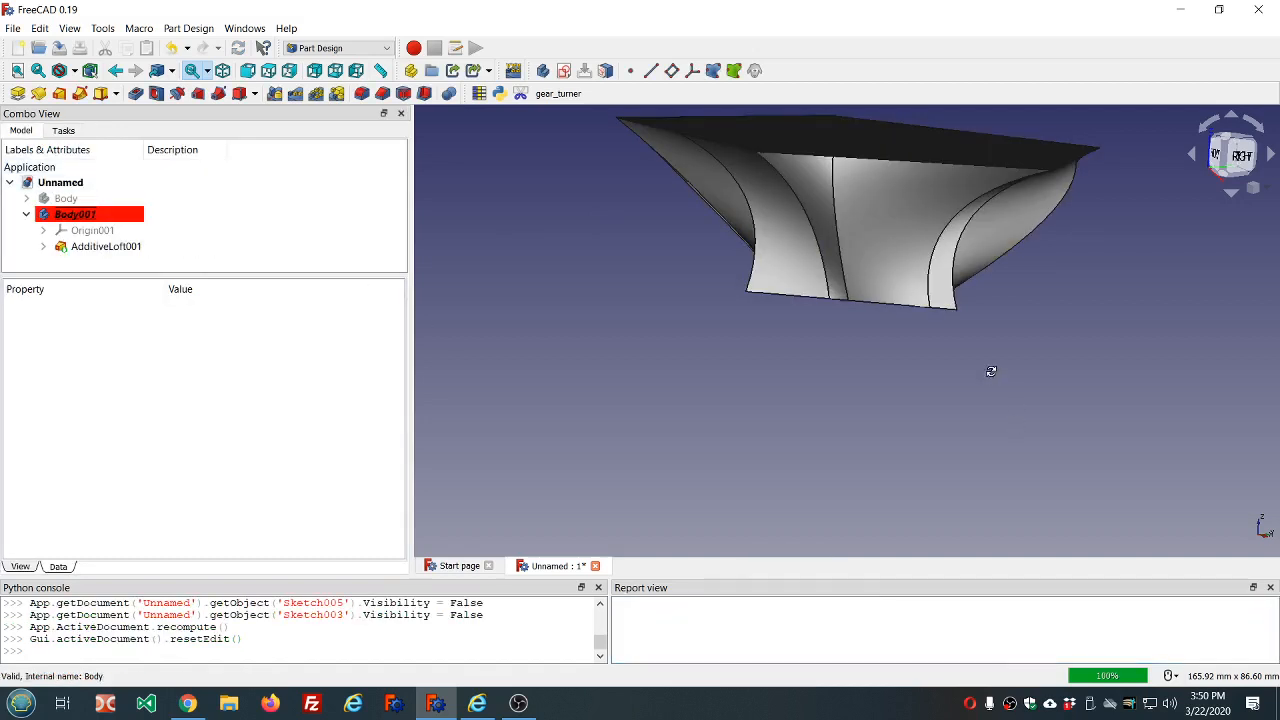
pyautogui.moveTo(988, 366); pyautogui.dragTo(735, 345, button='middle')
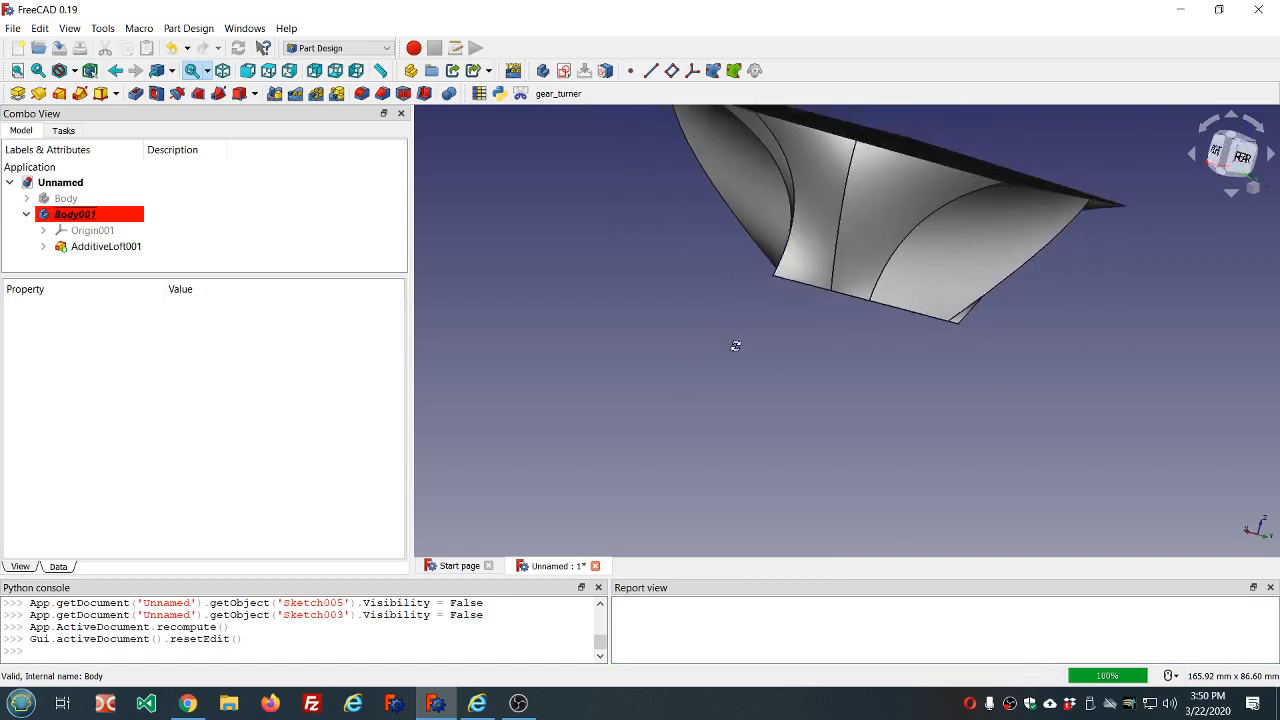
# Expand the new additive loft in the model tree and make its triangle sketch visible
pyautogui.click(43, 246)
pyautogui.click(94, 263)
pyautogui.press('space')
pyautogui.scroll(-1, 167, 270)
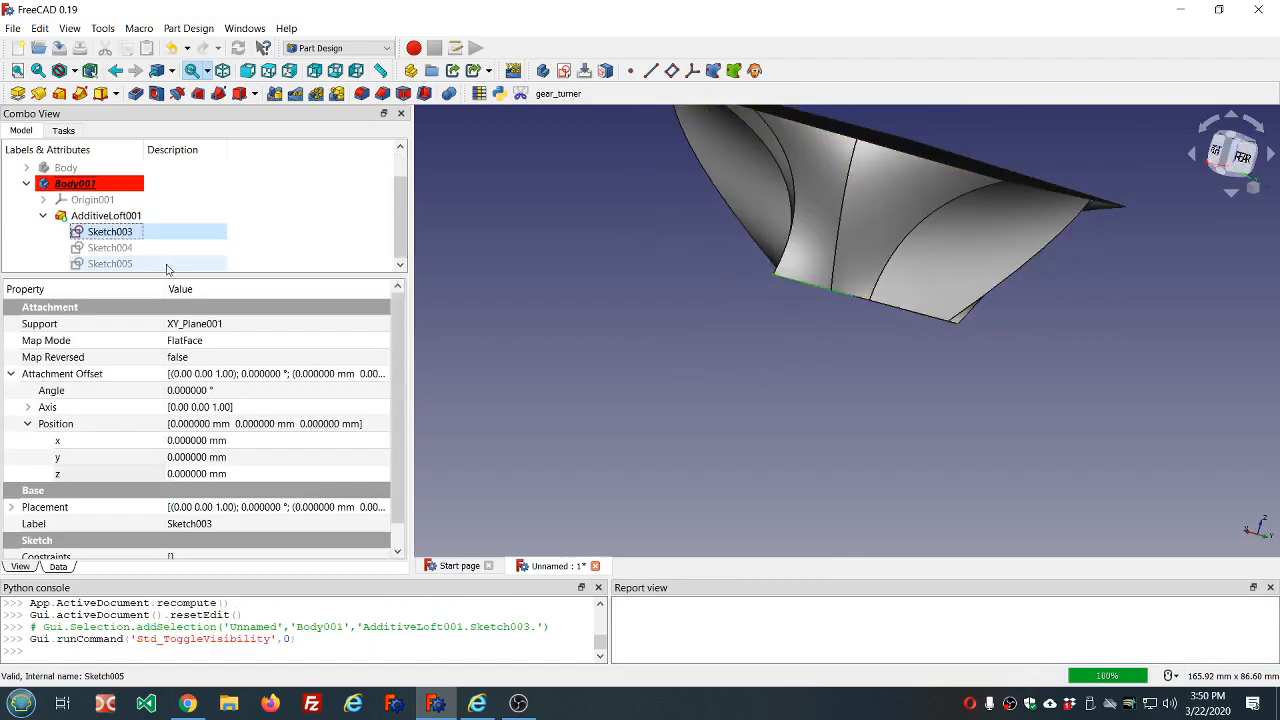
# Make the loft's pentagon and square sketches visible as well and clear the selection
pyautogui.click(110, 263)
pyautogui.press('space')
pyautogui.click(110, 247)
pyautogui.press('space')
pyautogui.click(893, 345)
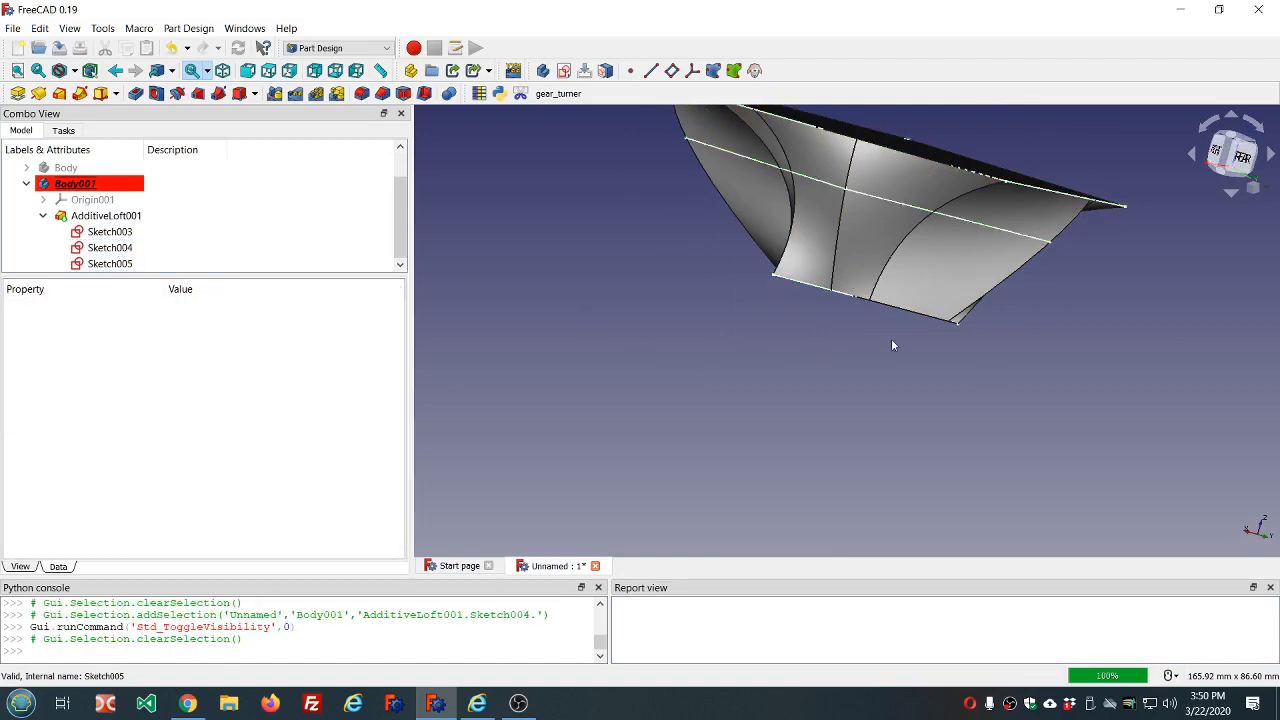
# Examine from all around how the loft's faces run between the corners of the triangle, square and pentagon sketches
pyautogui.moveTo(1077, 279); pyautogui.dragTo(818, 192, button='middle')
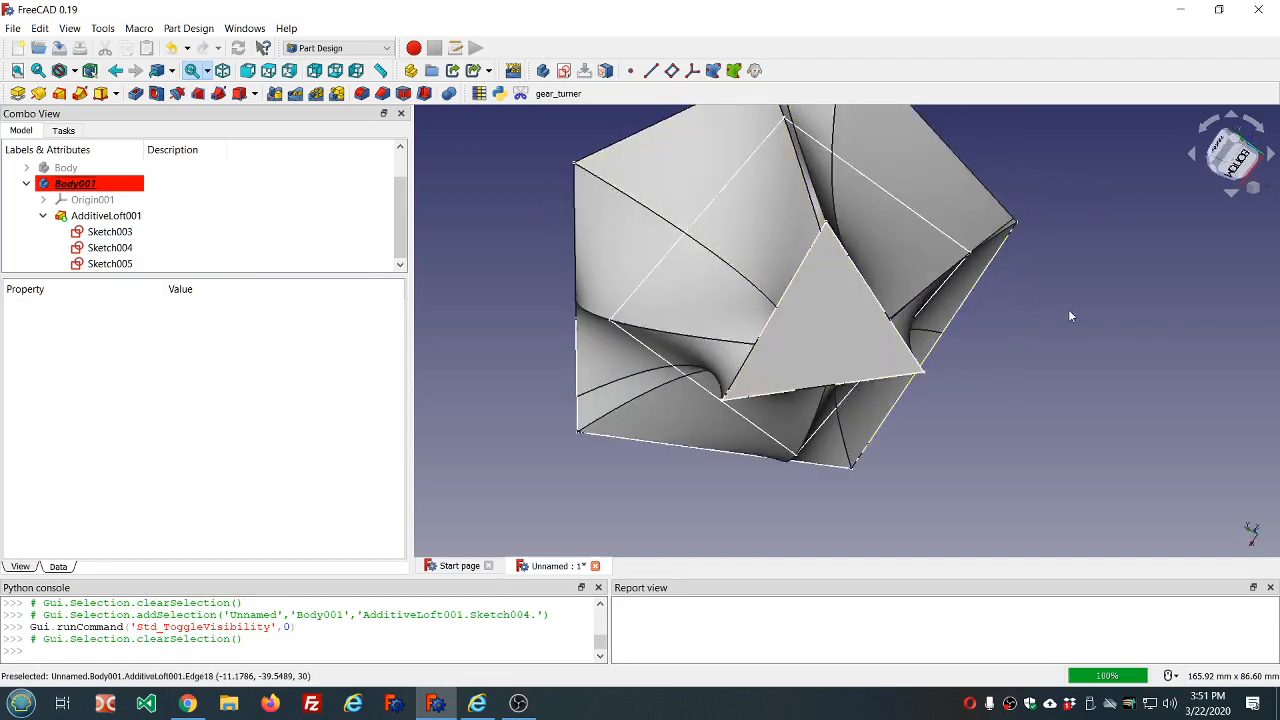
pyautogui.moveTo(1068, 309); pyautogui.dragTo(1066, 371, button='middle')
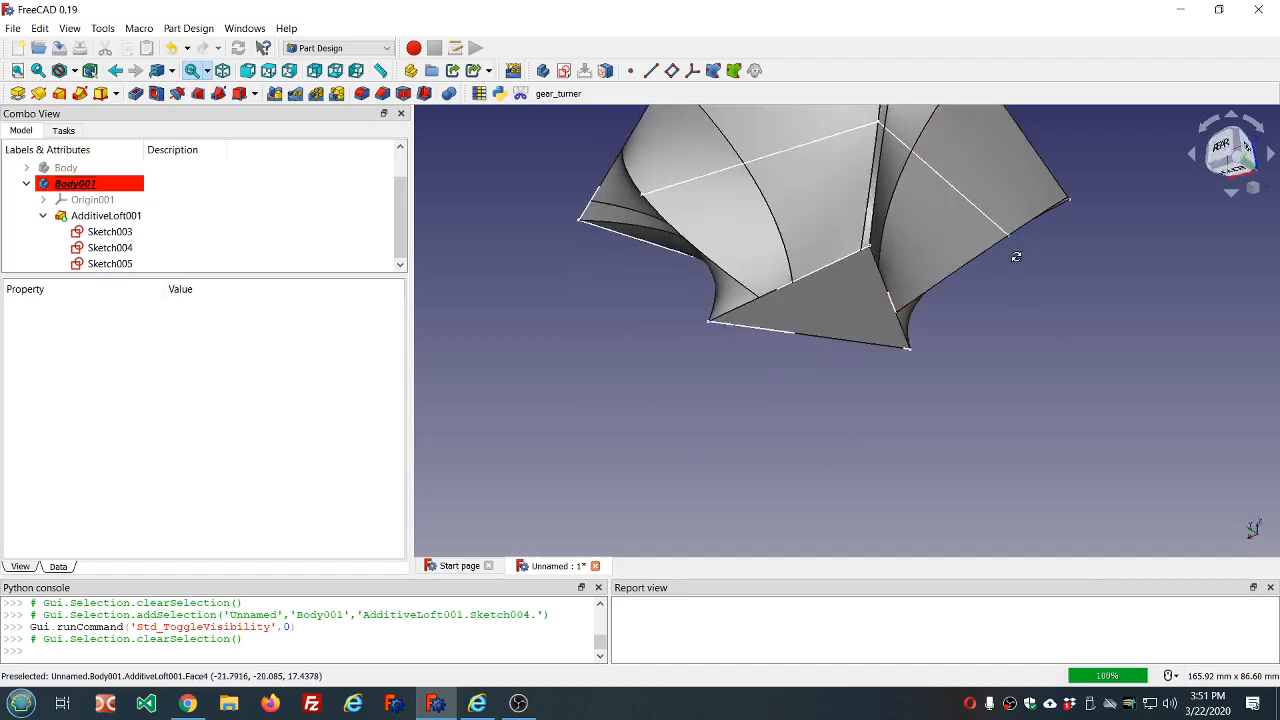
pyautogui.moveTo(1014, 257); pyautogui.dragTo(1035, 280, button='middle')
pyautogui.scroll(-4, 512, 212)
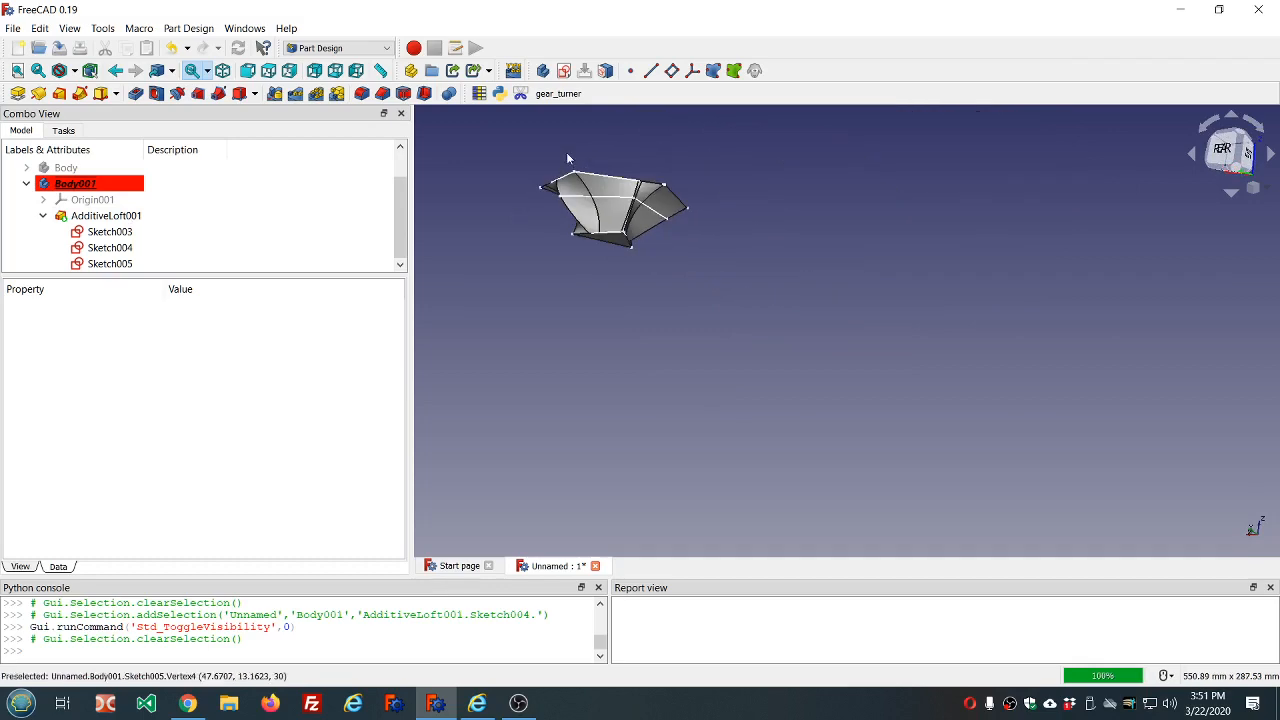
pyautogui.scroll(6, 556, 208)
pyautogui.moveTo(585, 186); pyautogui.dragTo(871, 173, button='middle')
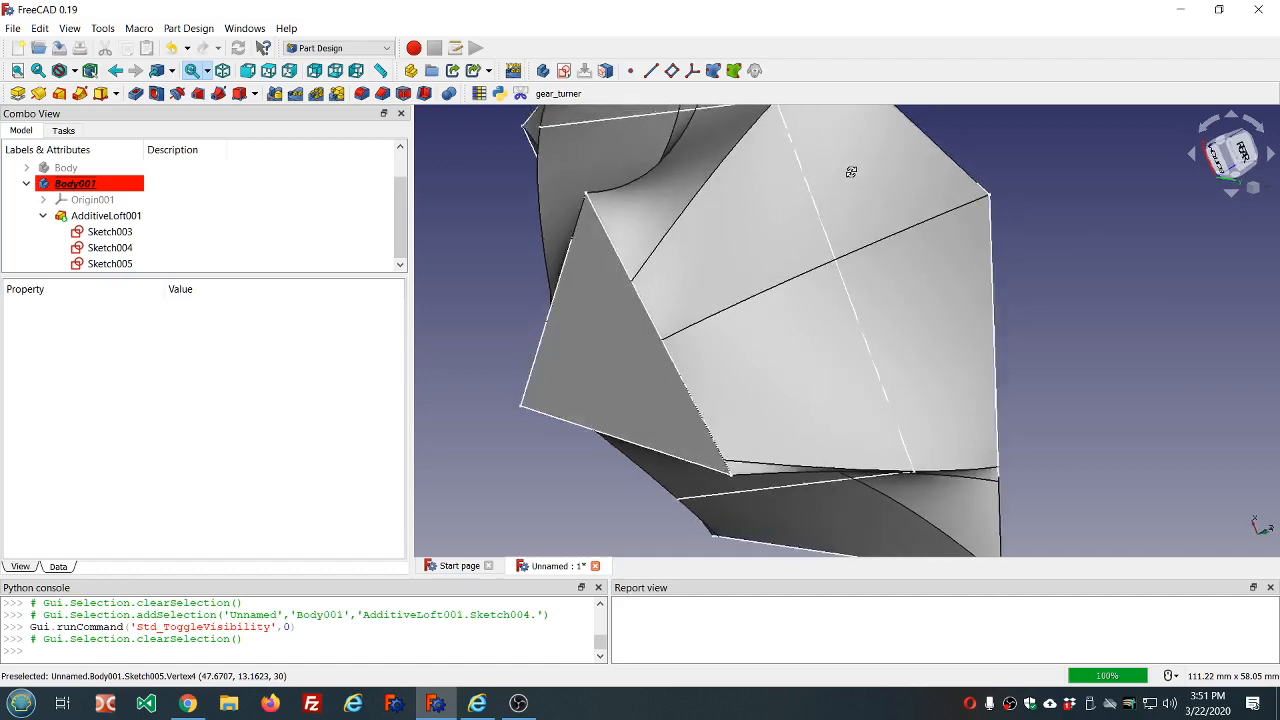
pyautogui.scroll(-6, 900, 150)
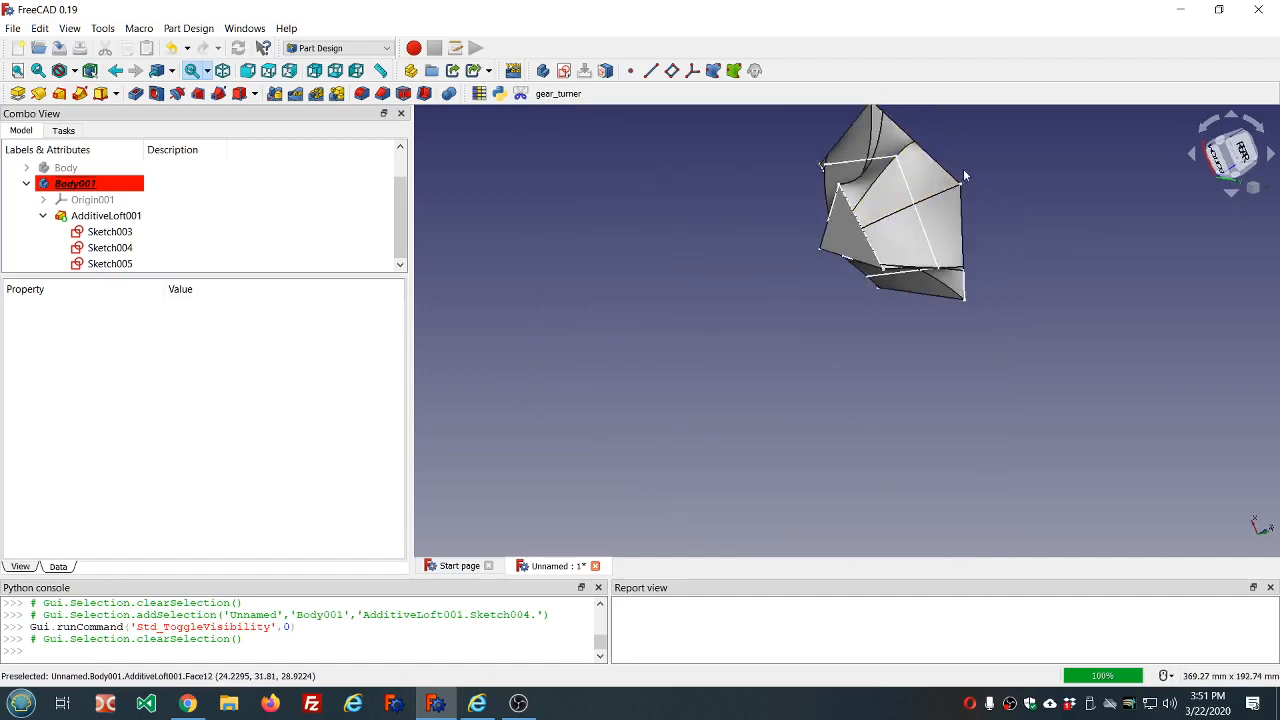
pyautogui.moveTo(962, 166); pyautogui.dragTo(969, 228, button='middle')
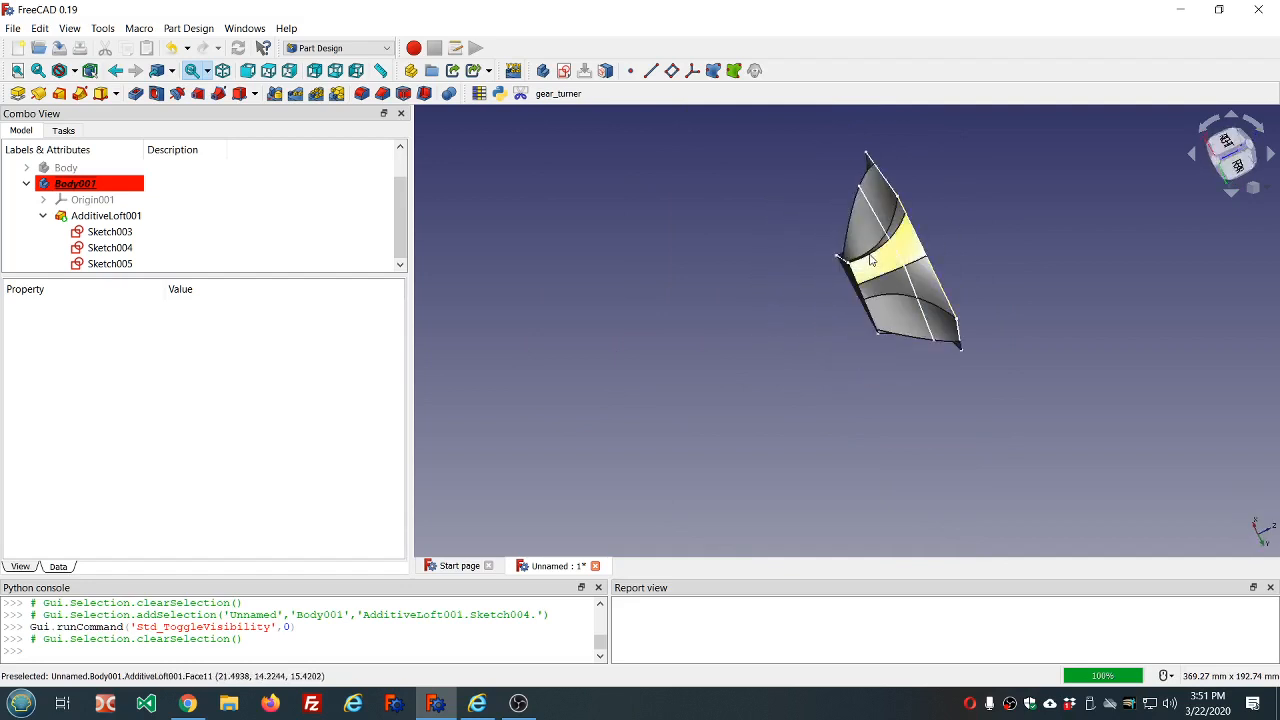
pyautogui.moveTo(846, 263); pyautogui.dragTo(694, 174, button='middle')
pyautogui.moveTo(941, 230); pyautogui.dragTo(811, 259, button='middle')
pyautogui.moveTo(980, 277); pyautogui.dragTo(799, 235, button='middle')
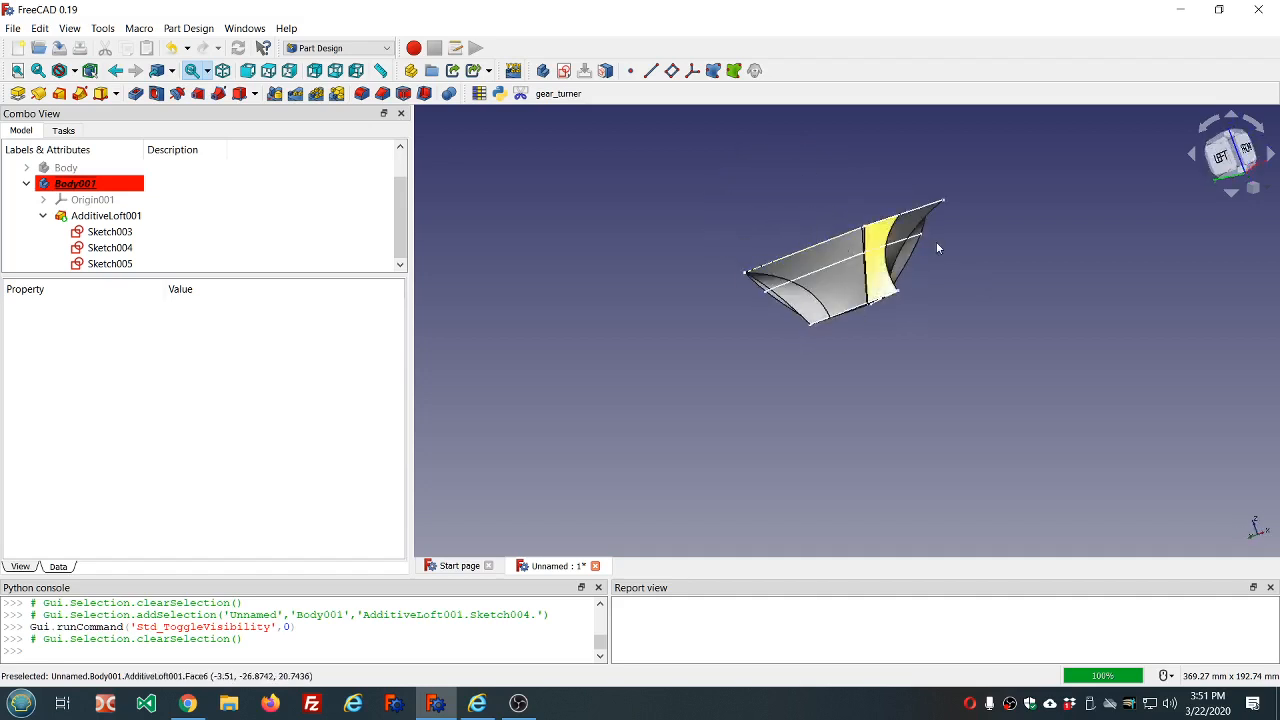
pyautogui.moveTo(936, 241); pyautogui.dragTo(808, 189, button='middle')
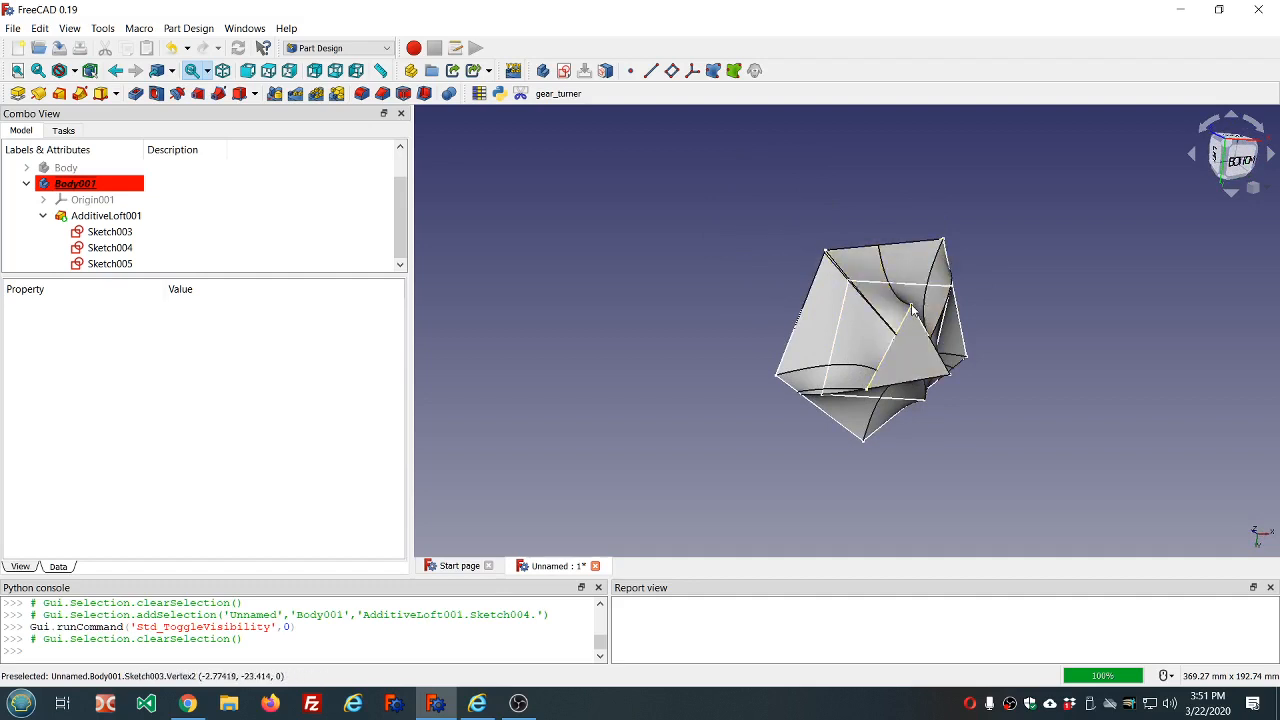
pyautogui.moveTo(1030, 358); pyautogui.dragTo(1009, 452, button='middle')
pyautogui.scroll(4, 993, 314)
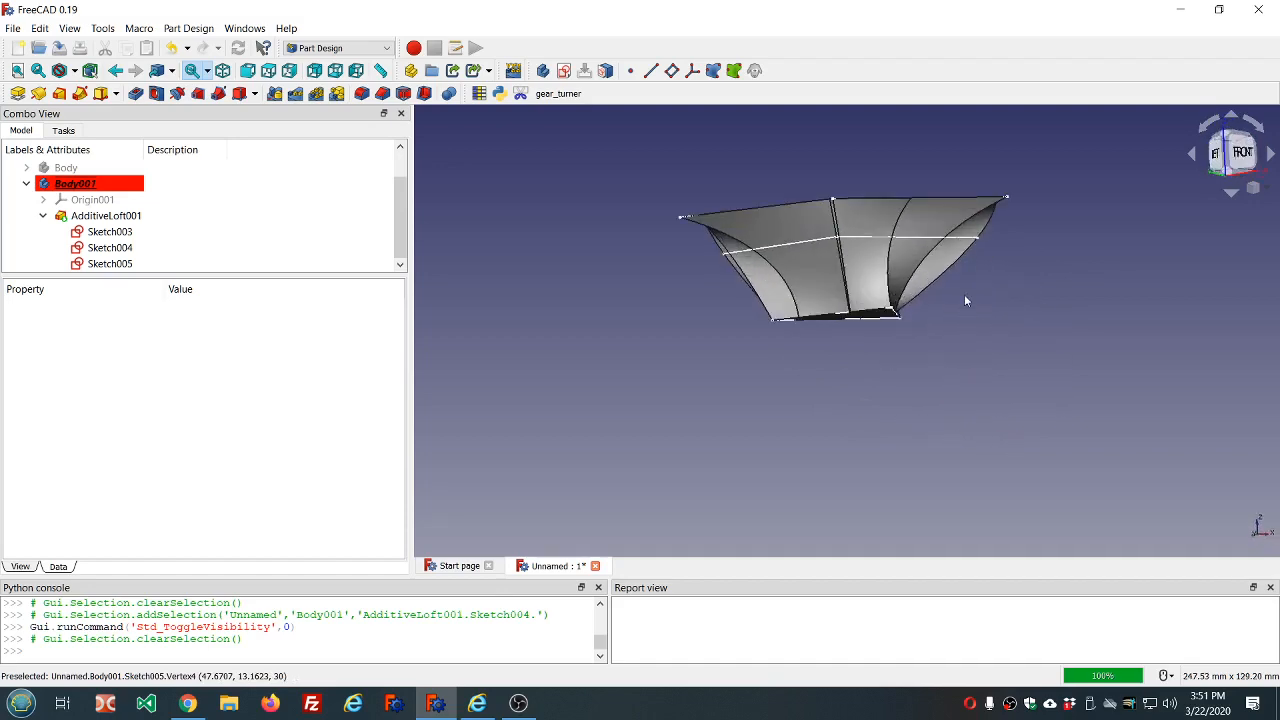
pyautogui.moveTo(983, 274); pyautogui.dragTo(779, 291, button='middle')
pyautogui.scroll(-4, 1100, 228)
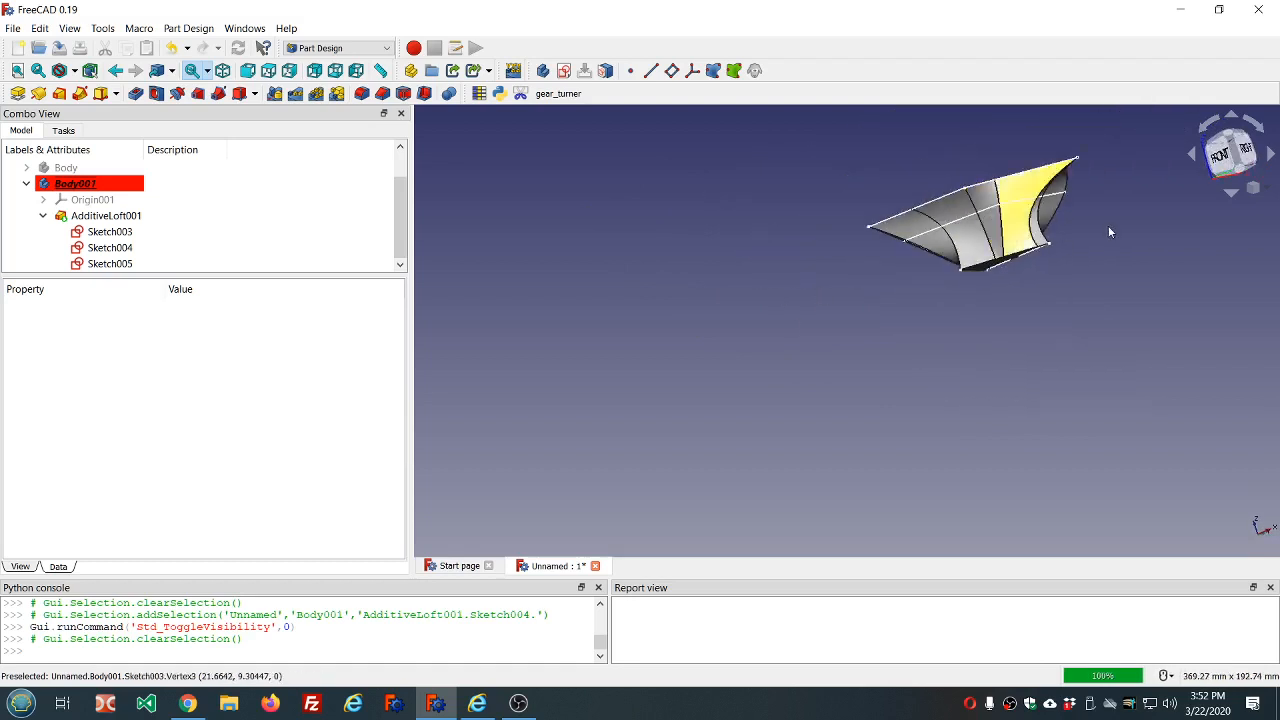
pyautogui.moveTo(1108, 225); pyautogui.dragTo(708, 215, button='middle')
pyautogui.scroll(-3, 890, 247)
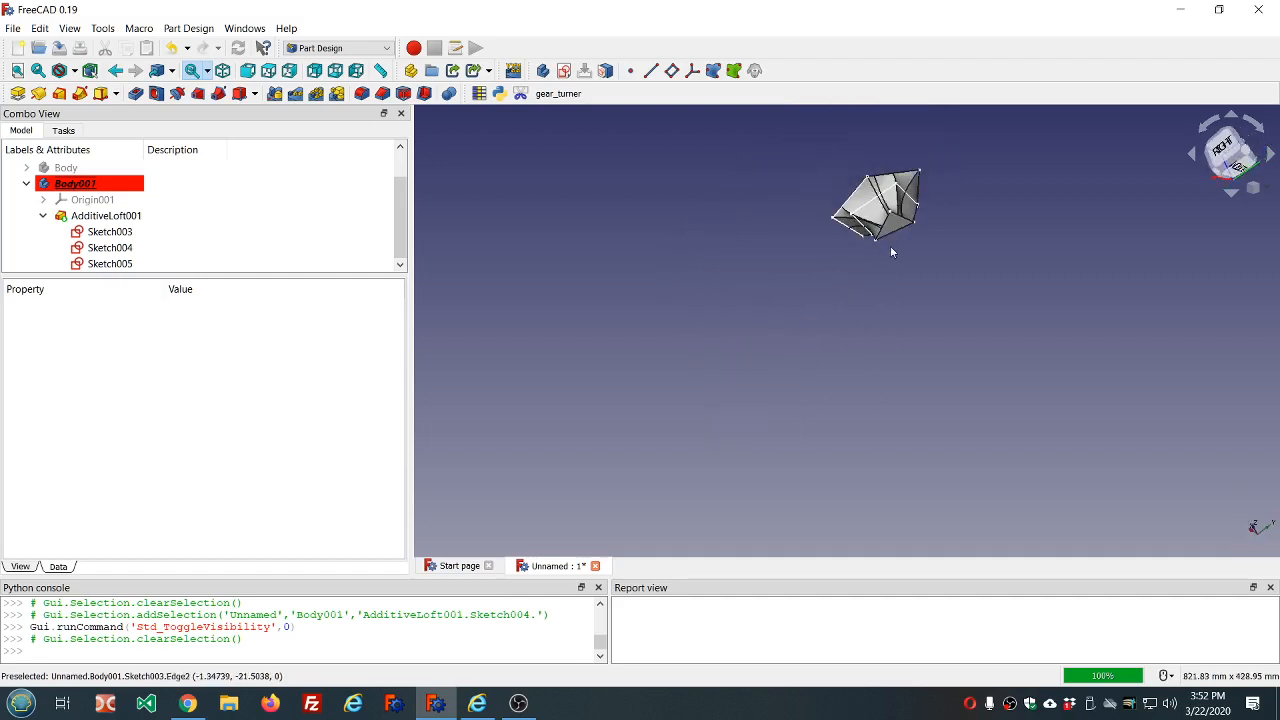
pyautogui.scroll(4, 985, 185)
pyautogui.moveTo(840, 175); pyautogui.dragTo(846, 200, button='middle')
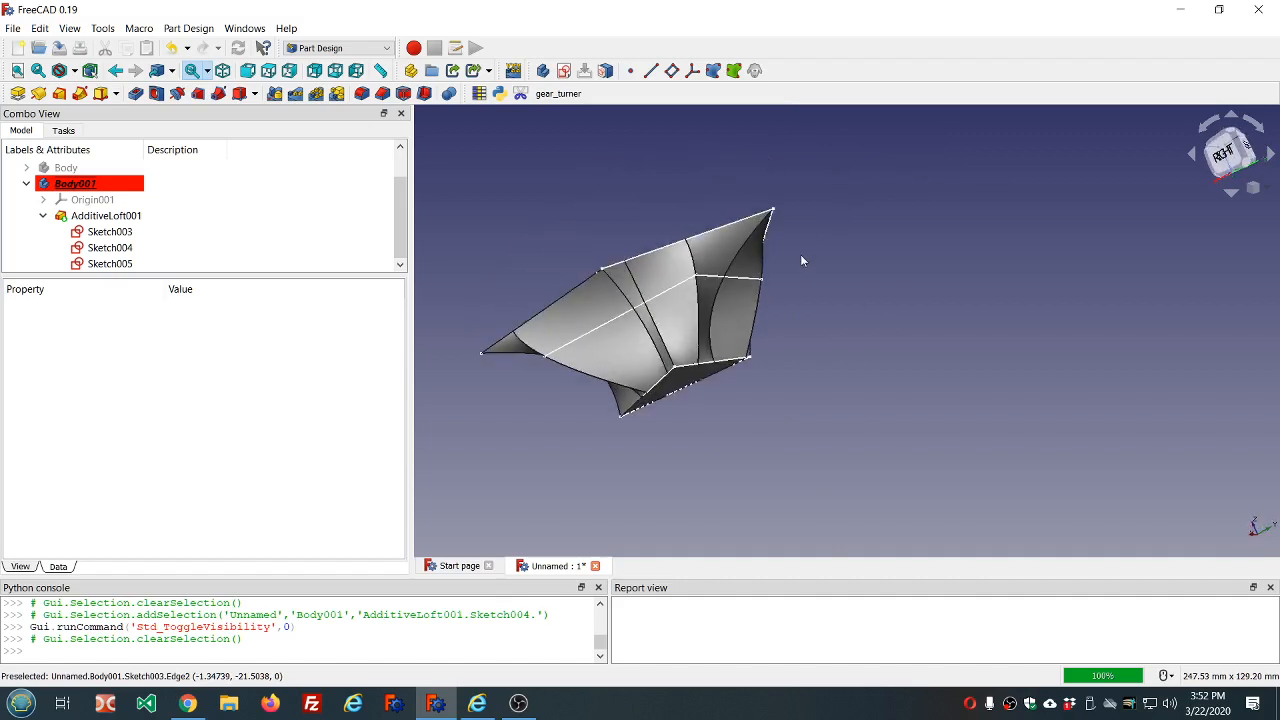
# Delete the additive loft from the second body and open the triangle sketch for editing
pyautogui.click(139, 217)
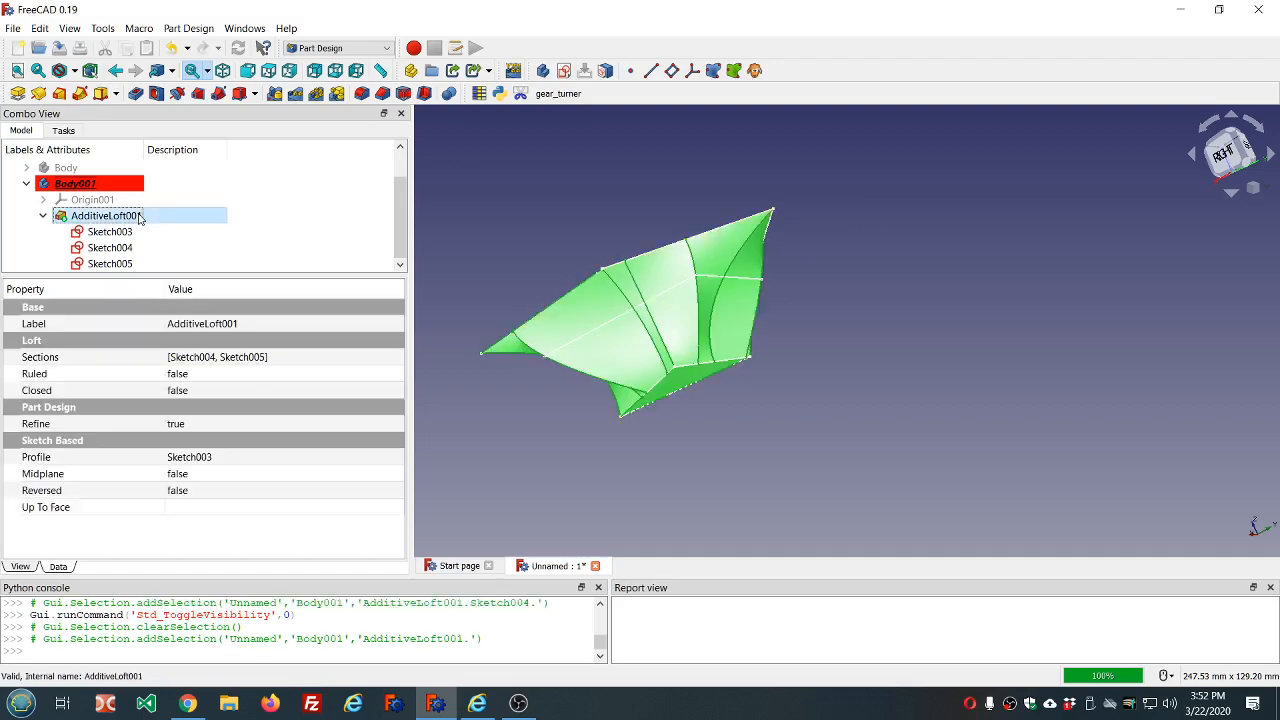
pyautogui.press('Delete')
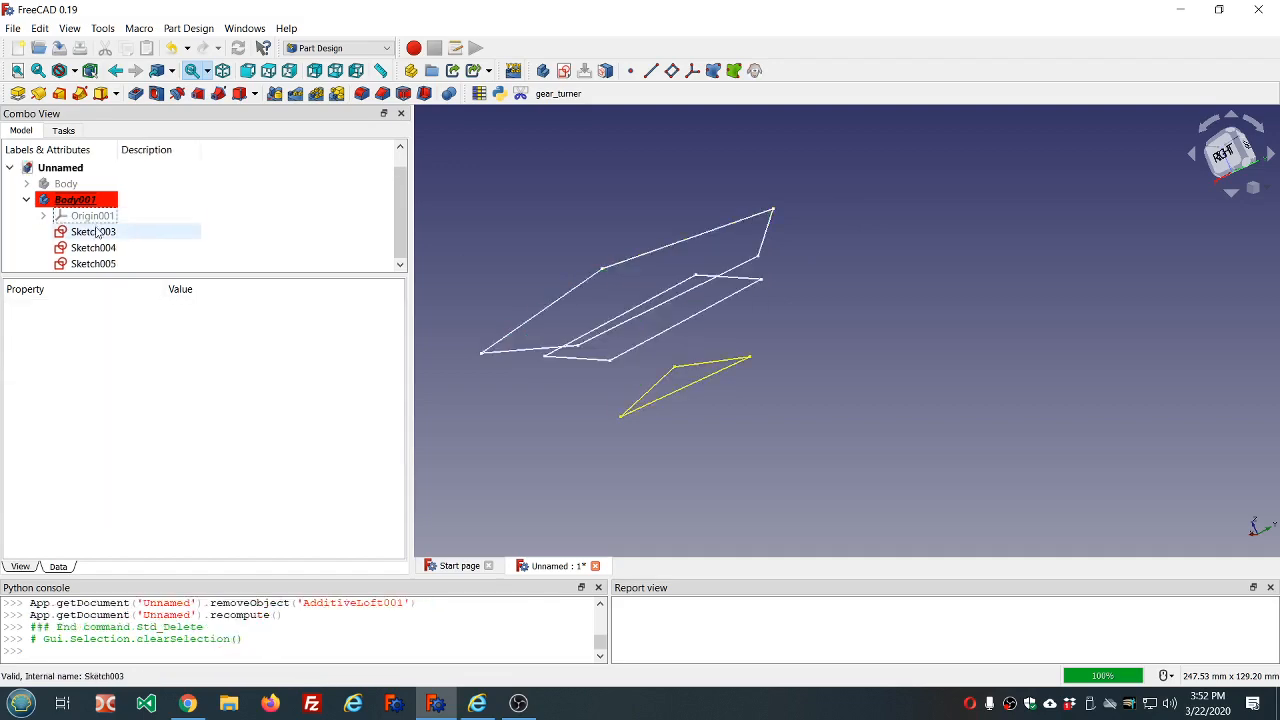
pyautogui.doubleClick(96, 231)
pyautogui.scroll(-5, 594, 208)
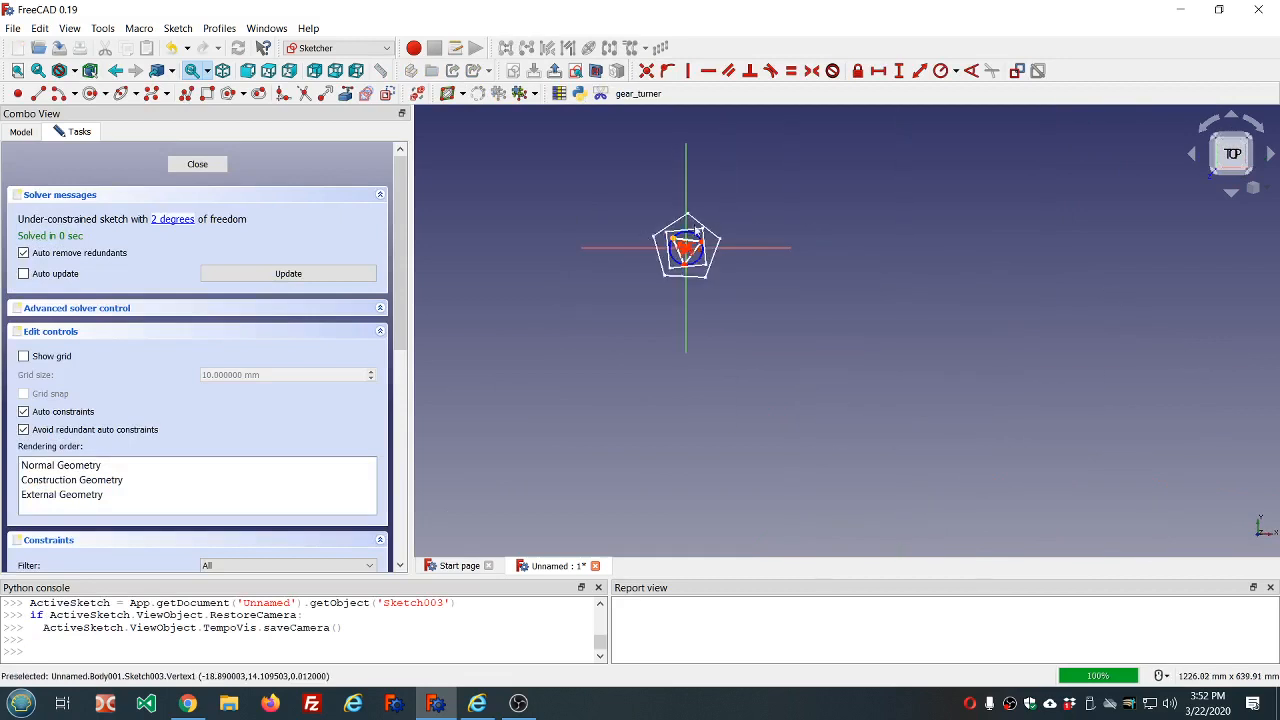
pyautogui.scroll(5, 690, 235)
pyautogui.scroll(4, 777, 242)
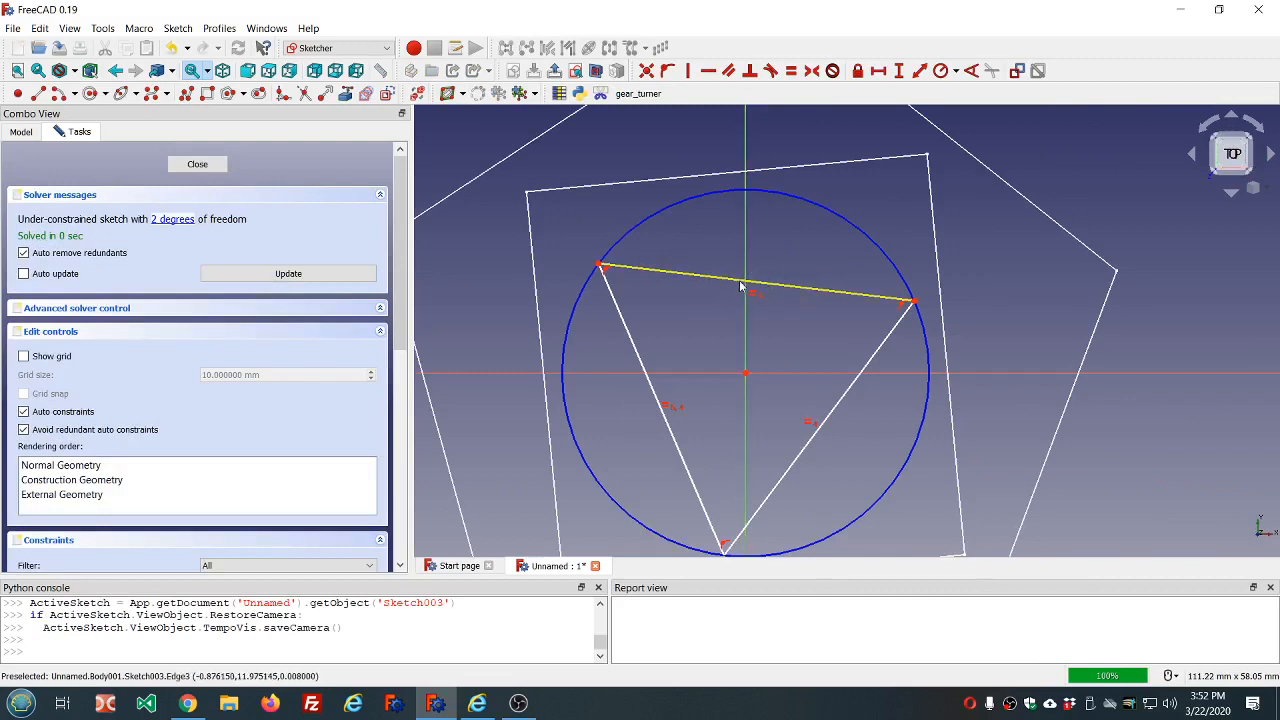
# Replace the triangle's upper edge with two connected lines that meet about a quarter of the way from its upper-left corner
pyautogui.click(683, 280)
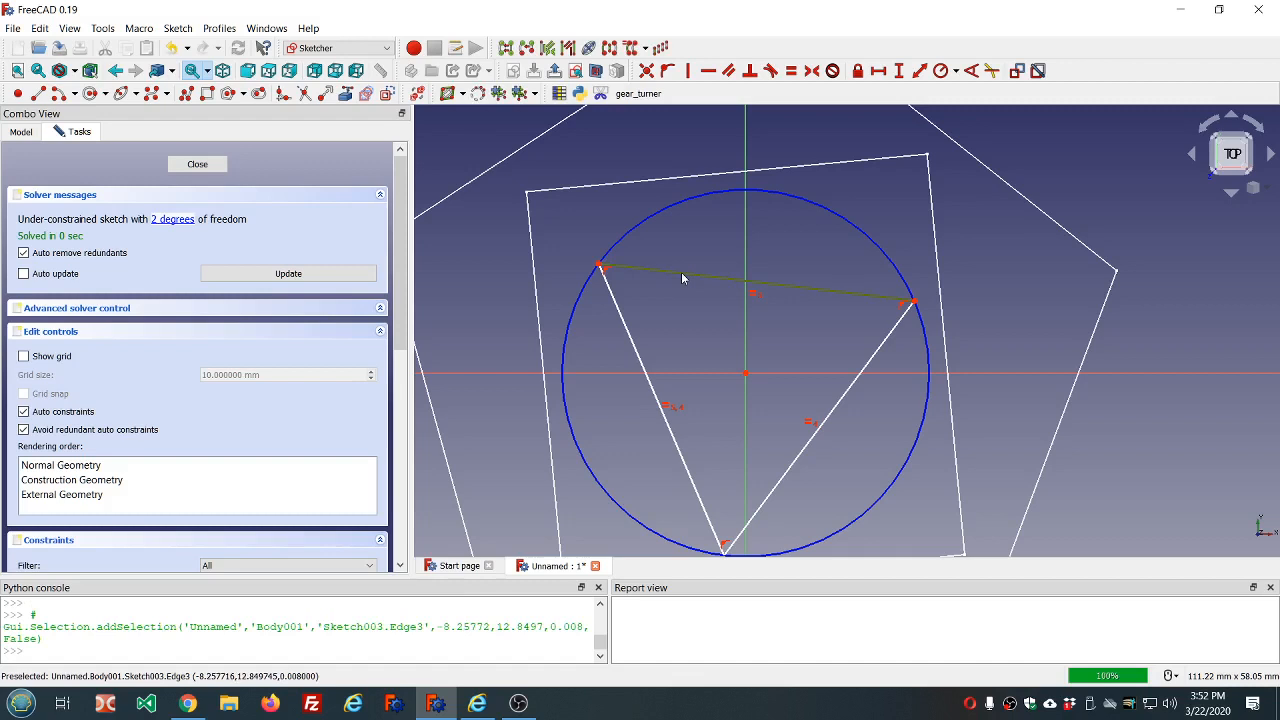
pyautogui.press('Delete')
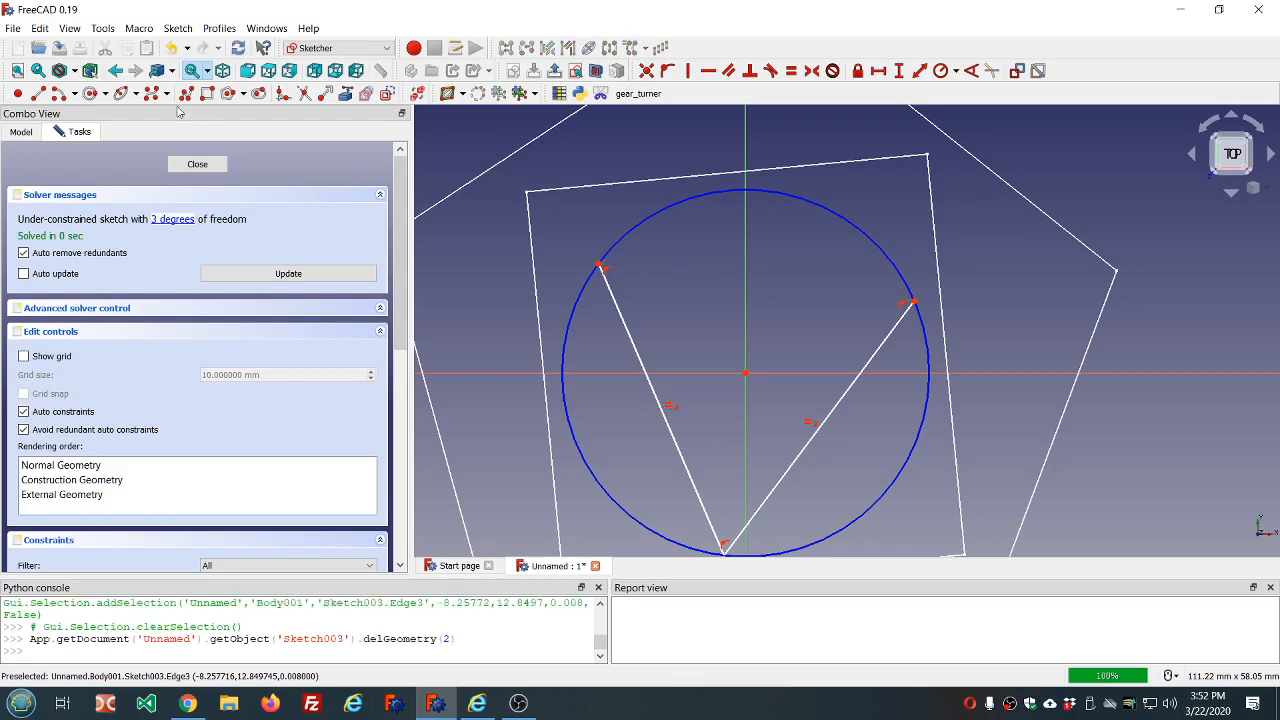
pyautogui.click(38, 93)
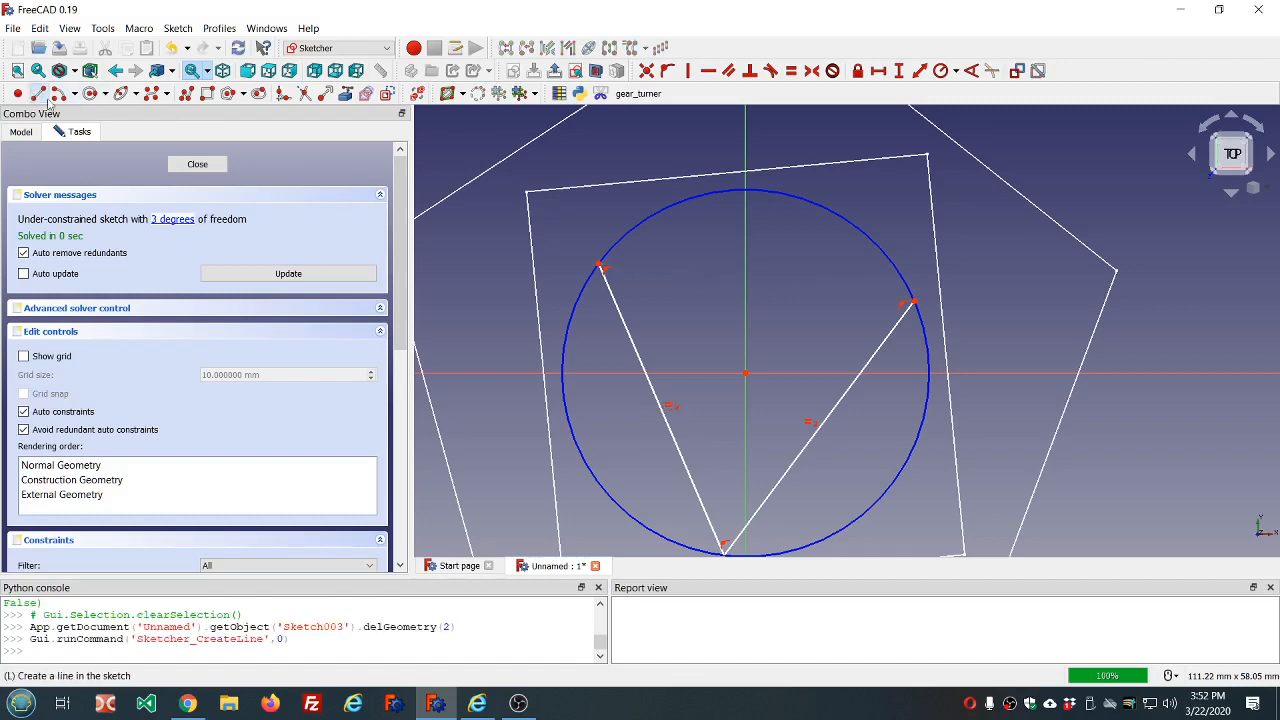
pyautogui.click(598, 265)
pyautogui.click(686, 273)
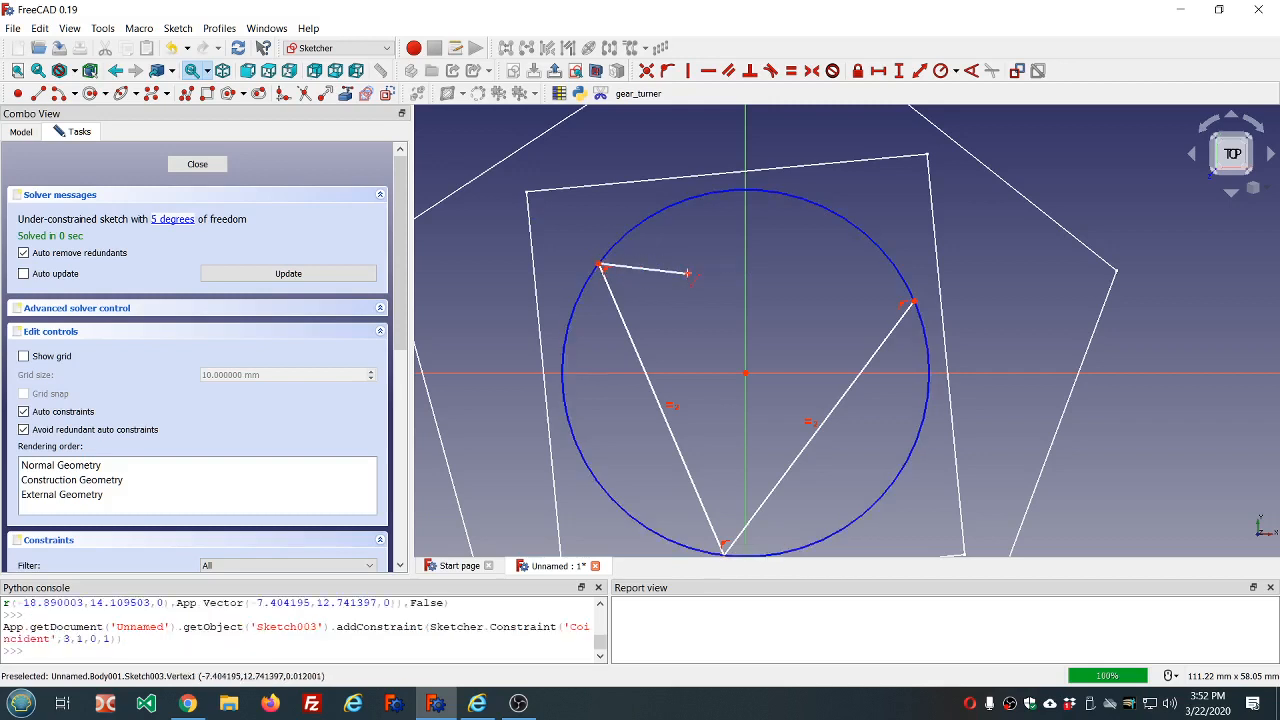
pyautogui.click(914, 300)
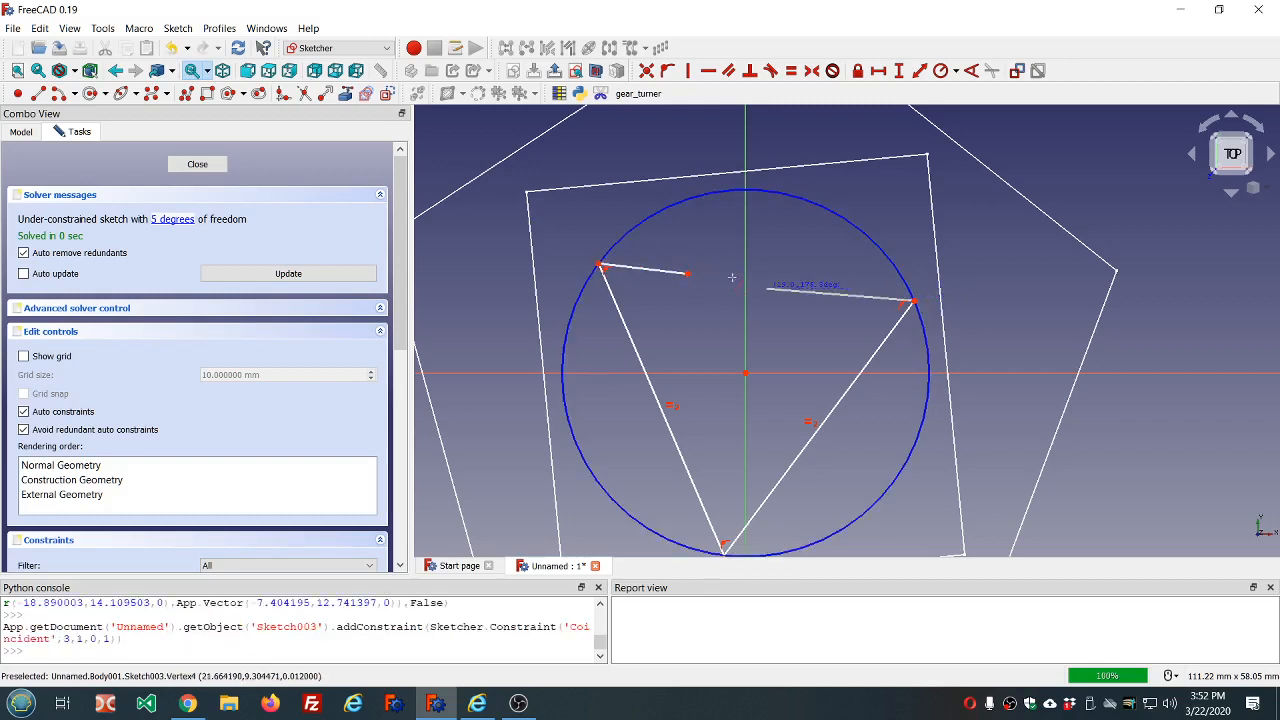
pyautogui.click(687, 273)
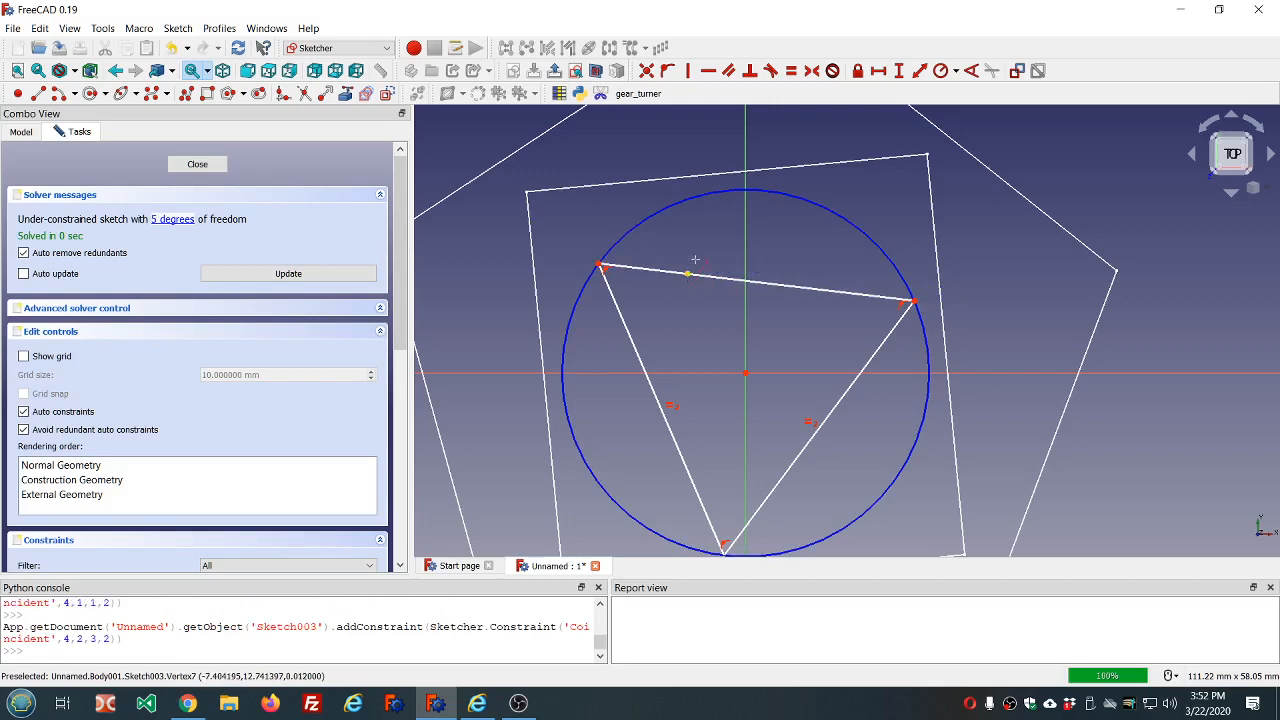
# Constrain the two upper segments parallel, move their shared point to about (-14, 13) mm near the upper-left corner, and close the sketch
pyautogui.click(719, 277)
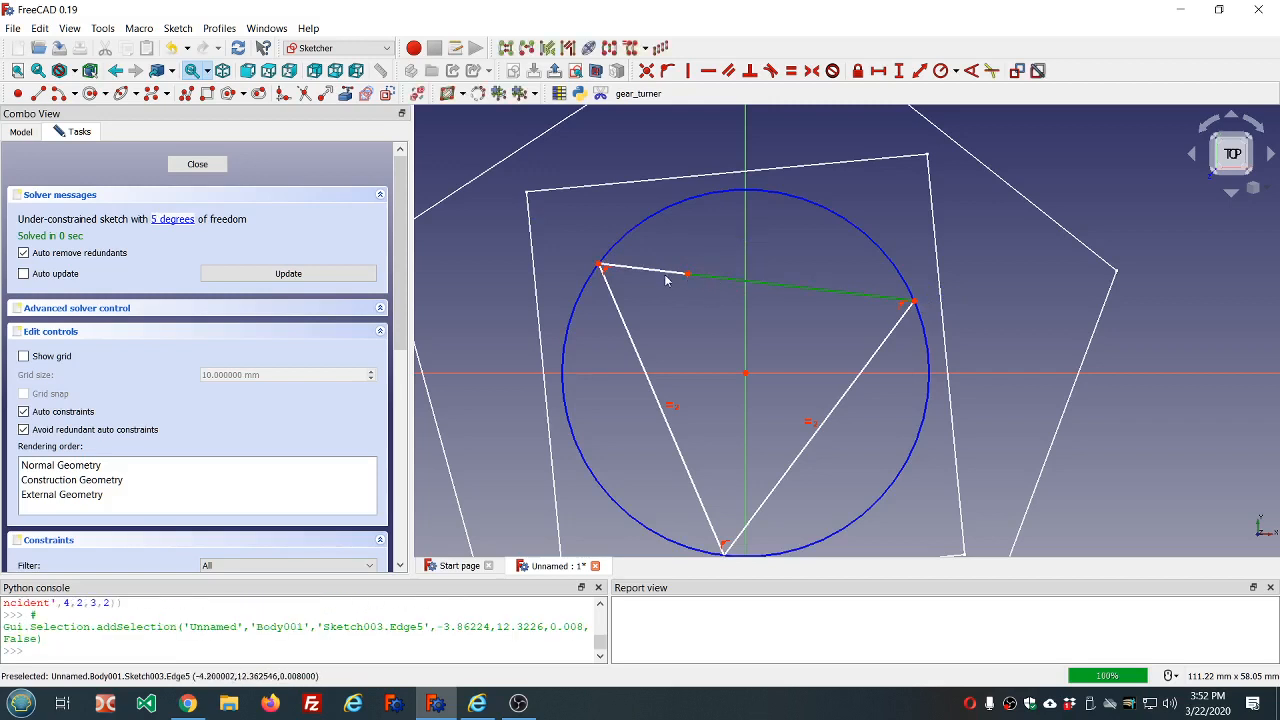
pyautogui.click(666, 271)
pyautogui.click(729, 70)
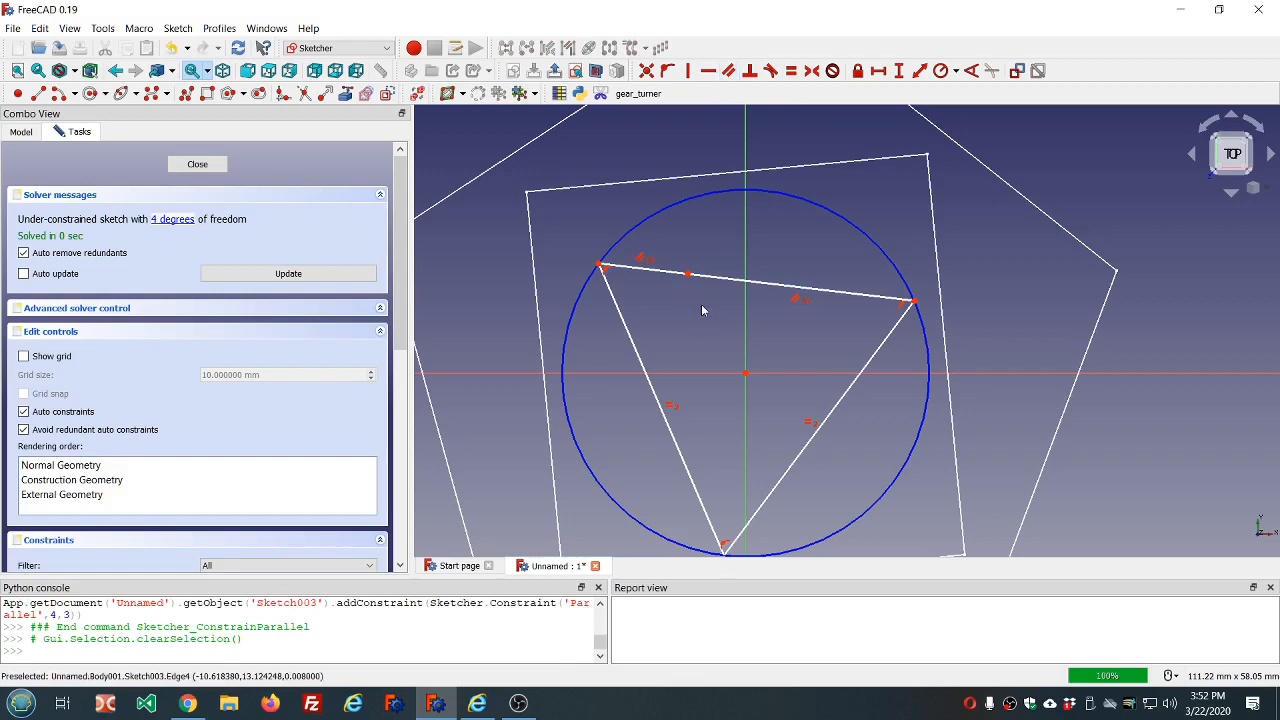
pyautogui.moveTo(687, 273); pyautogui.dragTo(636, 279)
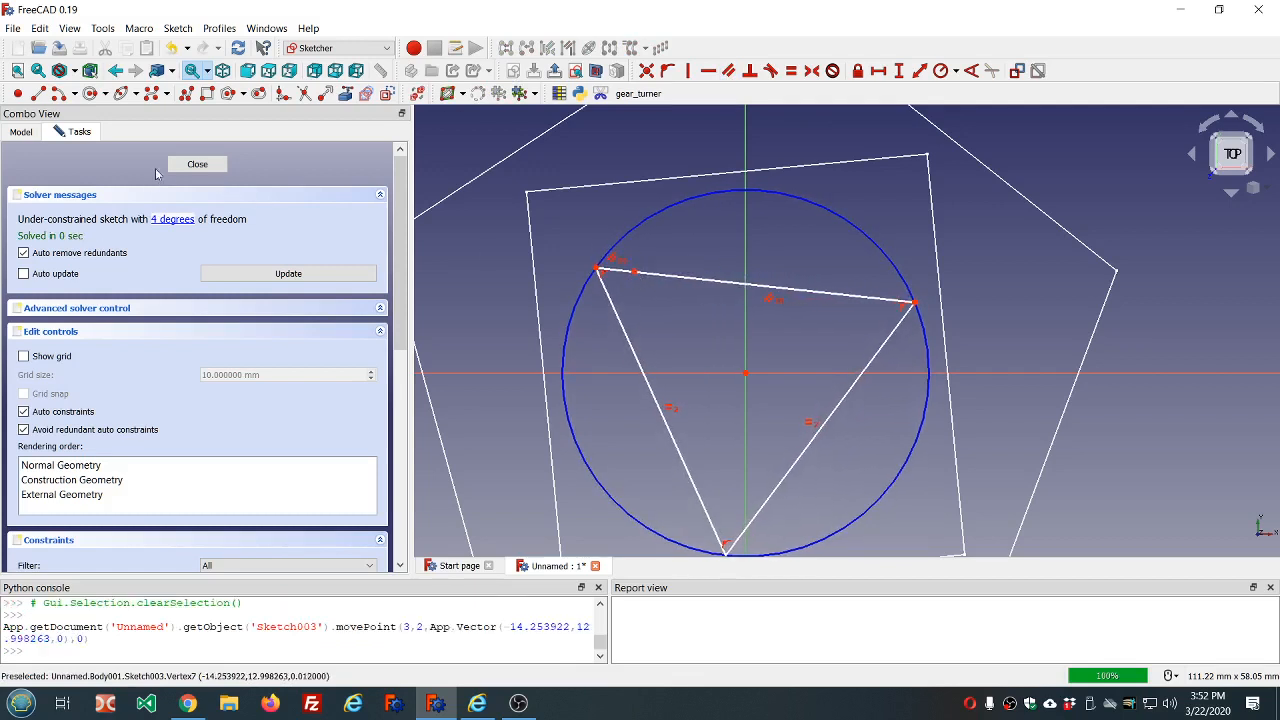
pyautogui.click(197, 165)
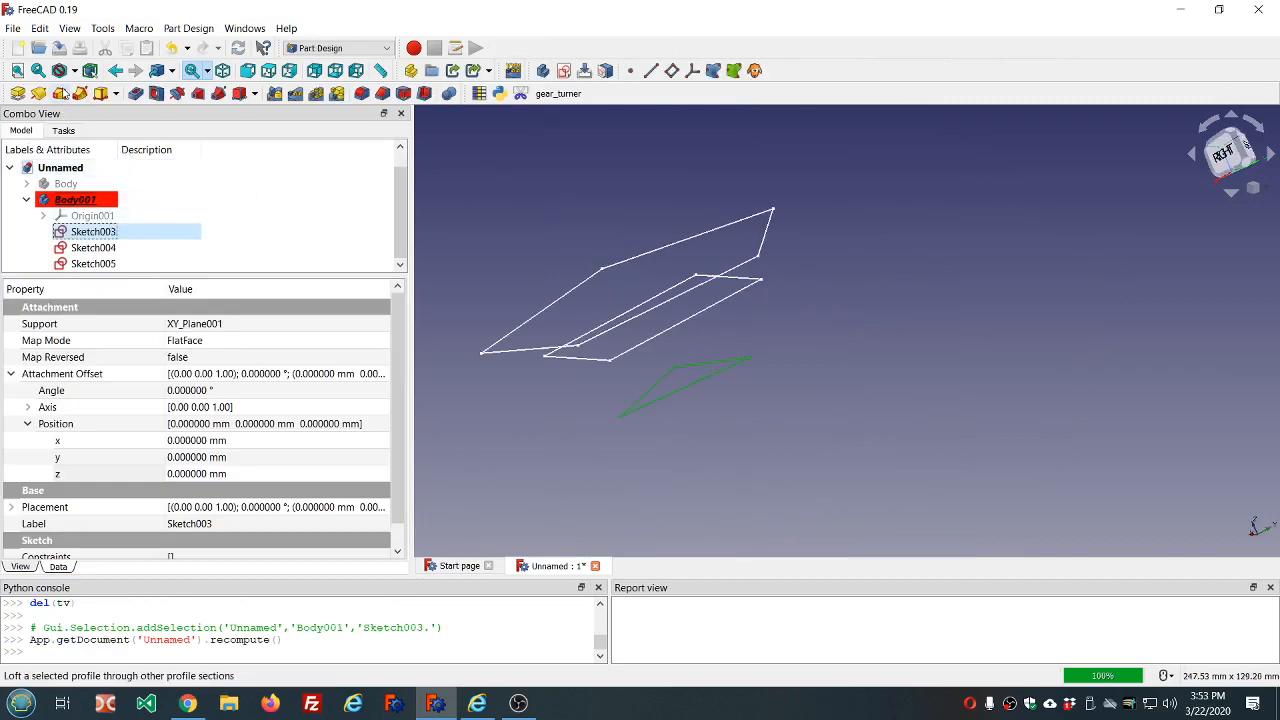
# Create an additive loft with the edited triangle sketch as profile and the square sketch as its only section
pyautogui.click(59, 93)
pyautogui.click(45, 304)
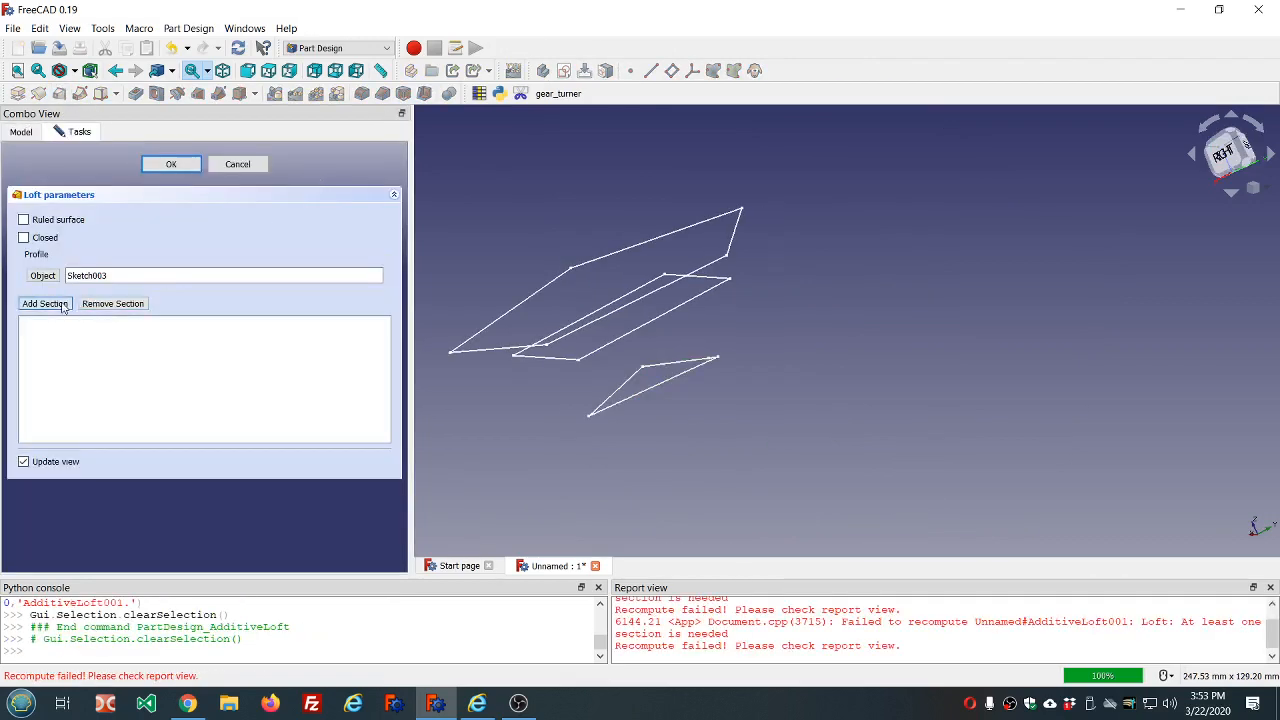
pyautogui.click(604, 352)
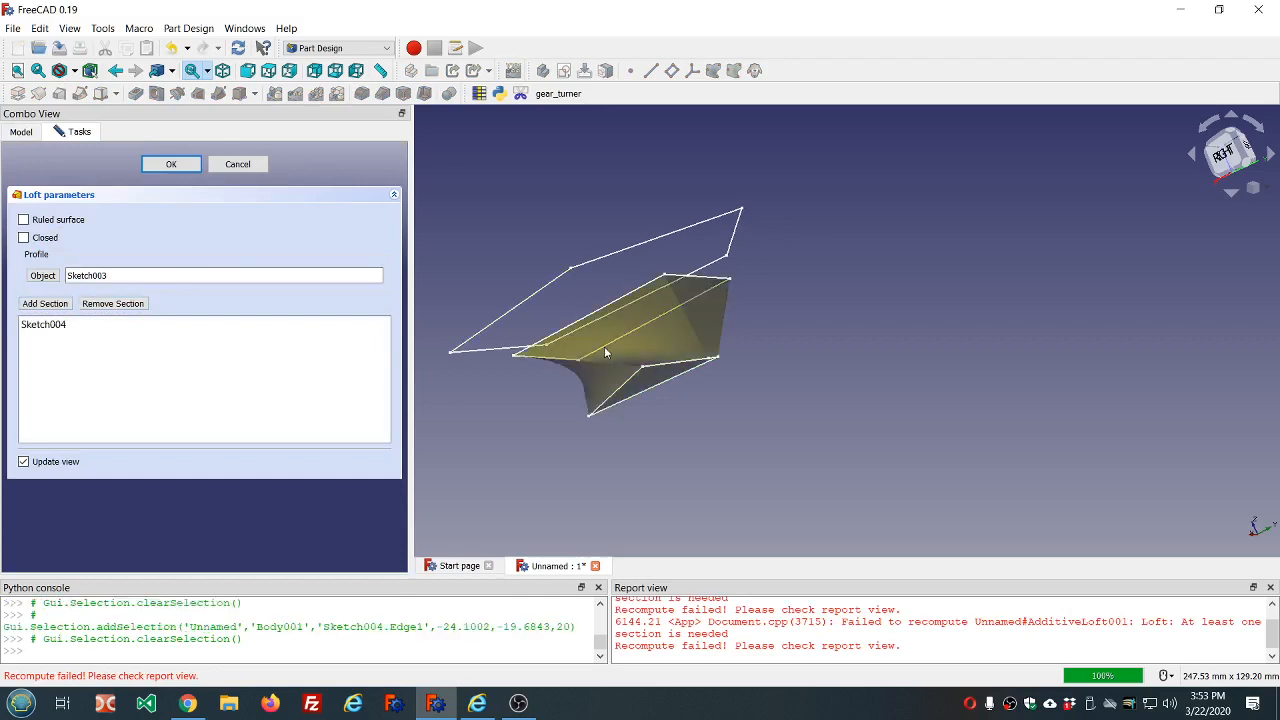
pyautogui.click(186, 165)
pyautogui.moveTo(760, 310); pyautogui.dragTo(728, 314, button='middle')
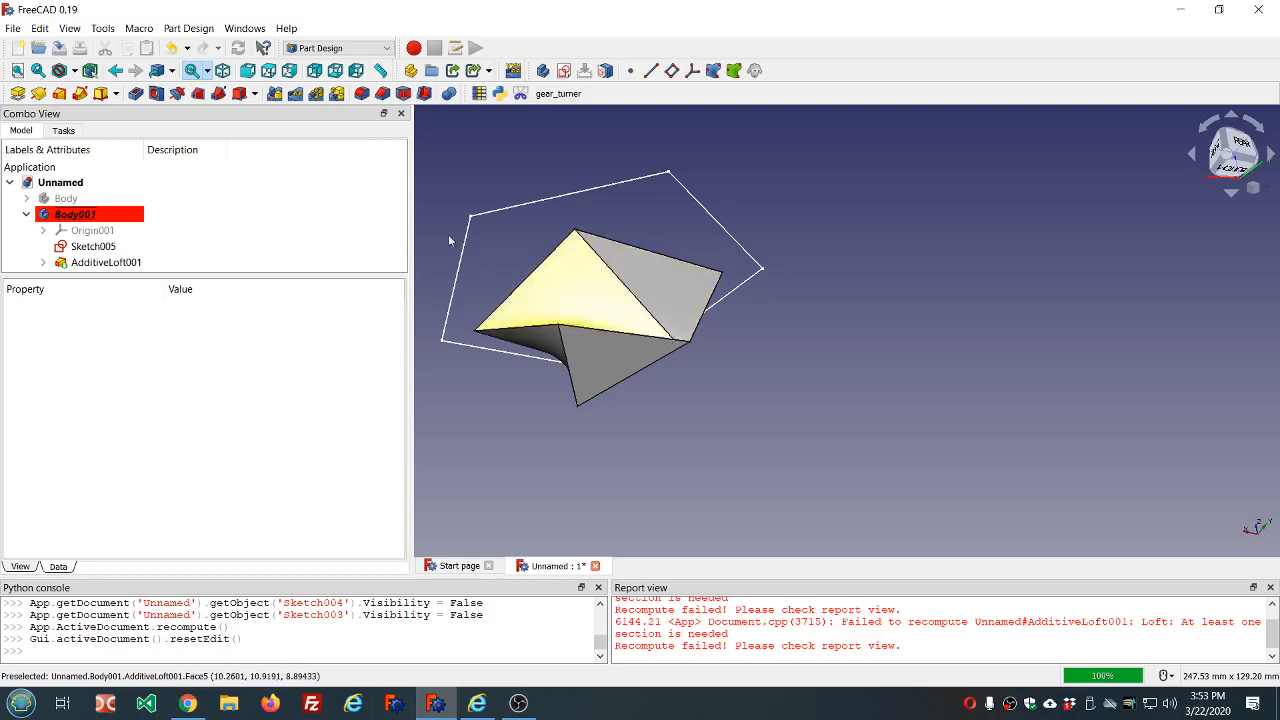
# Reopen the loft's triangle sketch, move the upper edge's dividing point to about (-0.3, 11) mm near mid-edge, and close the sketch
pyautogui.click(43, 262)
pyautogui.click(110, 250)
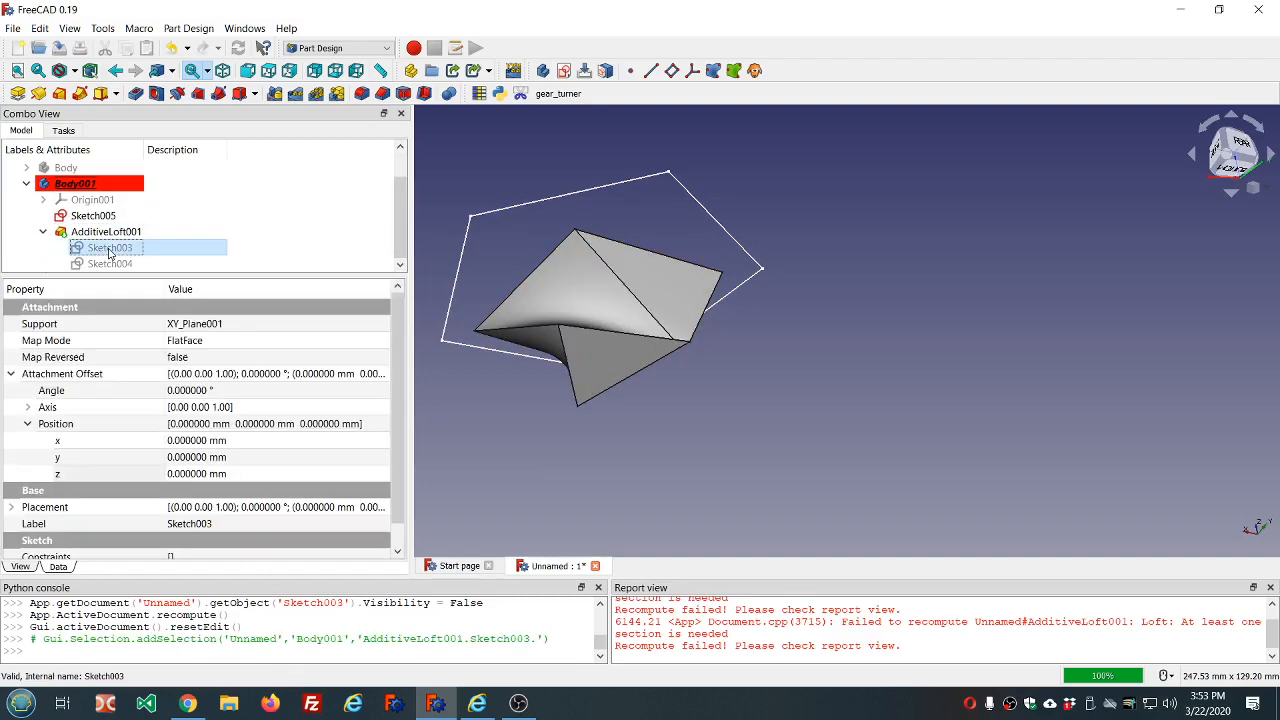
pyautogui.doubleClick(109, 249)
pyautogui.scroll(-2, 836, 365)
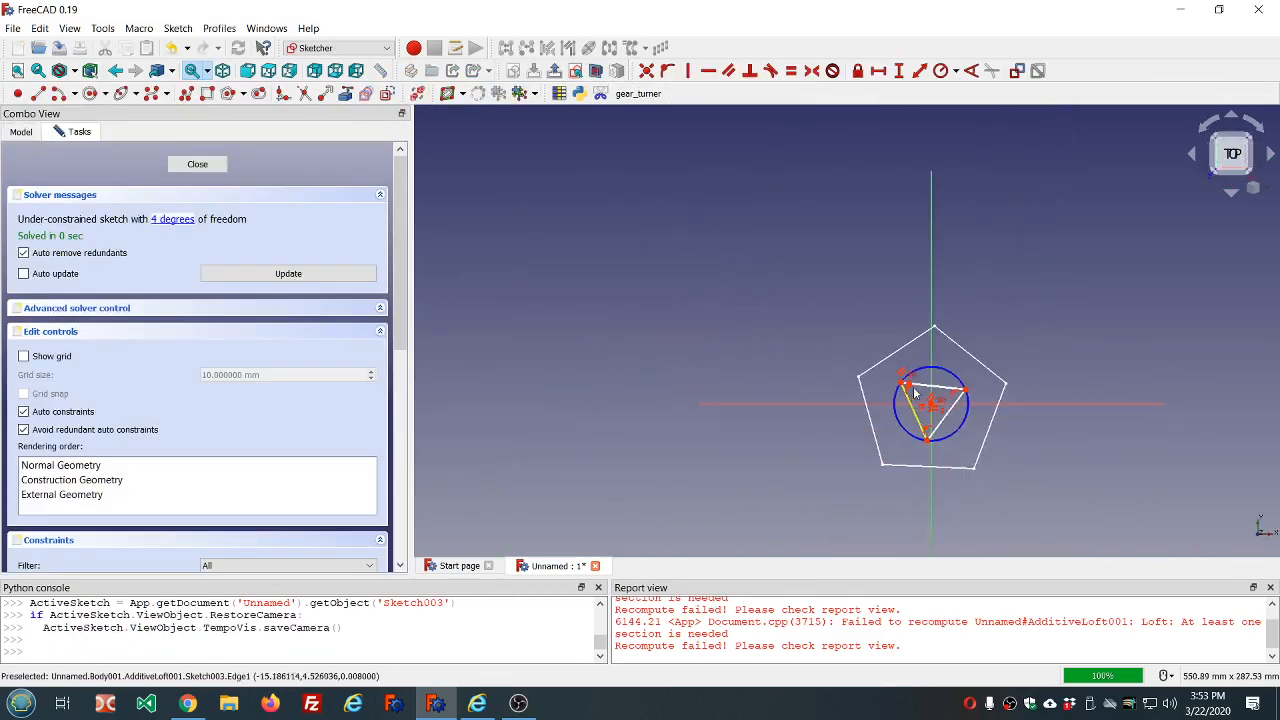
pyautogui.scroll(4, 972, 400)
pyautogui.moveTo(972, 400); pyautogui.dragTo(970, 399)
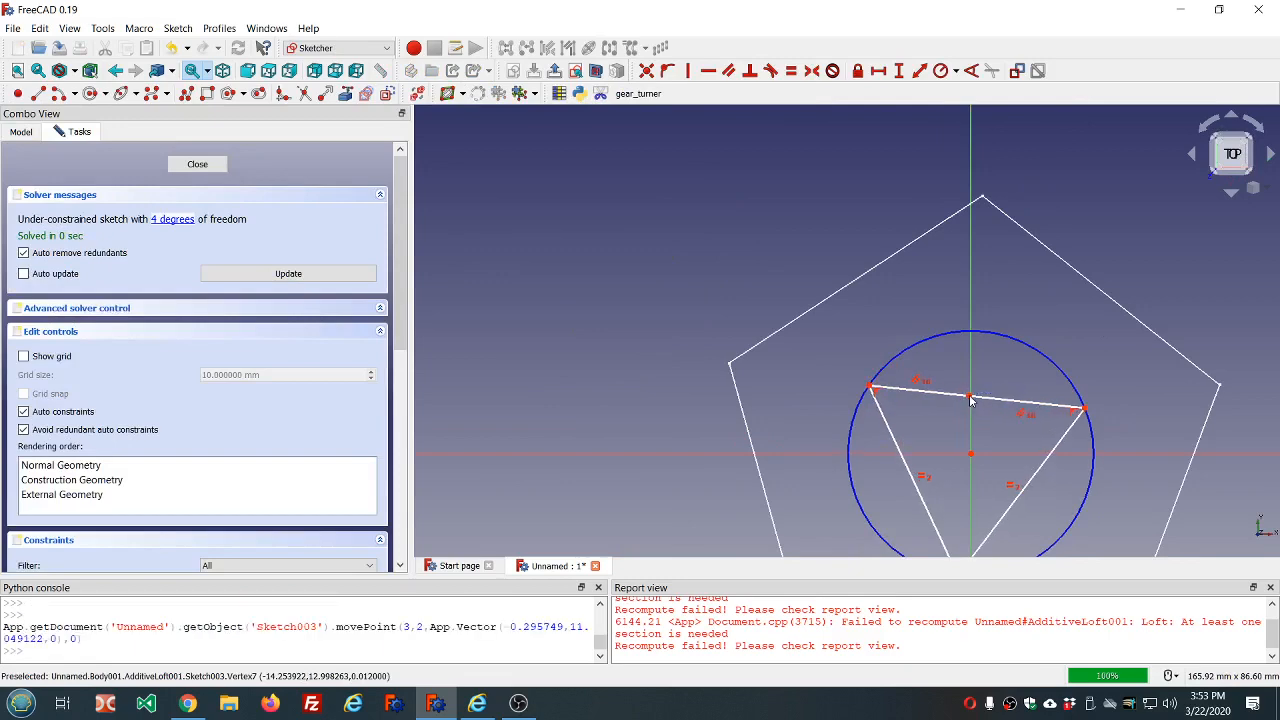
pyautogui.click(198, 164)
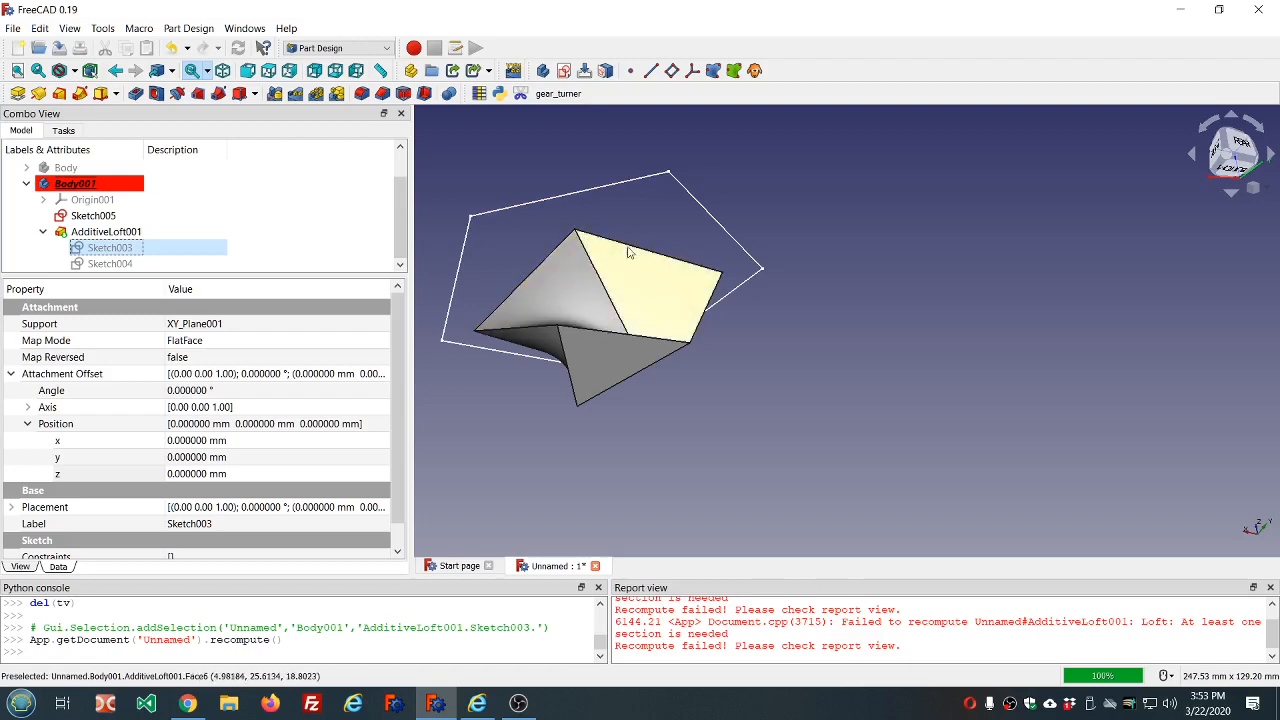
pyautogui.moveTo(612, 322)
pyautogui.mouseDown(button='middle')
pyautogui.moveTo(630, 289)
pyautogui.moveTo(785, 242)
pyautogui.moveTo(610, 270)
pyautogui.moveTo(688, 320)
pyautogui.mouseUp(button='middle')
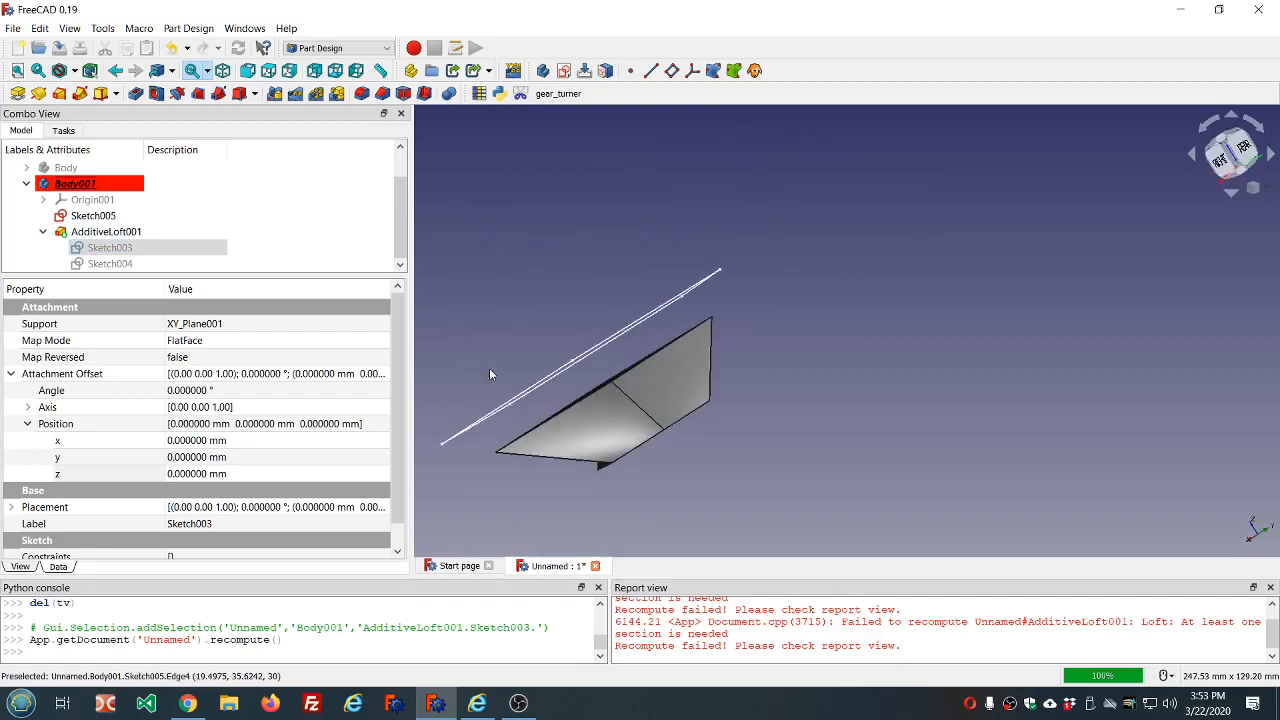
# Inspect the twisted loft from several angles and delete it, keeping its sketches
pyautogui.moveTo(489, 374); pyautogui.dragTo(588, 308, button='middle')
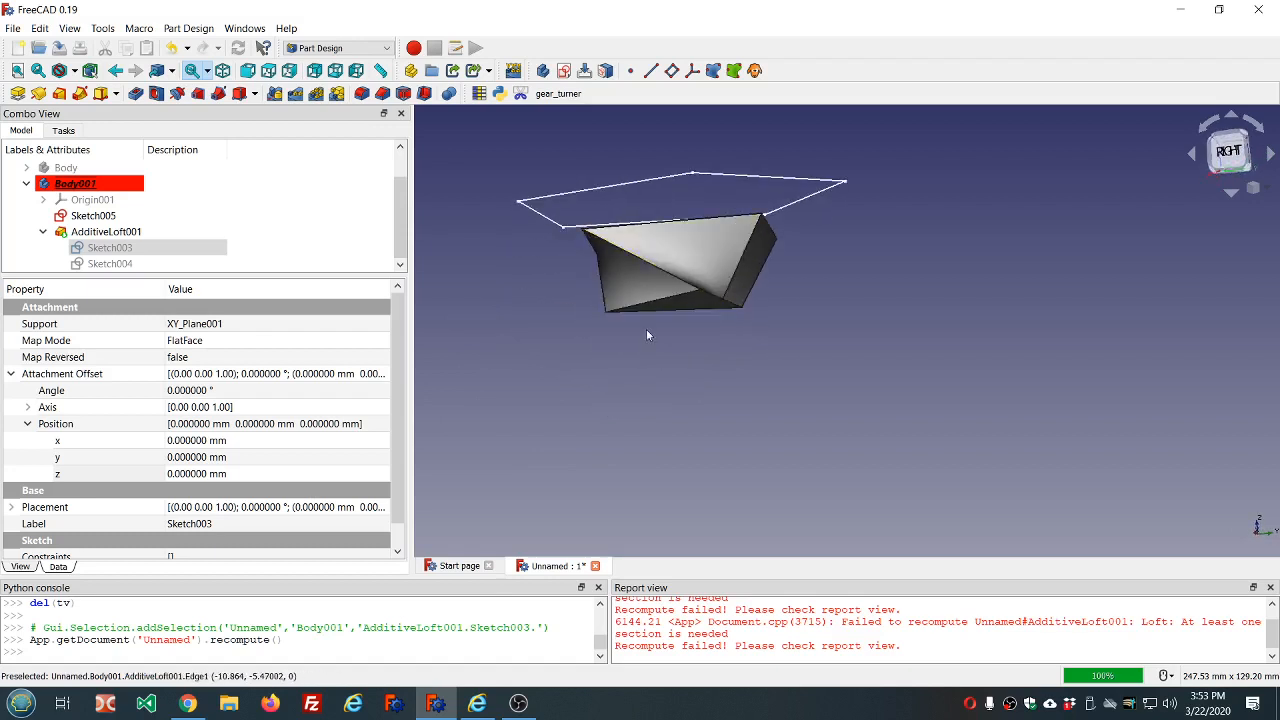
pyautogui.moveTo(771, 336); pyautogui.dragTo(746, 363, button='middle')
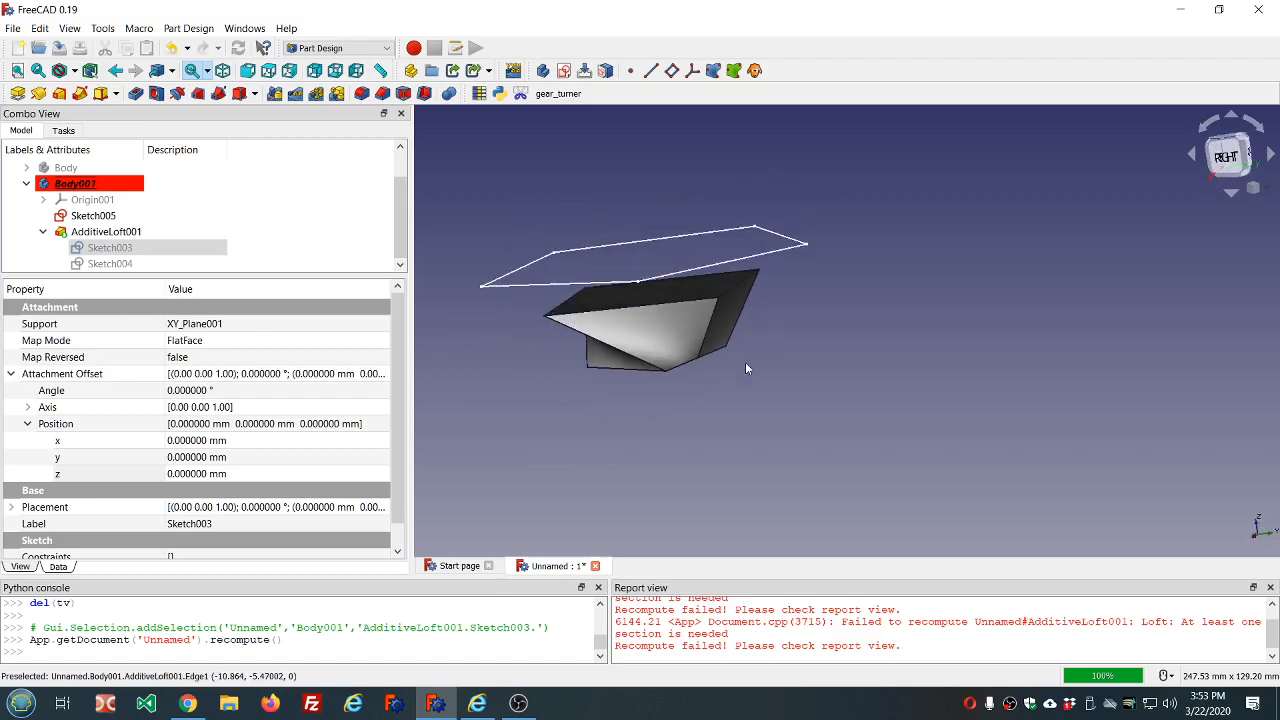
pyautogui.click(116, 263)
pyautogui.click(117, 232)
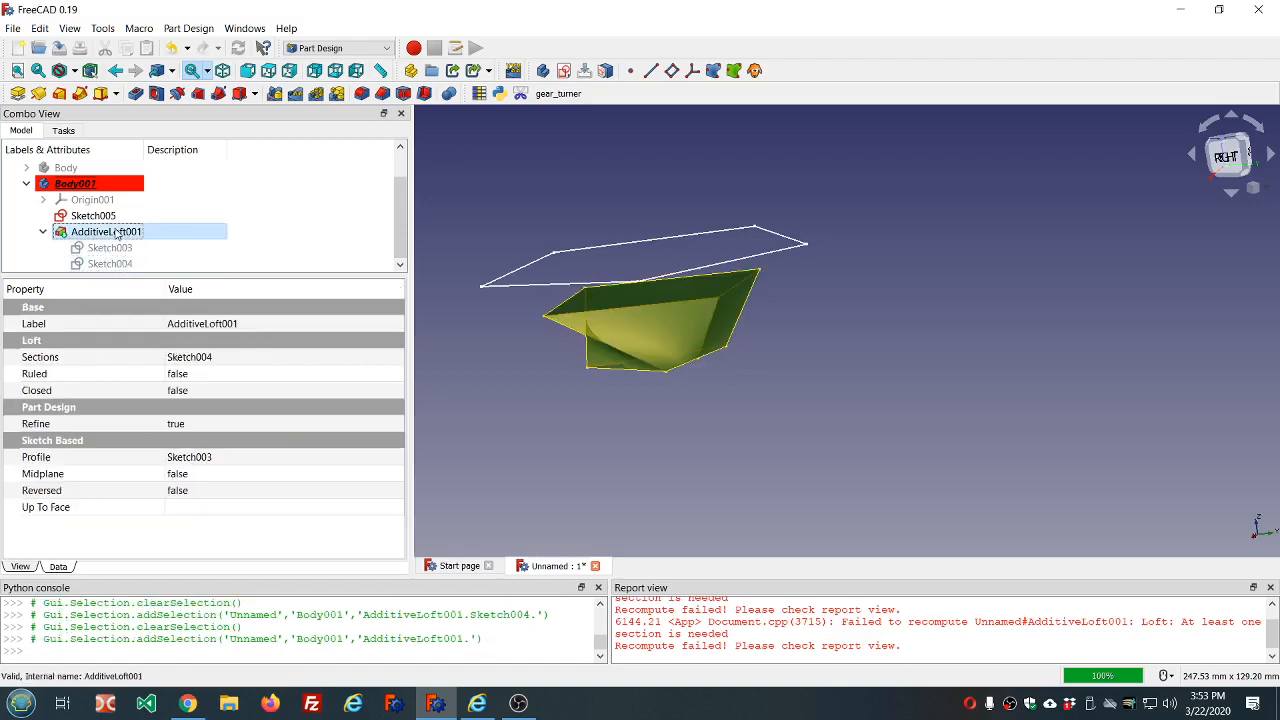
pyautogui.press('Delete')
# Open the square sketch and replace its upper edge with two connected lines meeting near mid-edge at about (-1, 25) mm
pyautogui.doubleClick(108, 252)
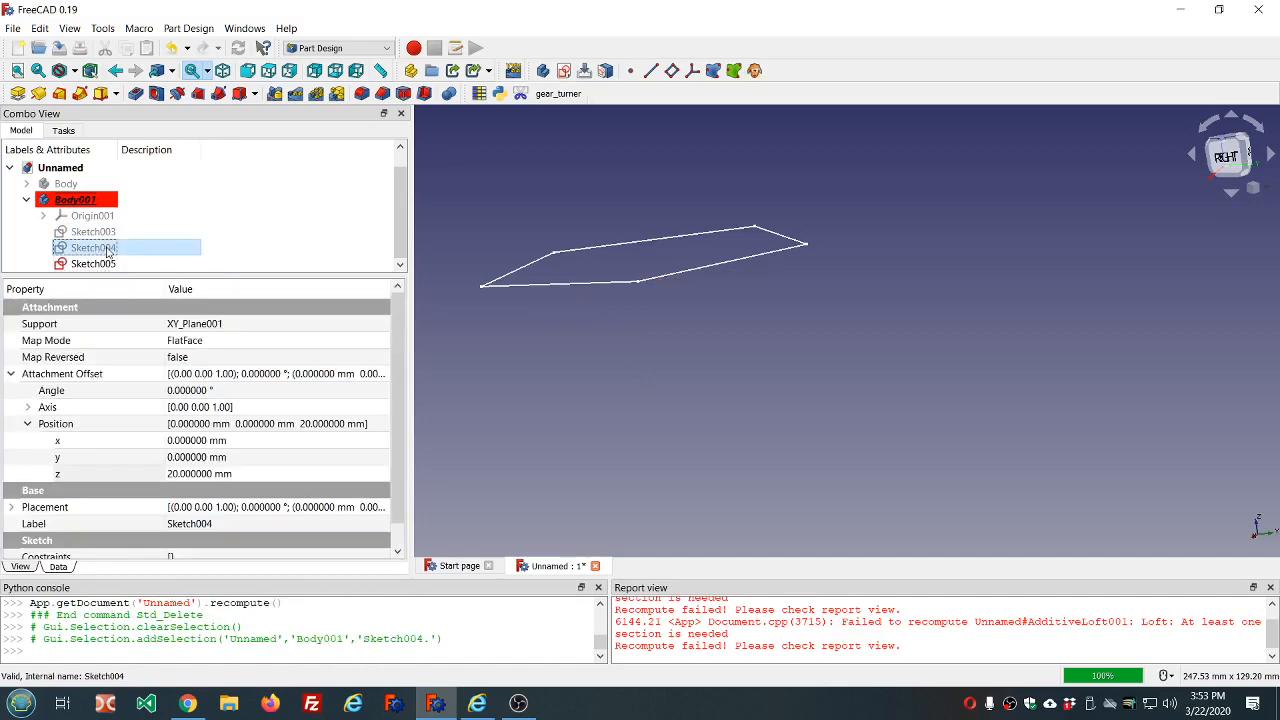
pyautogui.scroll(-5, 824, 231)
pyautogui.scroll(6, 905, 259)
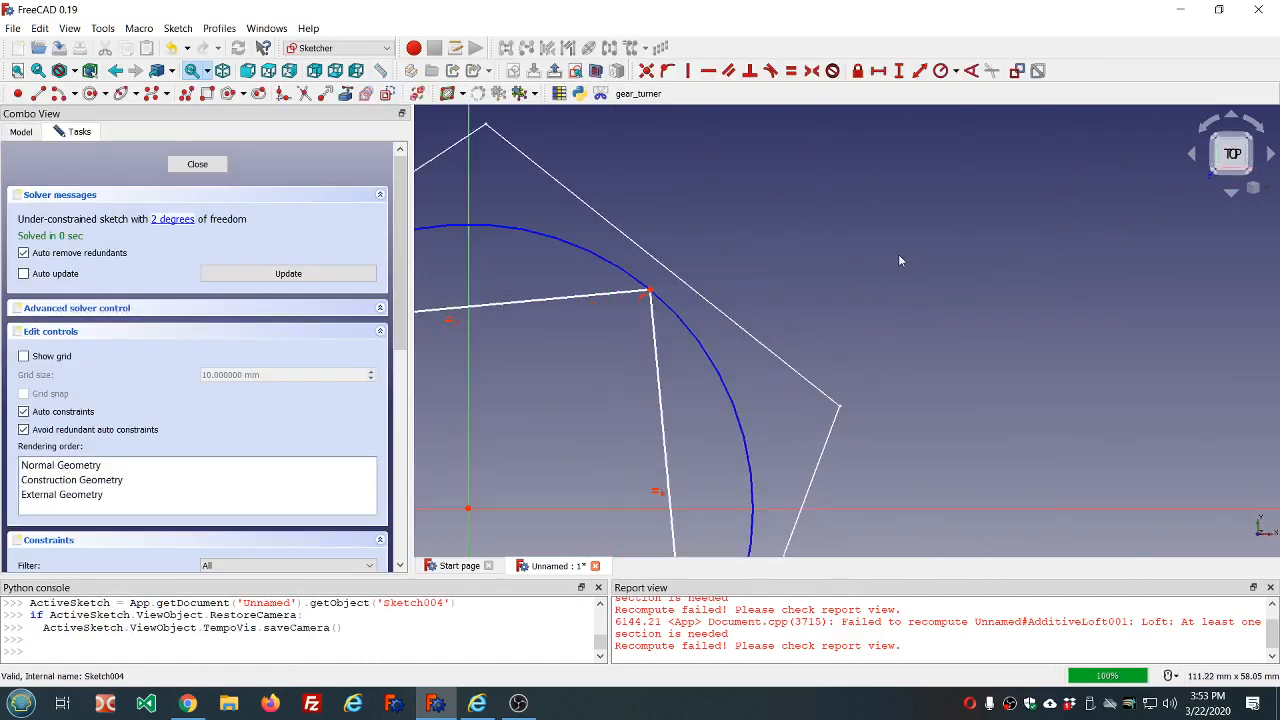
pyautogui.scroll(-4, 842, 244)
pyautogui.scroll(3, 600, 215)
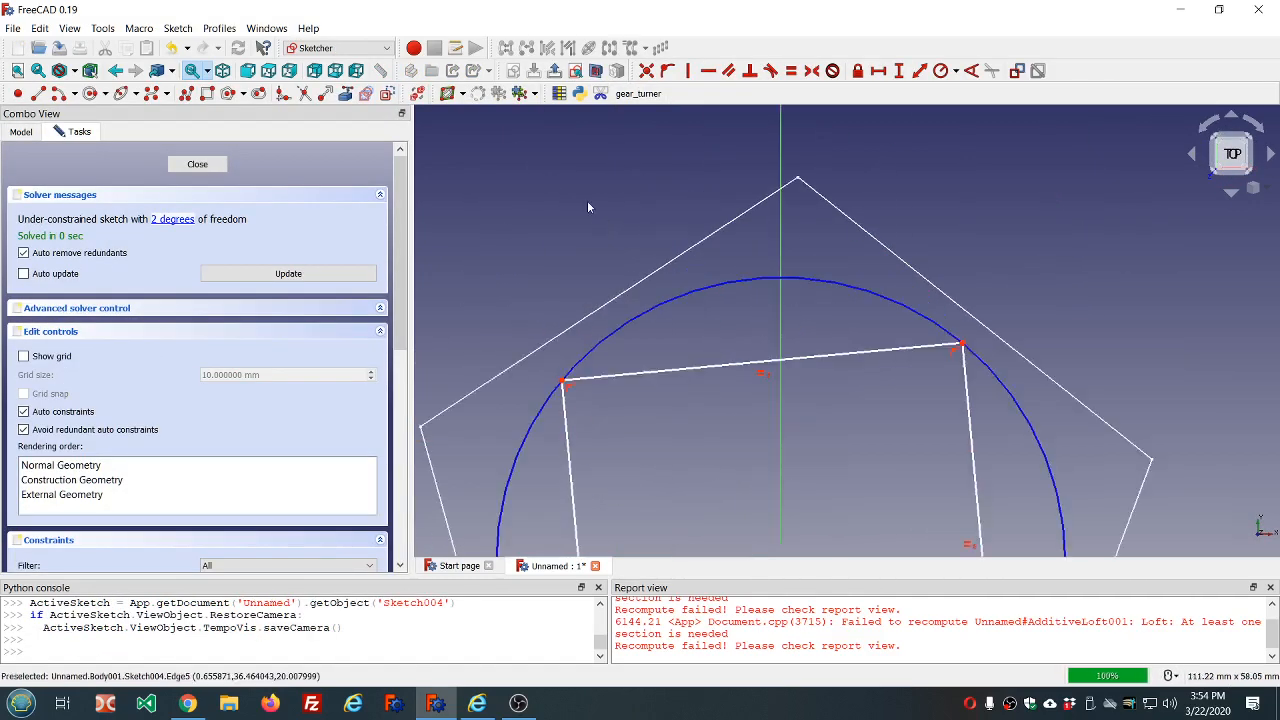
pyautogui.scroll(-2, 587, 207)
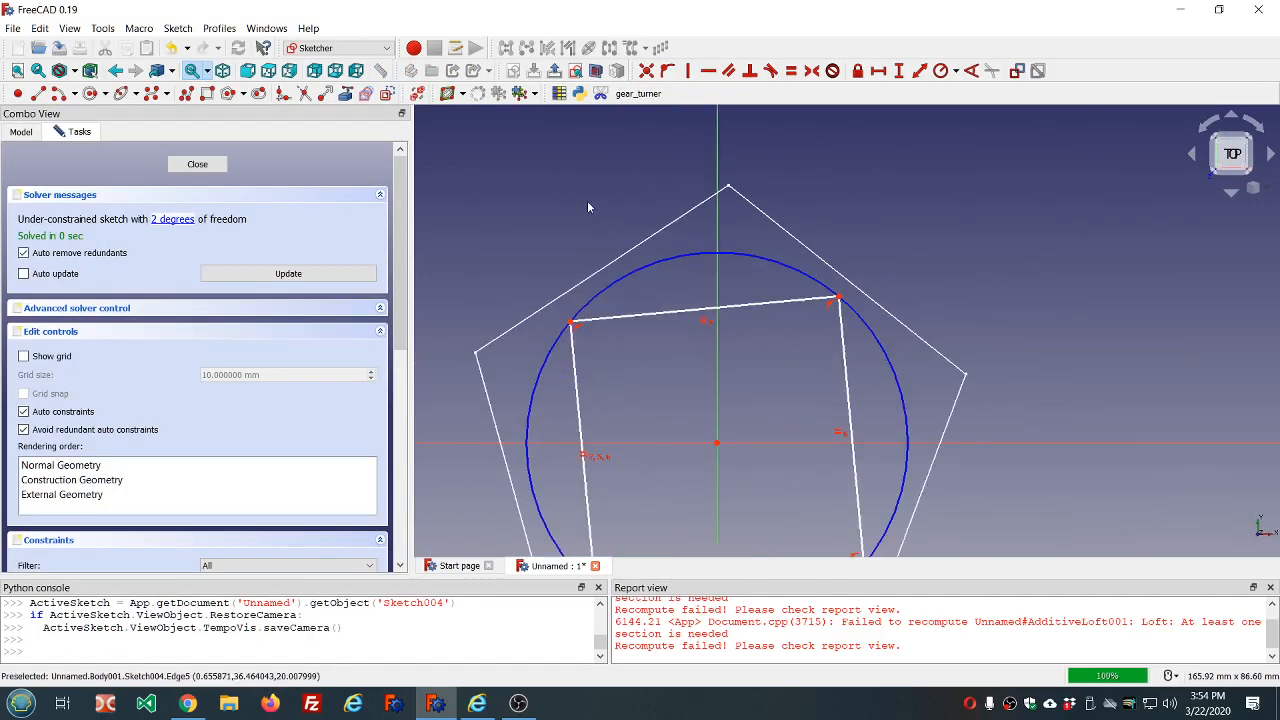
pyautogui.click(640, 316)
pyautogui.press('Delete')
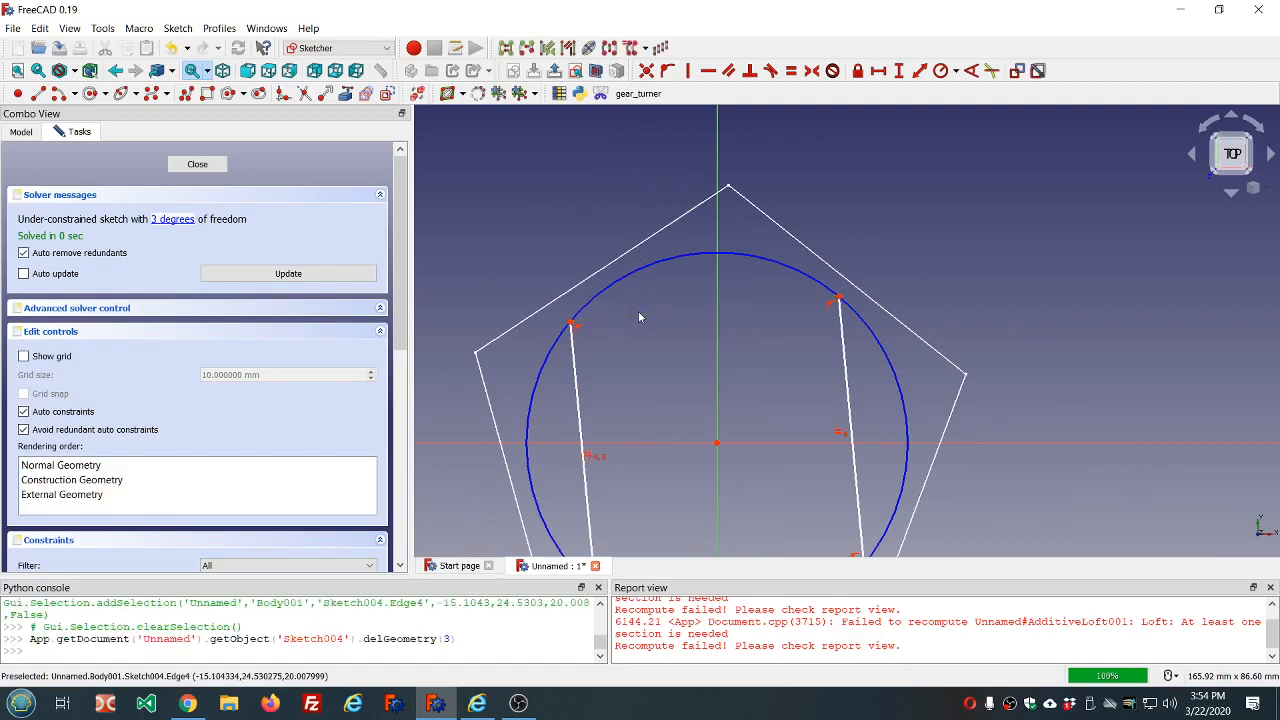
pyautogui.click(39, 93)
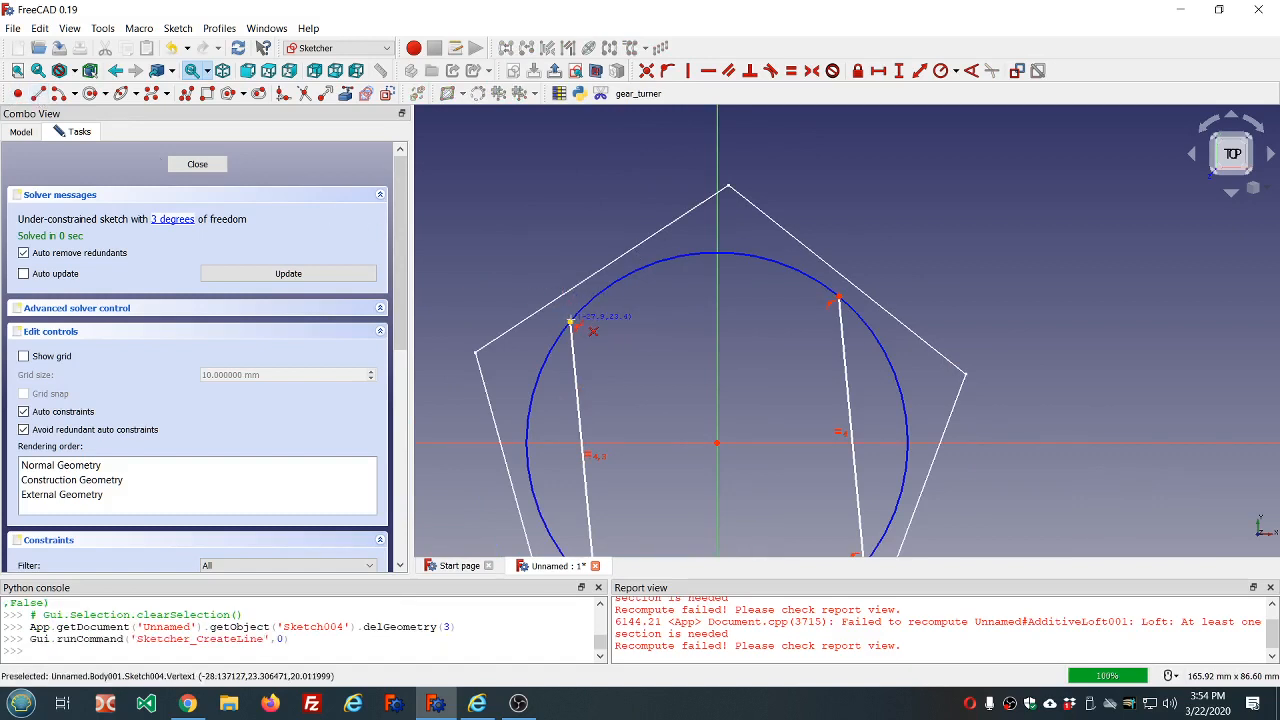
pyautogui.click(571, 323)
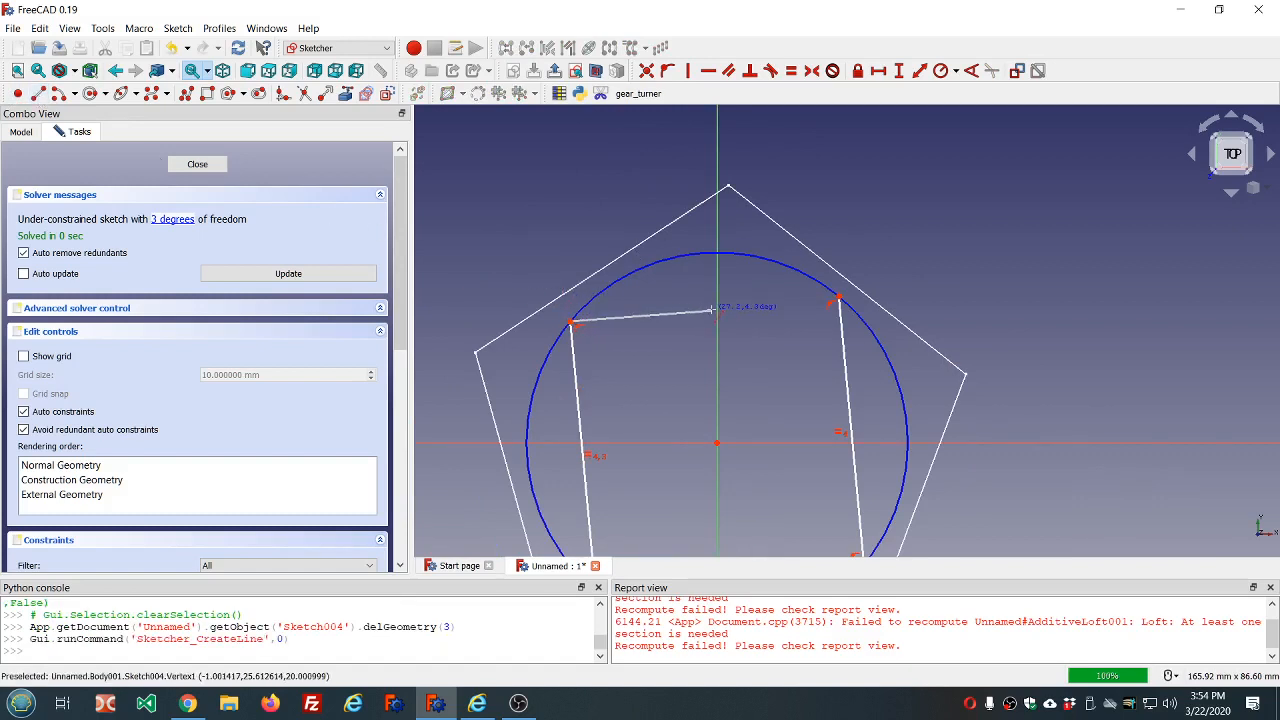
pyautogui.click(711, 311)
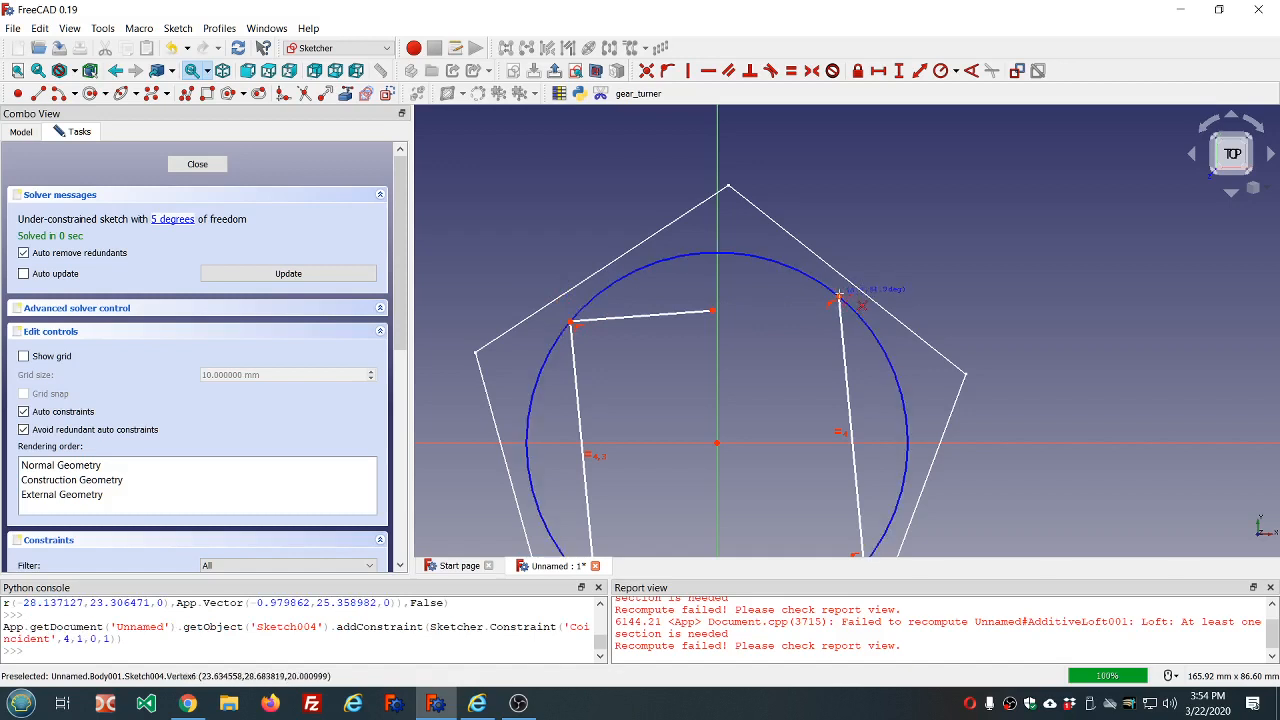
pyautogui.click(838, 298)
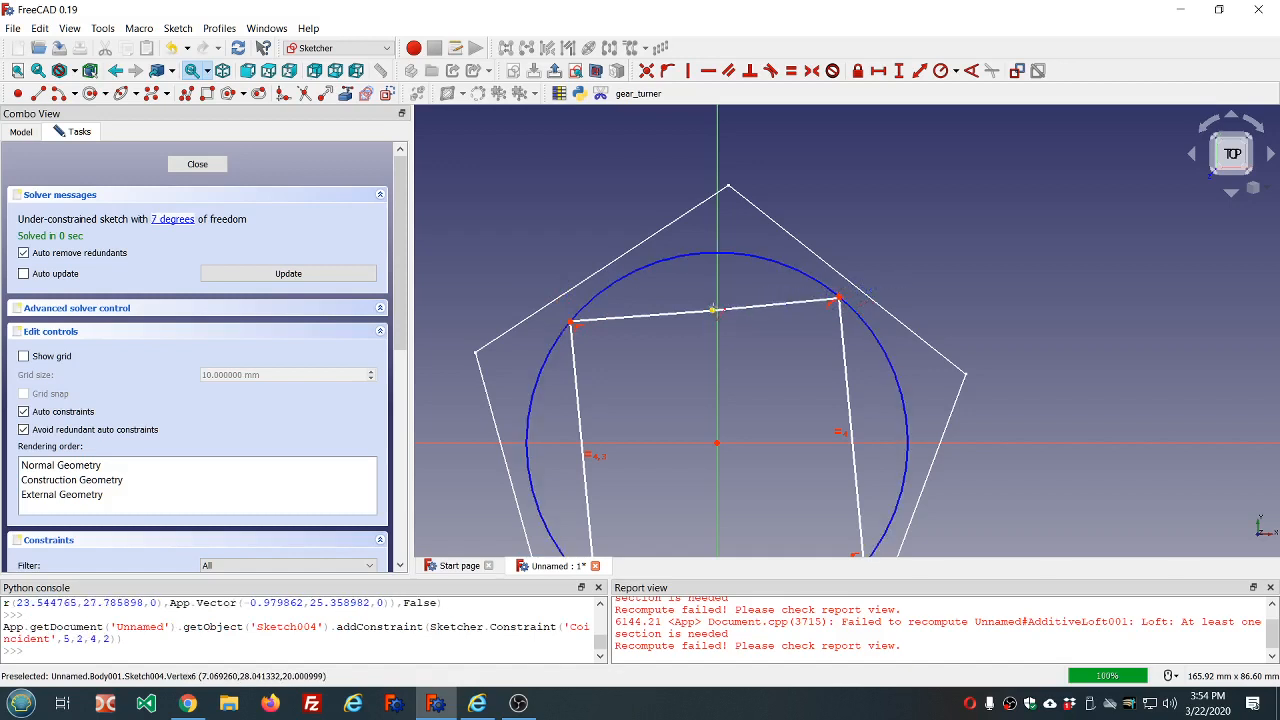
# Constrain the square's two upper segments parallel, move their shared point slightly toward the upper-left corner, and close the sketch
pyautogui.click(662, 316)
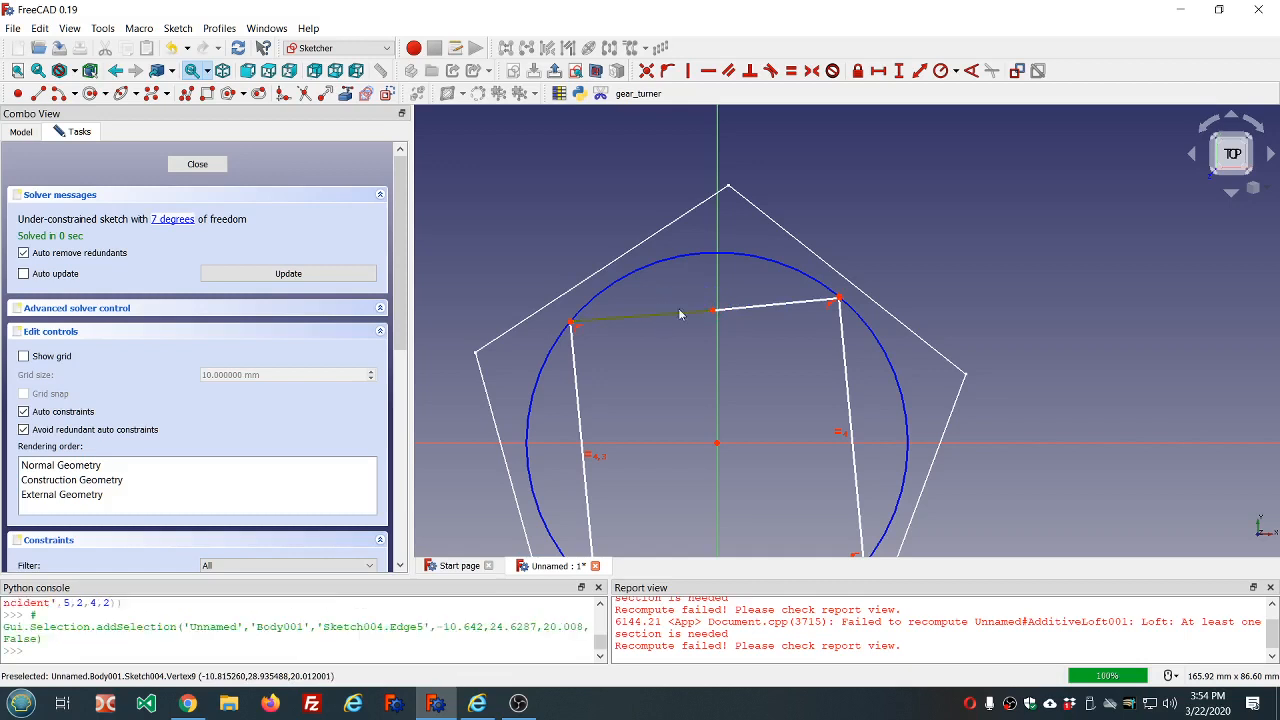
pyautogui.click(741, 310)
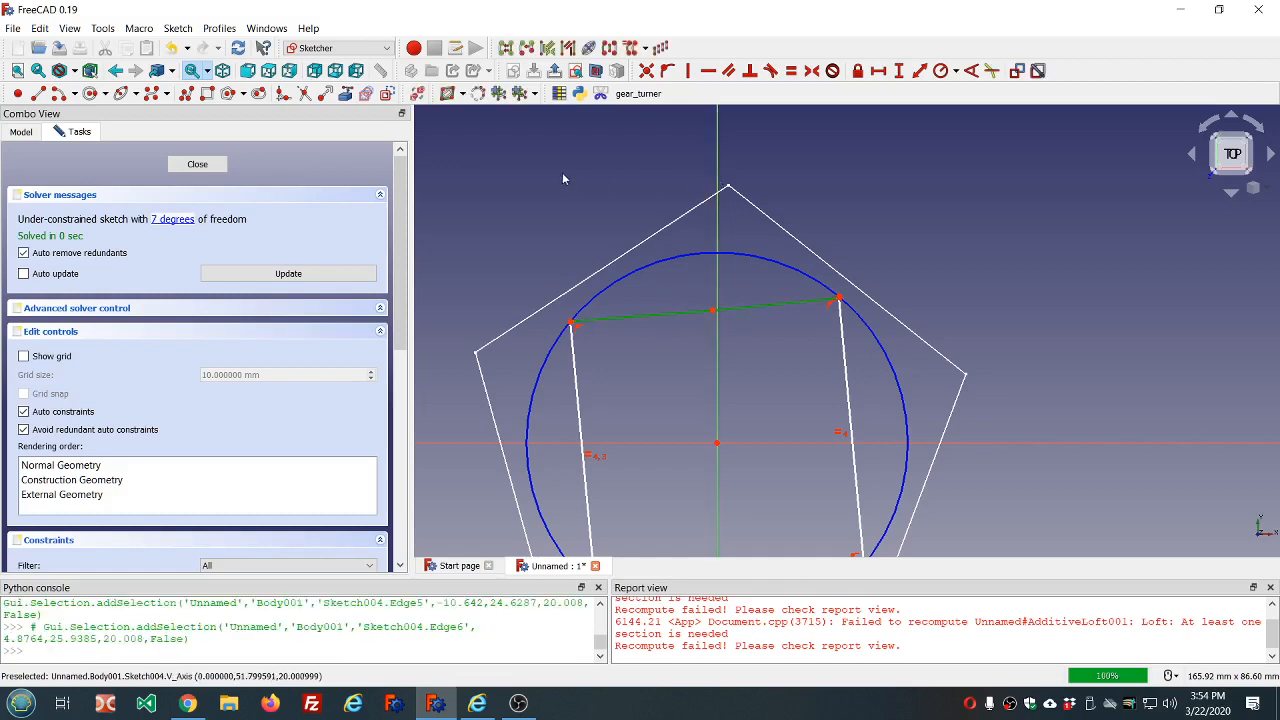
pyautogui.click(729, 70)
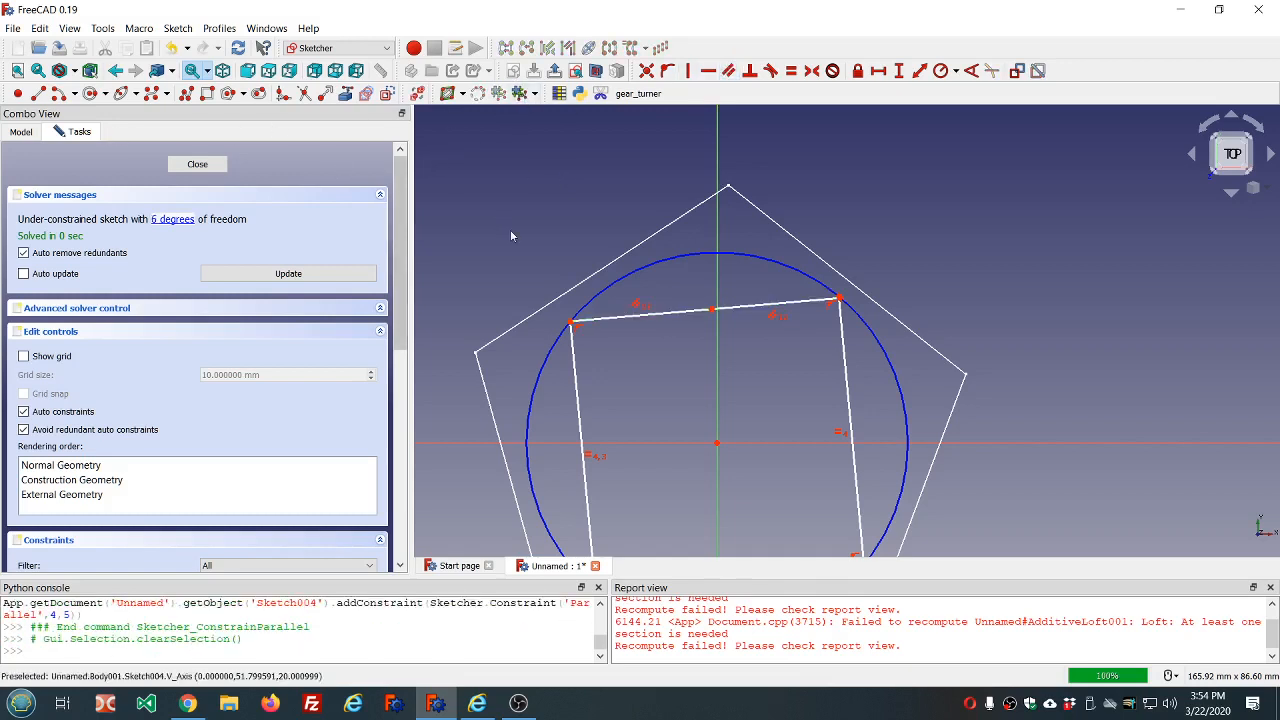
pyautogui.moveTo(712, 309); pyautogui.dragTo(680, 313)
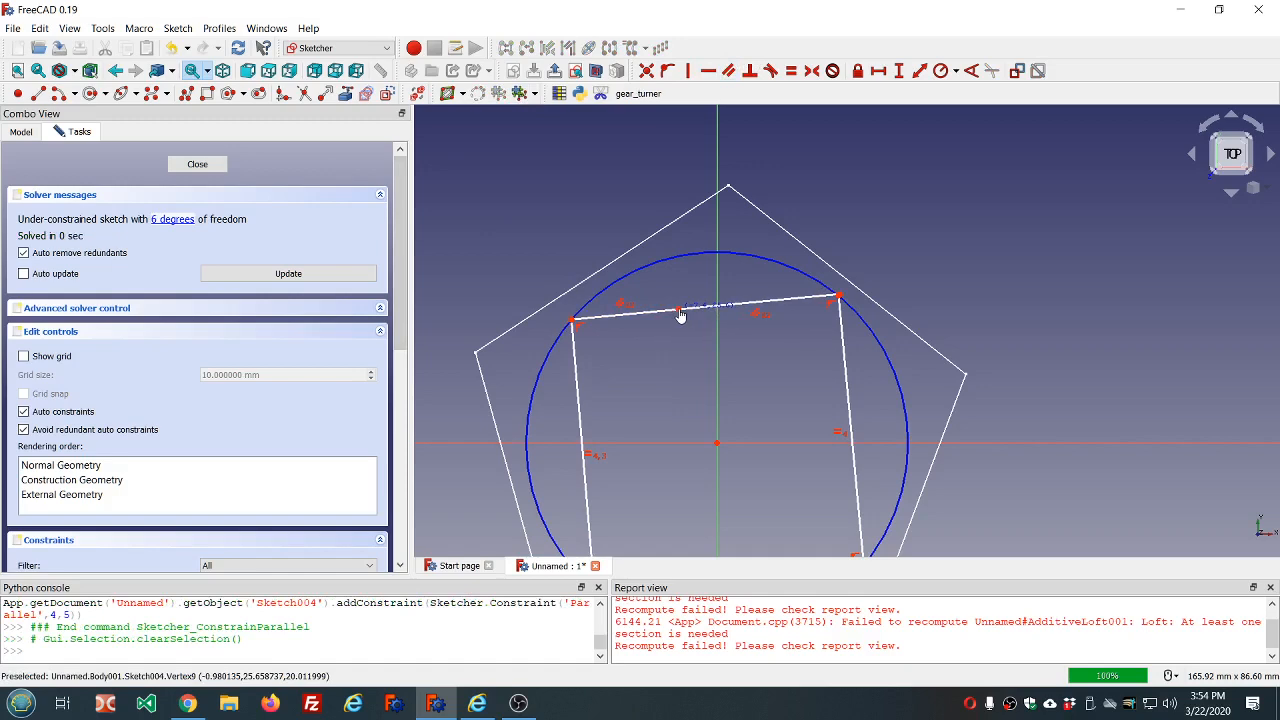
pyautogui.click(197, 165)
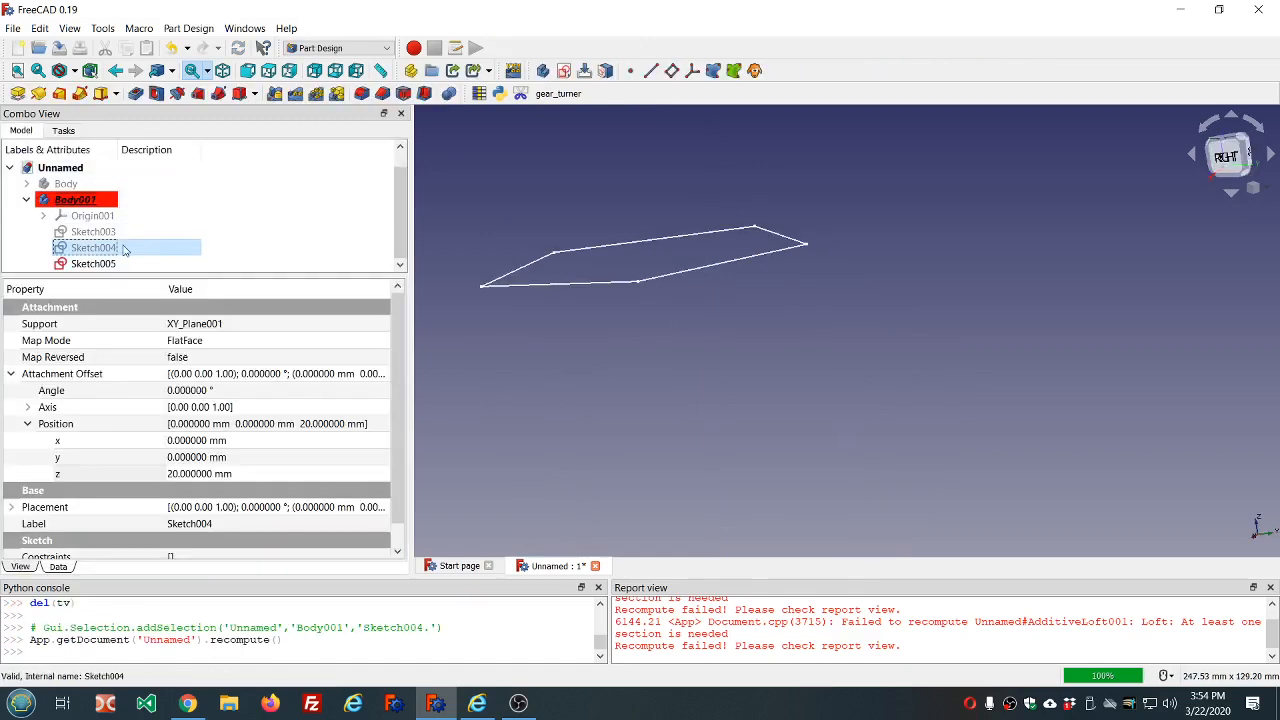
# Make the hidden triangle and square sketches visible
pyautogui.click(112, 234)
pyautogui.press('space')
pyautogui.click(113, 247)
pyautogui.press('space')
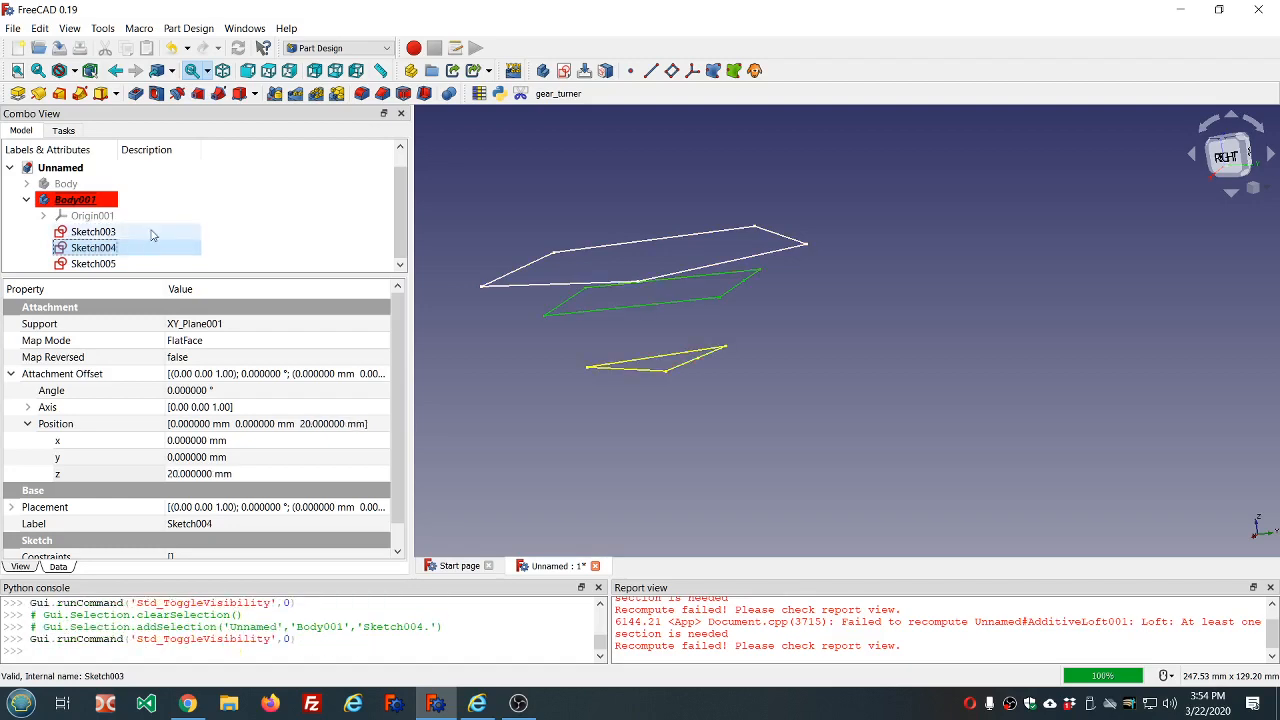
# Create an additive loft with the triangle sketch as profile and the square and pentagon sketches as sections
pyautogui.click(92, 215)
pyautogui.click(100, 232)
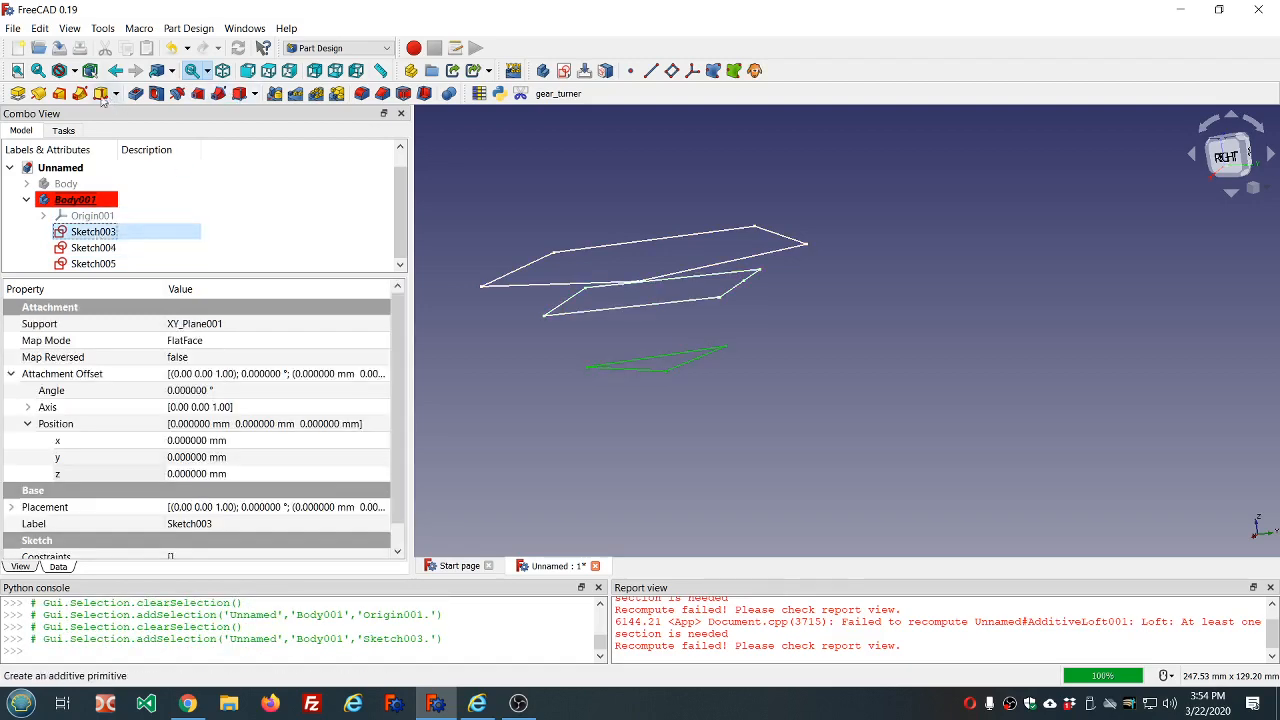
pyautogui.click(59, 93)
pyautogui.click(45, 303)
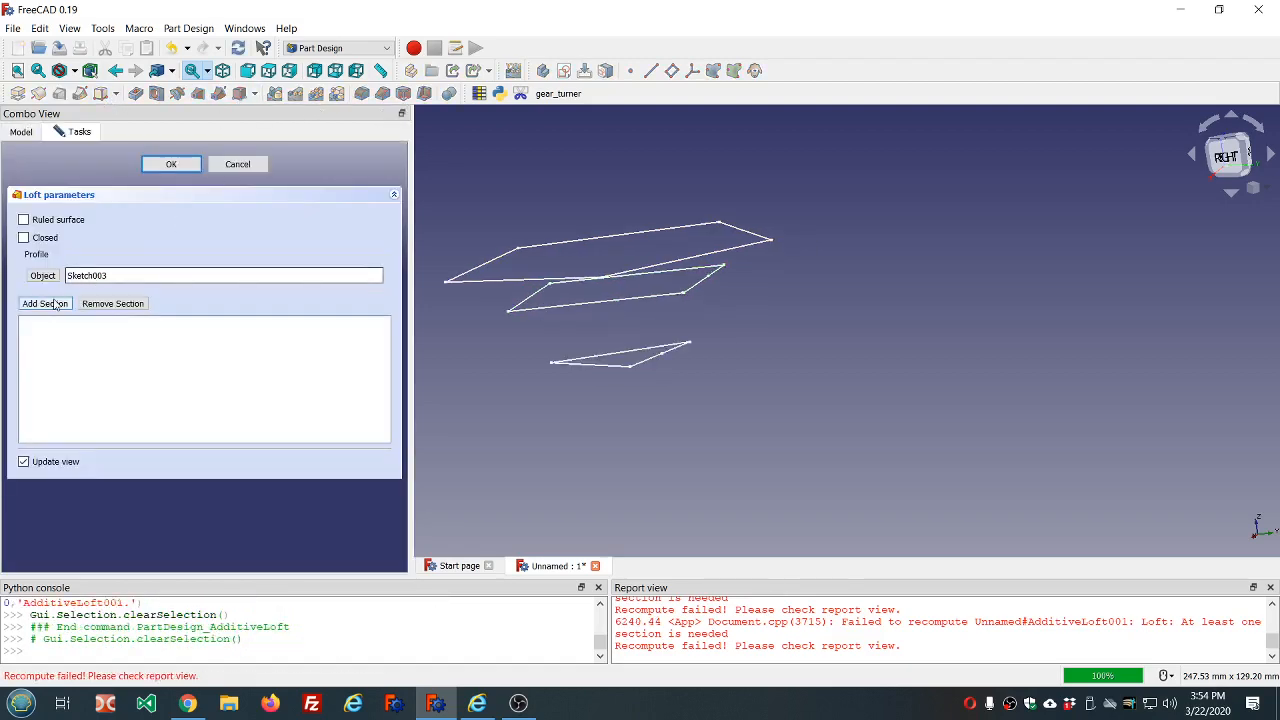
pyautogui.click(542, 311)
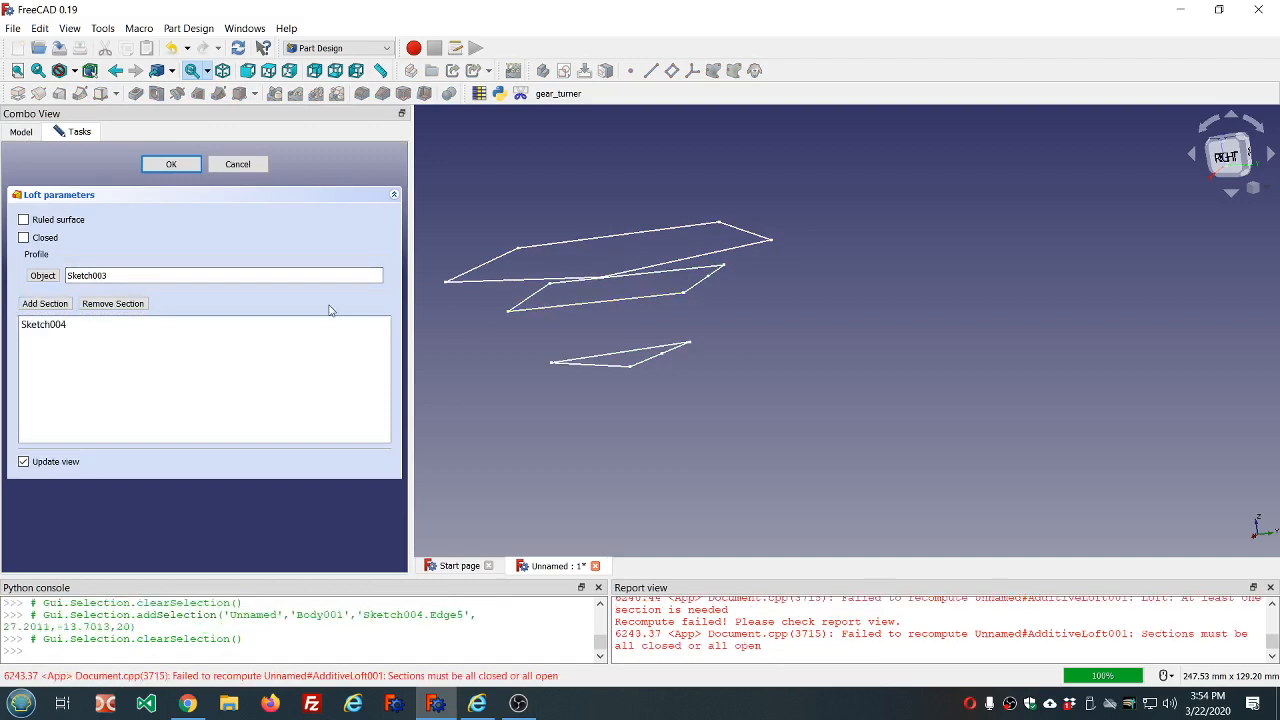
pyautogui.click(54, 308)
pyautogui.click(550, 282)
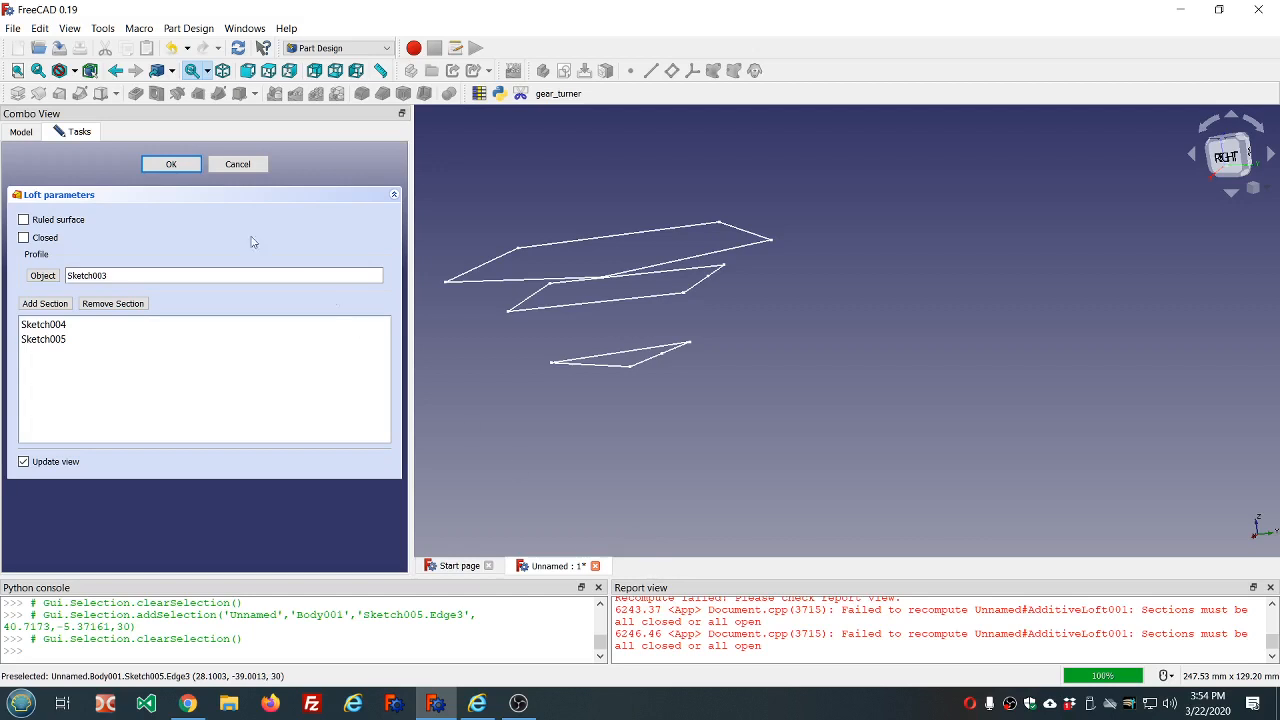
pyautogui.click(186, 166)
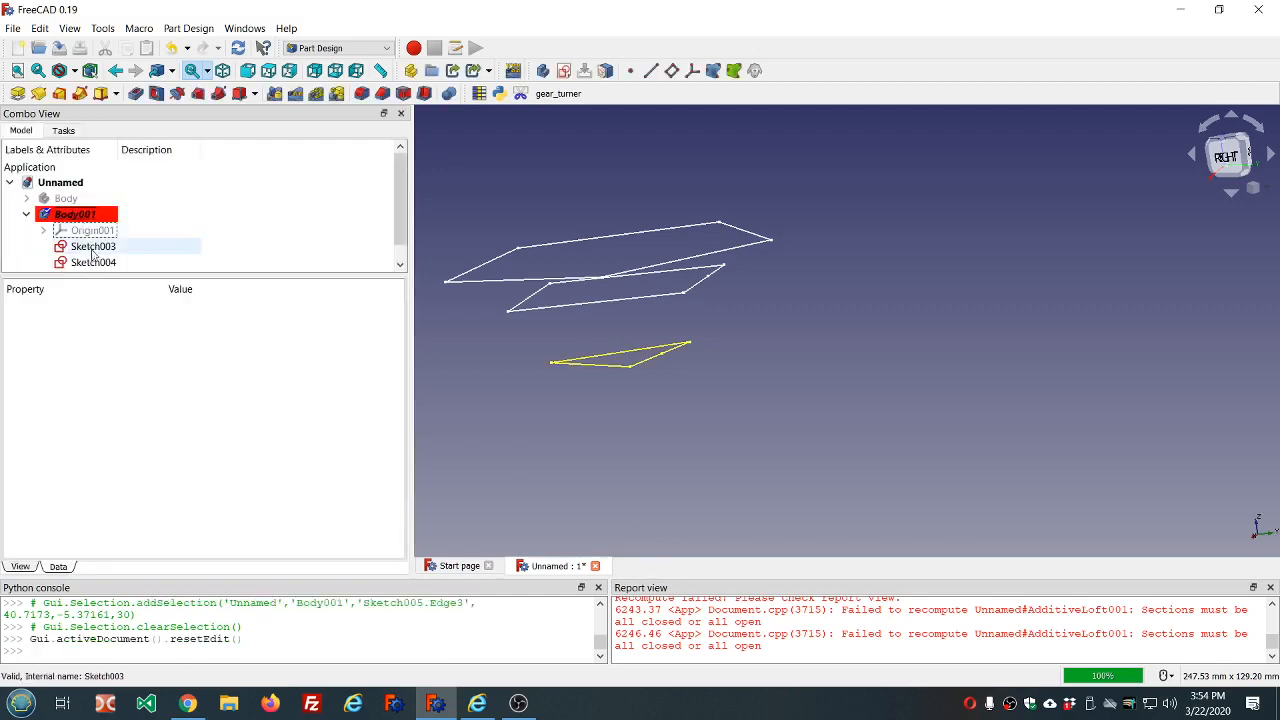
# With the triangle sketch selected, switch to the Sketcher workbench and clear the report view
pyautogui.scroll(-4, 468, 258)
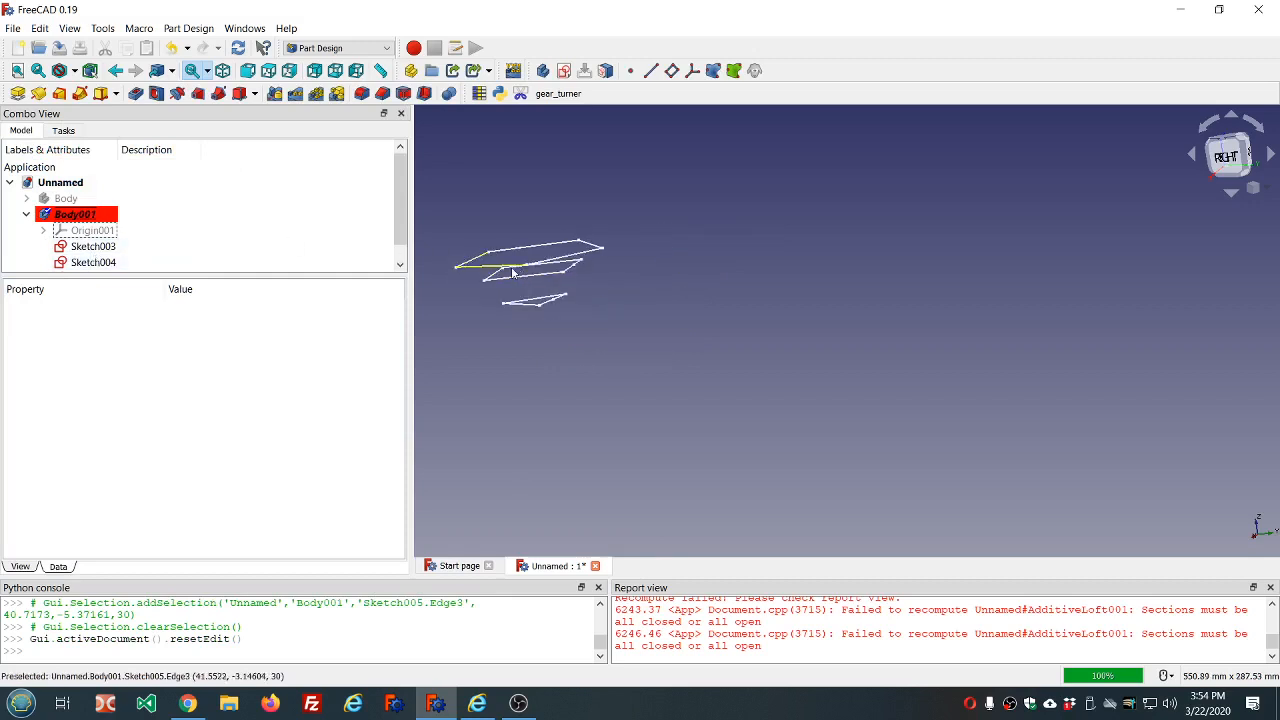
pyautogui.scroll(9, 495, 265)
pyautogui.scroll(-1, 581, 277)
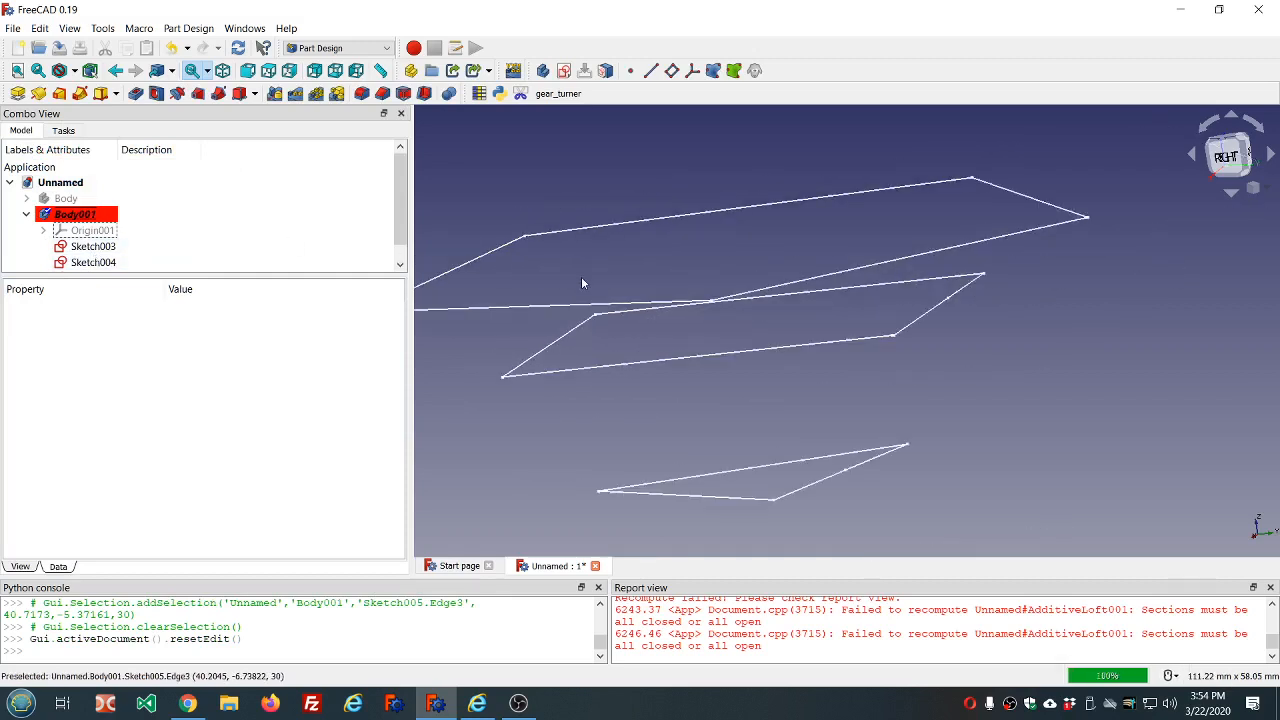
pyautogui.click(110, 250)
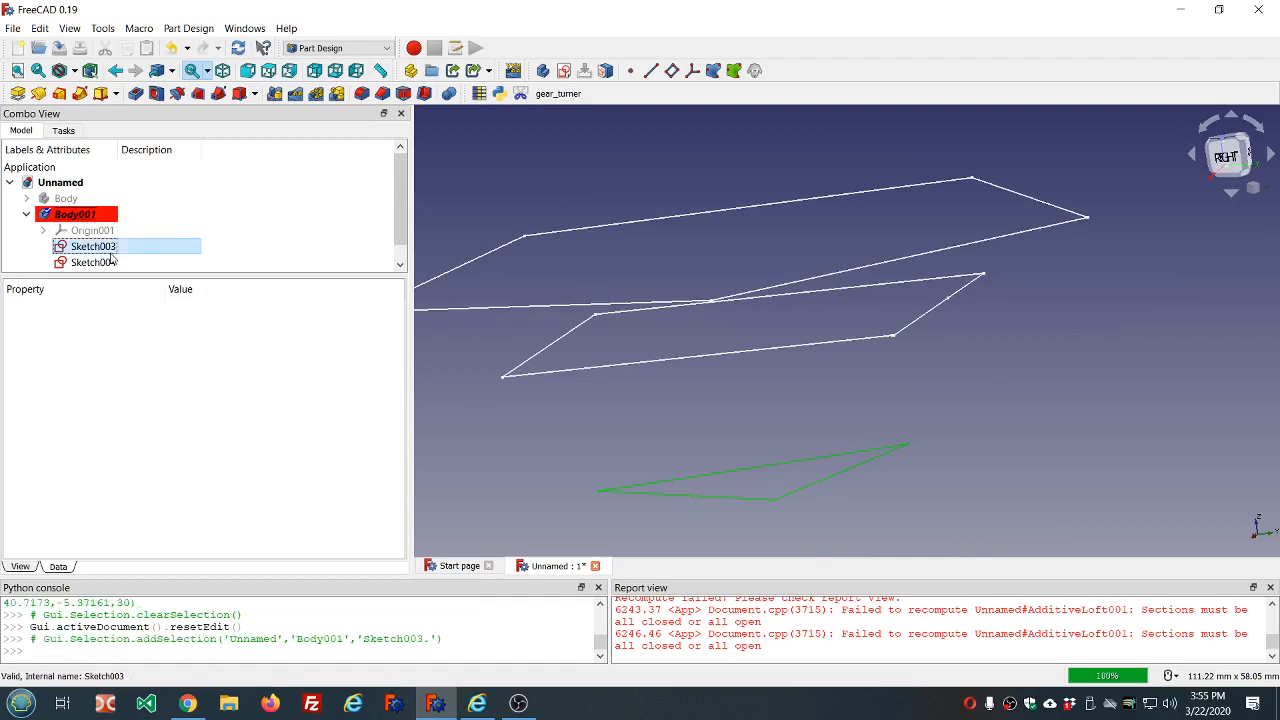
pyautogui.click(381, 49)
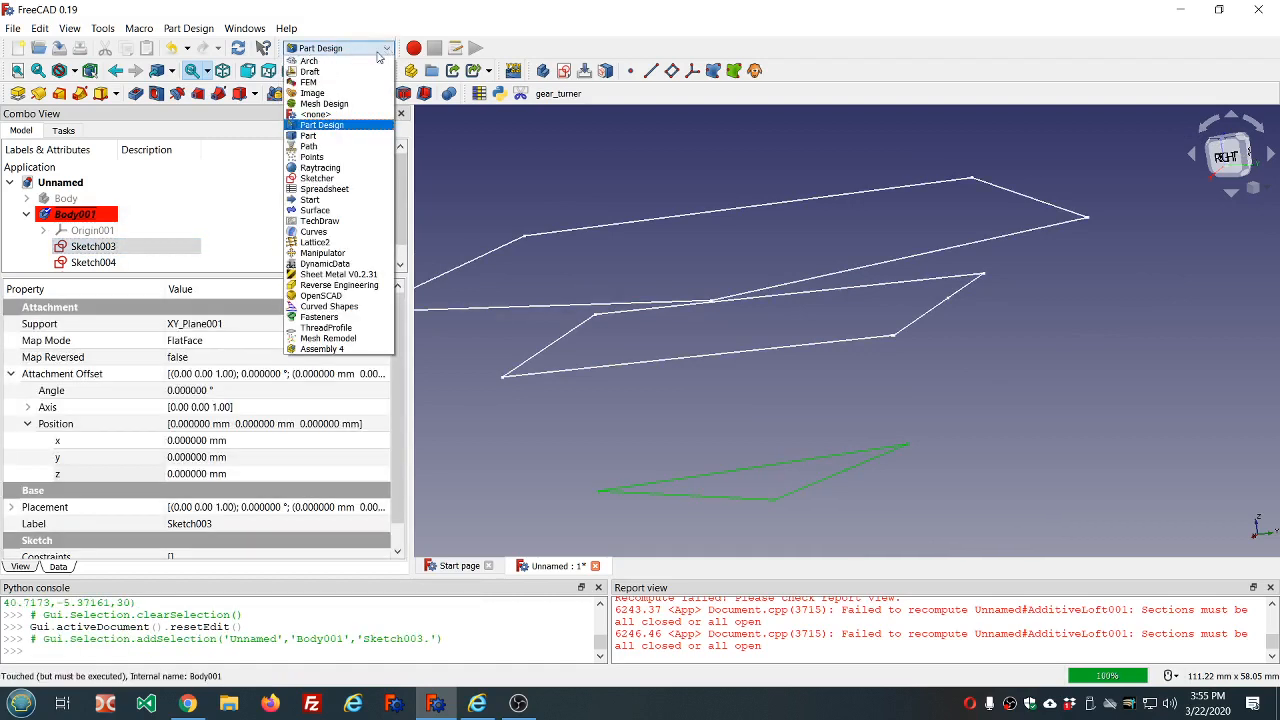
pyautogui.click(337, 179)
pyautogui.rightClick(735, 619)
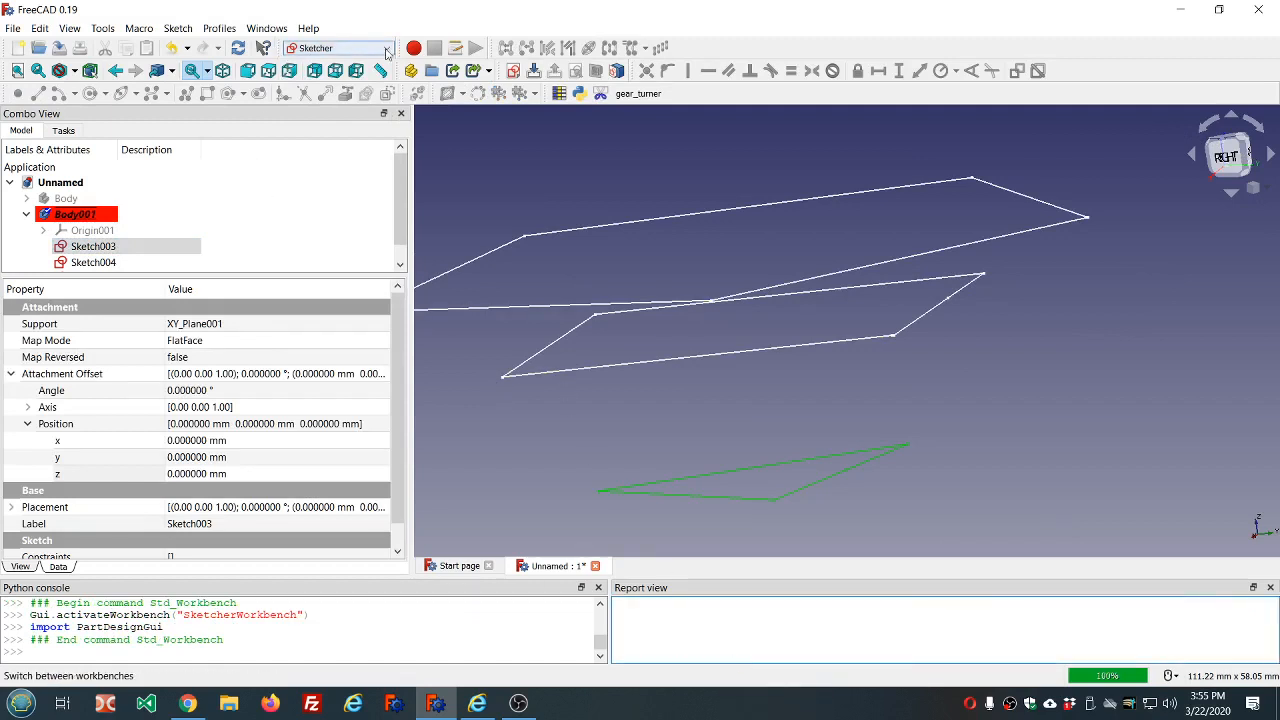
# Validate the triangle sketch for missing coincidences at tolerances 0.0001 and 0.1, and close the validation
pyautogui.click(176, 28)
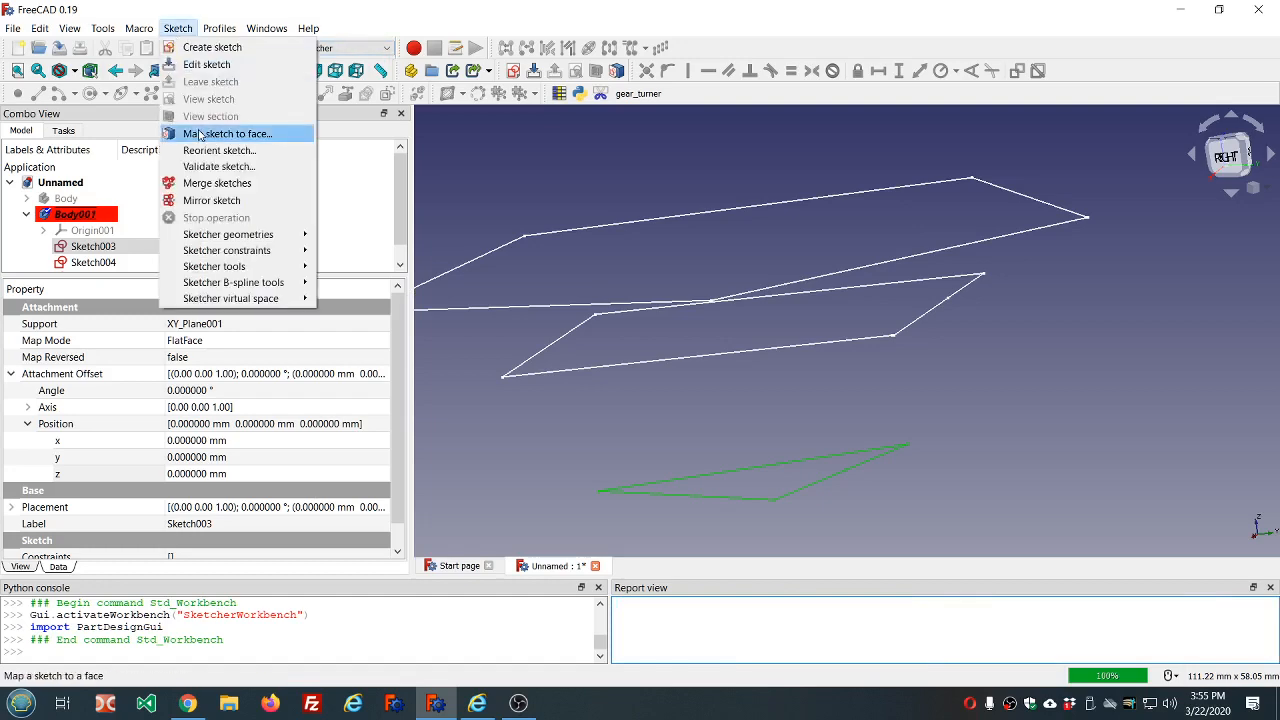
pyautogui.click(214, 166)
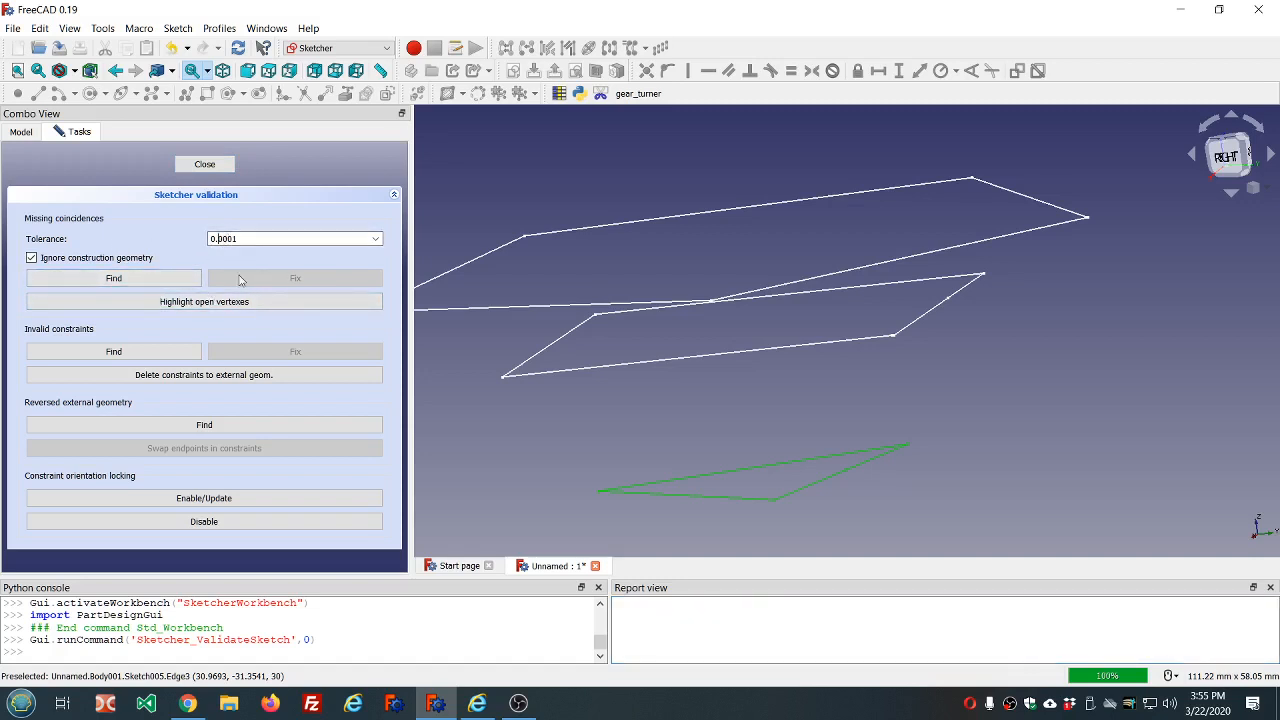
pyautogui.click(140, 283)
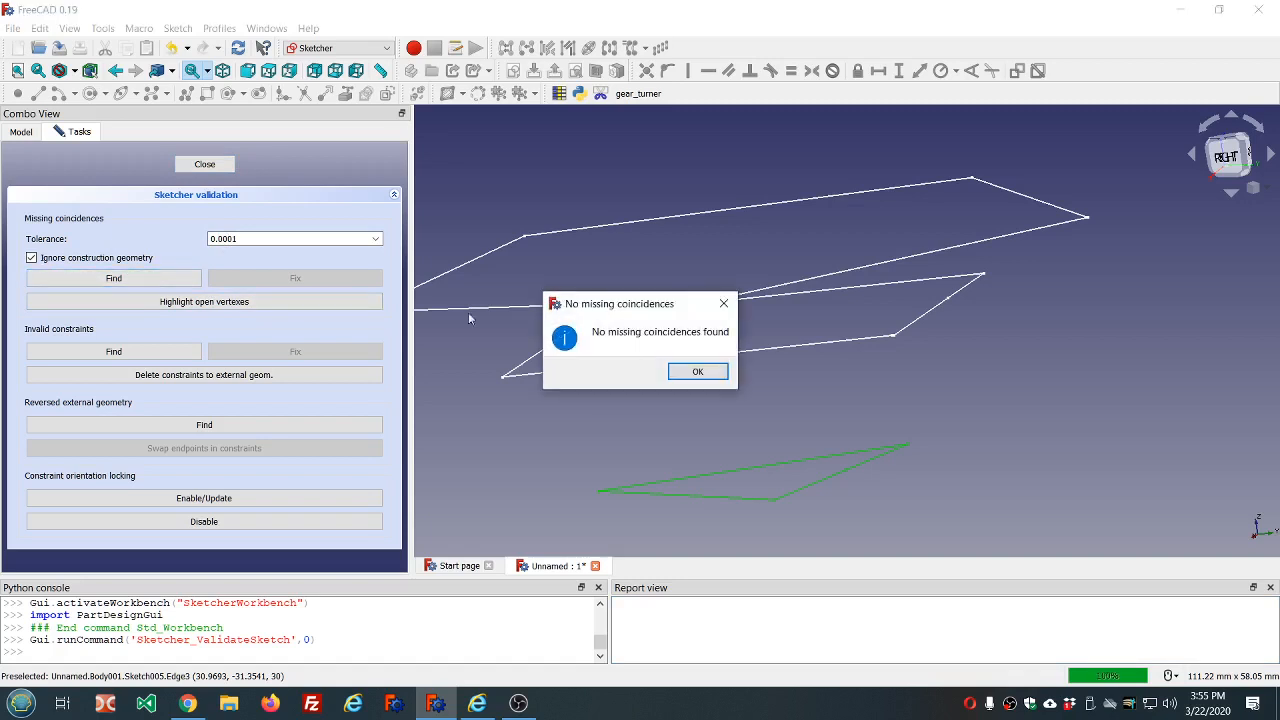
pyautogui.click(697, 371)
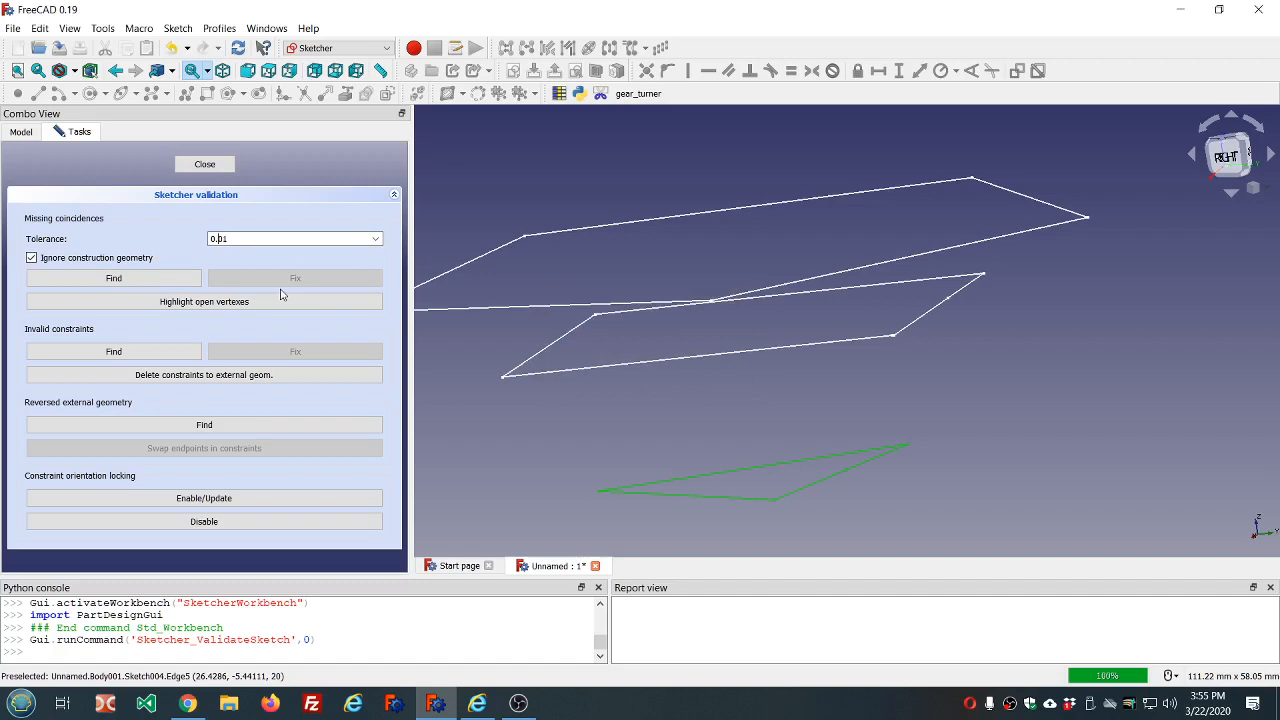
pyautogui.click(157, 283)
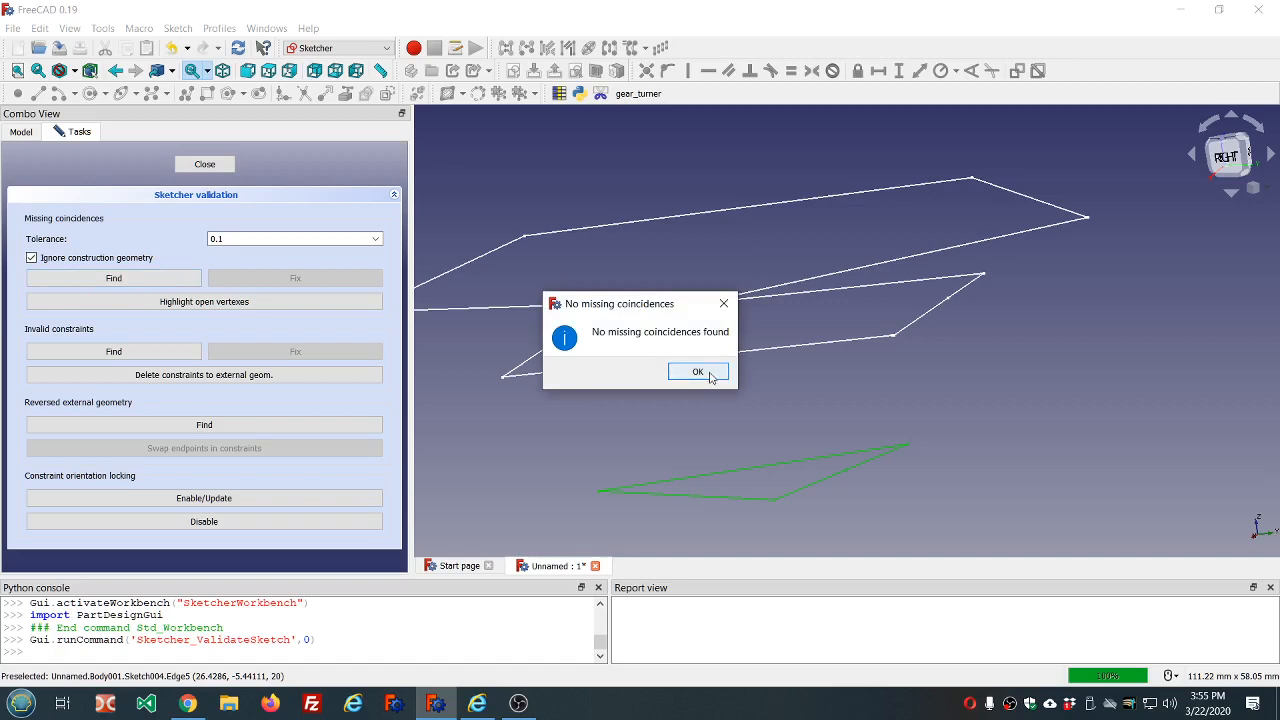
pyautogui.click(709, 373)
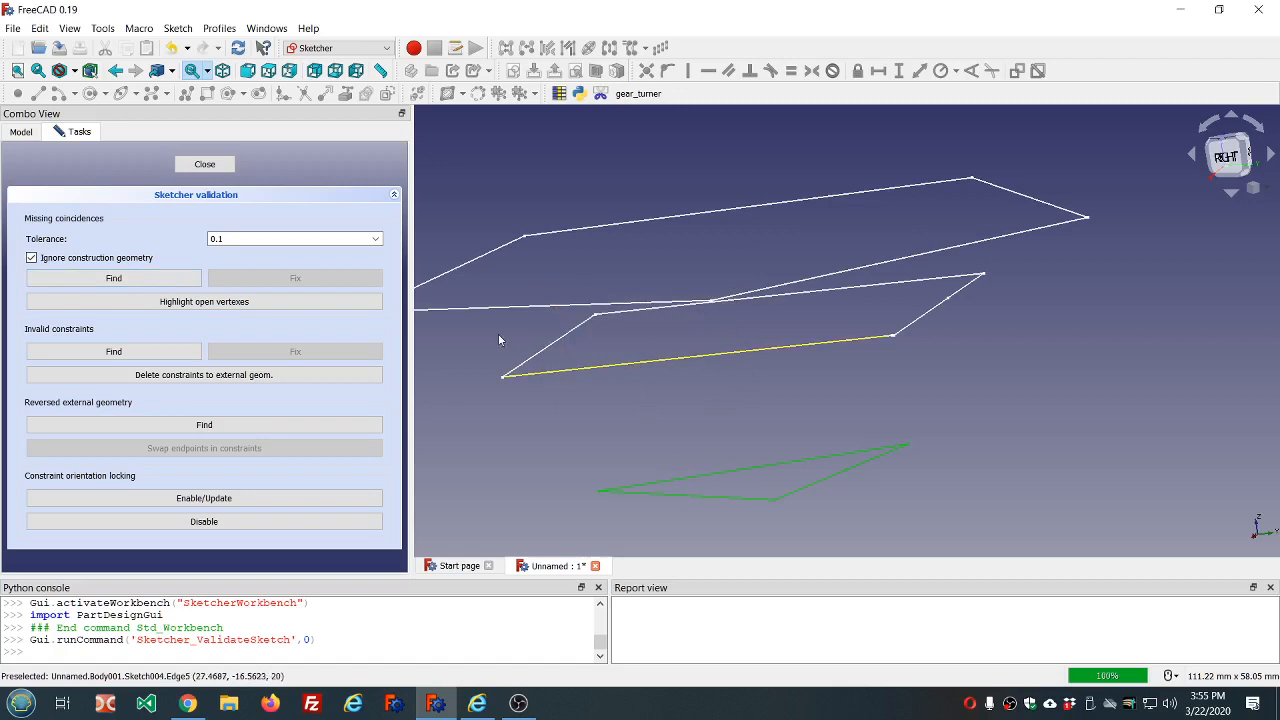
pyautogui.click(206, 164)
# Validate the square sketch for missing coincidences at tolerances 0.0001, 0.001, 0.01 and 0.1, and close the validation
pyautogui.click(95, 262)
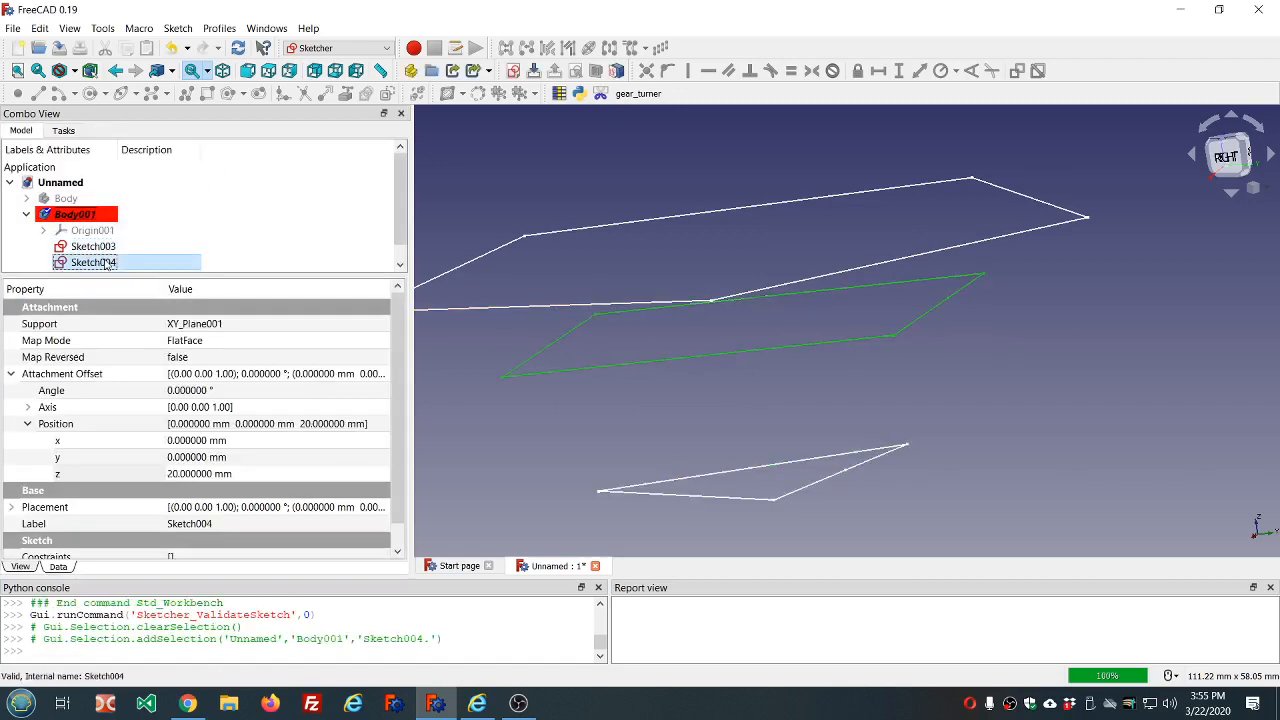
pyautogui.click(177, 29)
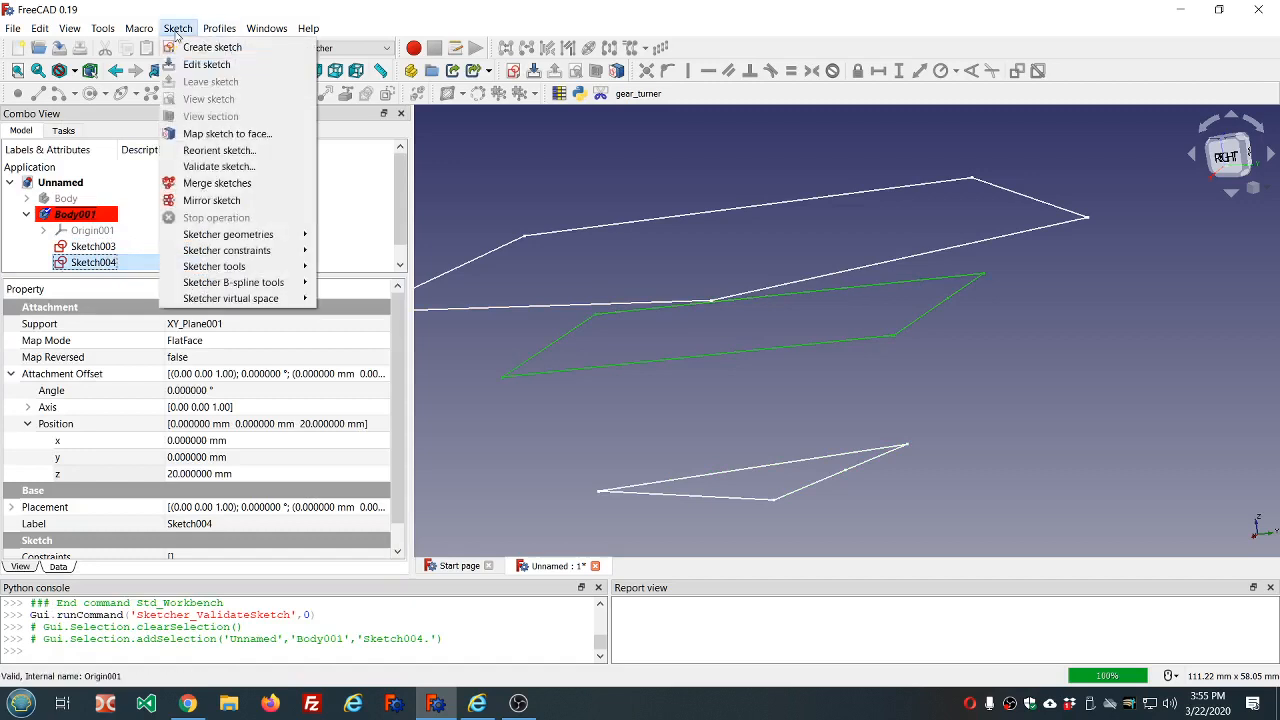
pyautogui.click(219, 166)
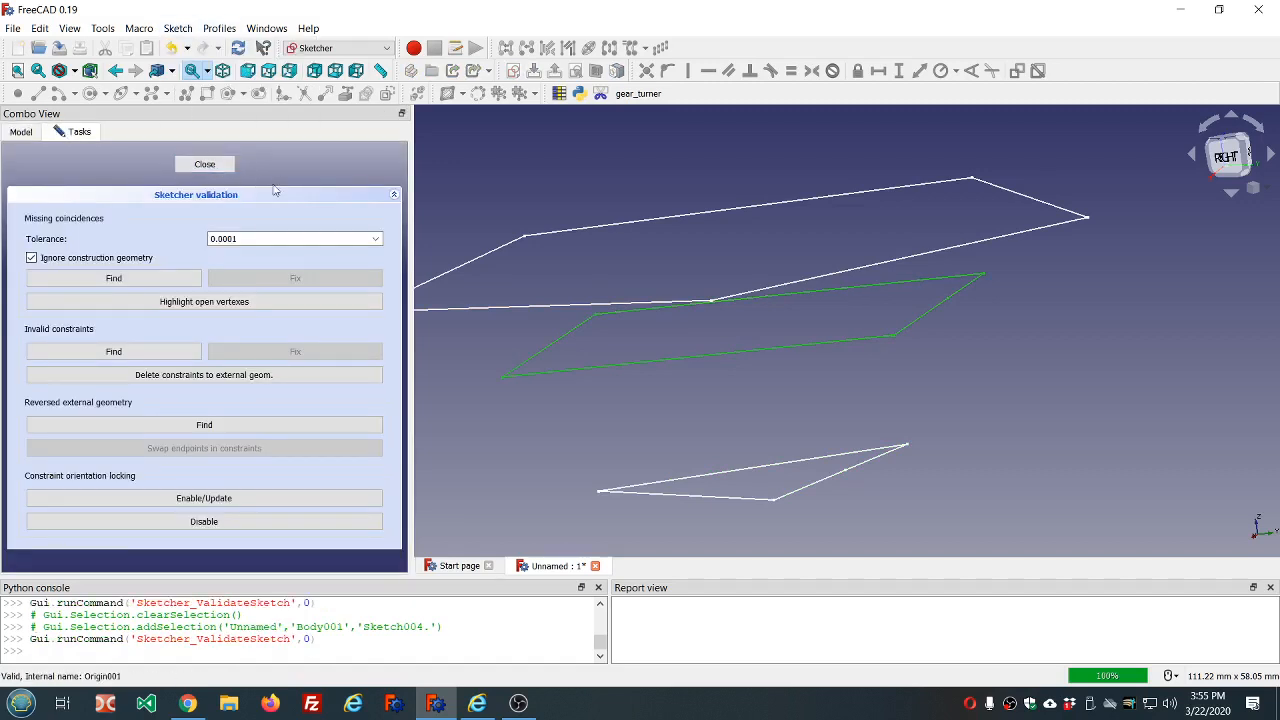
pyautogui.click(168, 284)
pyautogui.click(697, 371)
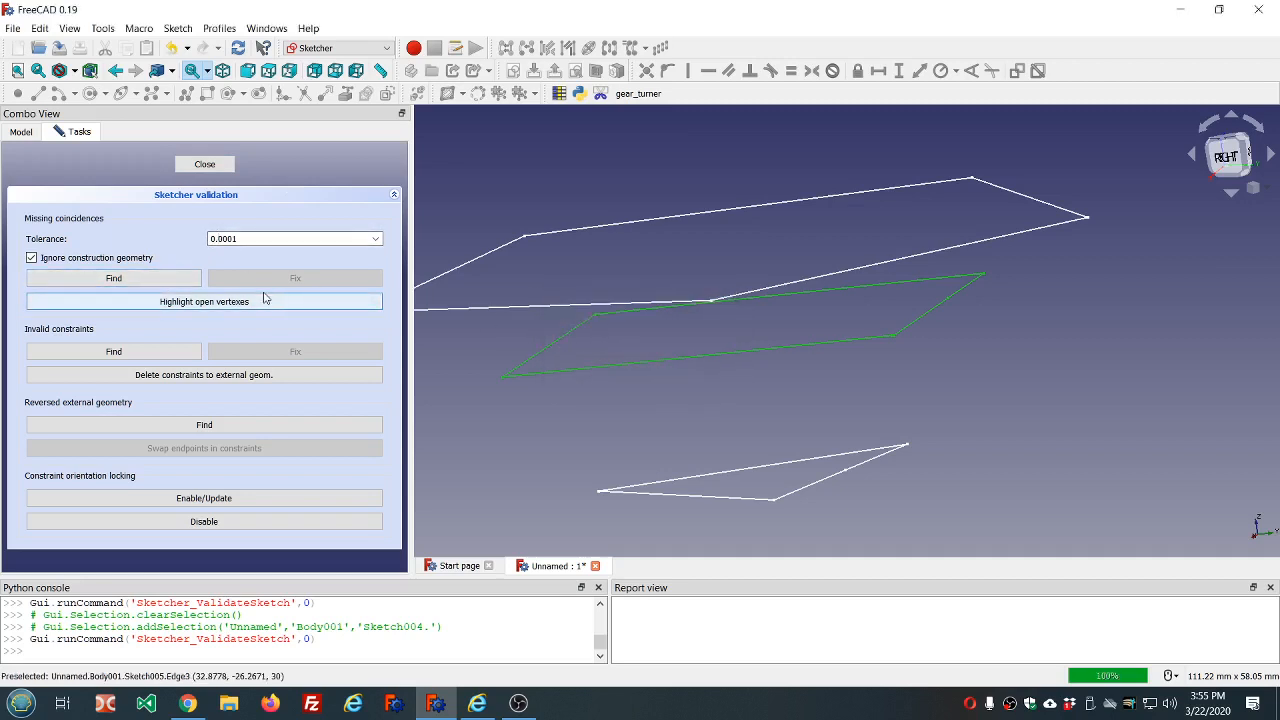
pyautogui.click(140, 280)
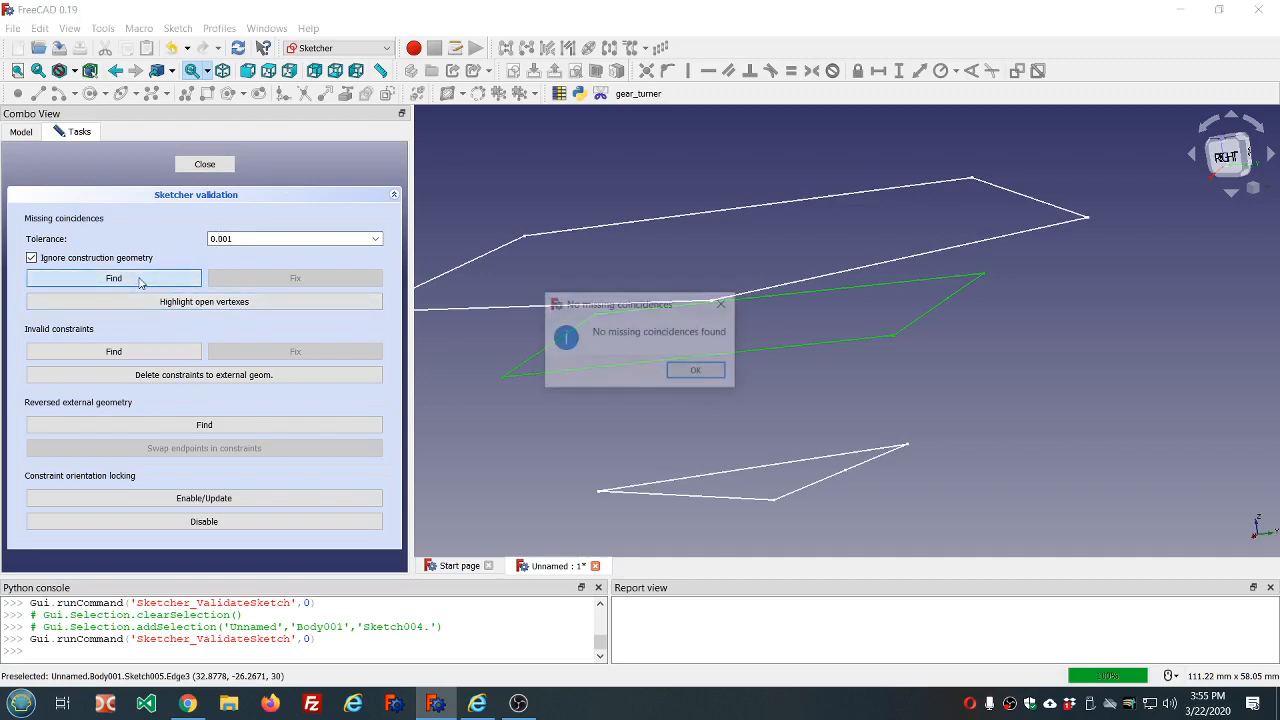
pyautogui.click(697, 371)
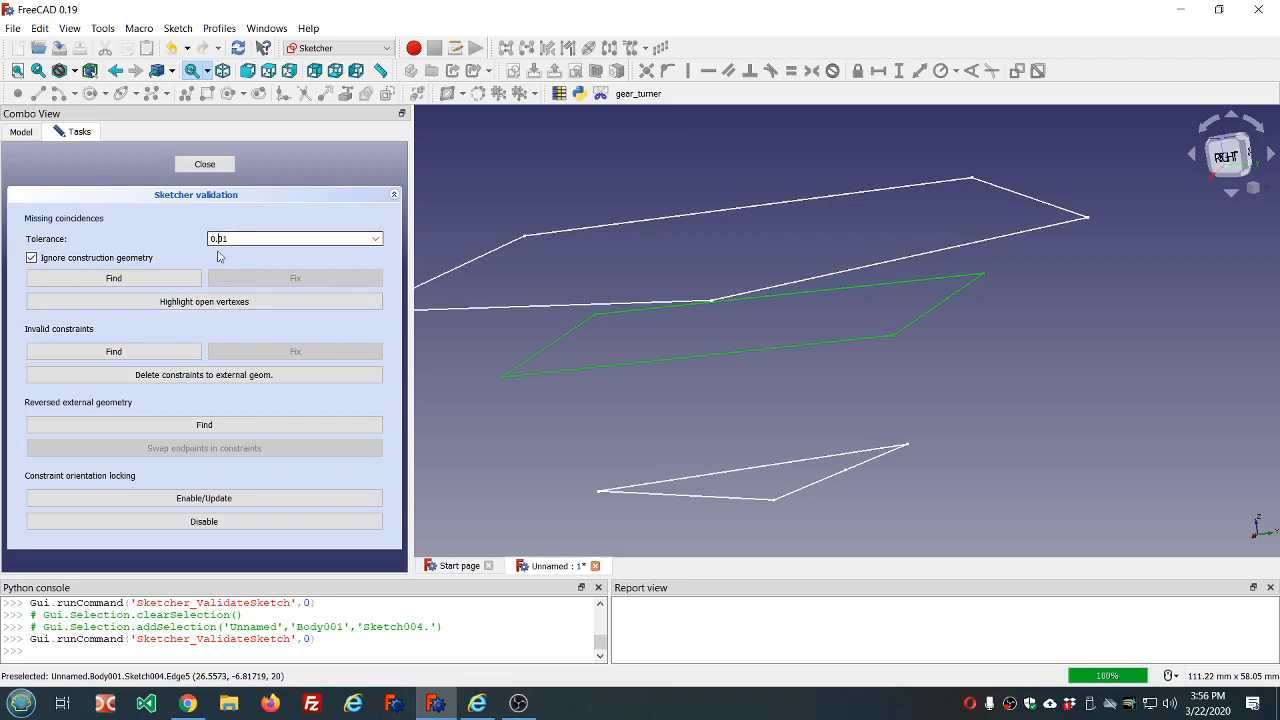
pyautogui.click(173, 281)
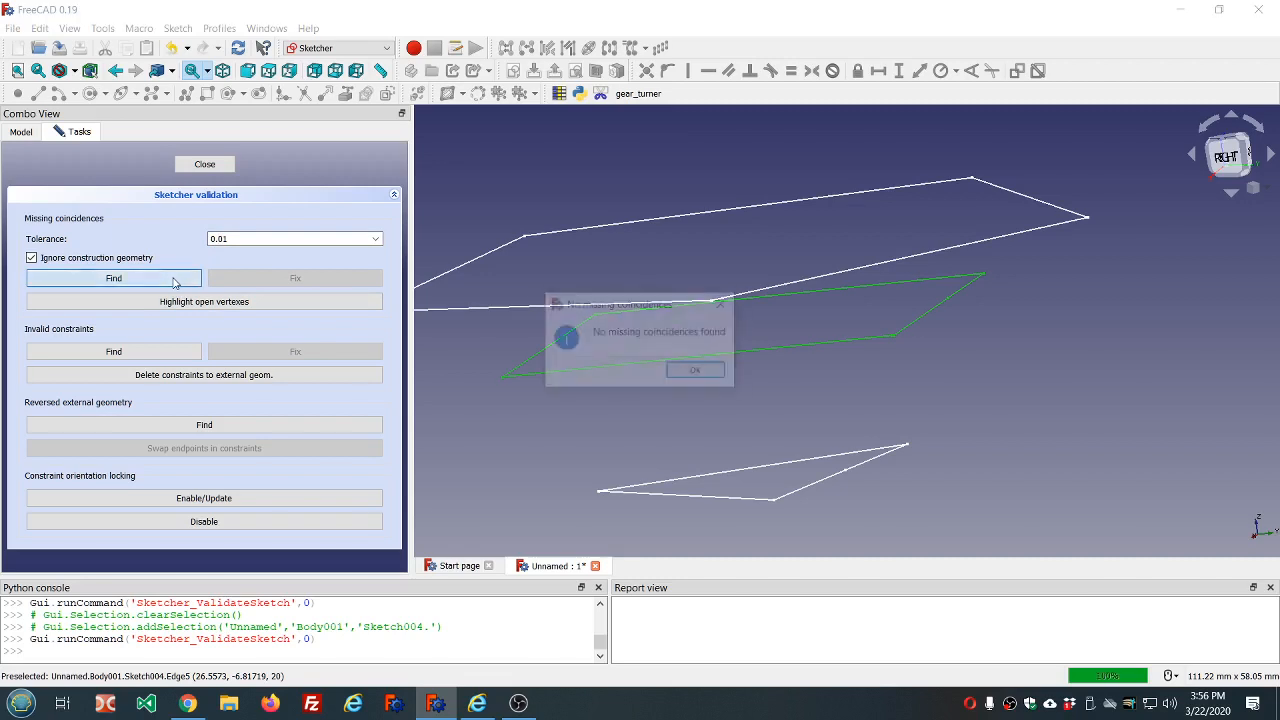
pyautogui.click(698, 373)
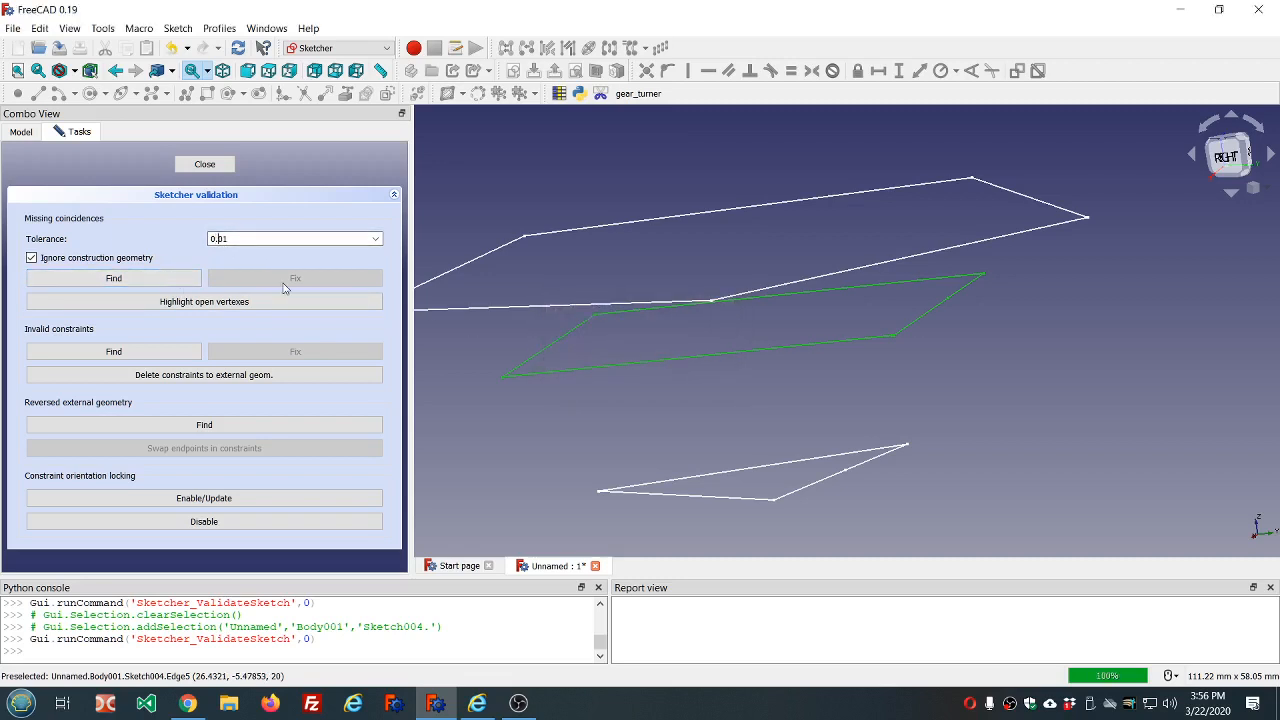
pyautogui.click(114, 278)
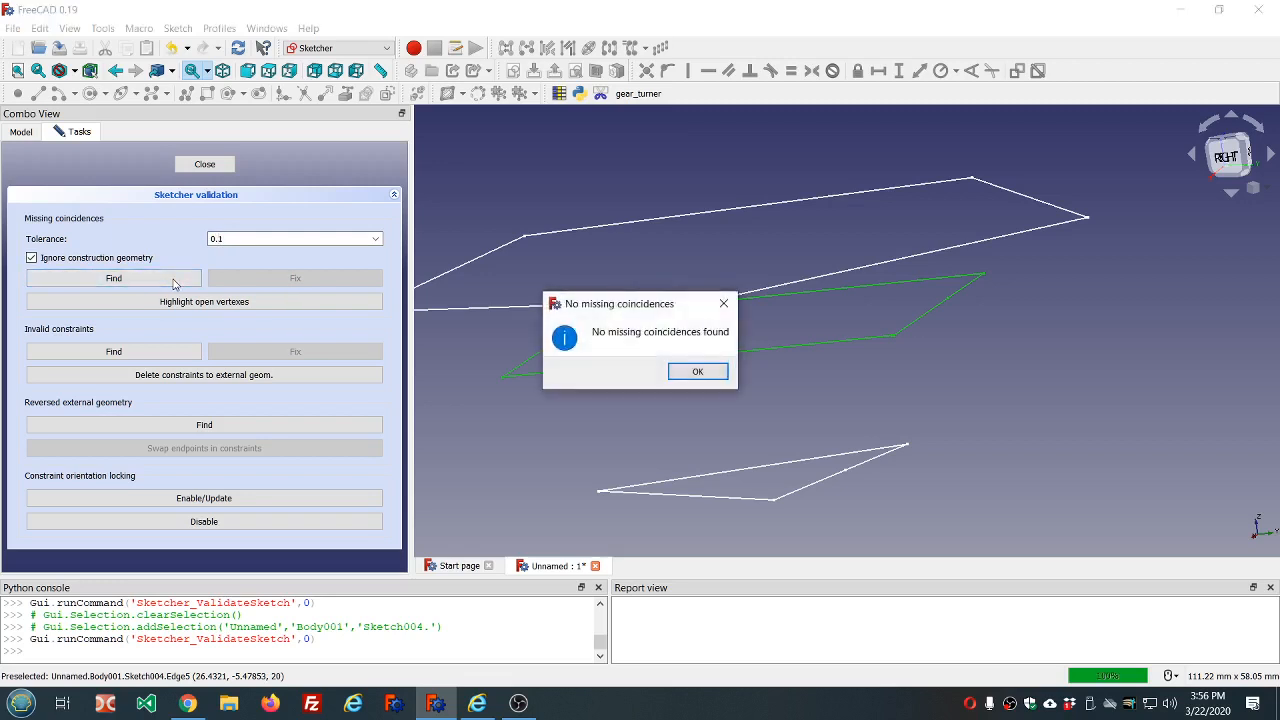
pyautogui.click(699, 372)
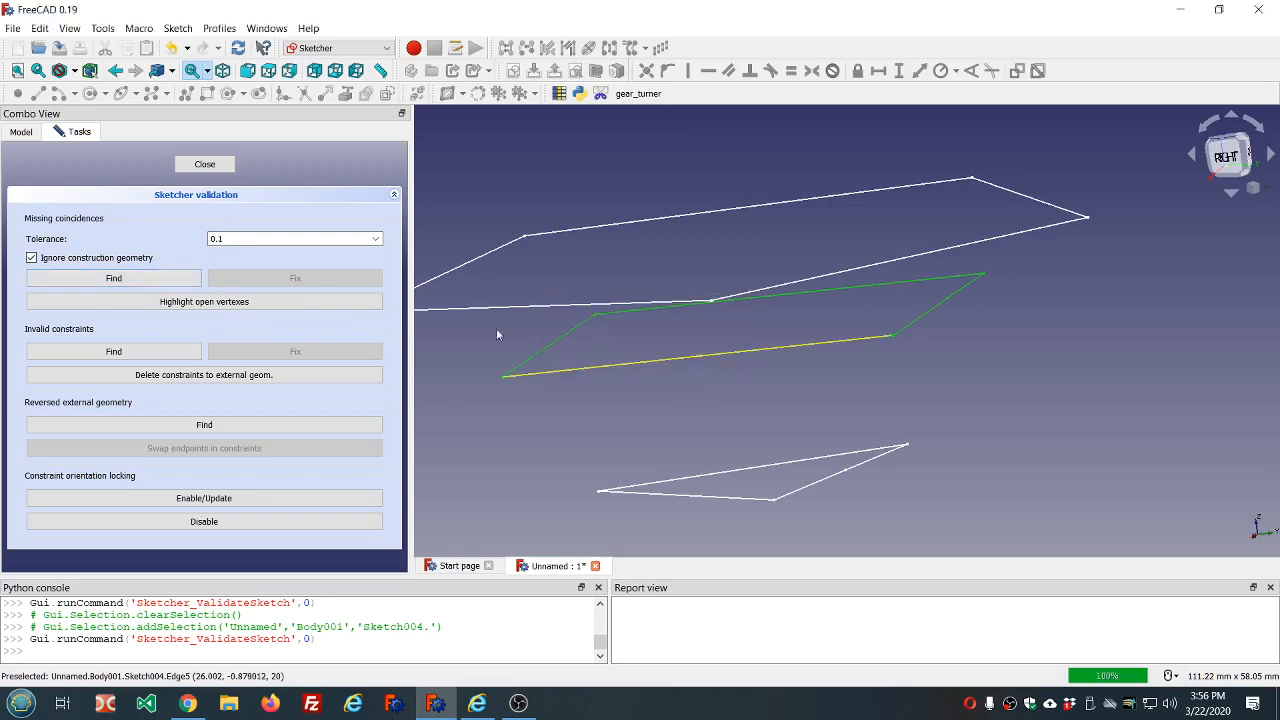
pyautogui.click(204, 164)
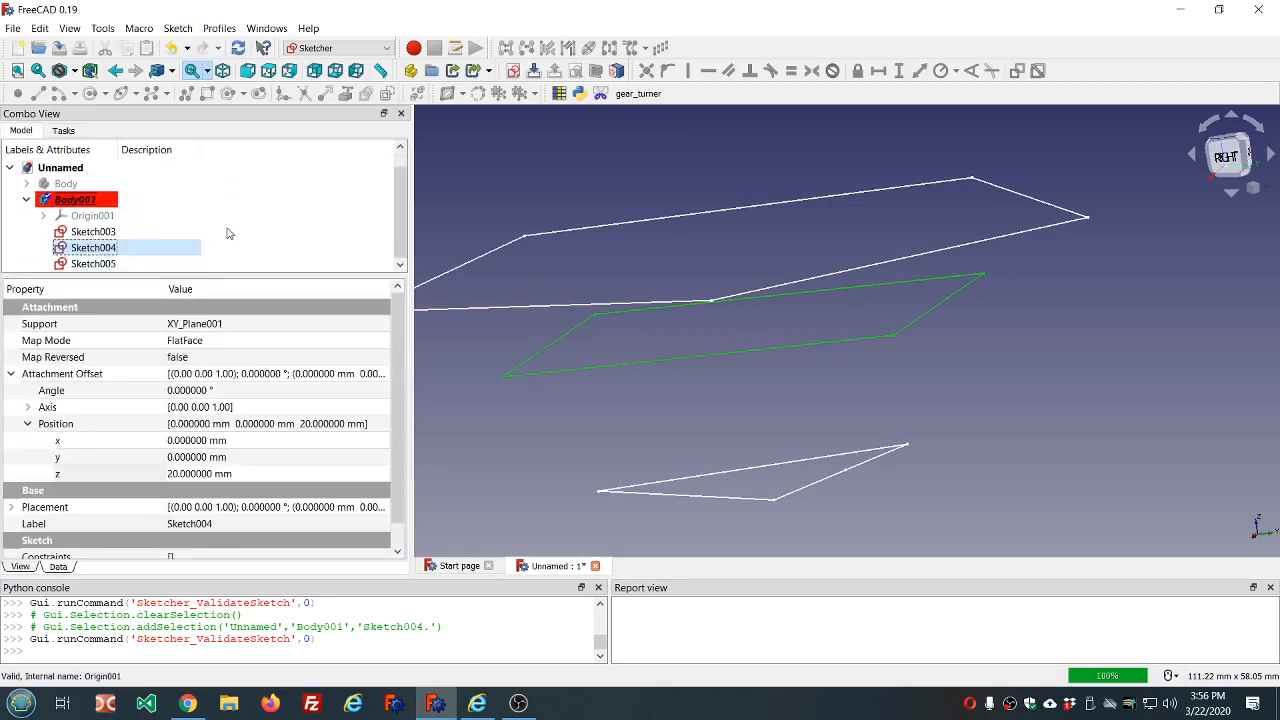
# Validate the pentagon sketch for missing coincidences at tolerances 0.0001, 0.001, 0.01 and 0.1, and close the validation
pyautogui.click(118, 263)
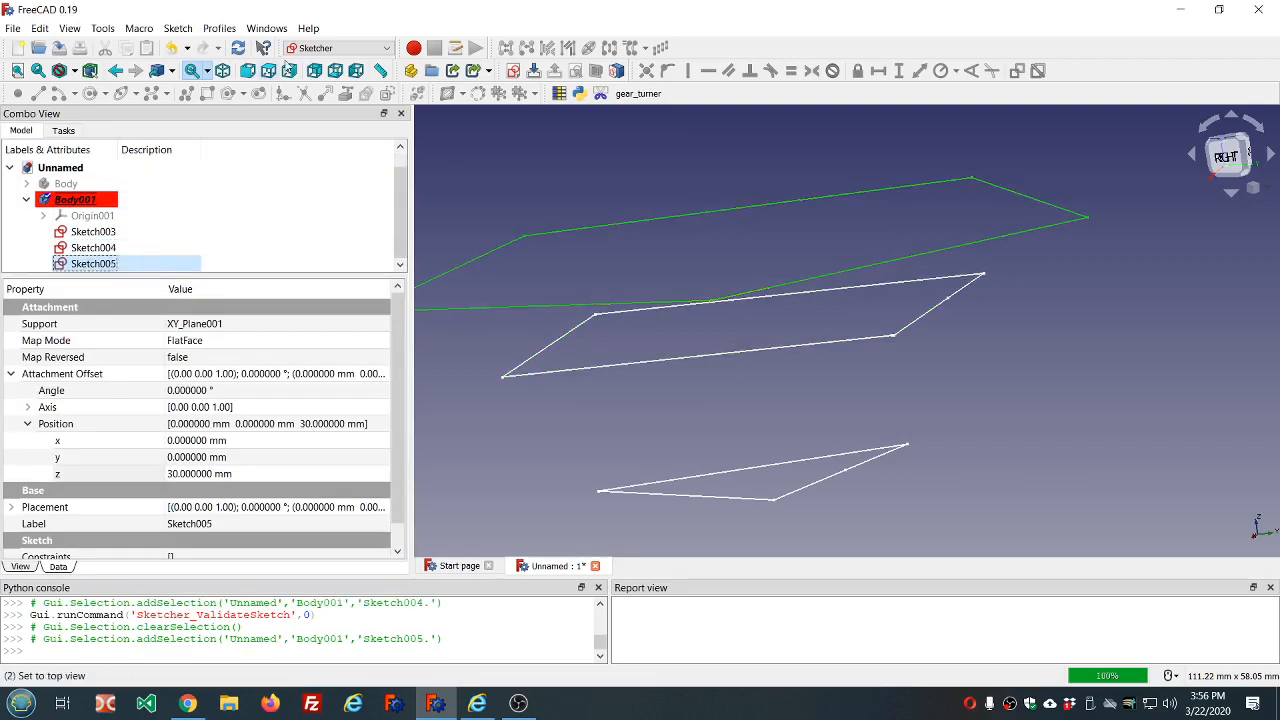
pyautogui.click(178, 28)
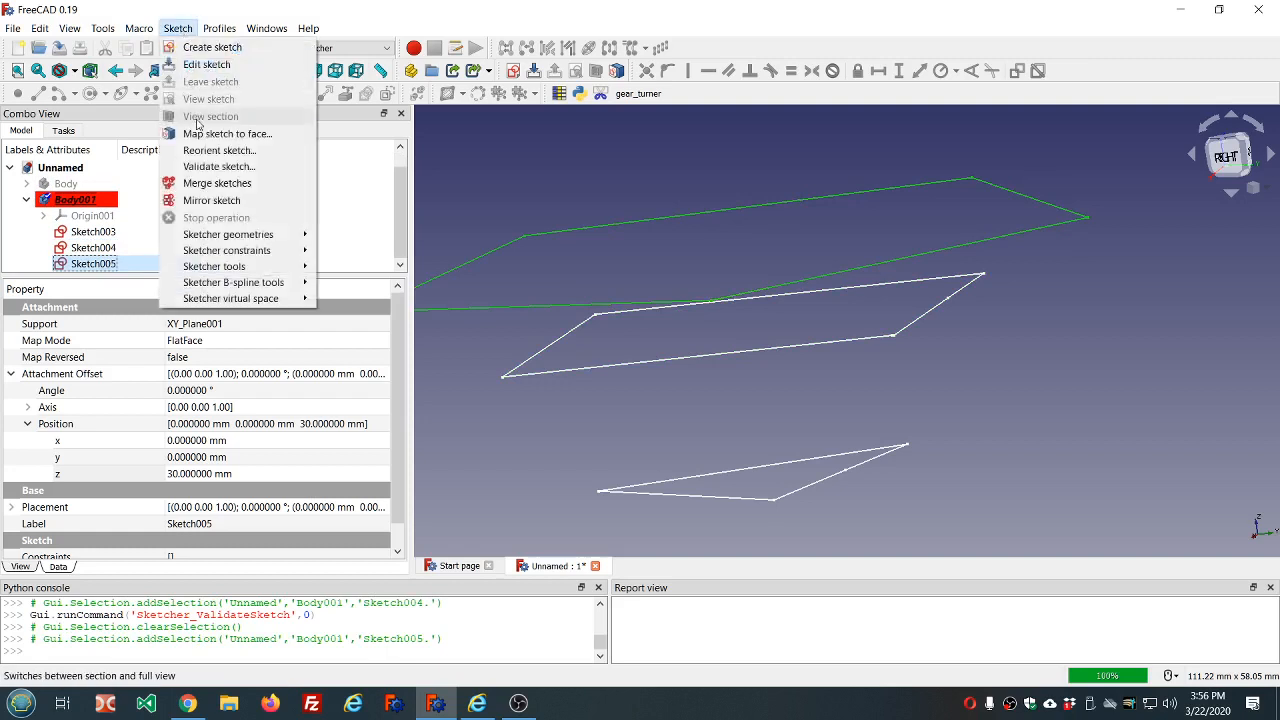
pyautogui.click(219, 167)
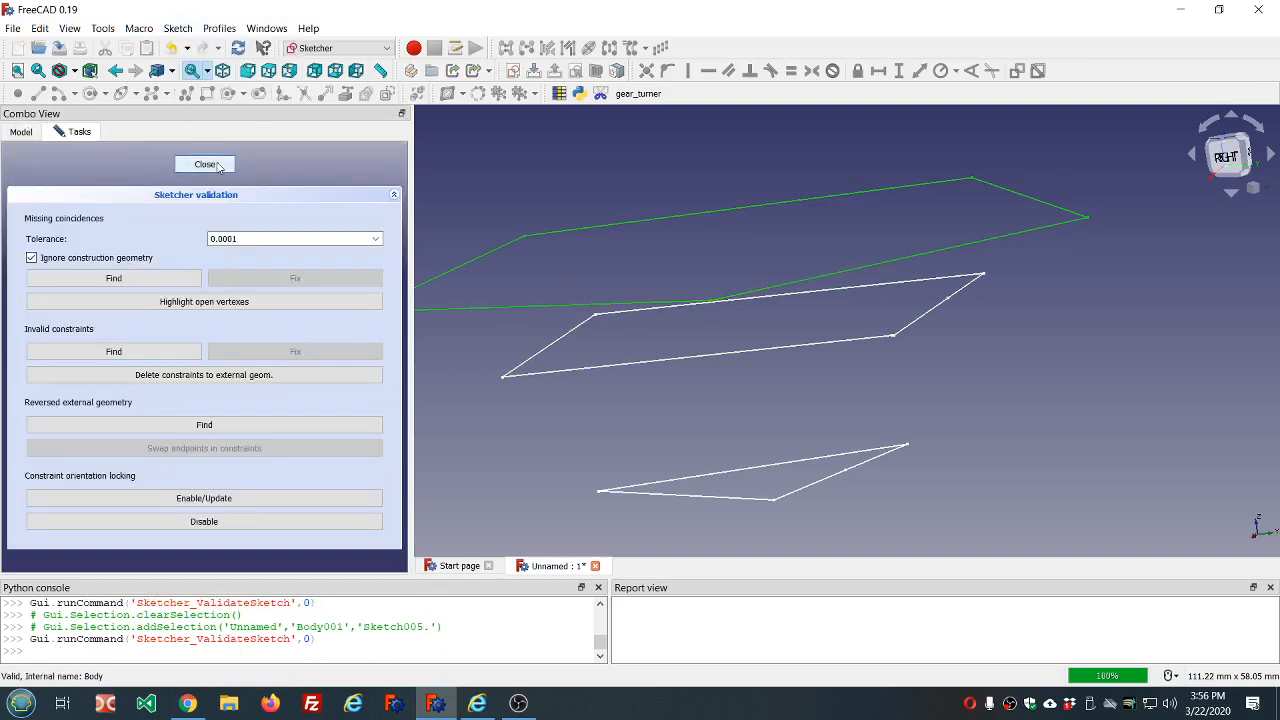
pyautogui.click(140, 280)
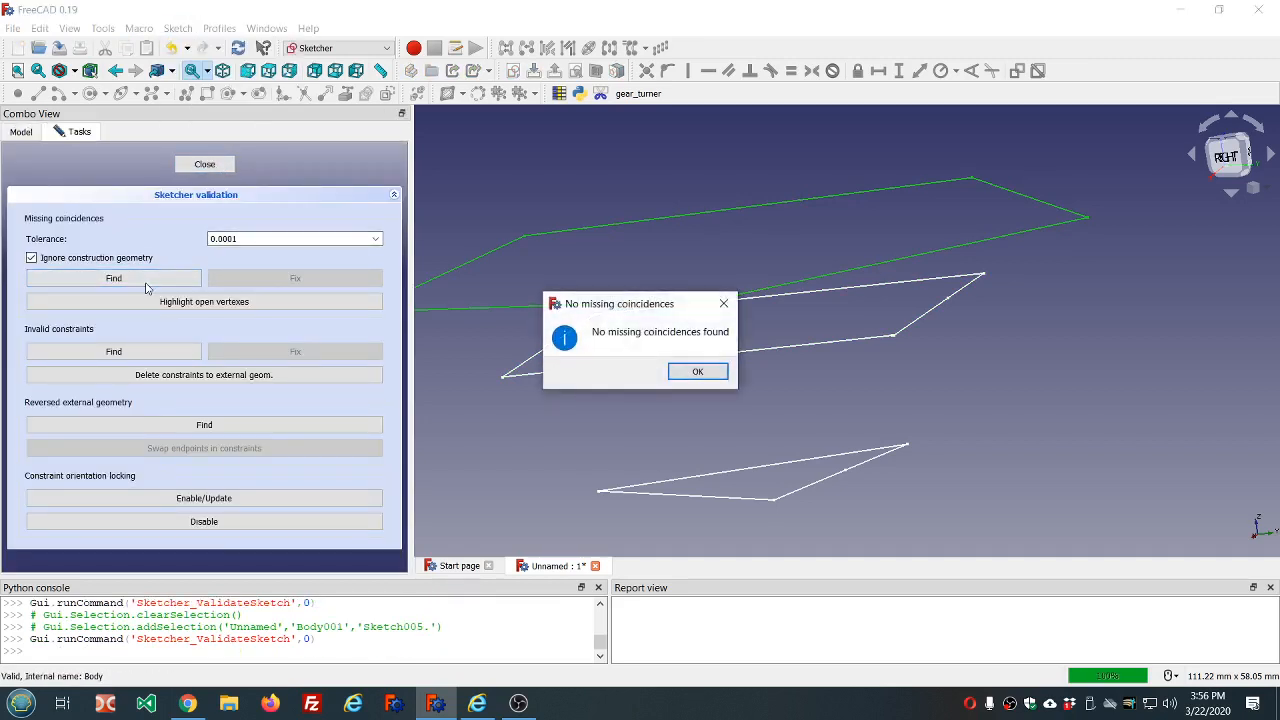
pyautogui.click(710, 378)
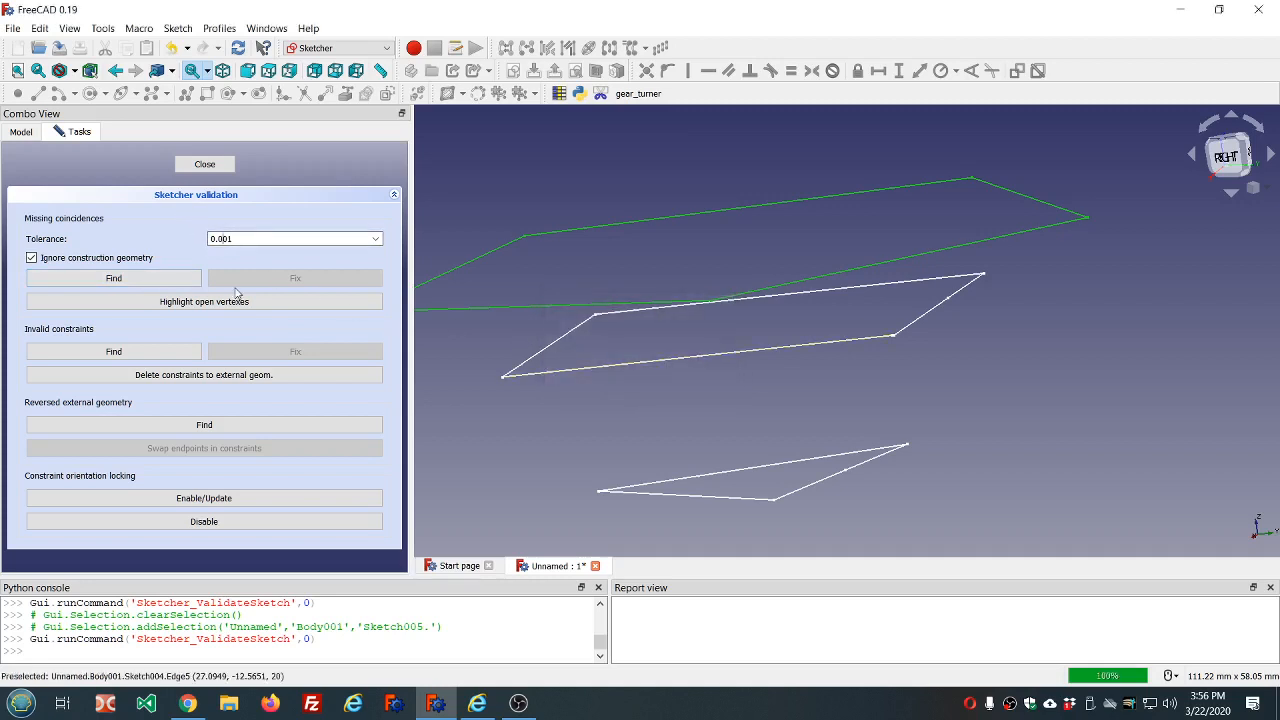
pyautogui.click(180, 280)
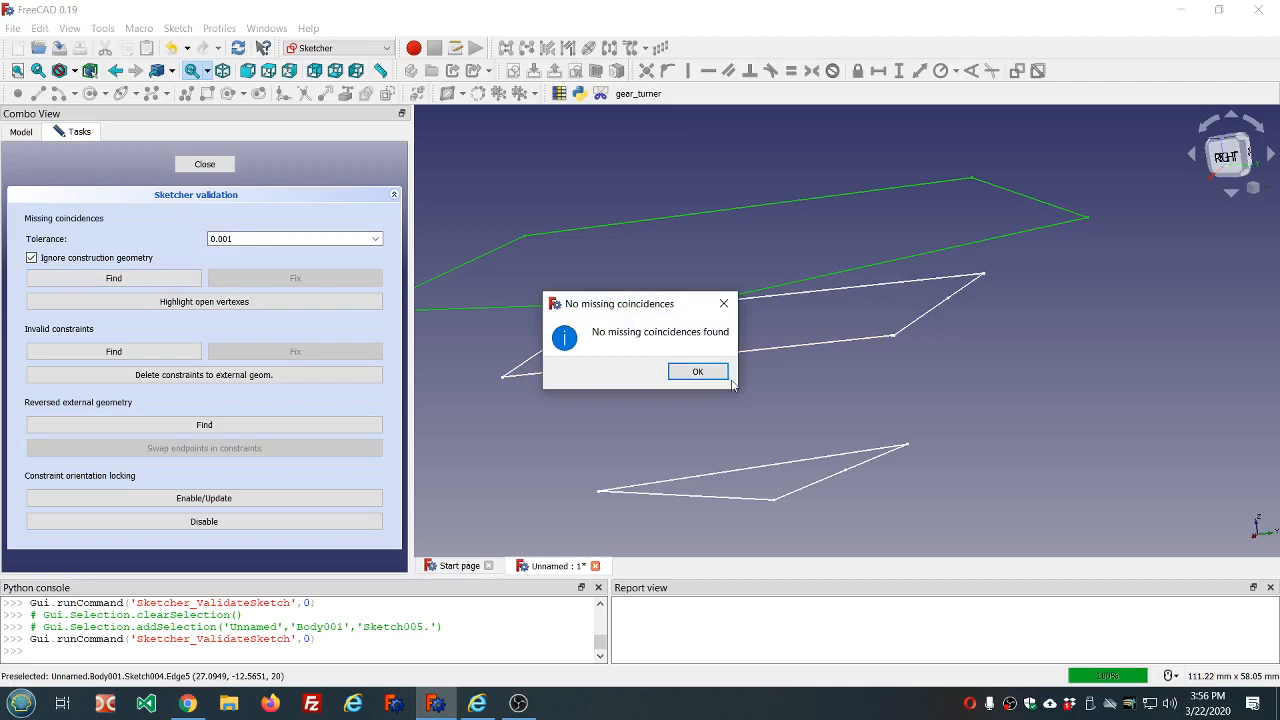
pyautogui.click(698, 372)
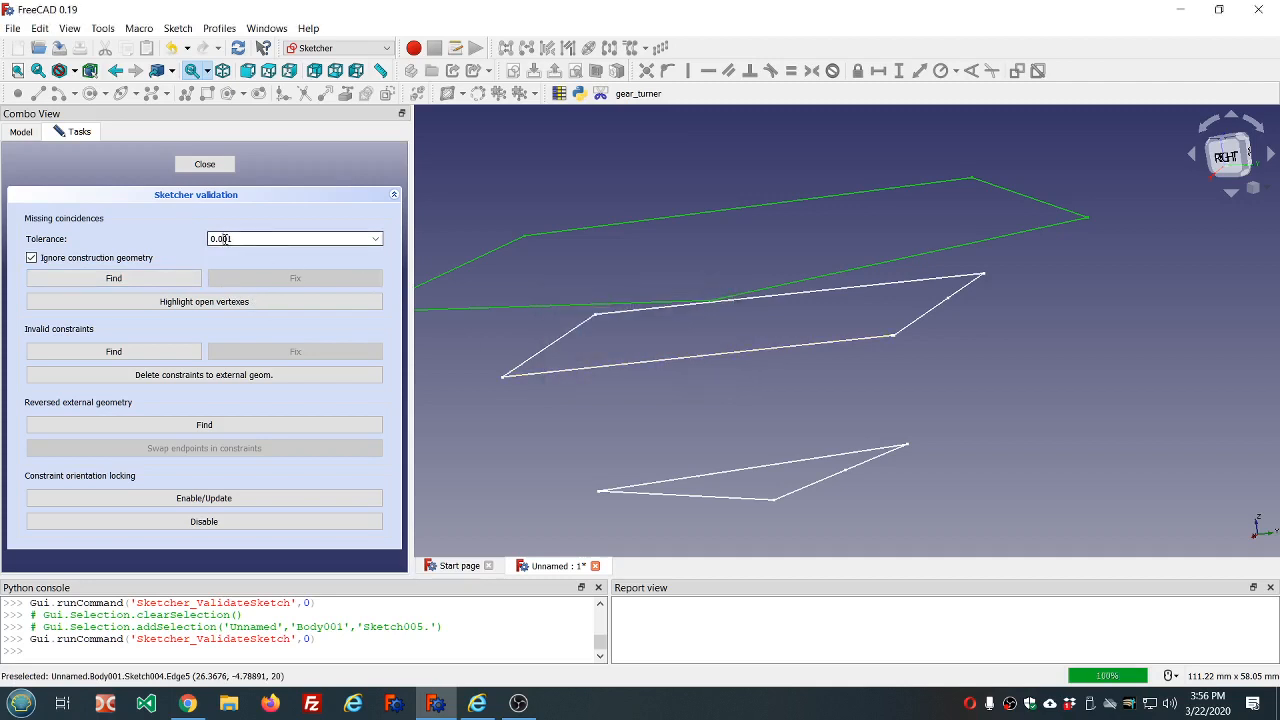
pyautogui.click(184, 280)
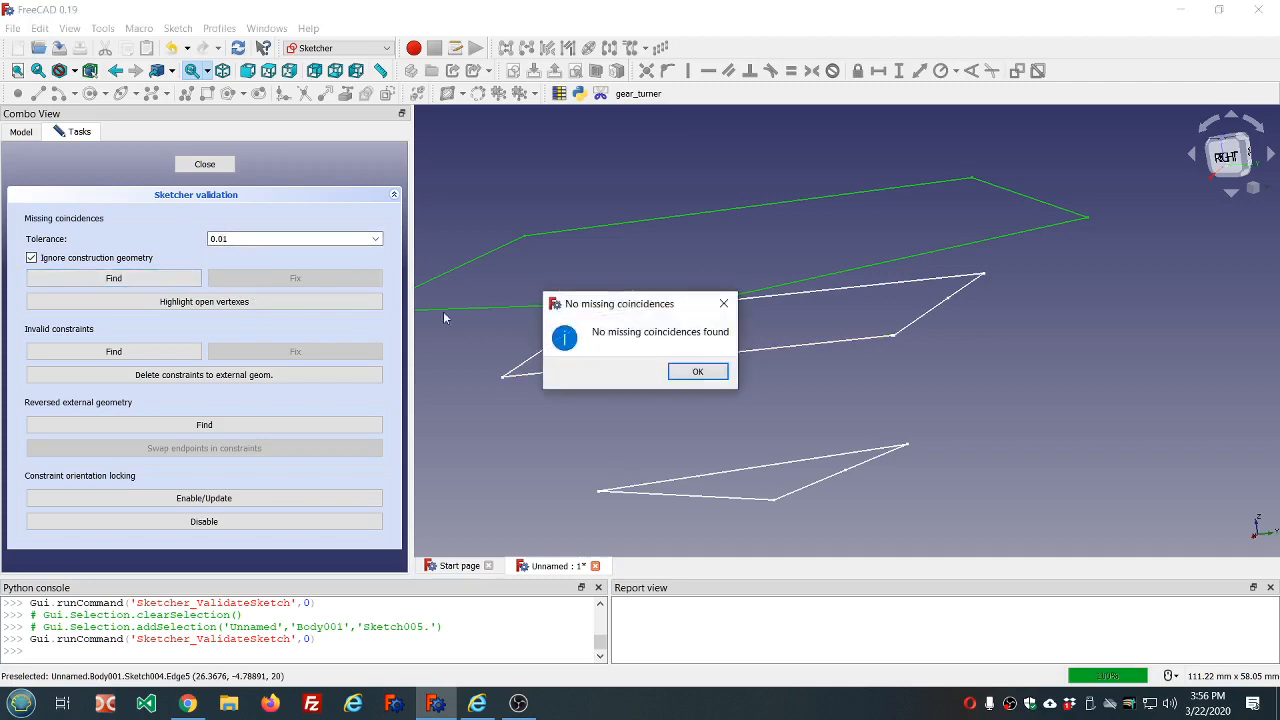
pyautogui.click(698, 372)
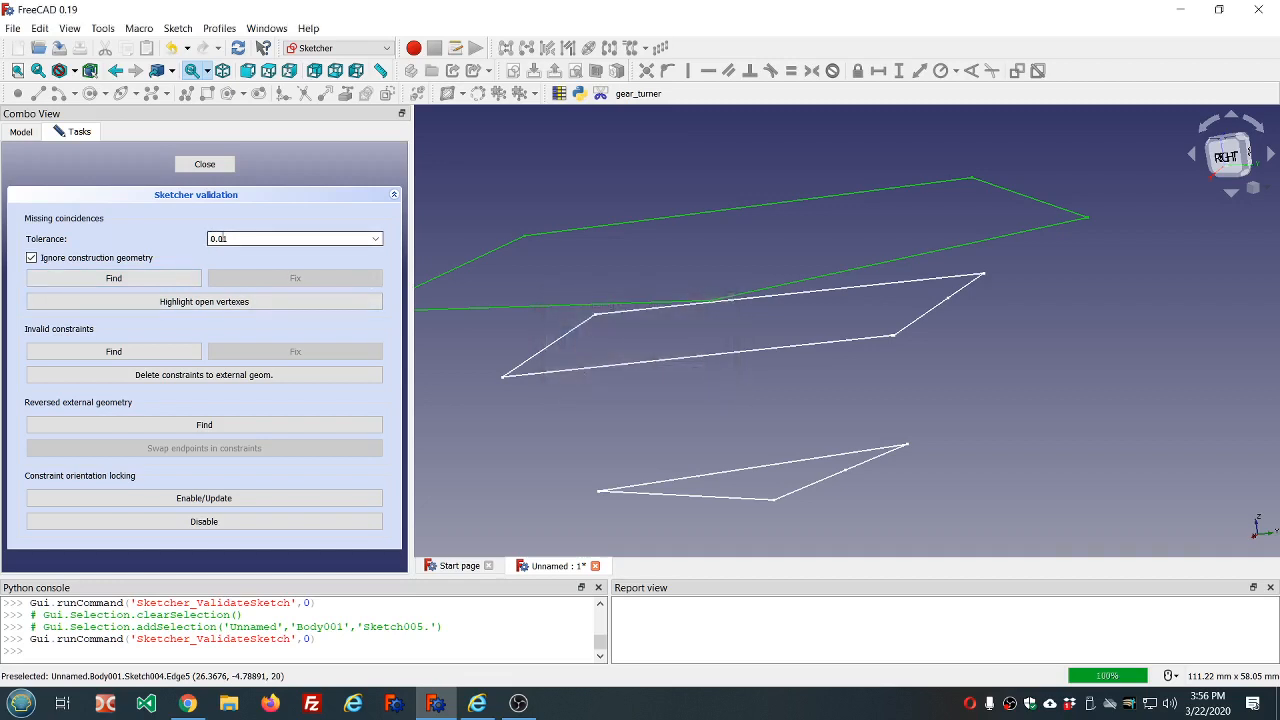
pyautogui.click(170, 278)
pyautogui.click(698, 373)
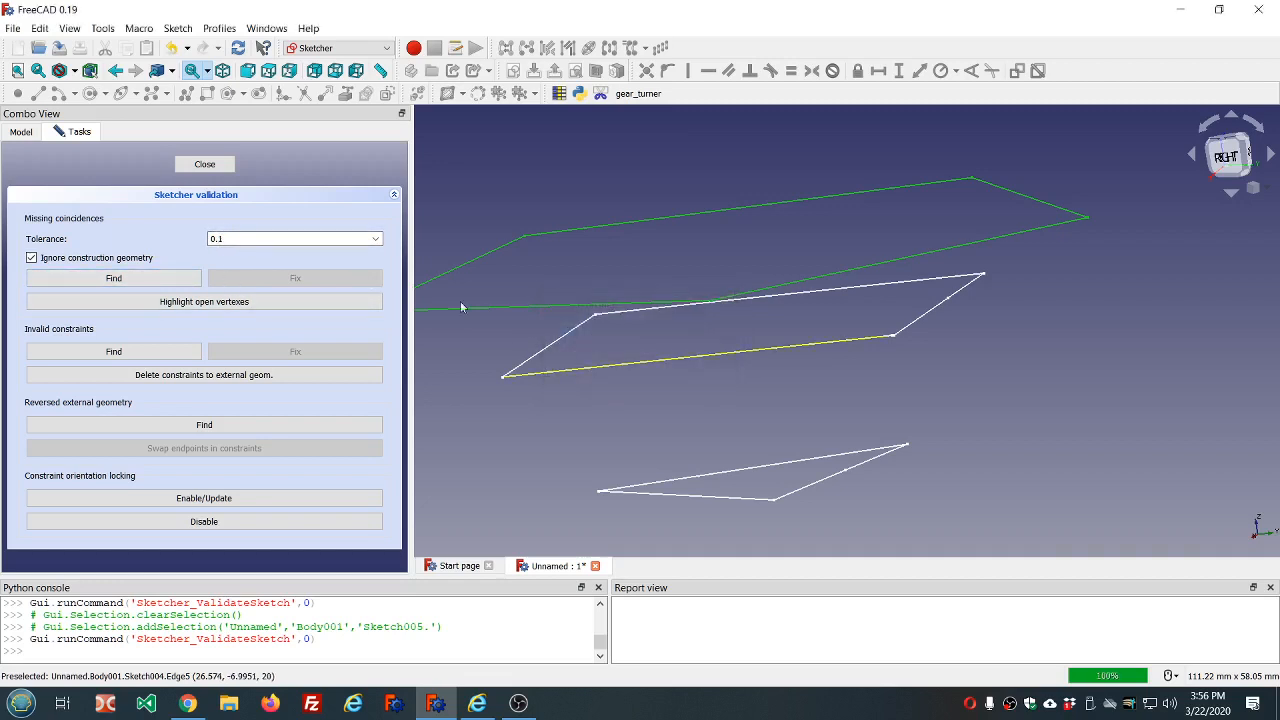
pyautogui.click(204, 164)
# In the square sketch, shift the split vertex on the upper edge slightly, and close the sketch
pyautogui.doubleClick(93, 247)
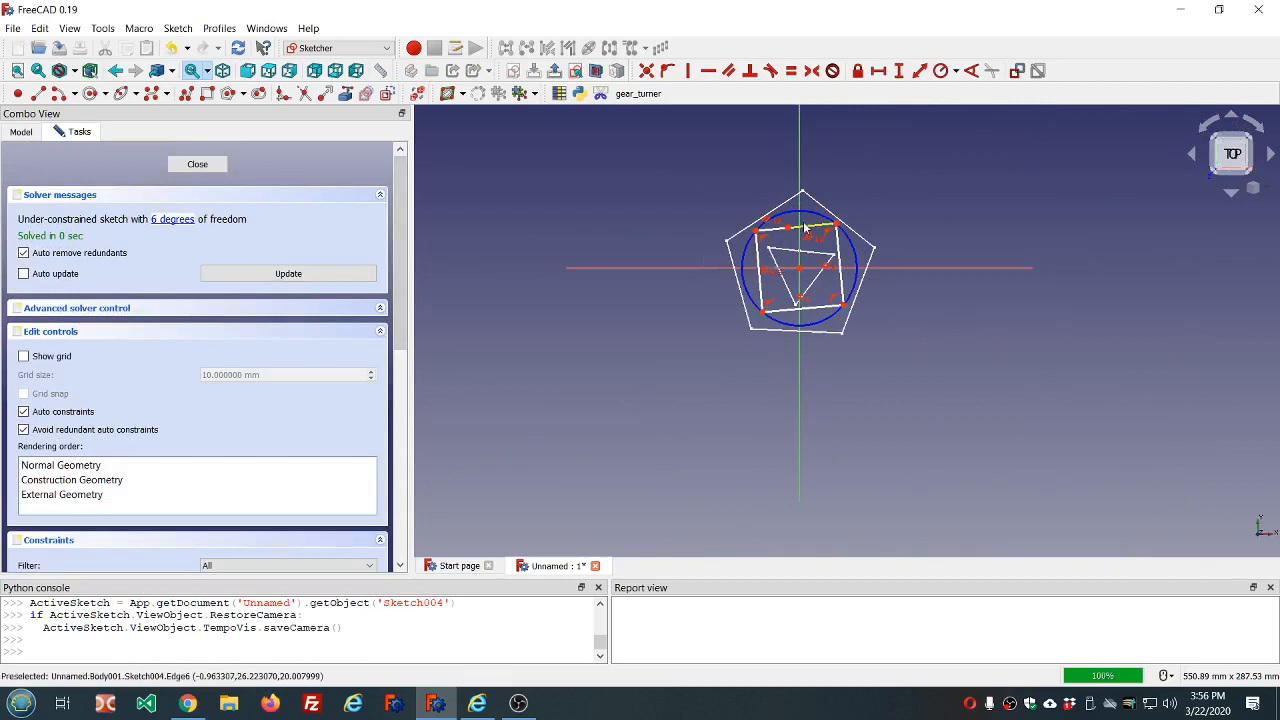
pyautogui.scroll(4, 768, 242)
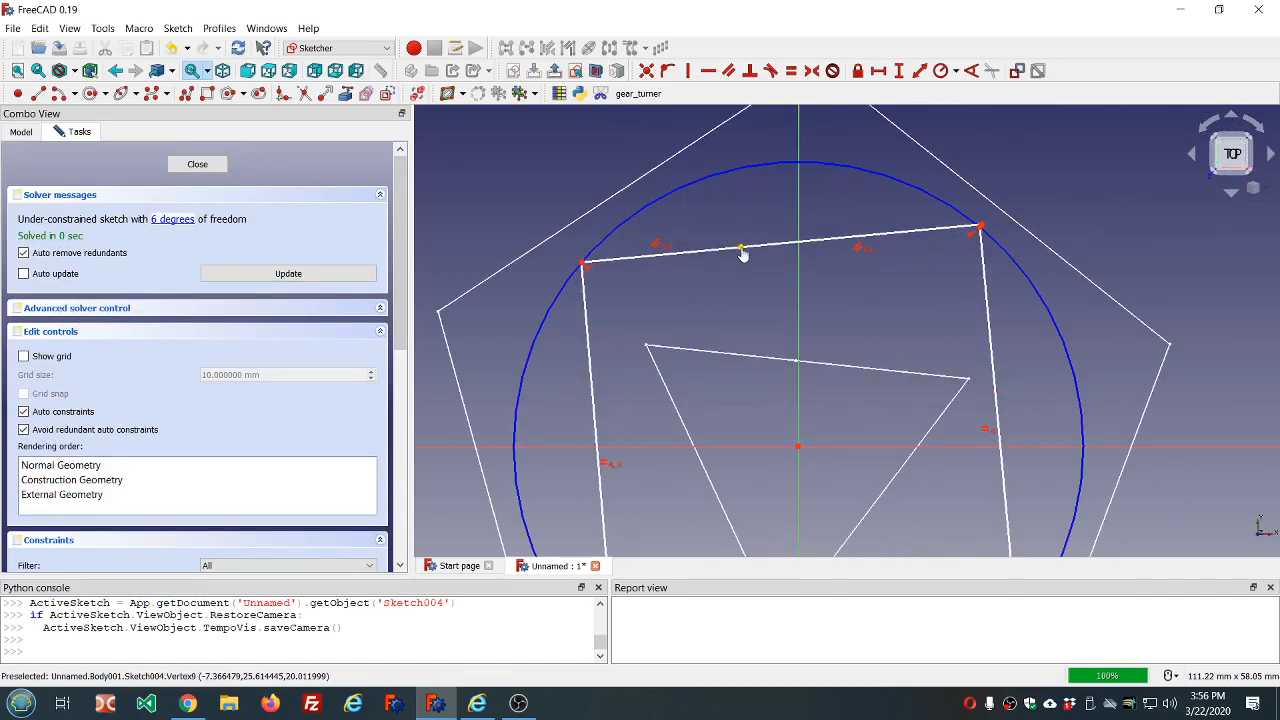
pyautogui.moveTo(741, 248)
pyautogui.mouseDown()
pyautogui.moveTo(757, 271)
pyautogui.moveTo(745, 247)
pyautogui.moveTo(737, 254)
pyautogui.mouseUp()
pyautogui.click(197, 164)
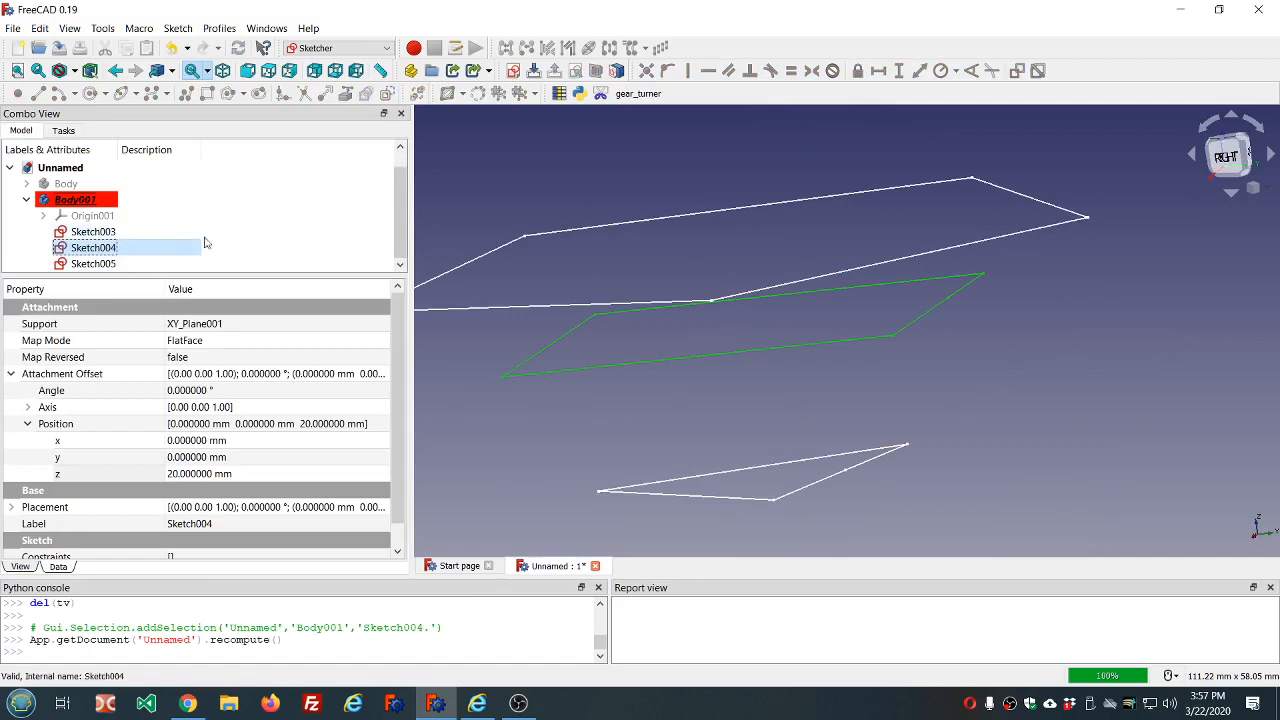
pyautogui.click(348, 229)
# Validate the pentagon sketch again for missing coincidences at tolerances 0.0001 and 0.1
pyautogui.click(92, 263)
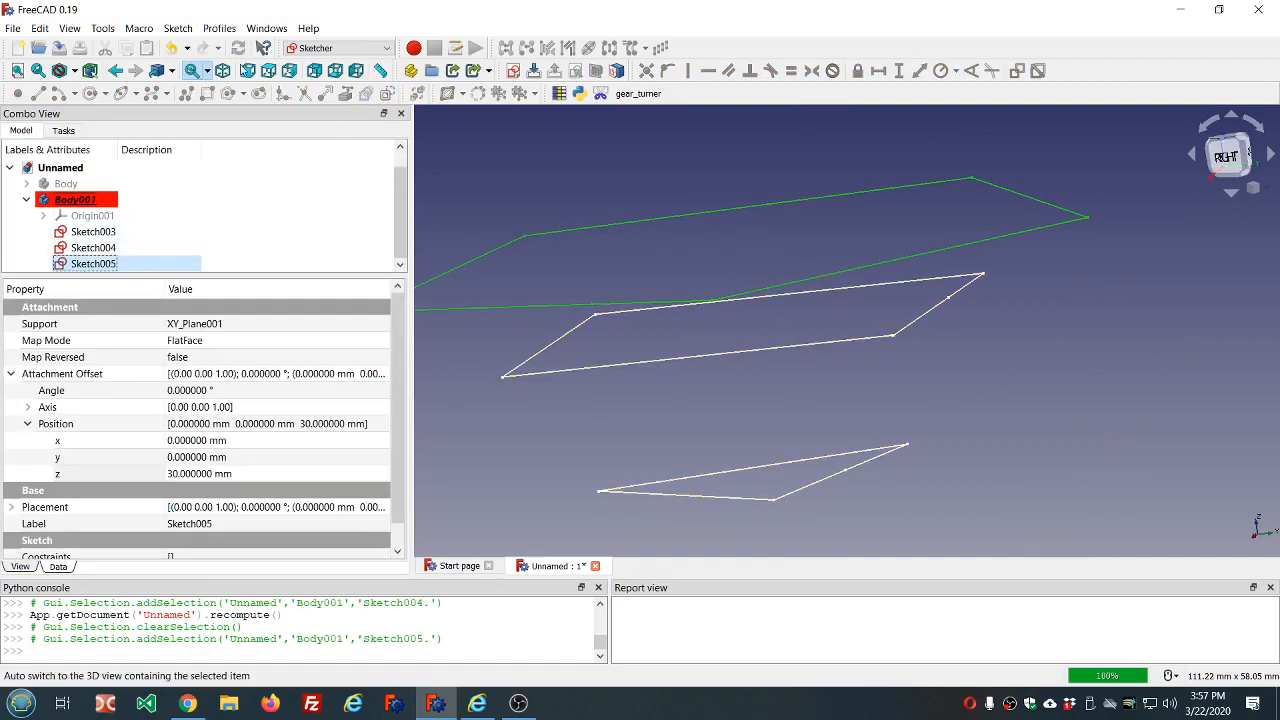
pyautogui.click(178, 28)
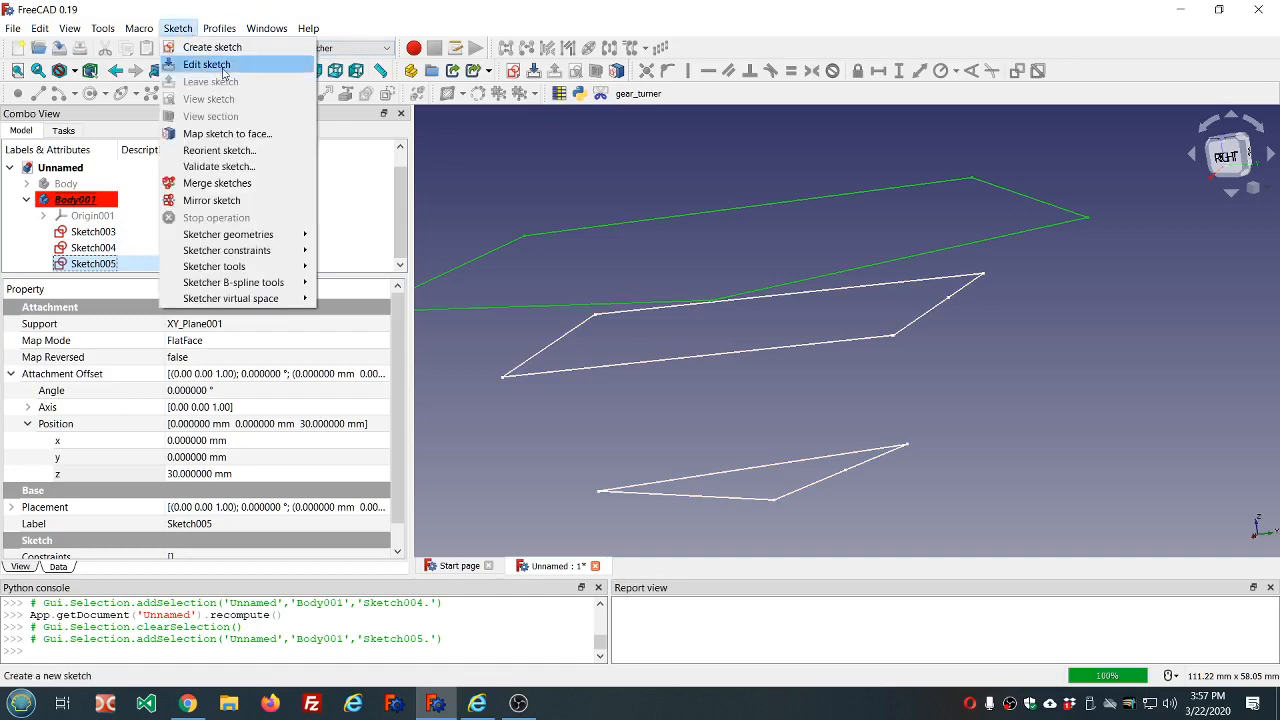
pyautogui.click(220, 166)
pyautogui.click(135, 278)
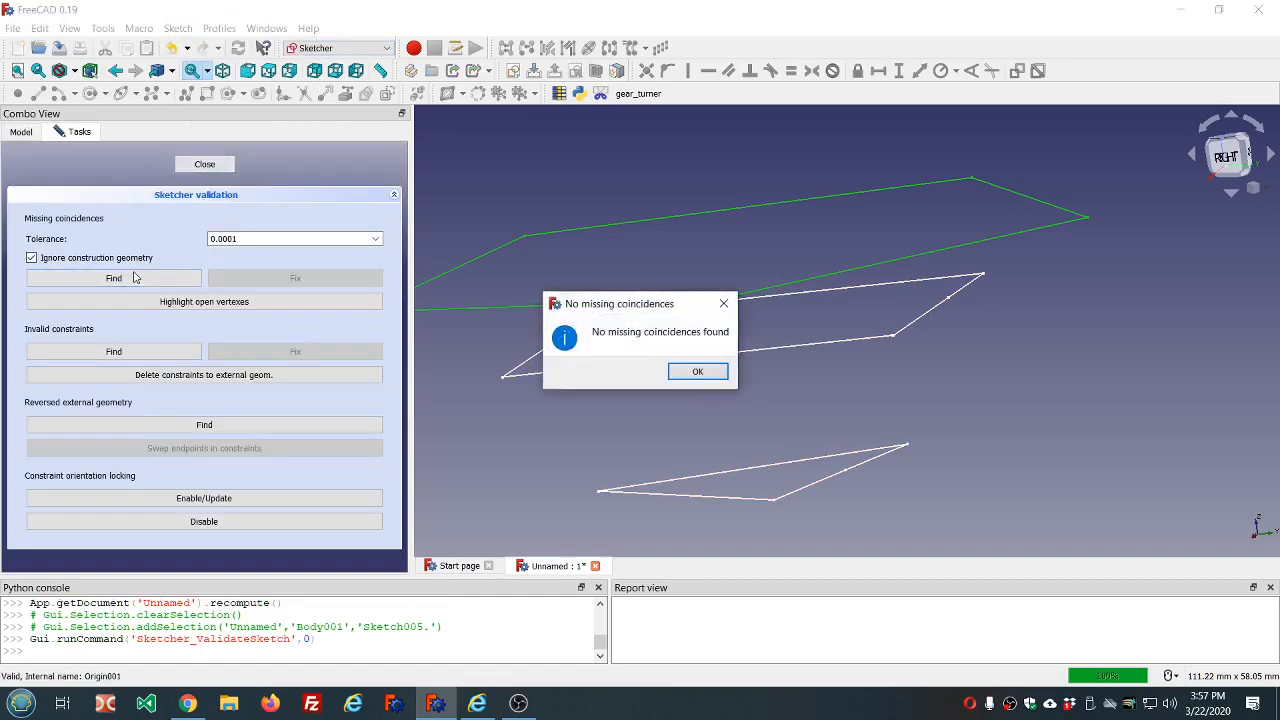
pyautogui.click(697, 376)
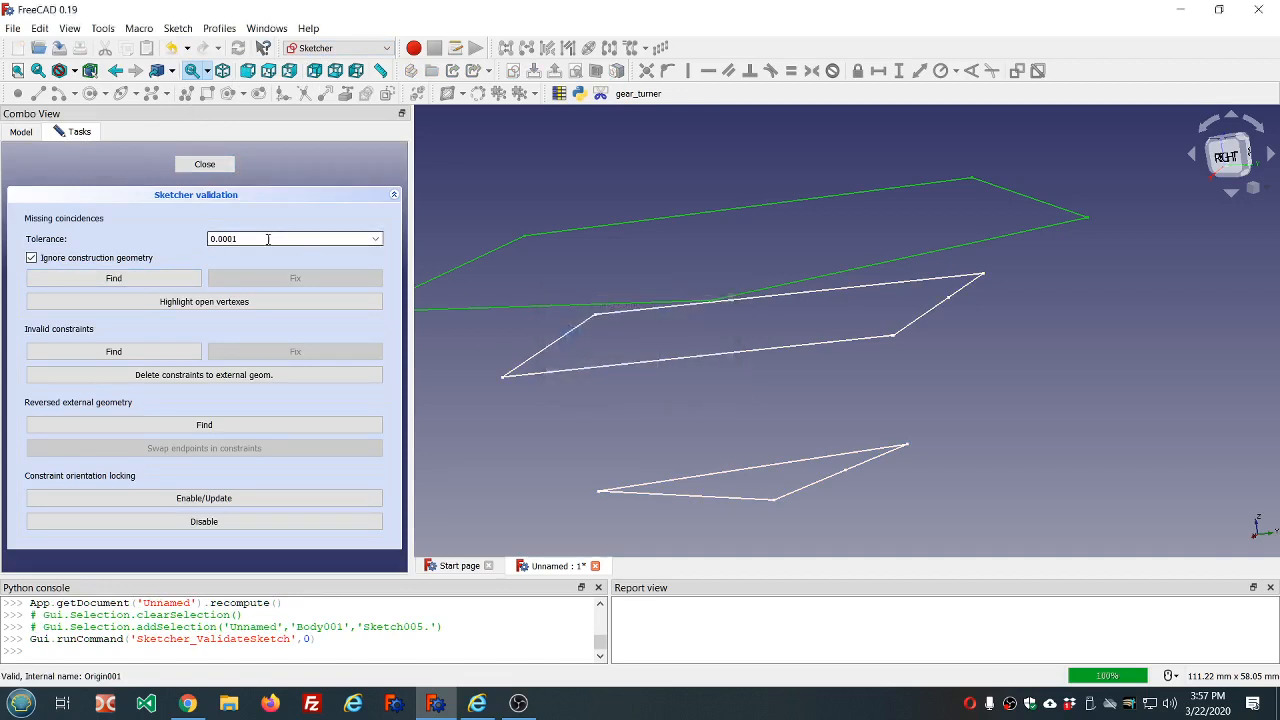
pyautogui.click(213, 239)
pyautogui.click(168, 284)
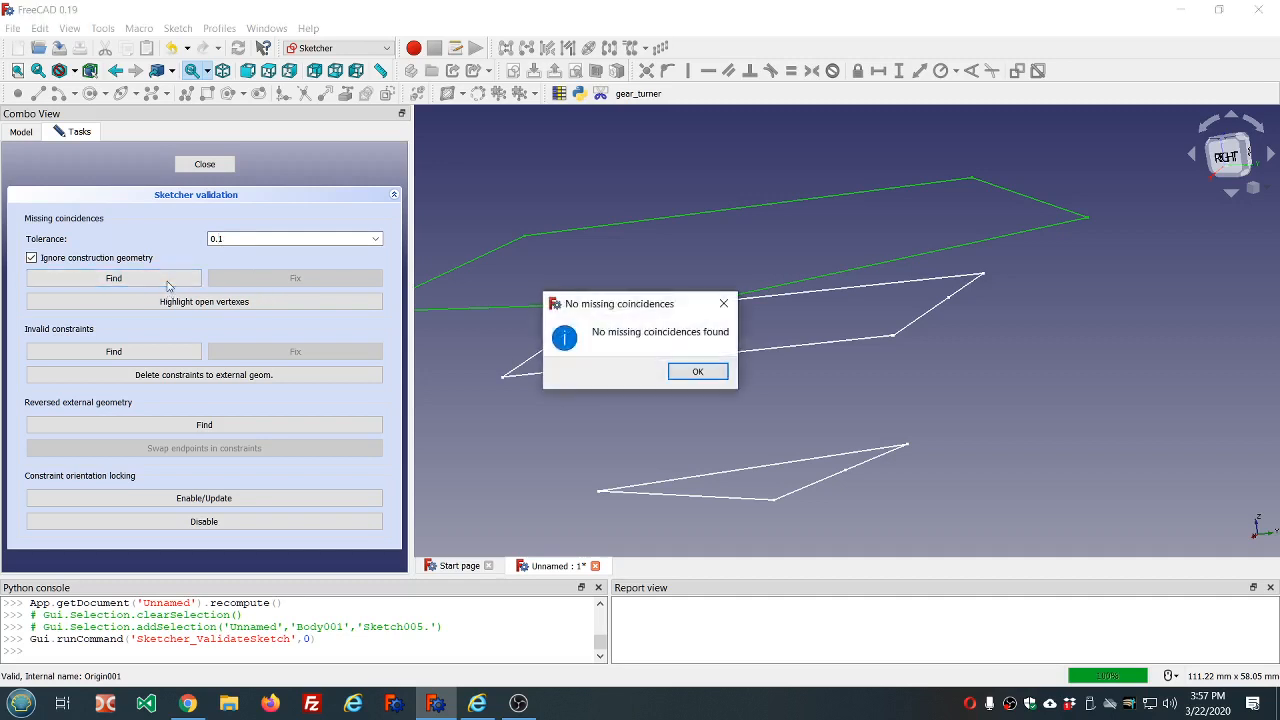
pyautogui.click(699, 373)
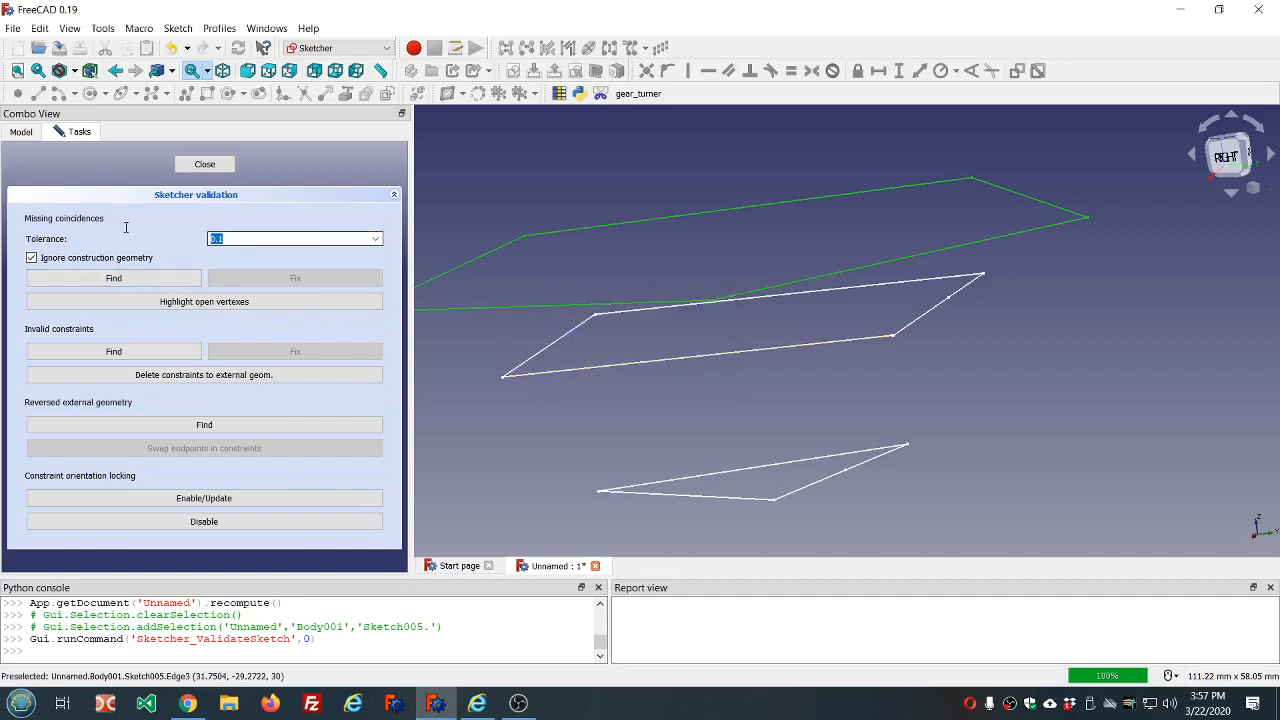
# Check the pentagon sketch for missing coincidences at tolerance 1, turn off ignoring construction geometry, and close the validation
pyautogui.write('1e-09')
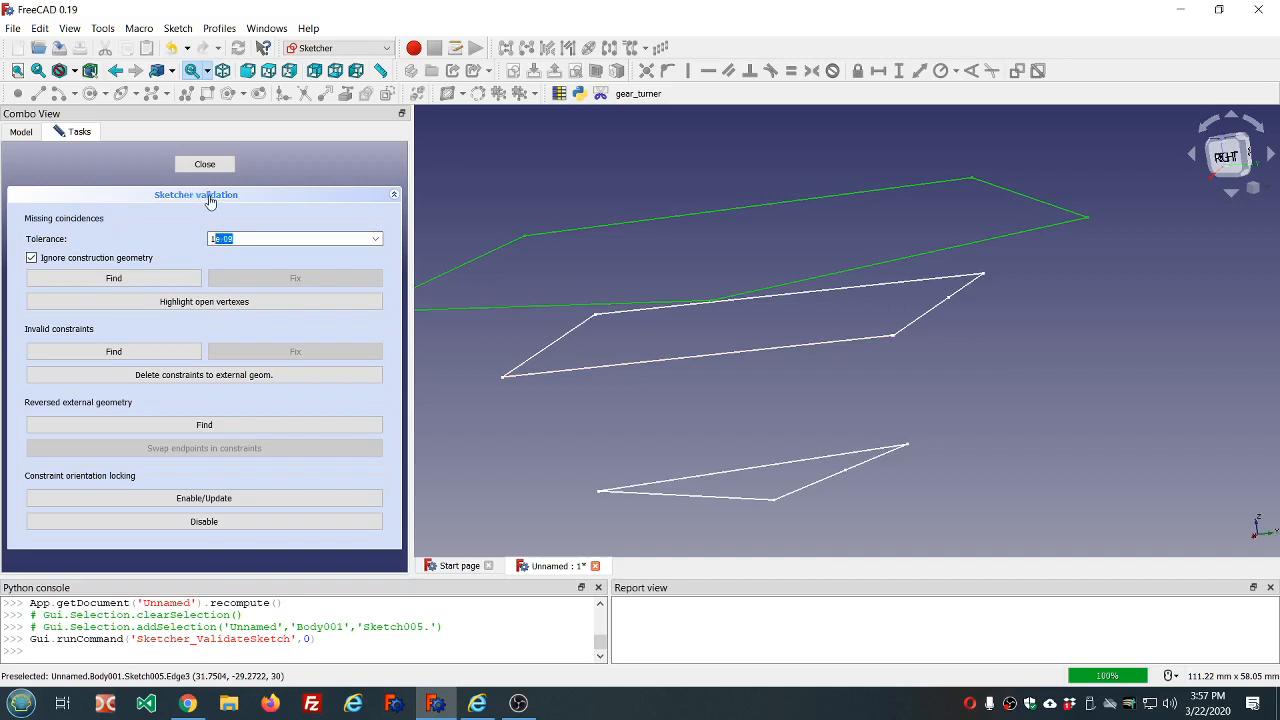
pyautogui.press('Delete')
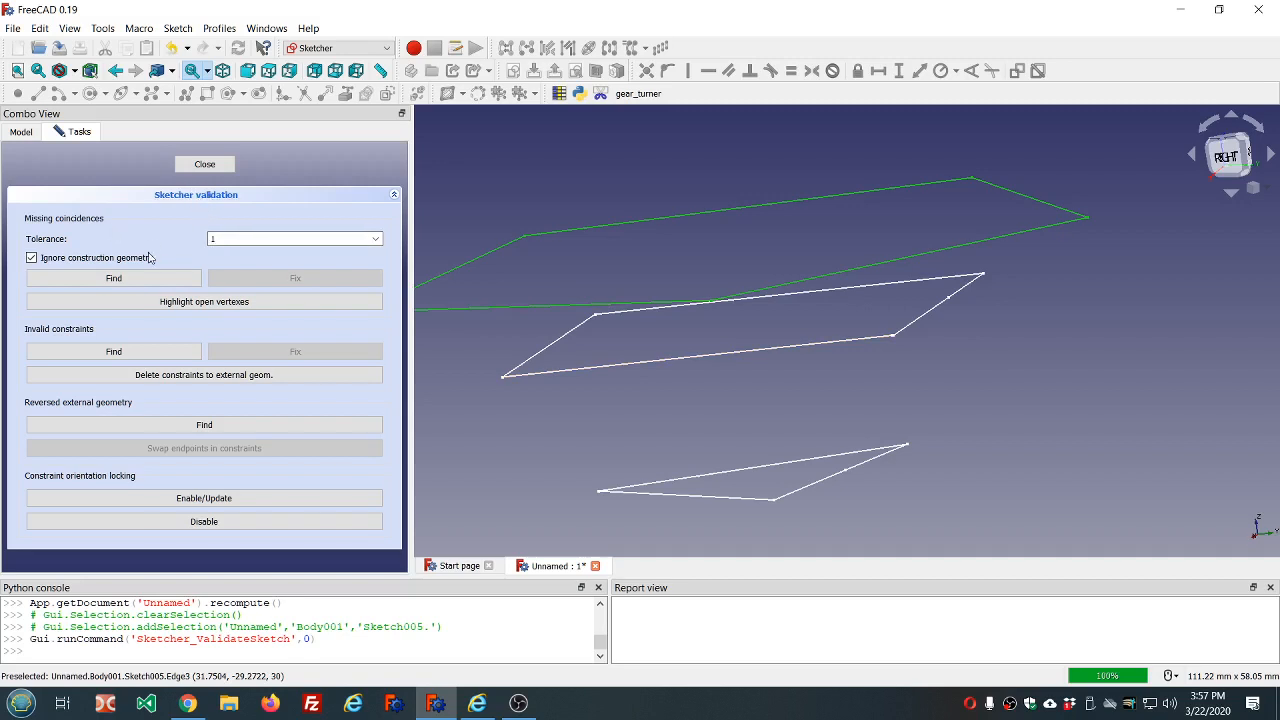
pyautogui.click(136, 281)
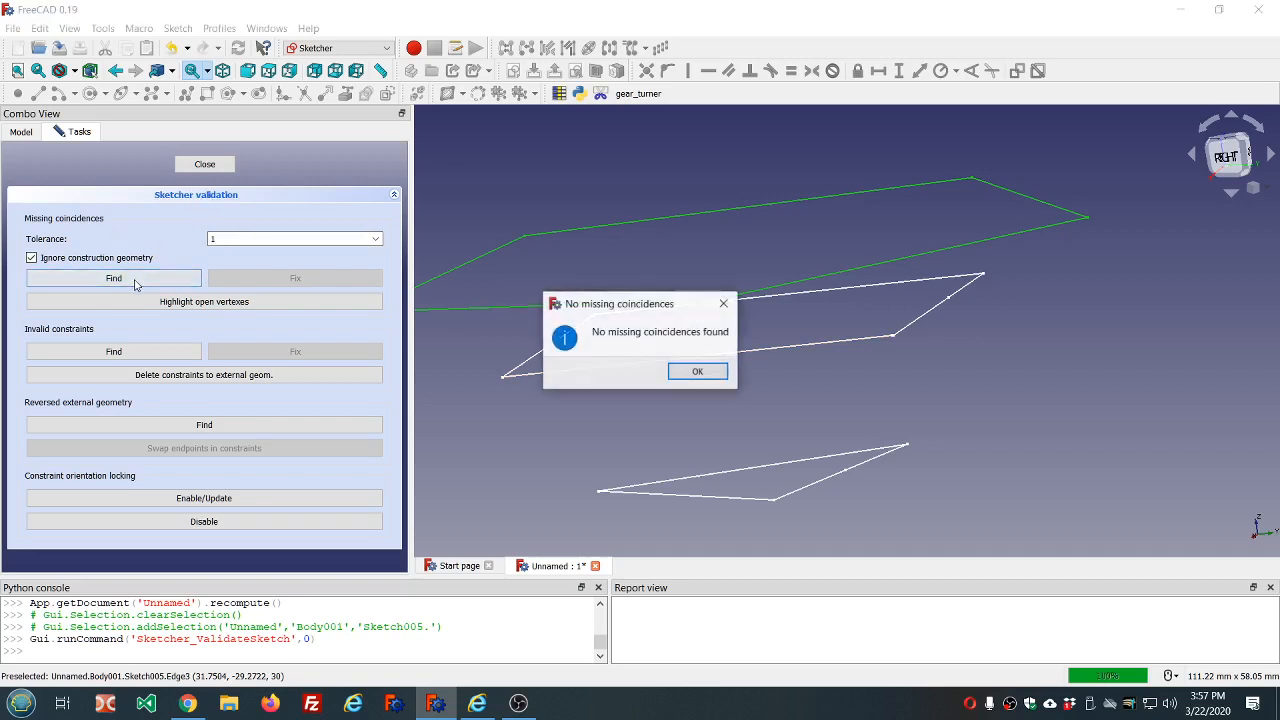
pyautogui.click(694, 372)
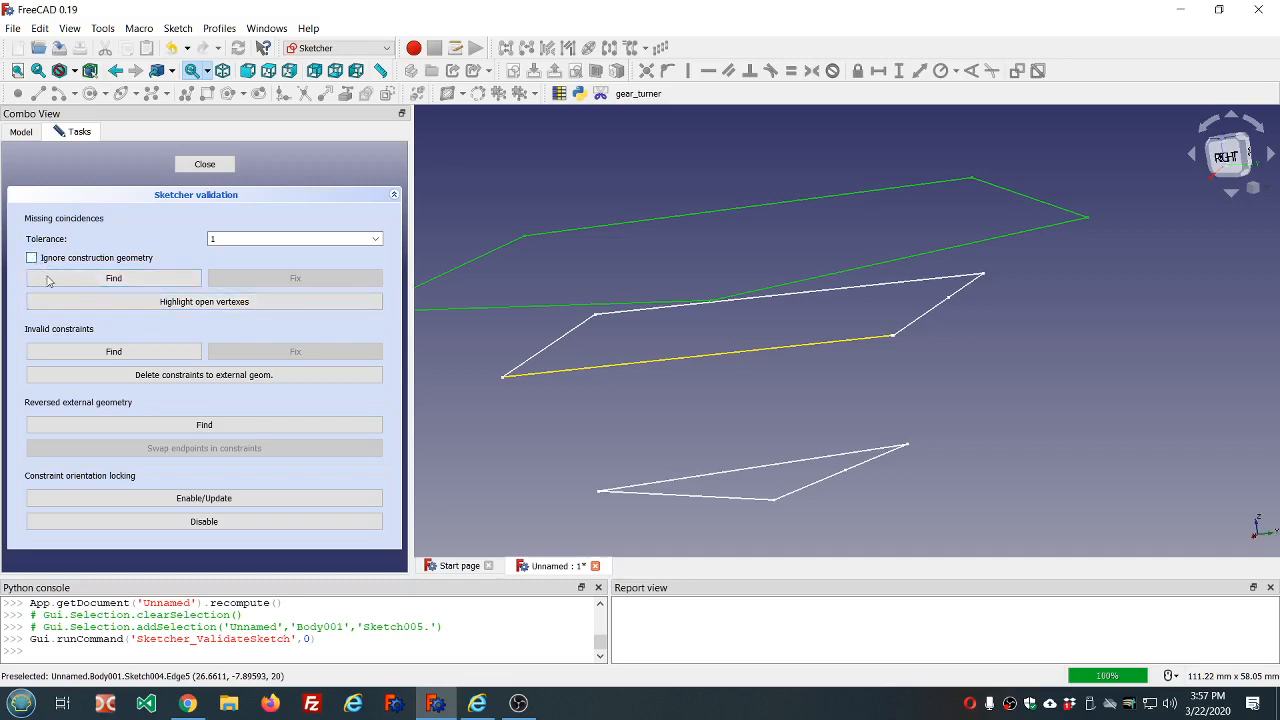
pyautogui.click(204, 166)
pyautogui.moveTo(768, 158); pyautogui.dragTo(791, 203, button='middle')
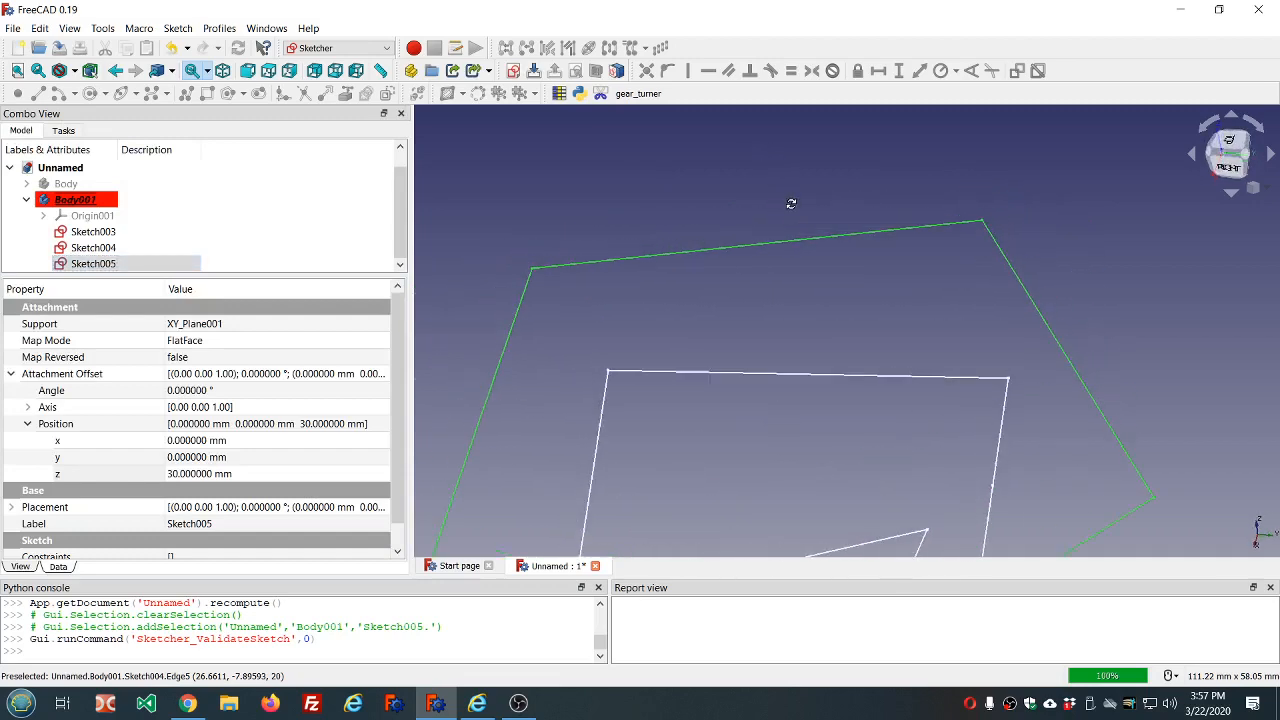
# In the pentagon sketch, move the lower edge slightly outward to test its corners, and close the sketch
pyautogui.doubleClick(98, 264)
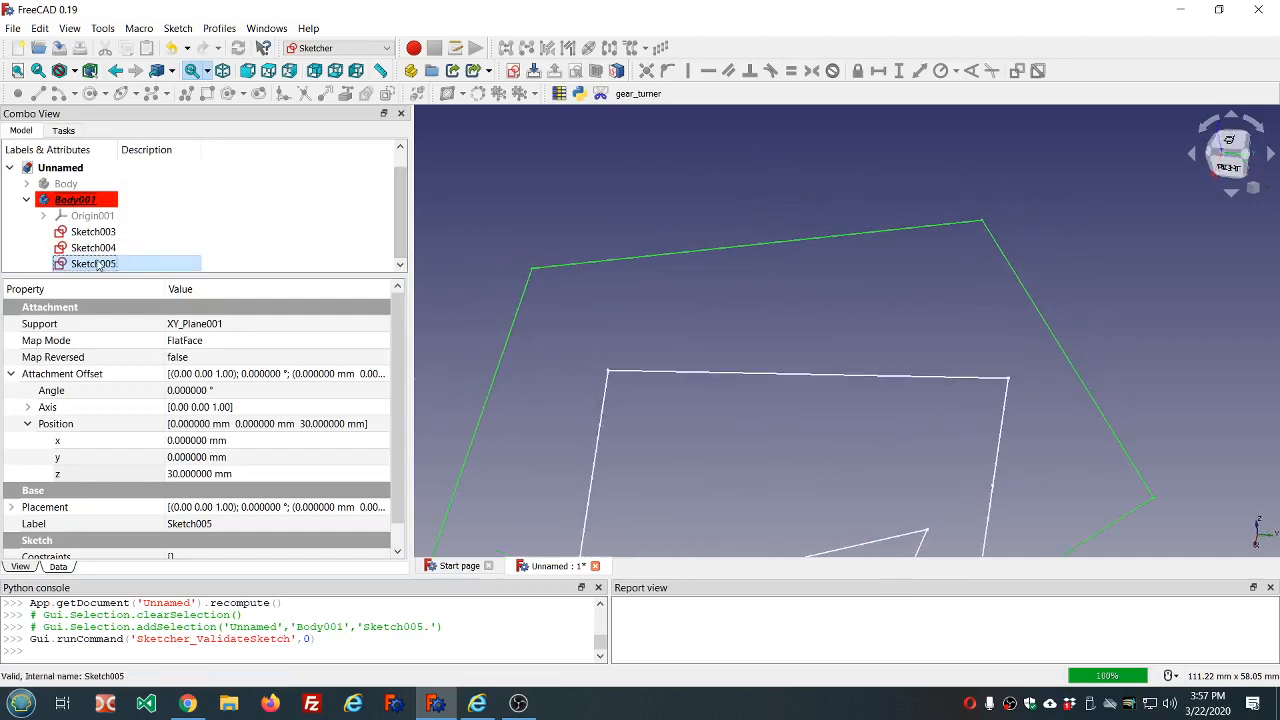
pyautogui.scroll(-10, 718, 300)
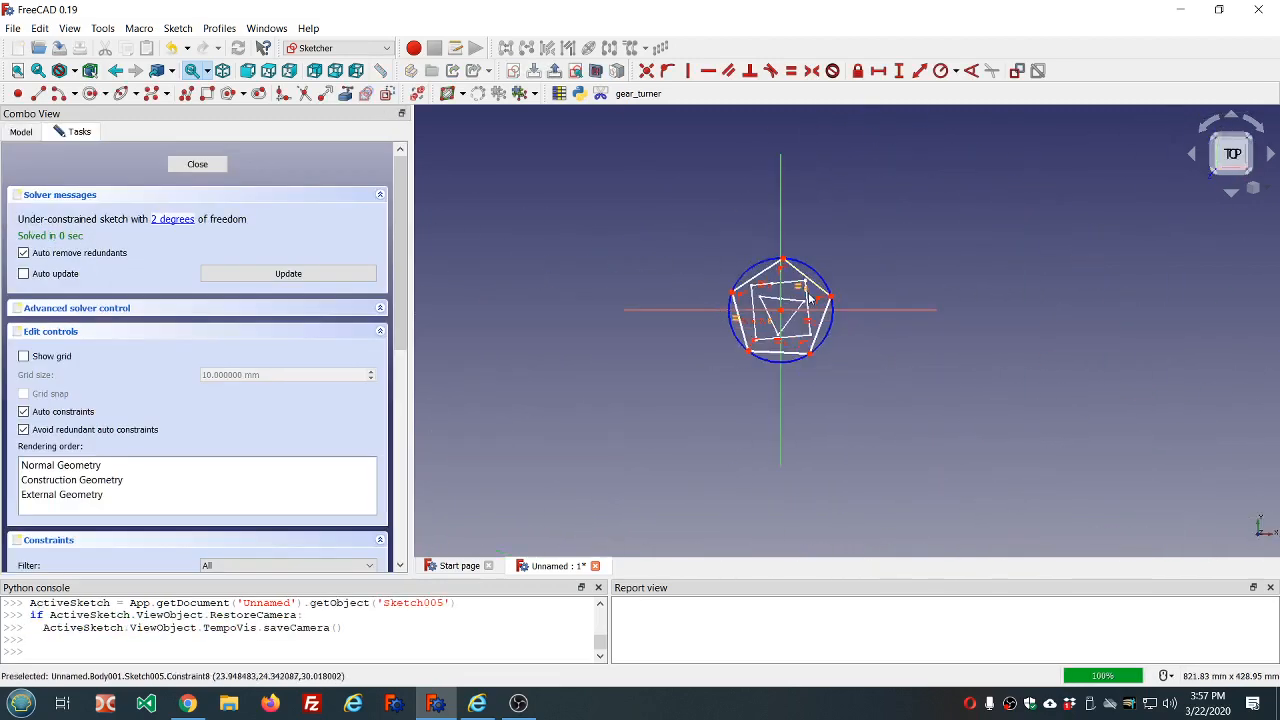
pyautogui.scroll(5, 815, 300)
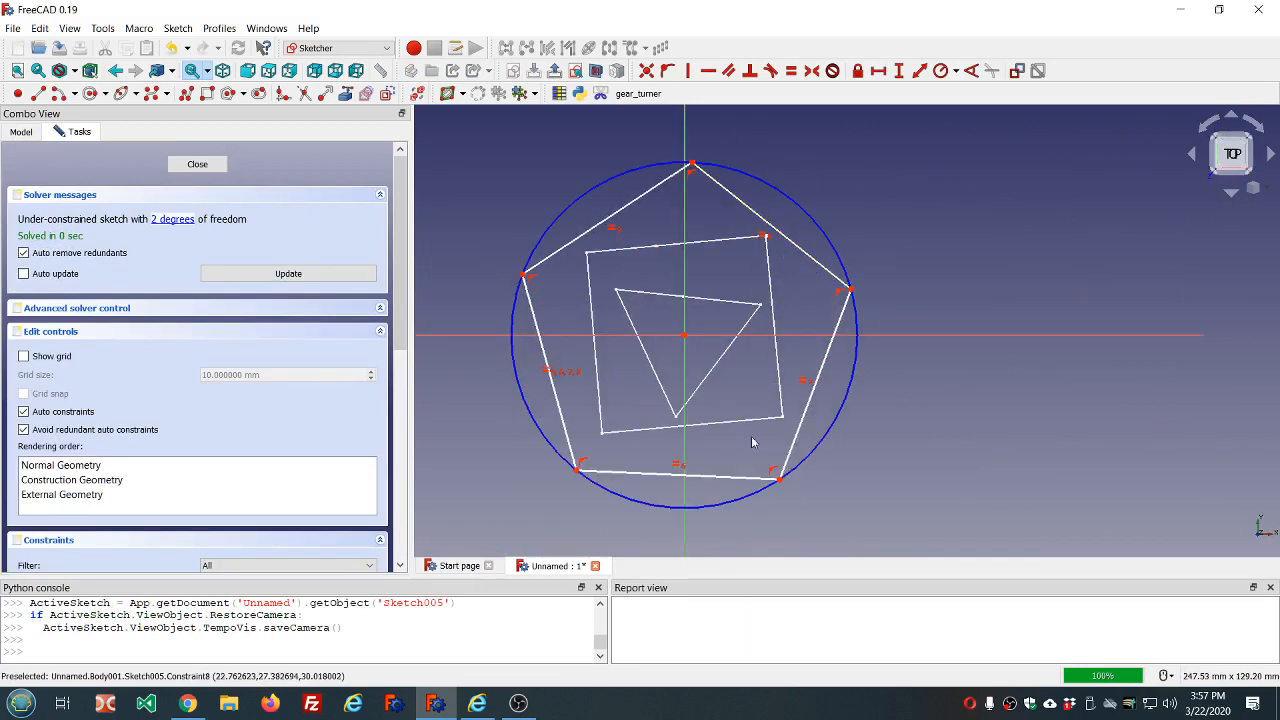
pyautogui.moveTo(732, 480)
pyautogui.mouseDown()
pyautogui.moveTo(726, 503)
pyautogui.moveTo(734, 489)
pyautogui.mouseUp()
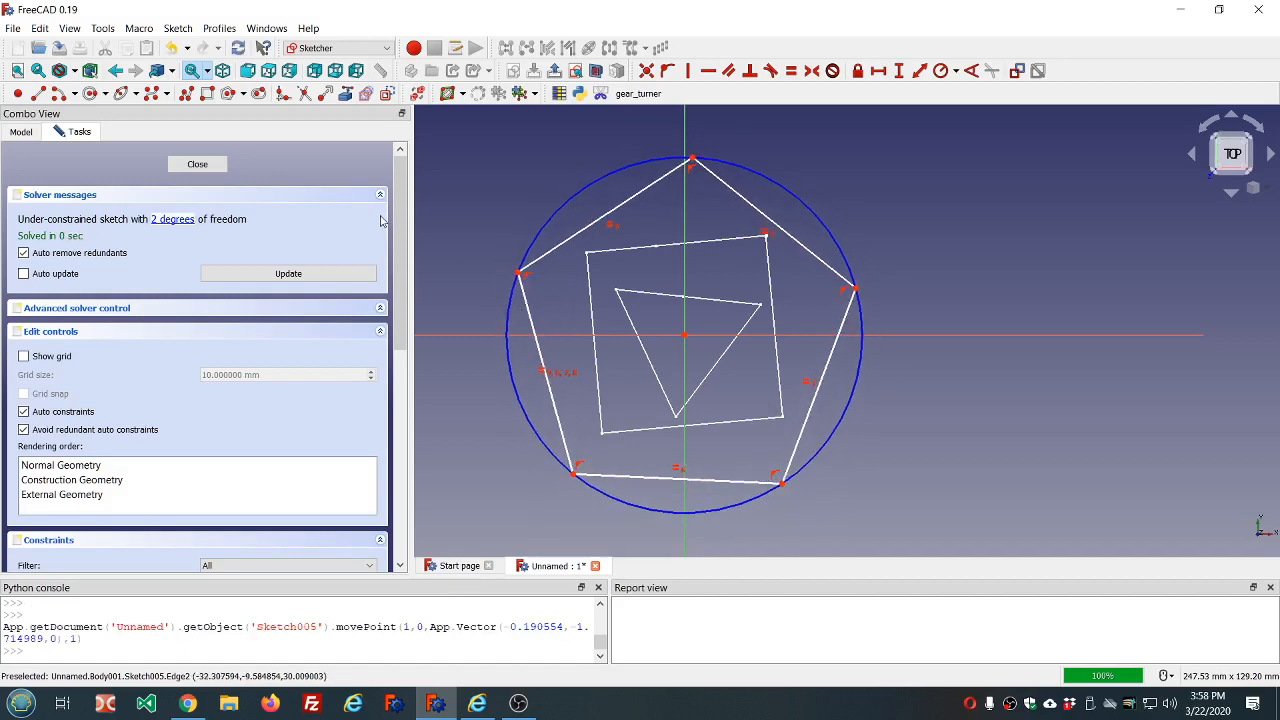
pyautogui.click(197, 164)
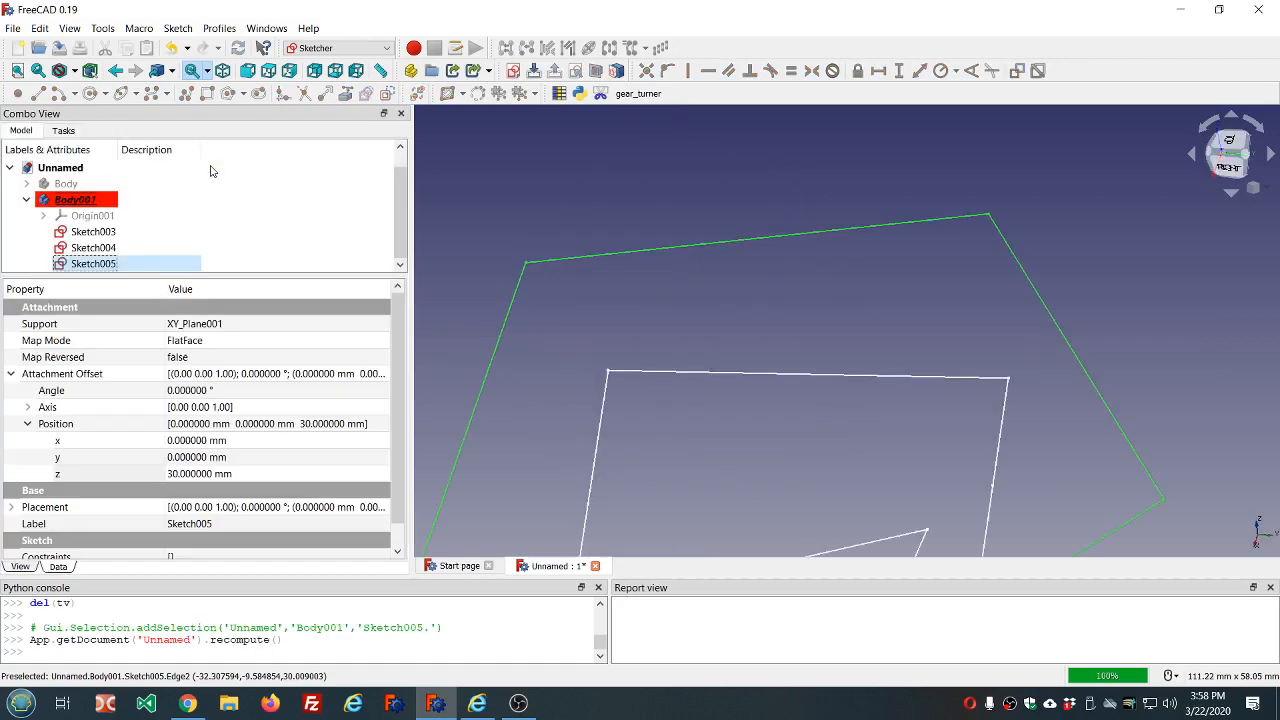
# In the square sketch, pull the split upper edge slightly outward near its unjoined corner, and close the sketch
pyautogui.click(93, 248)
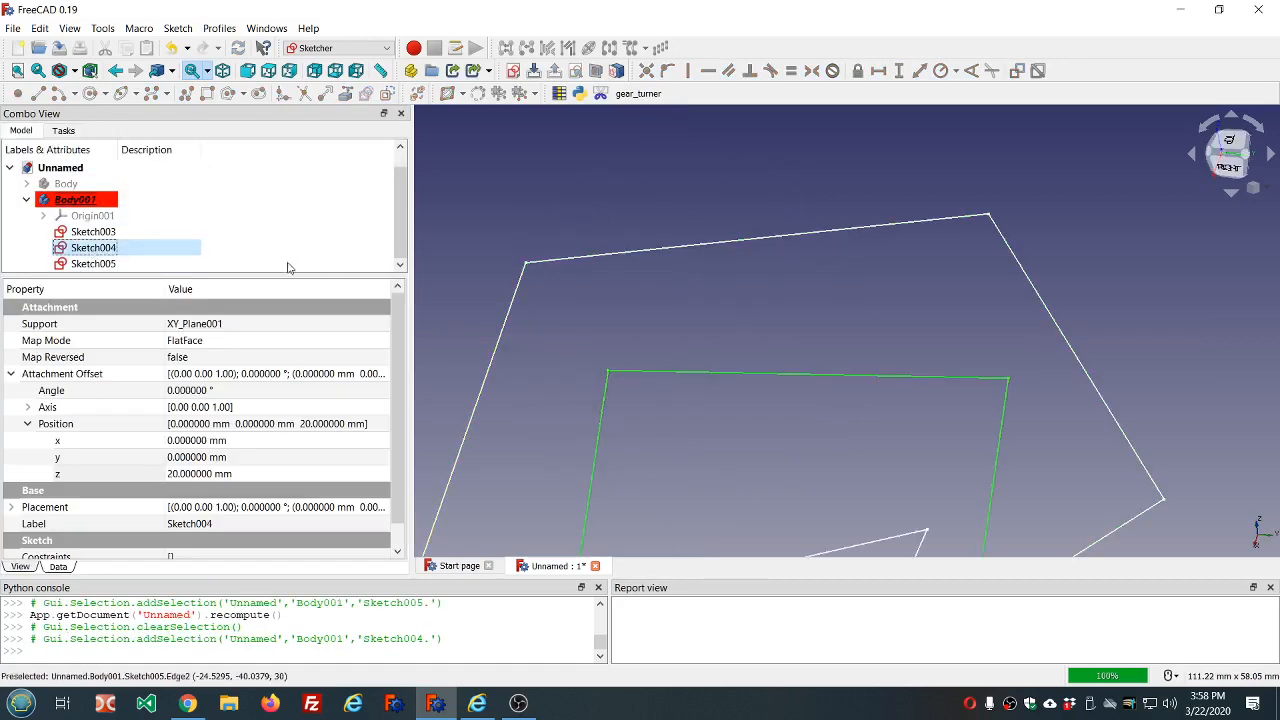
pyautogui.doubleClick(104, 248)
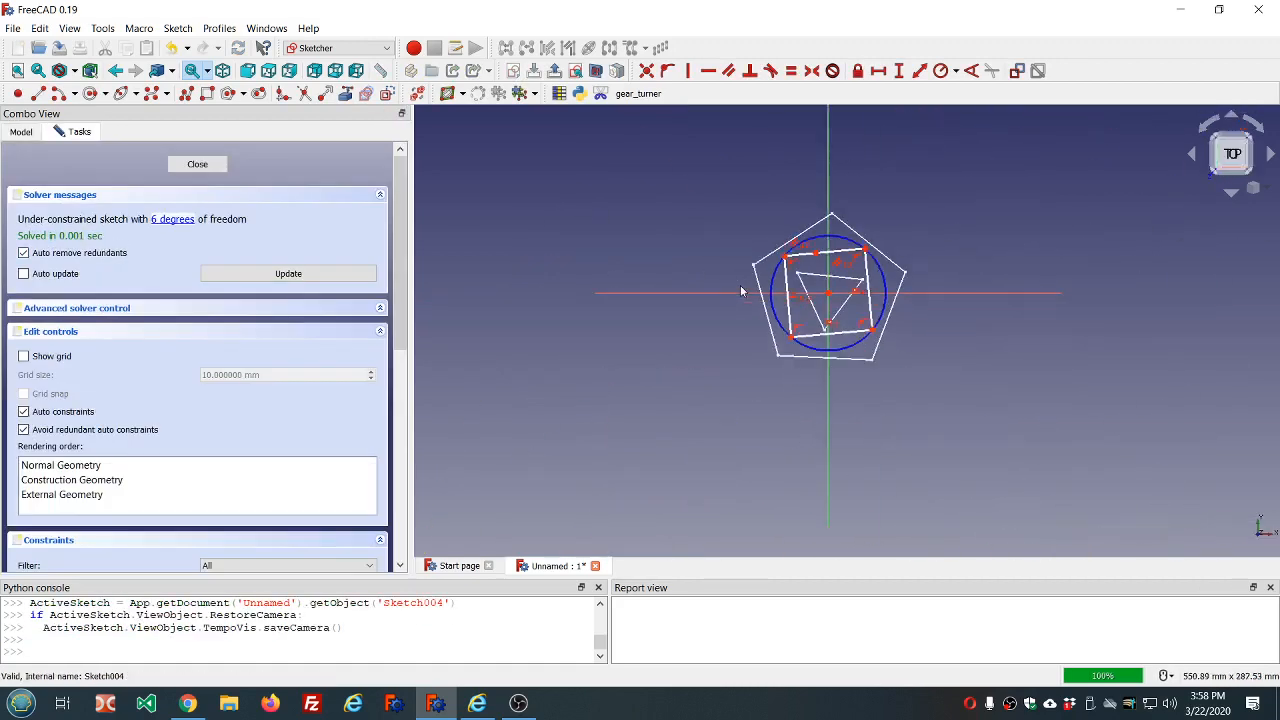
pyautogui.scroll(6, 899, 266)
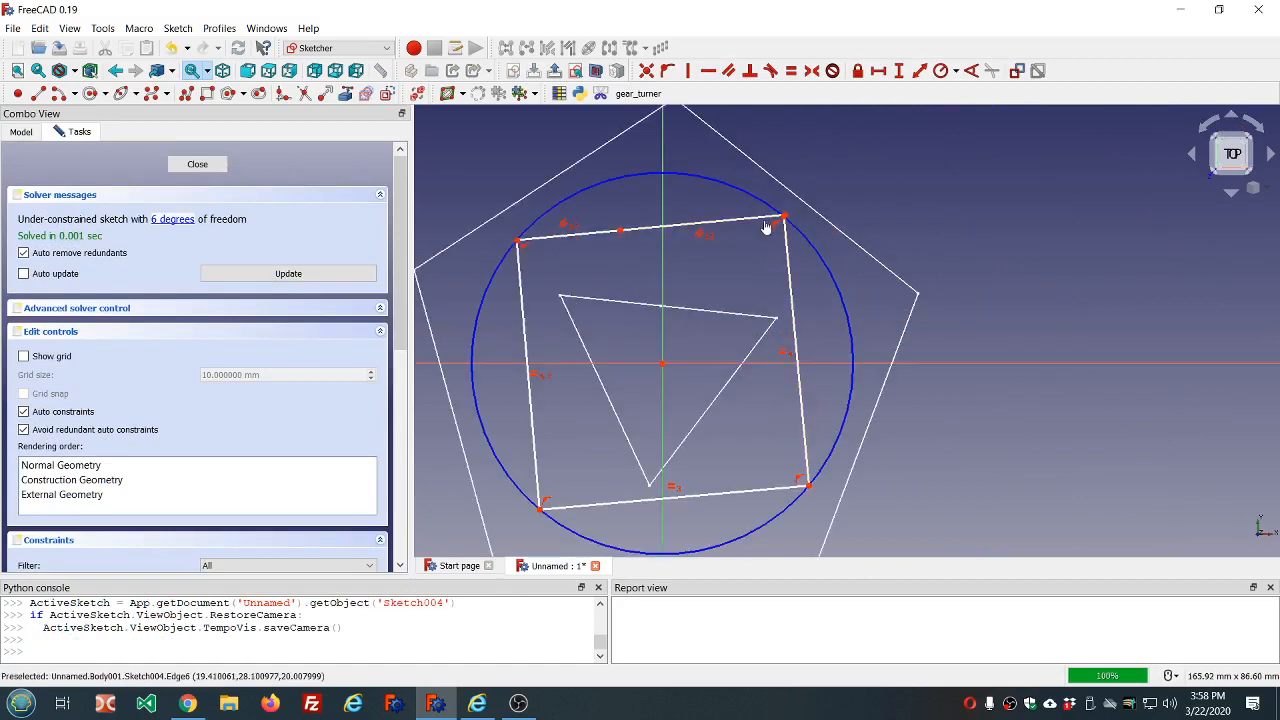
pyautogui.click(764, 221)
pyautogui.moveTo(764, 221); pyautogui.dragTo(763, 211)
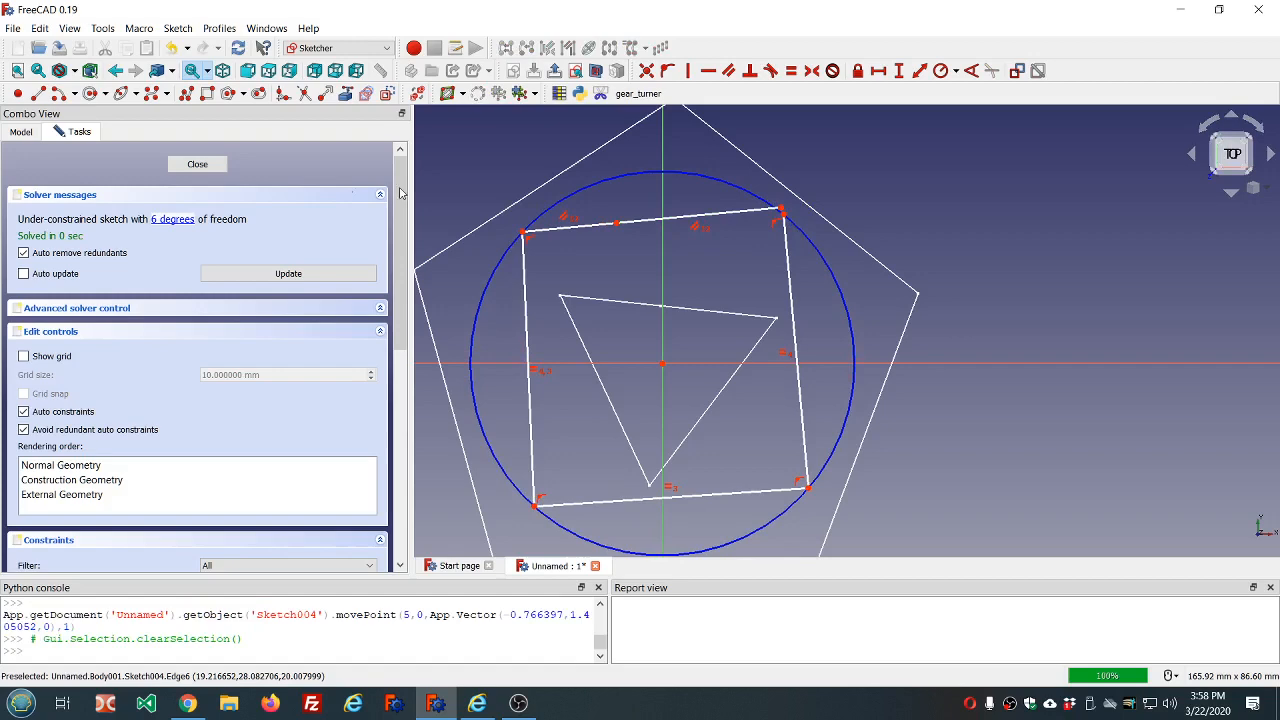
pyautogui.click(197, 164)
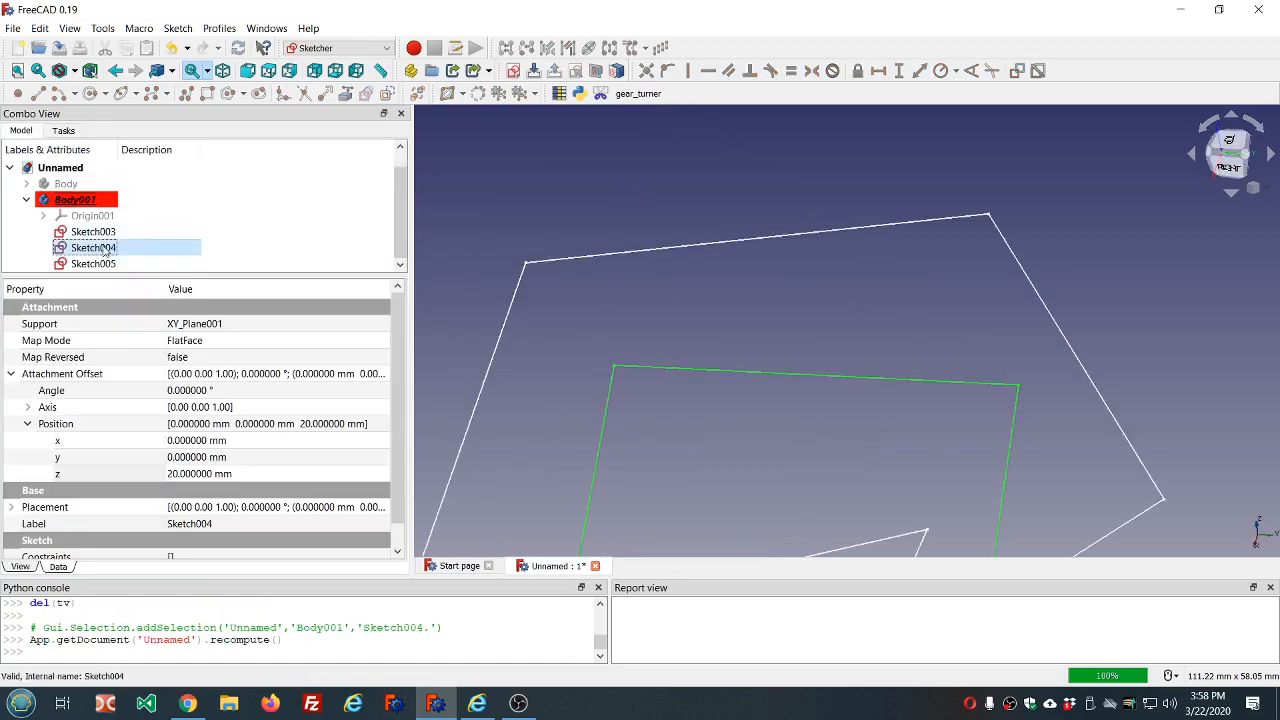
# Validate the square sketch for missing coincidences at tolerances 0.0001 and 0.1, and close the validation
pyautogui.click(178, 28)
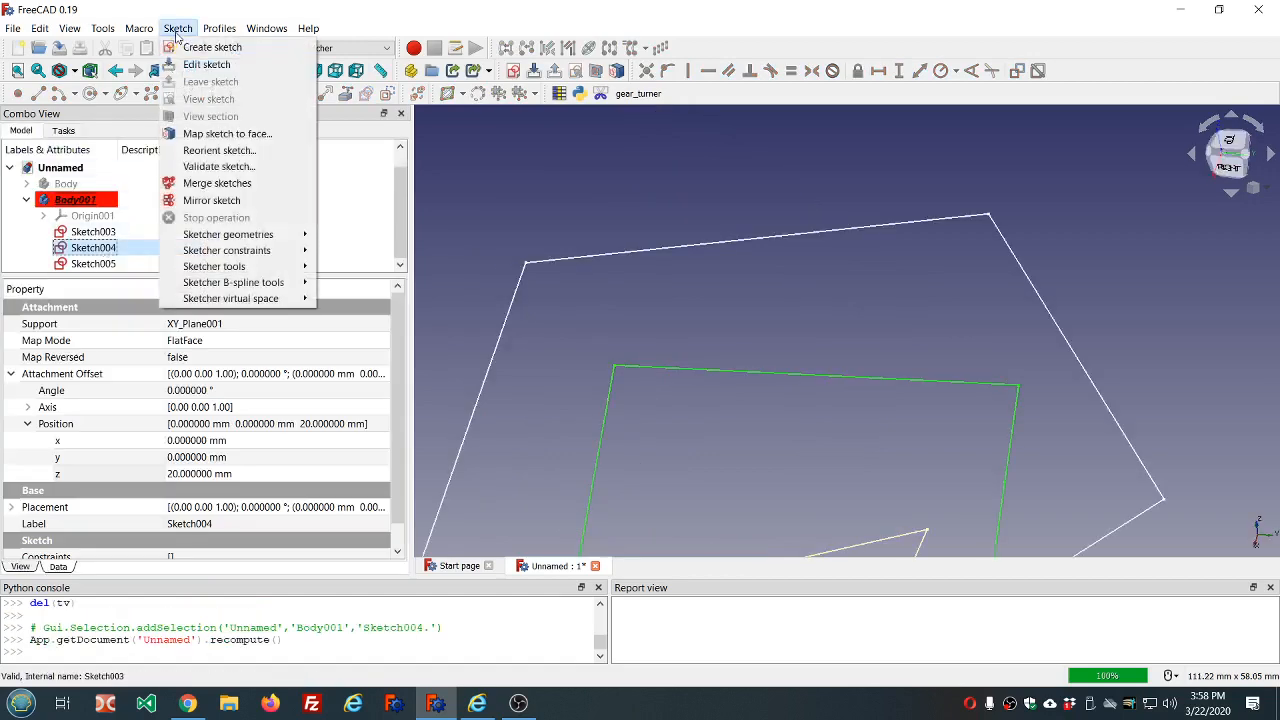
pyautogui.click(216, 166)
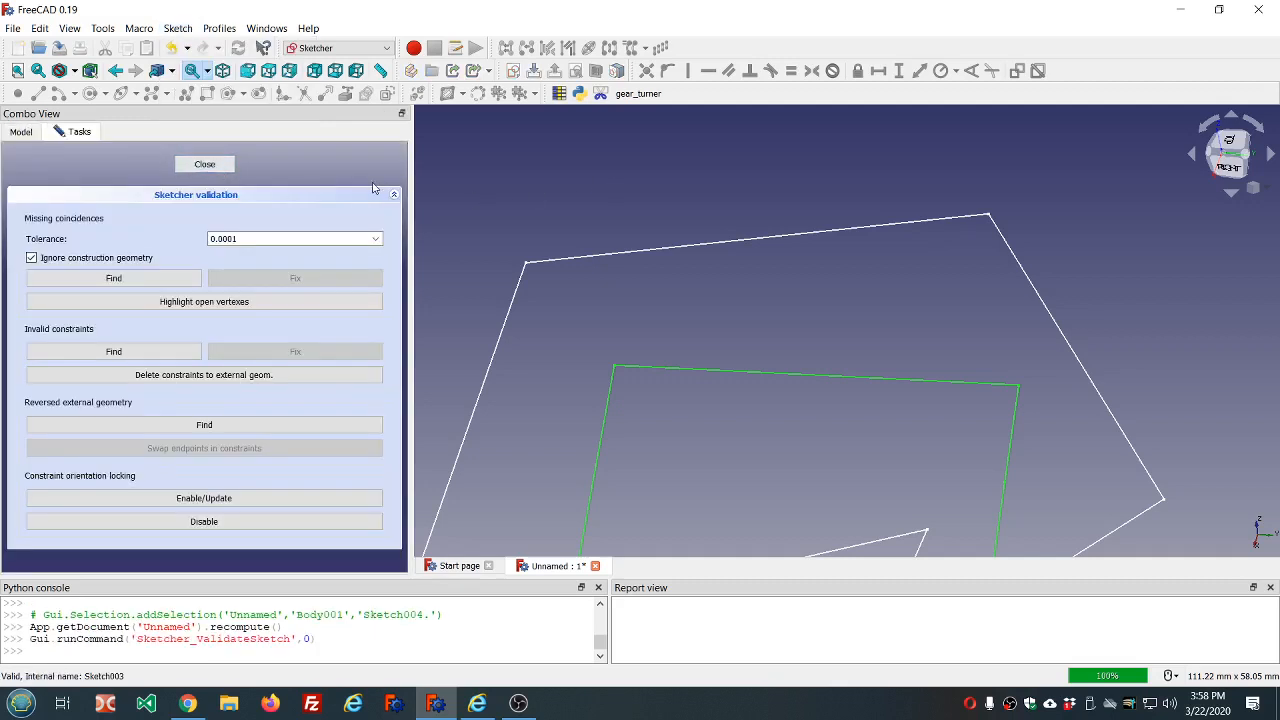
pyautogui.click(108, 279)
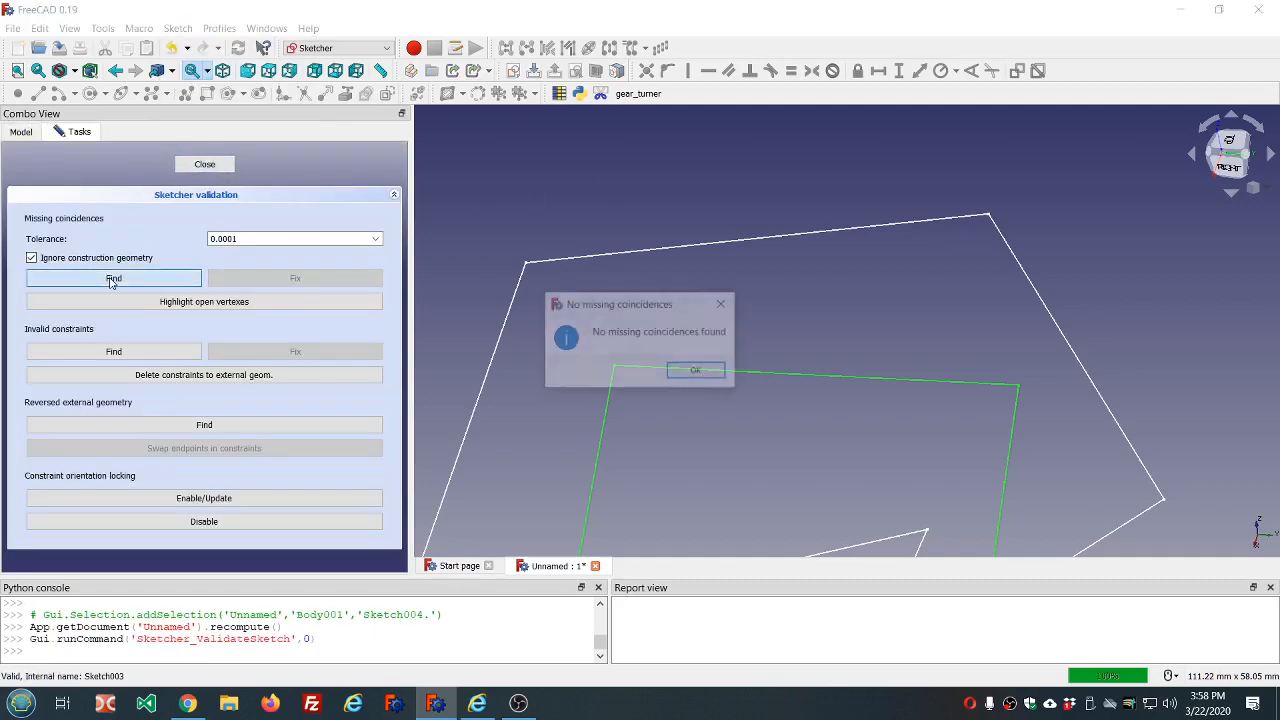
pyautogui.click(712, 372)
pyautogui.scroll(-4, 677, 376)
pyautogui.scroll(3, 677, 376)
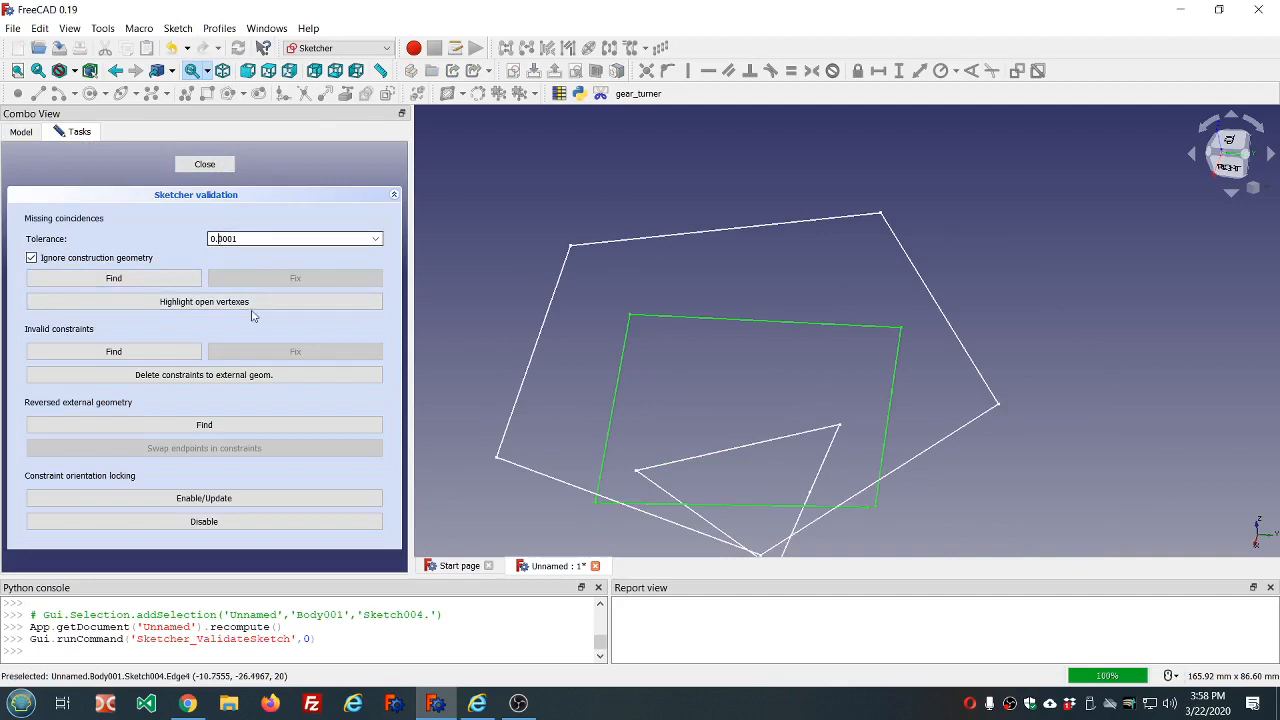
pyautogui.click(175, 285)
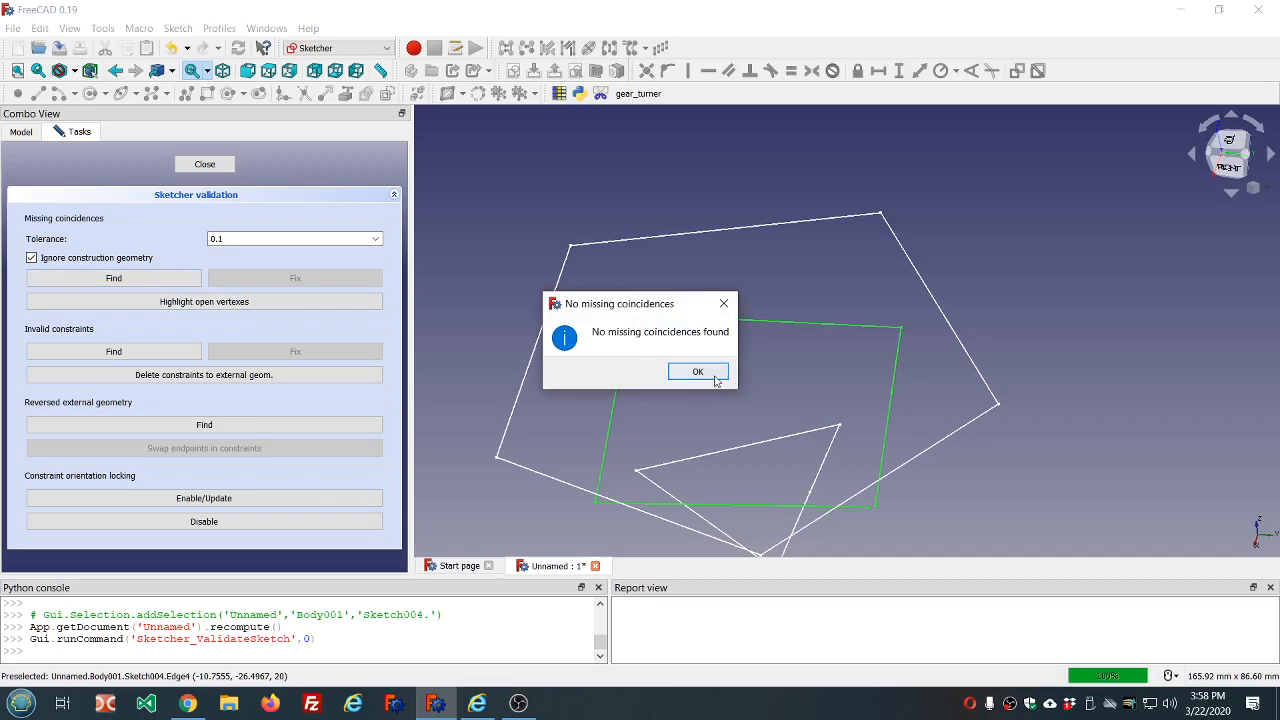
pyautogui.click(714, 378)
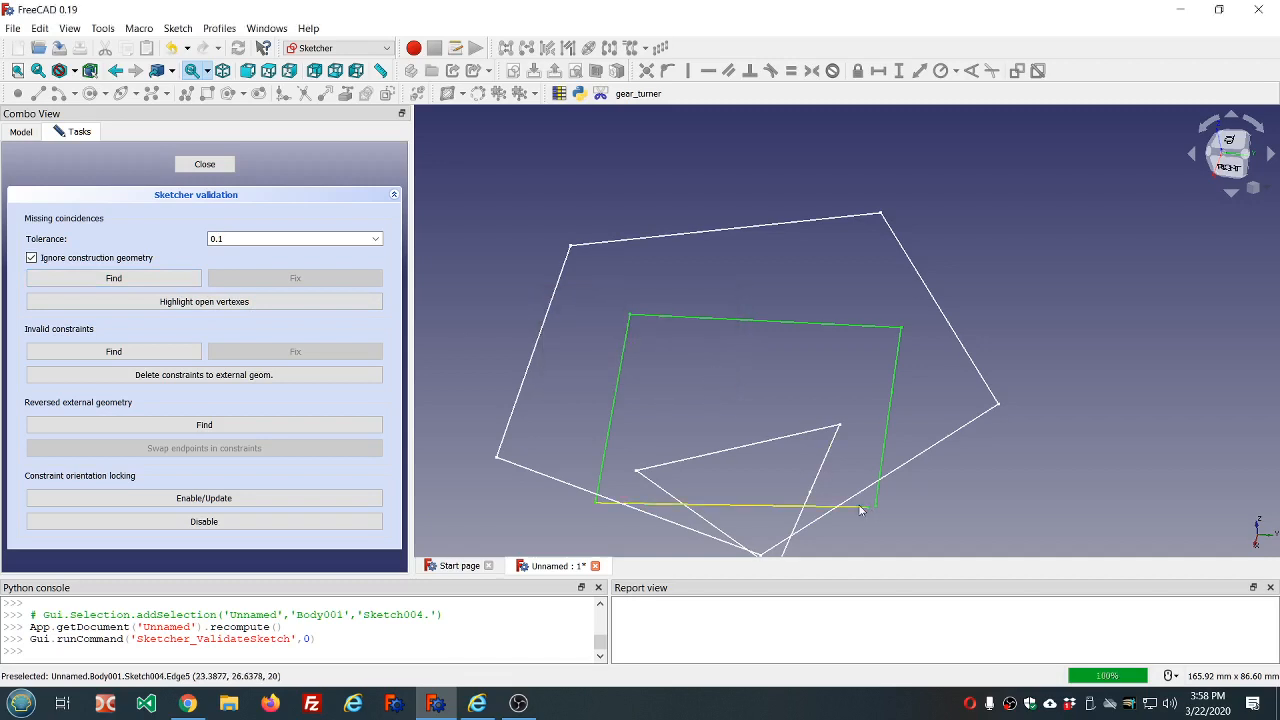
pyautogui.click(204, 164)
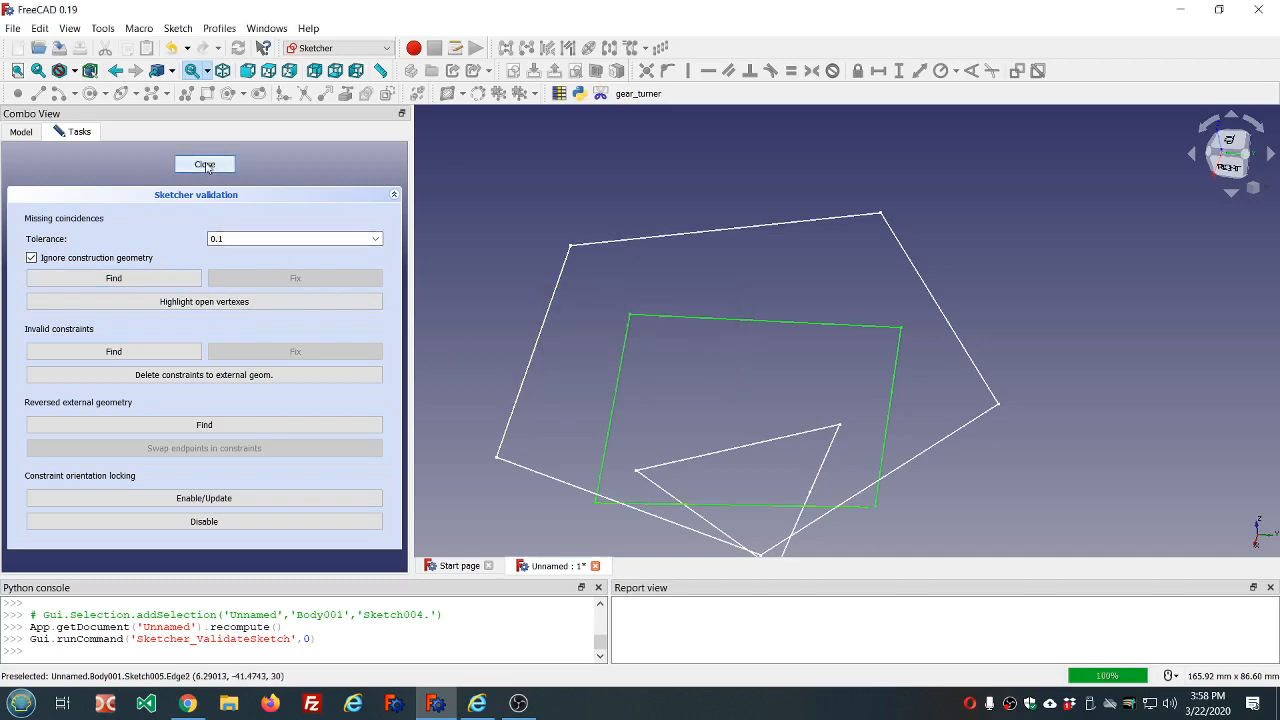
# In the square sketch, move the loose end of the upper edge onto the adjacent corner vertex, and close the sketch
pyautogui.doubleClick(62, 250)
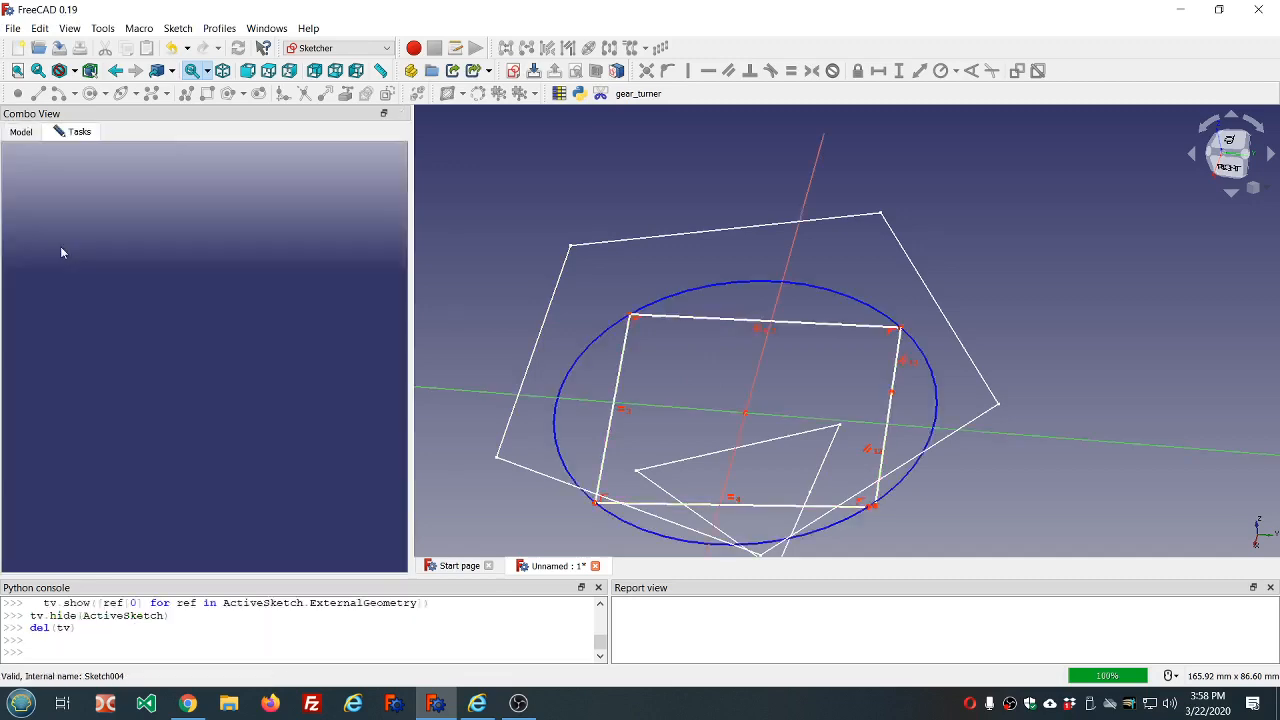
pyautogui.scroll(10, 937, 295)
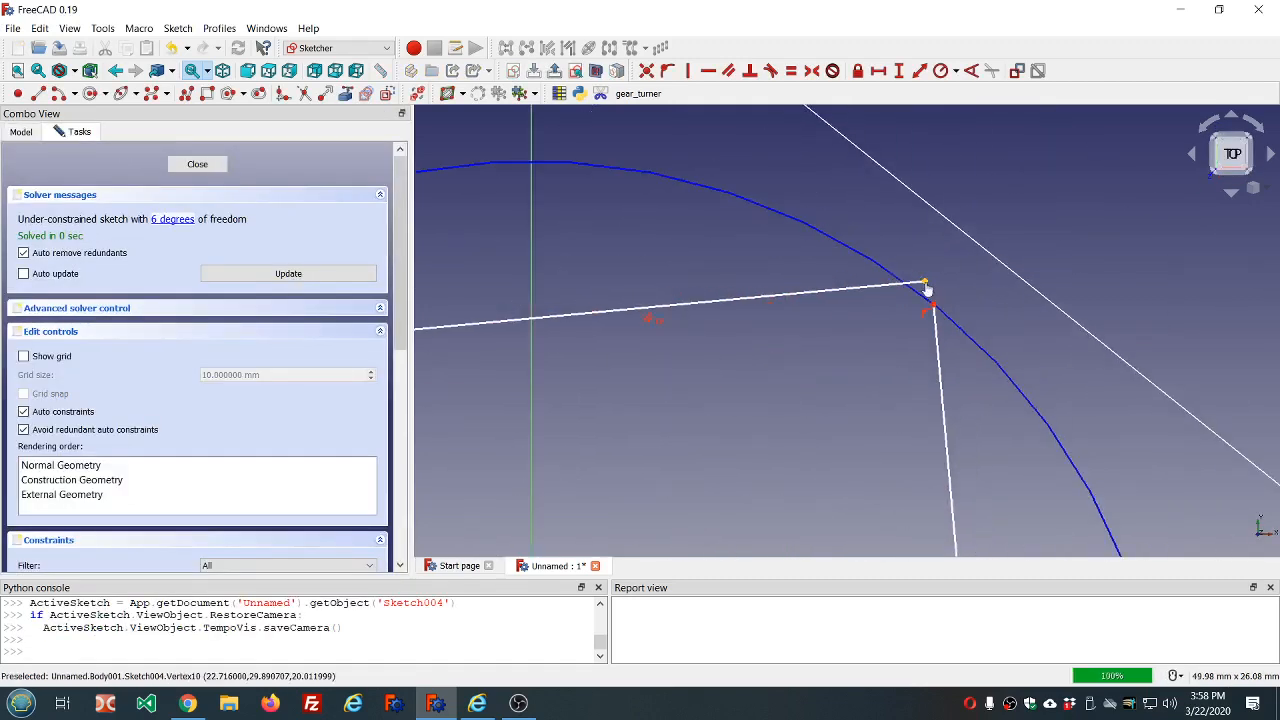
pyautogui.moveTo(926, 289); pyautogui.dragTo(932, 303)
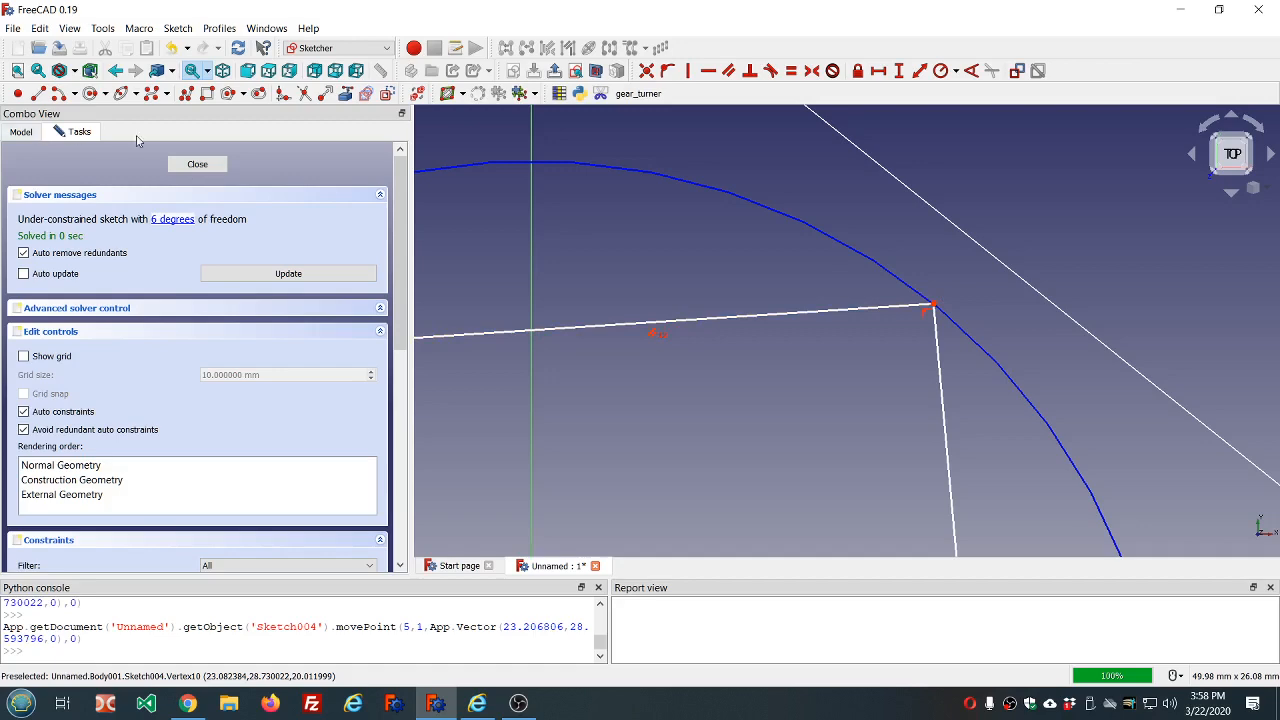
pyautogui.click(197, 164)
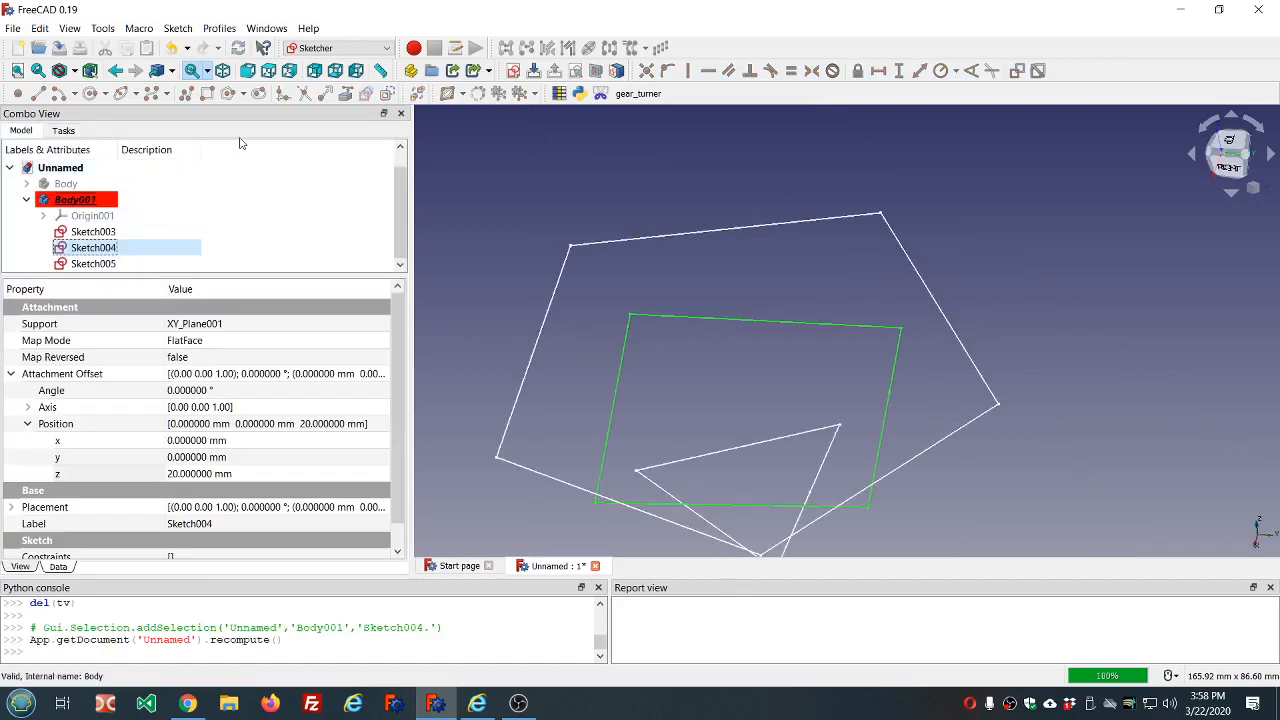
# Validate the adjusted square sketch at tolerances 0.0001 and 0.1, examine the flagged corner, and close the validation
pyautogui.click(178, 28)
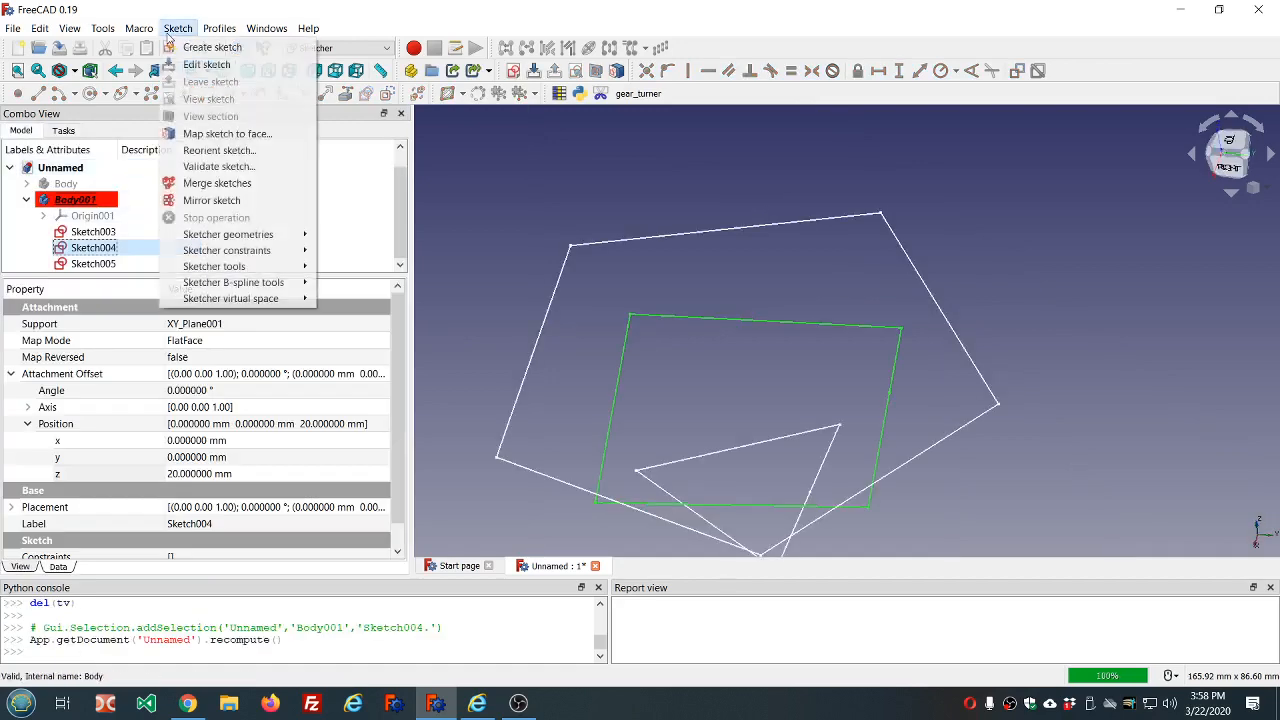
pyautogui.click(217, 167)
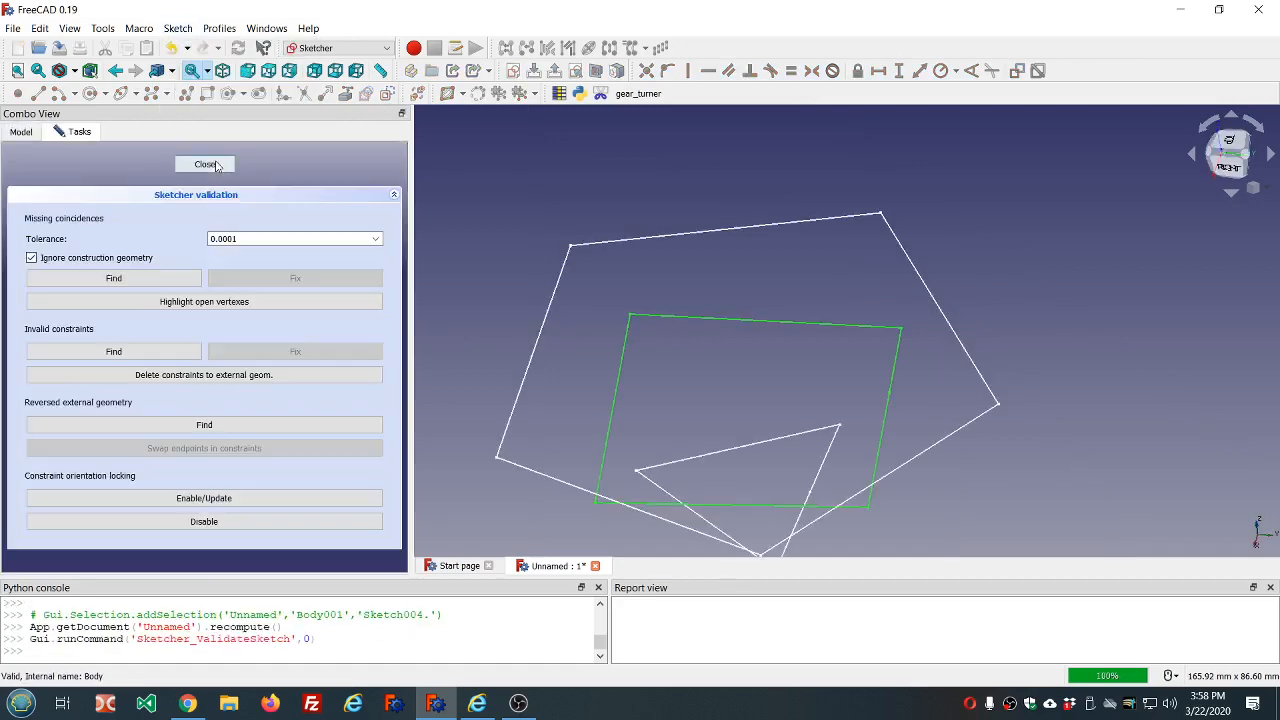
pyautogui.click(153, 279)
pyautogui.click(698, 371)
pyautogui.click(148, 279)
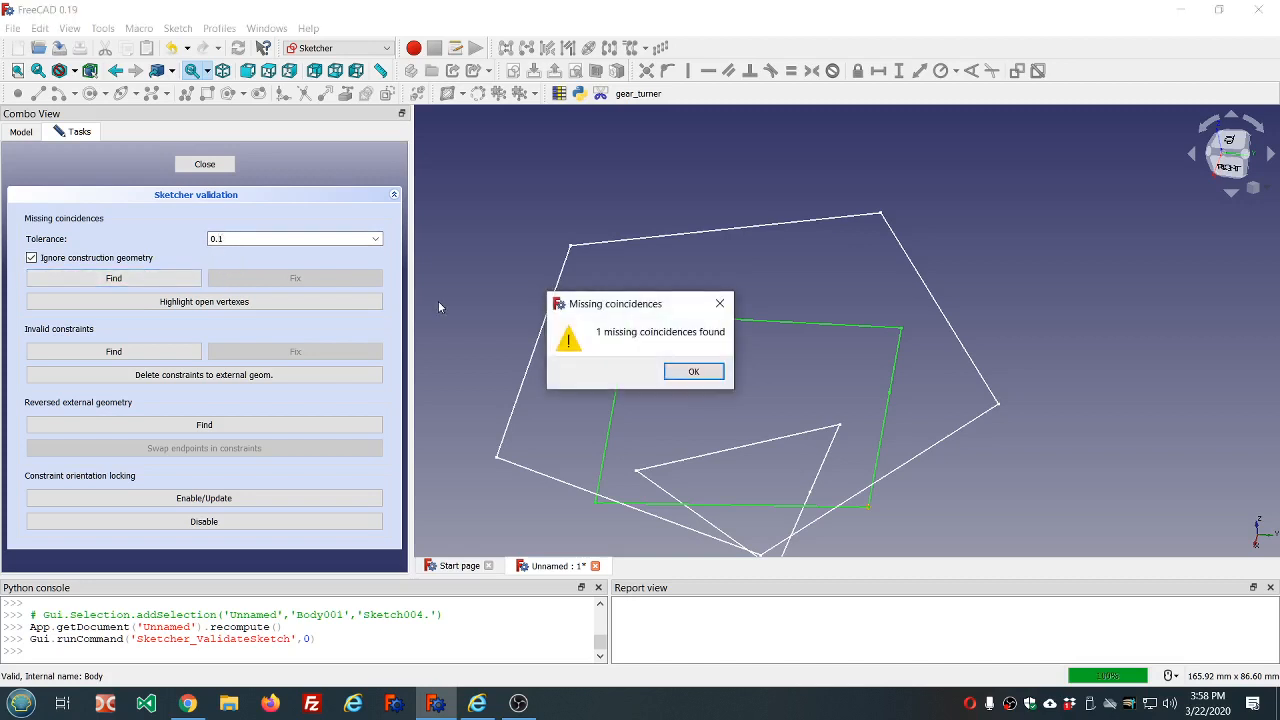
pyautogui.click(690, 372)
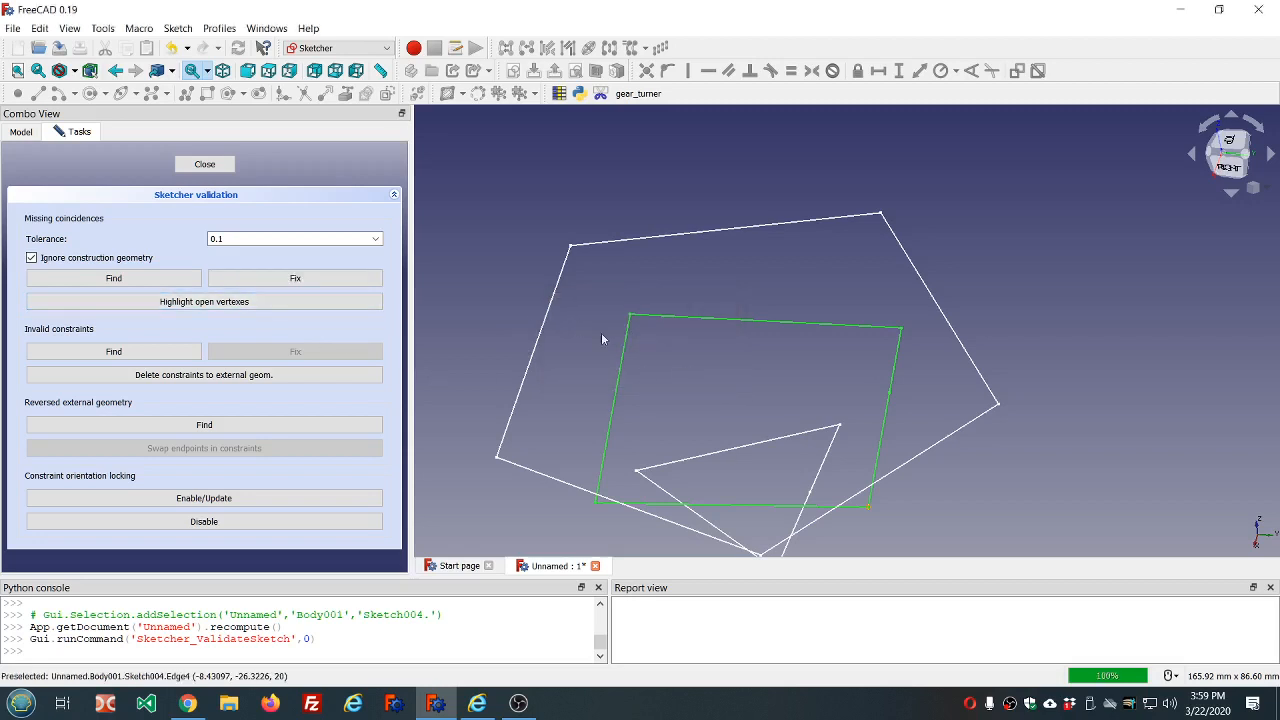
pyautogui.scroll(5, 853, 536)
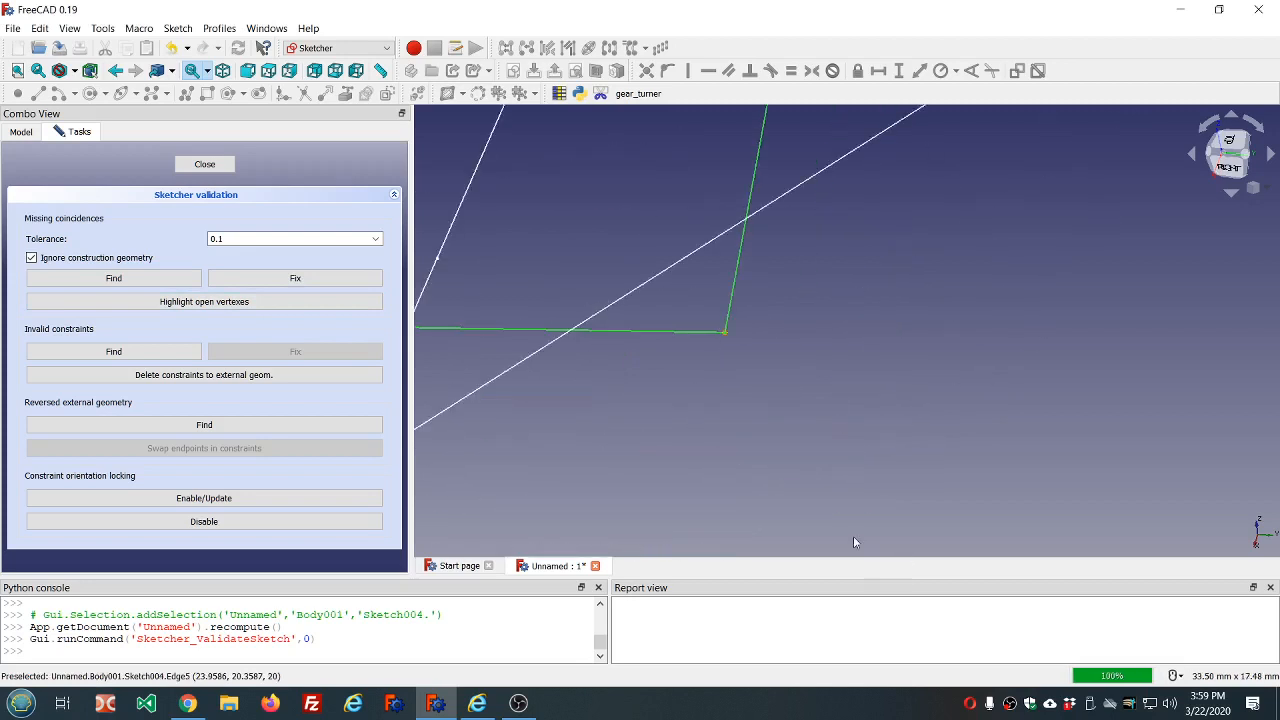
pyautogui.scroll(5, 677, 300)
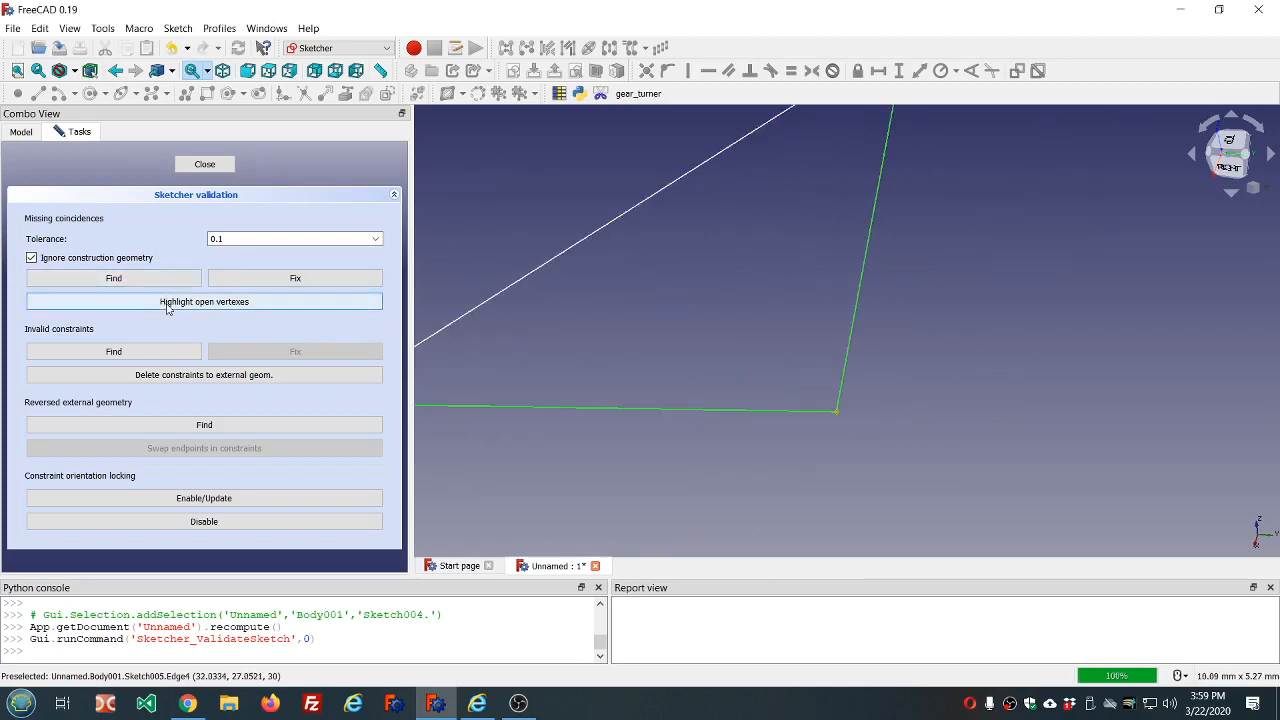
pyautogui.click(204, 164)
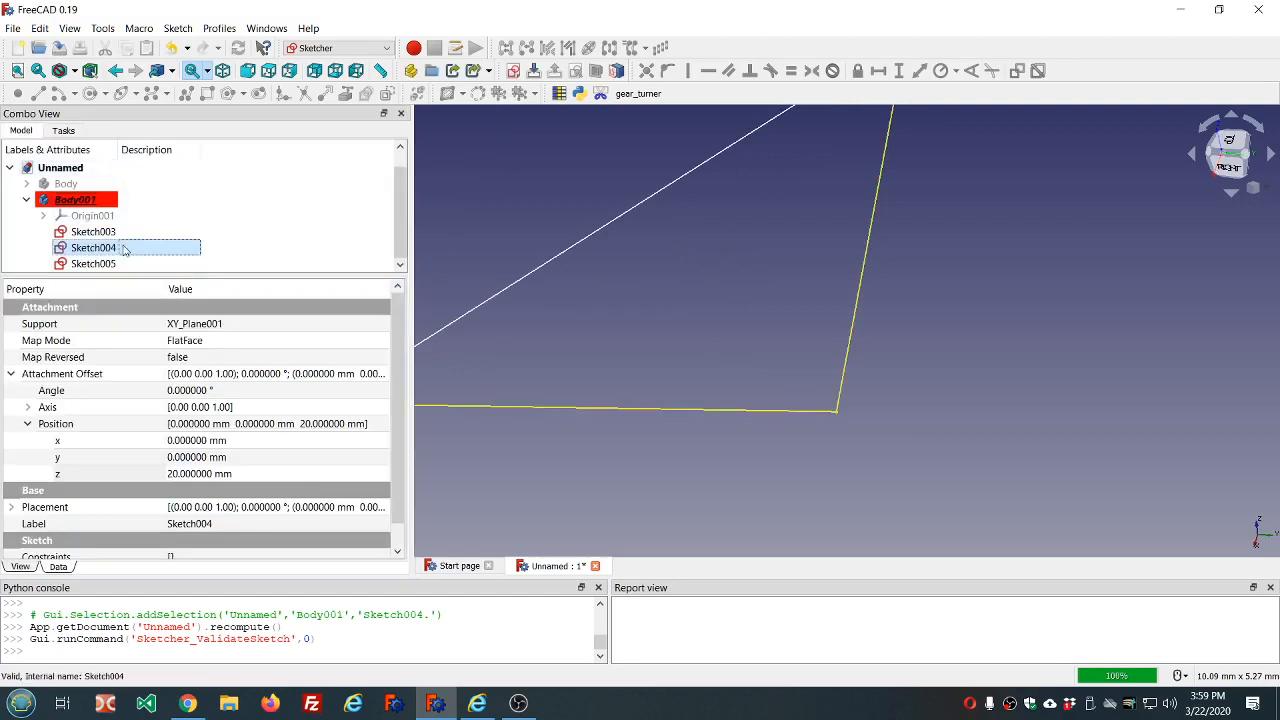
# Recheck the square sketch for missing coincidences at tolerances 0.0001 and 0.001, and highlight its open vertices
pyautogui.click(180, 28)
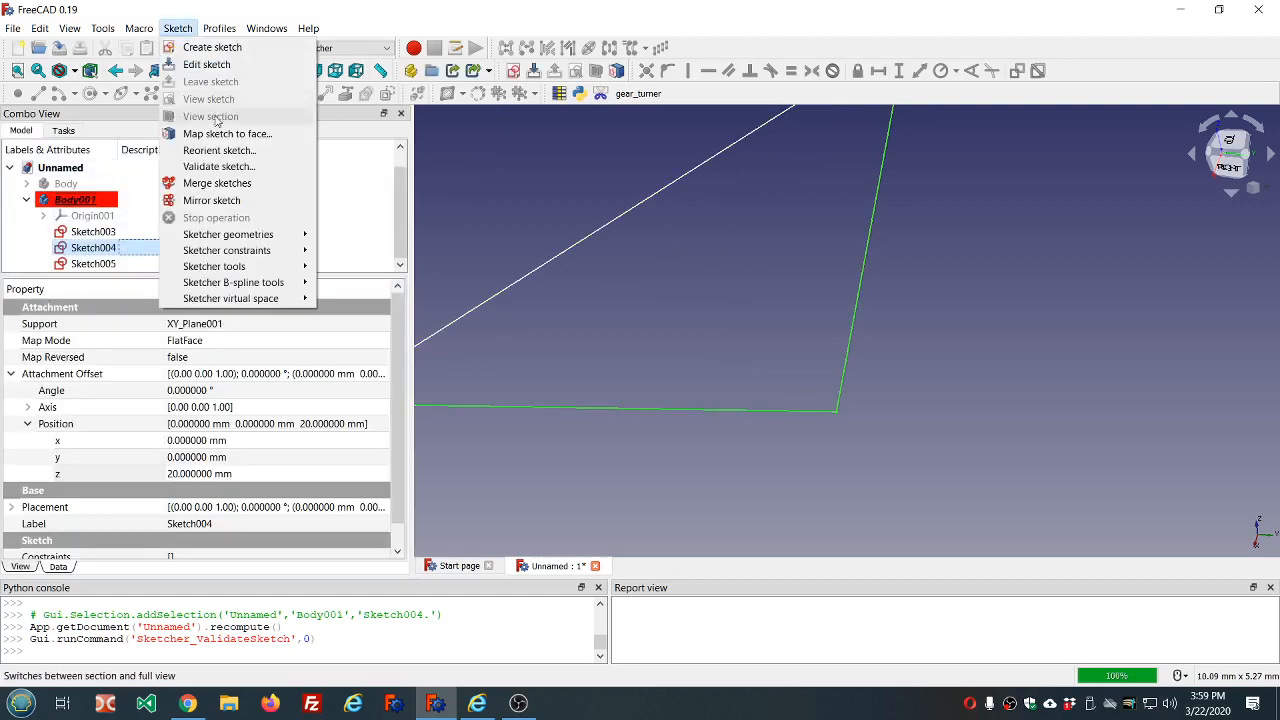
pyautogui.click(228, 167)
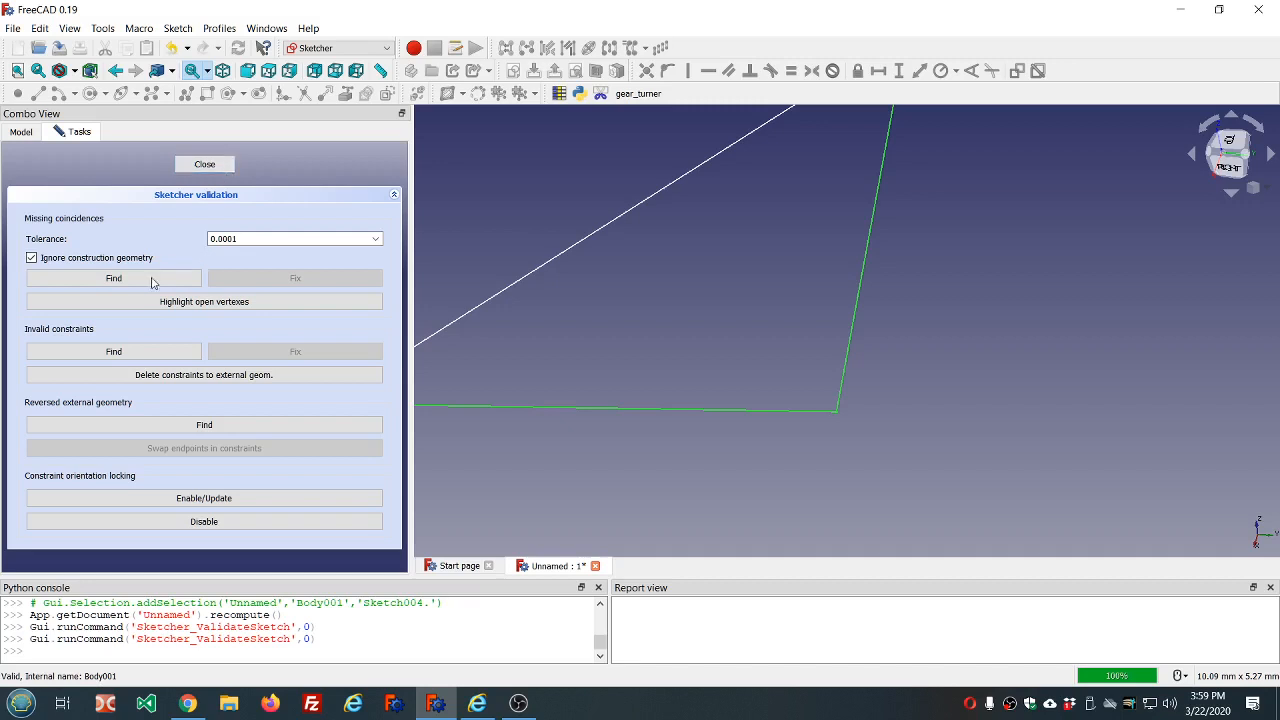
pyautogui.click(152, 280)
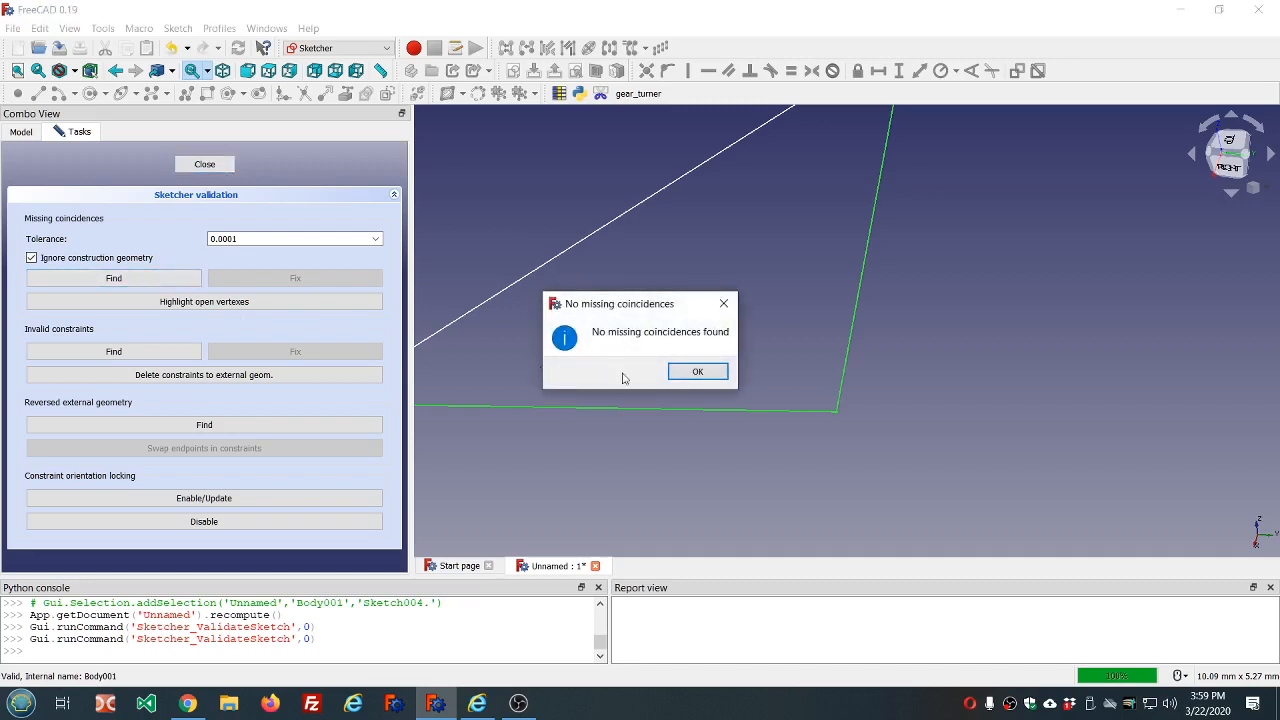
pyautogui.click(692, 372)
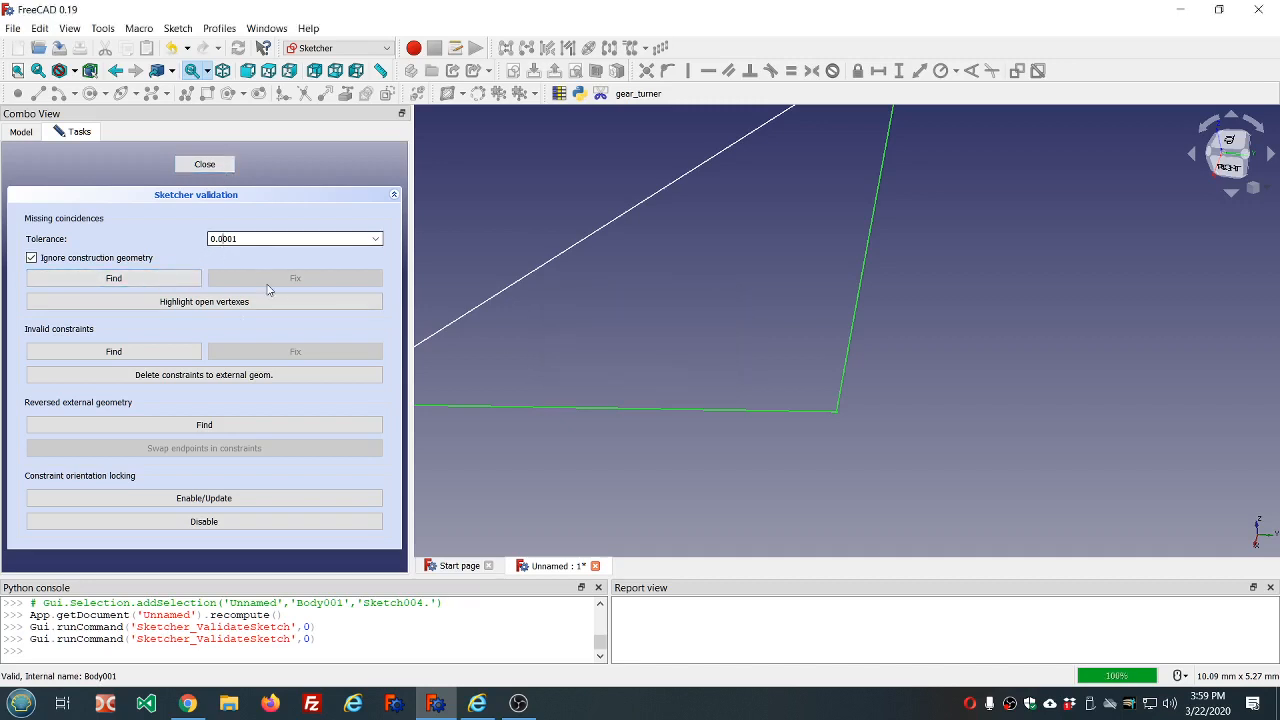
pyautogui.click(165, 279)
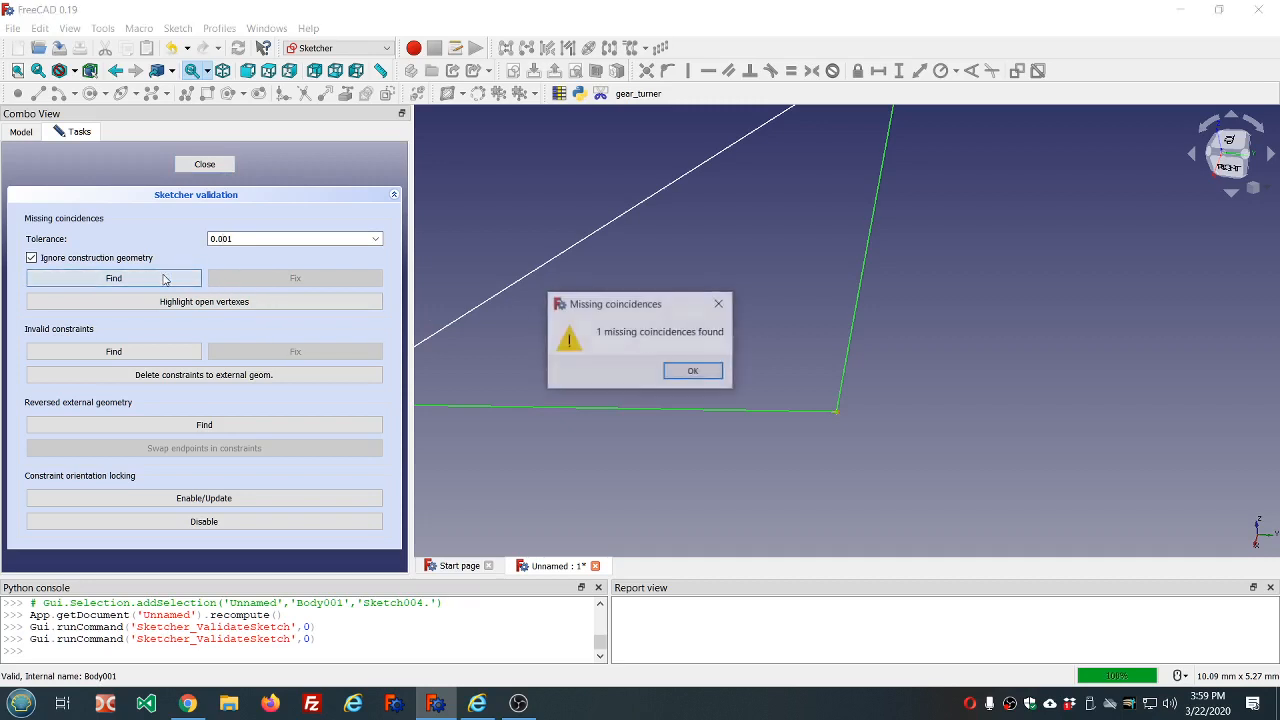
pyautogui.click(693, 371)
pyautogui.scroll(5, 835, 415)
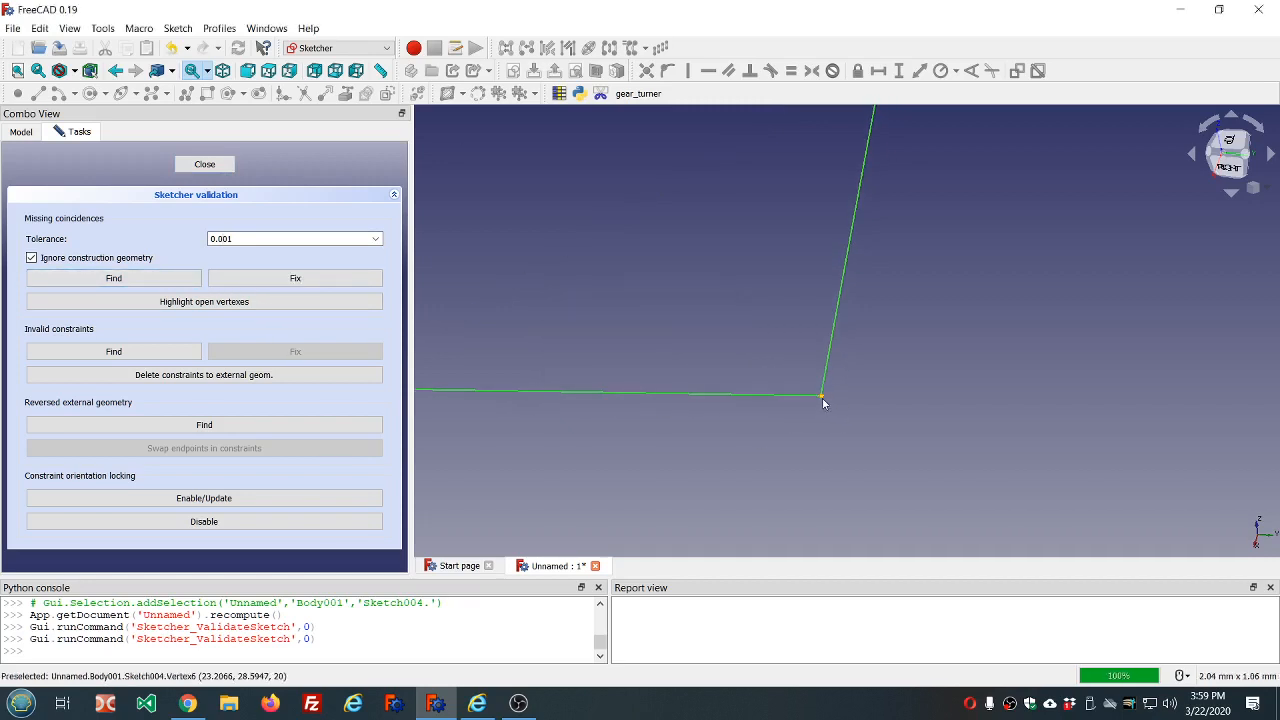
pyautogui.click(165, 303)
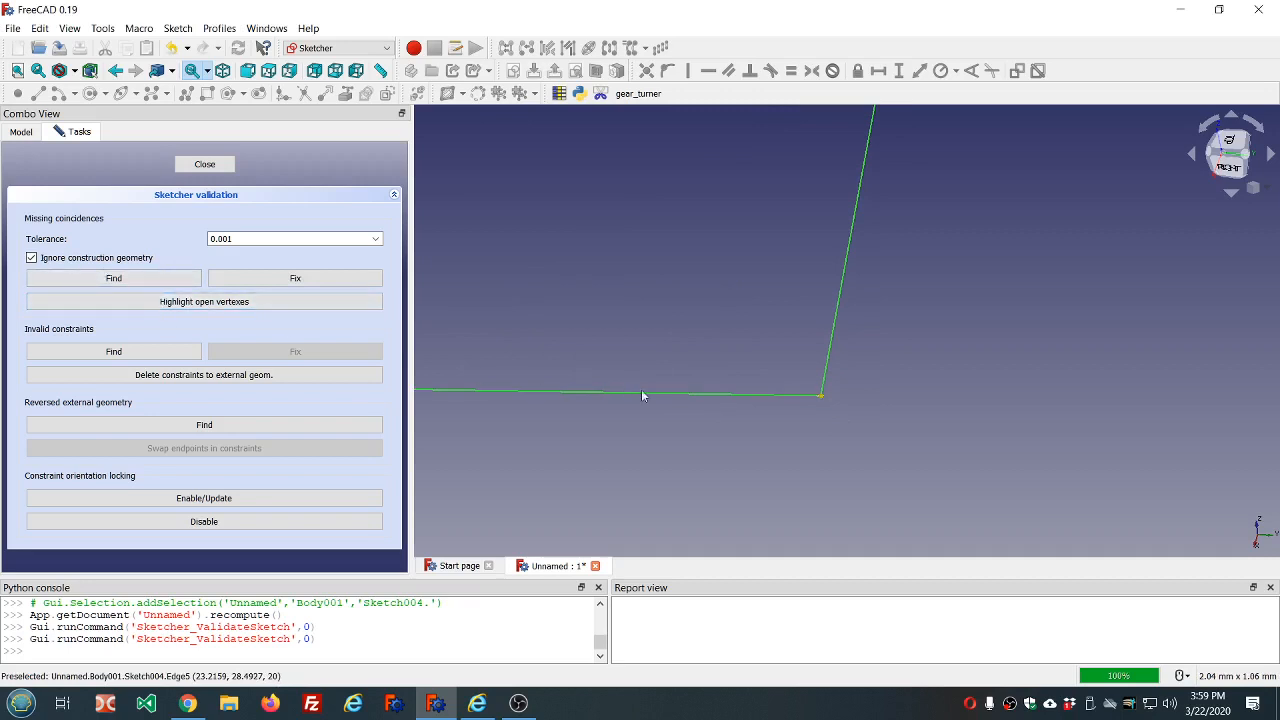
# Fix the square sketch's missing coincidence at the flagged corner with the 0.001 tolerance and close the validation
pyautogui.scroll(7, 818, 395)
pyautogui.scroll(5, 884, 407)
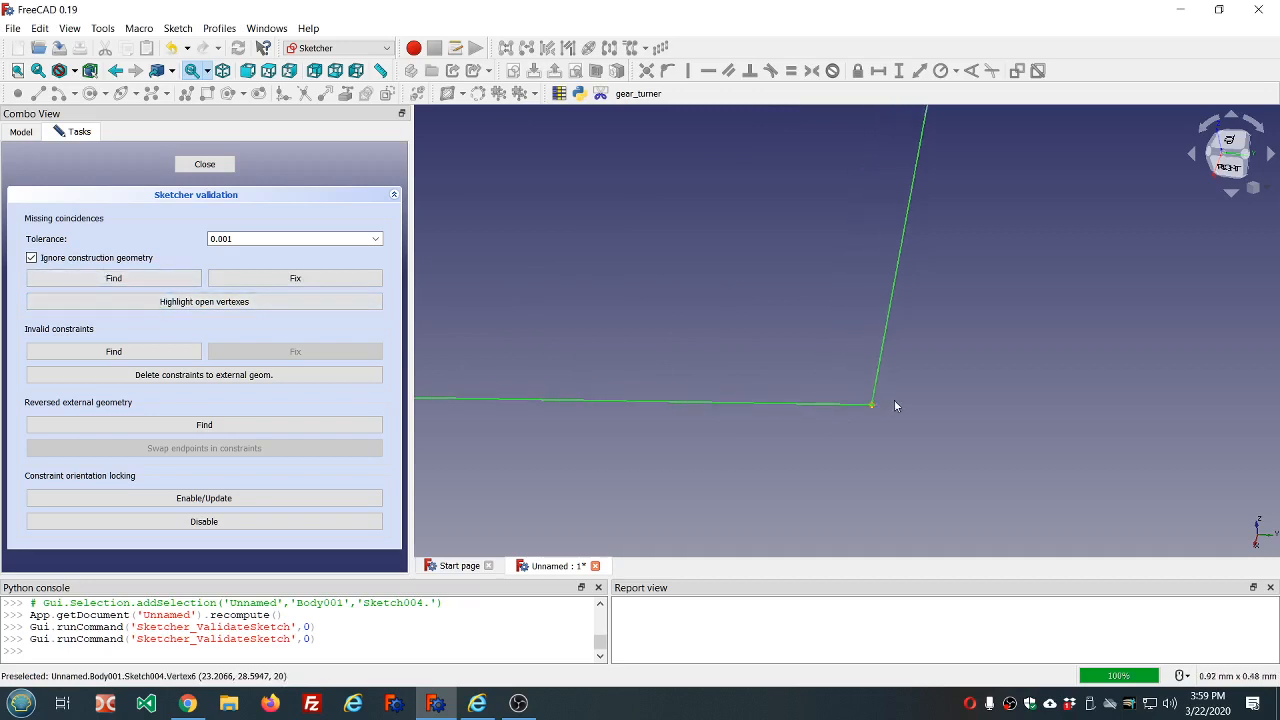
pyautogui.scroll(1, 833, 411)
pyautogui.scroll(-5, 833, 411)
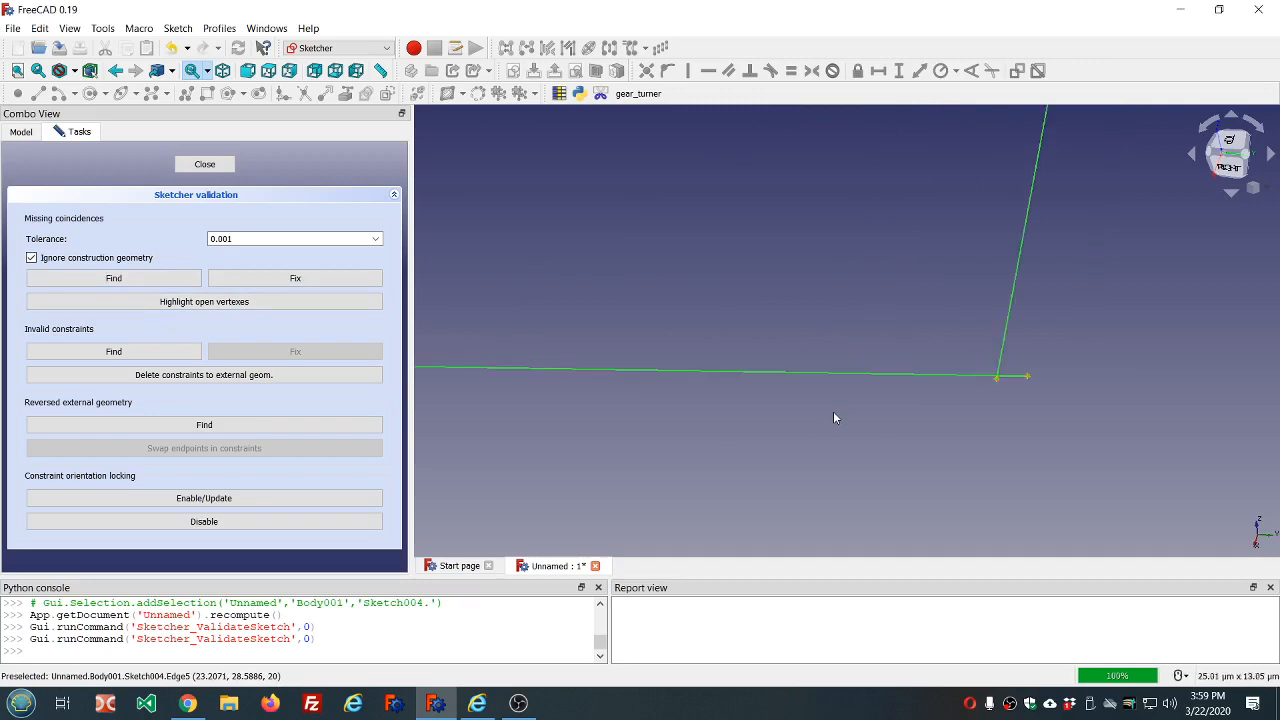
pyautogui.click(318, 281)
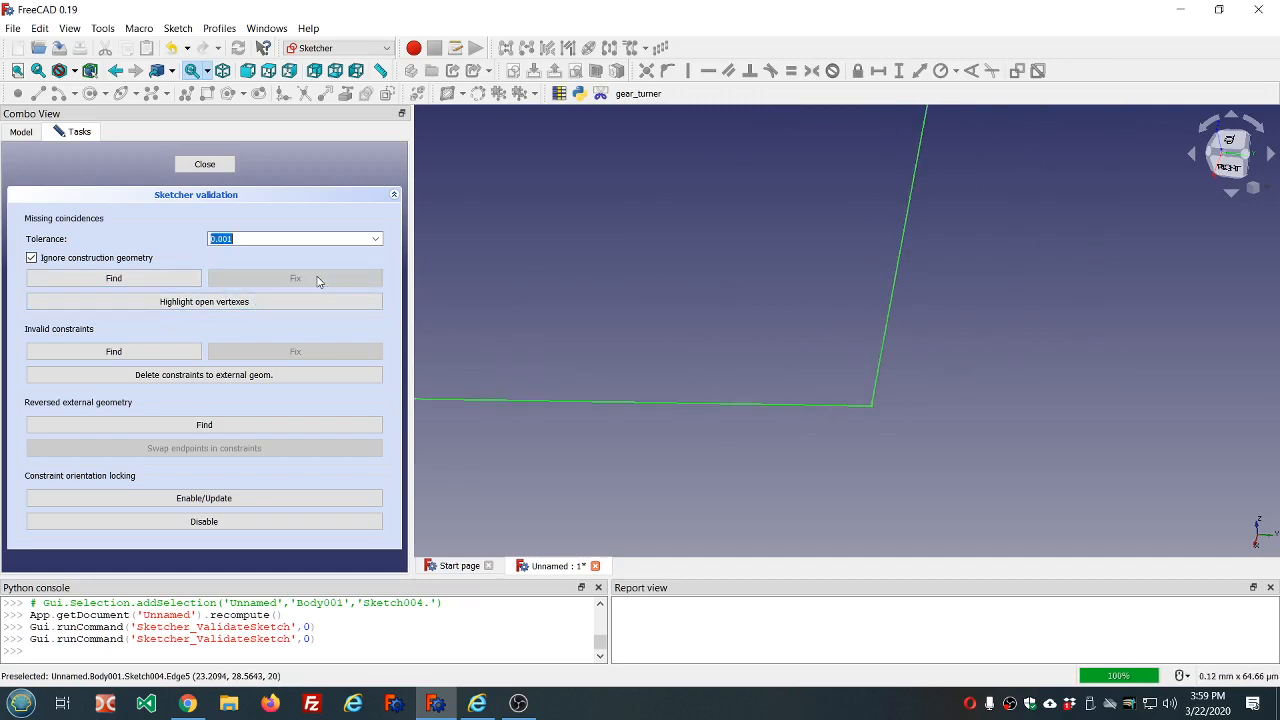
pyautogui.click(204, 164)
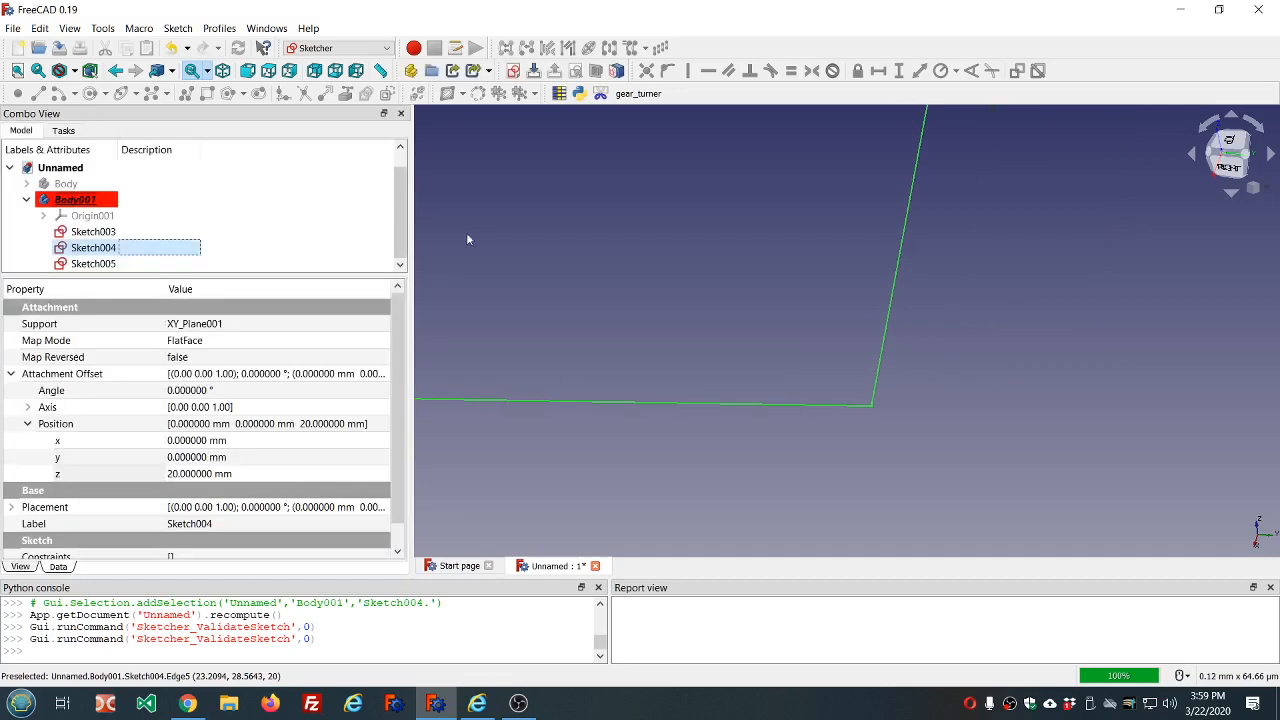
# Switch to the Part Design workbench with the model tree shown
pyautogui.scroll(-5, 496, 238)
pyautogui.scroll(-5, 598, 277)
pyautogui.scroll(-10, 598, 277)
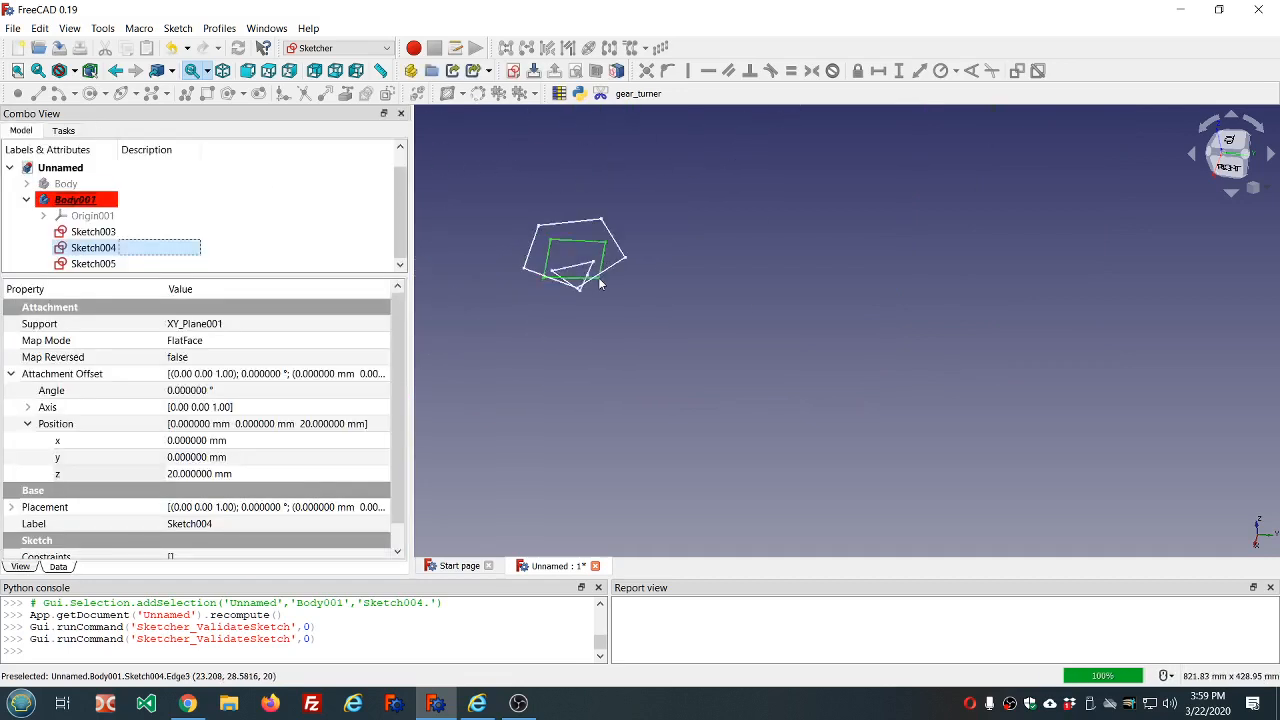
pyautogui.scroll(5, 572, 243)
pyautogui.moveTo(651, 368)
pyautogui.mouseDown(button='middle')
pyautogui.moveTo(632, 266)
pyautogui.moveTo(625, 304)
pyautogui.mouseUp(button='middle')
pyautogui.click(390, 48)
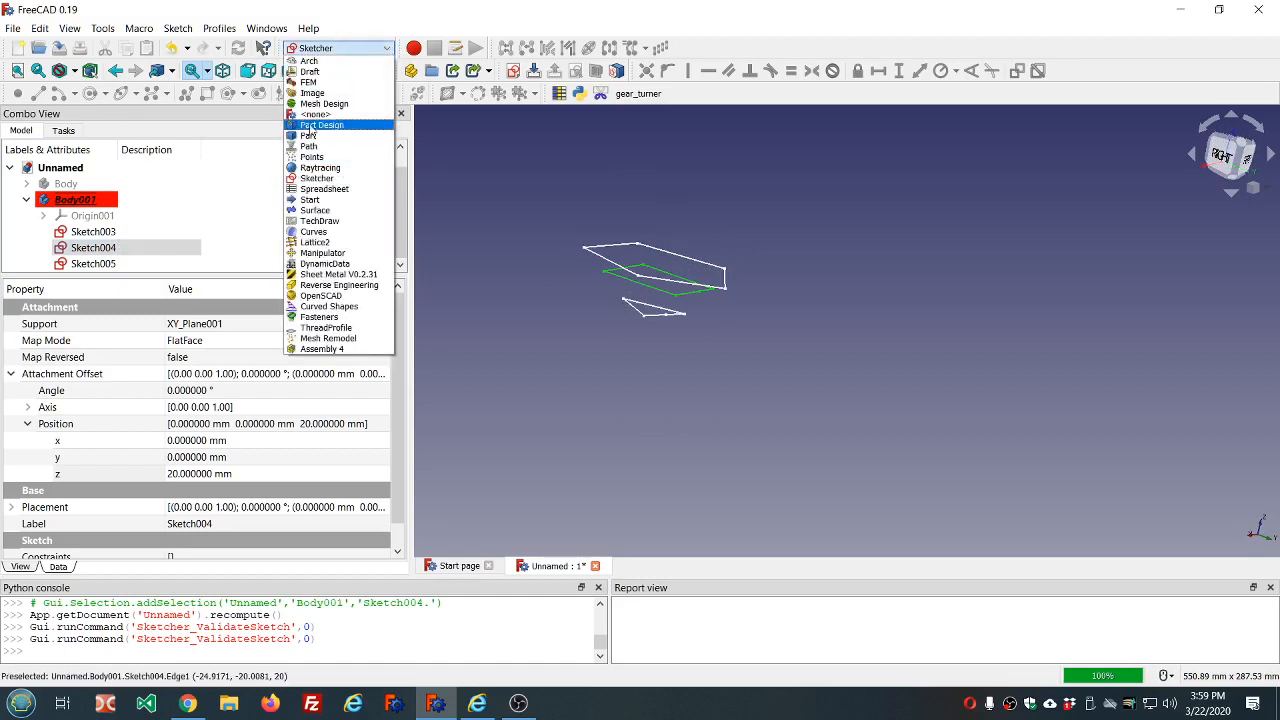
pyautogui.click(318, 125)
pyautogui.click(22, 131)
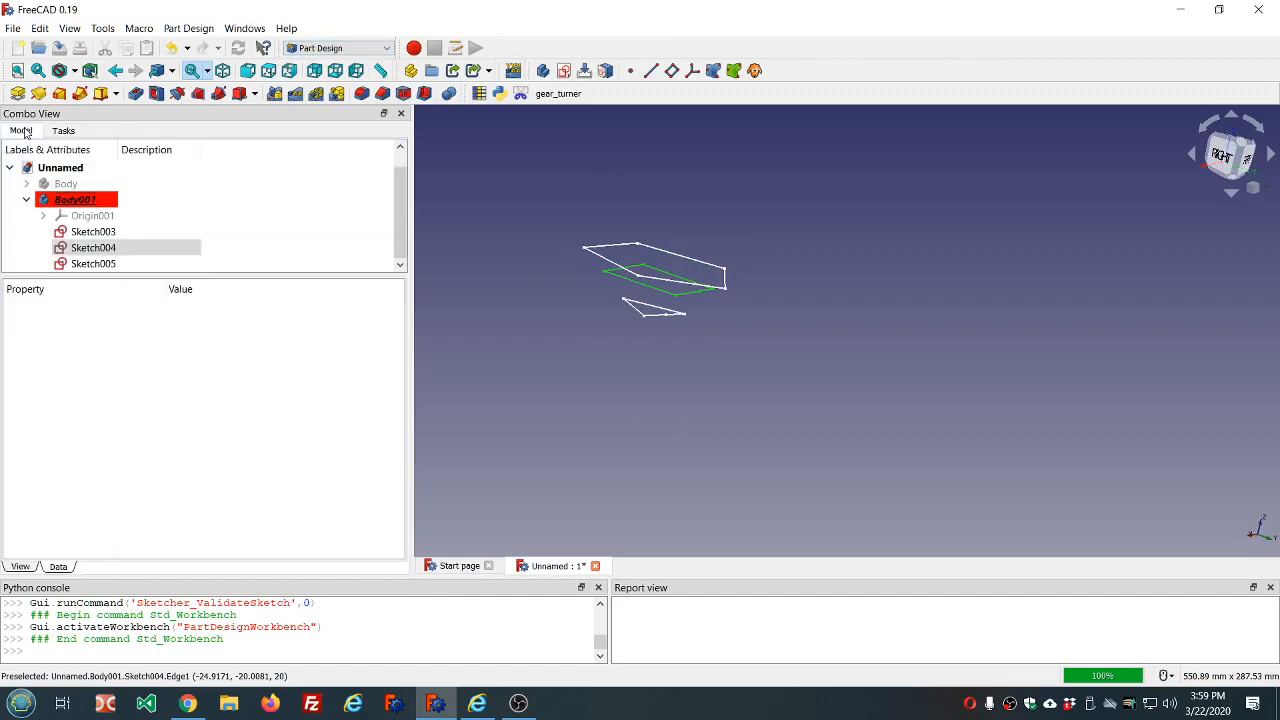
# Create an additive loft from the triangle sketch (Sketch003) through the square (Sketch004) and pentagon (Sketch005) sections
pyautogui.click(93, 231)
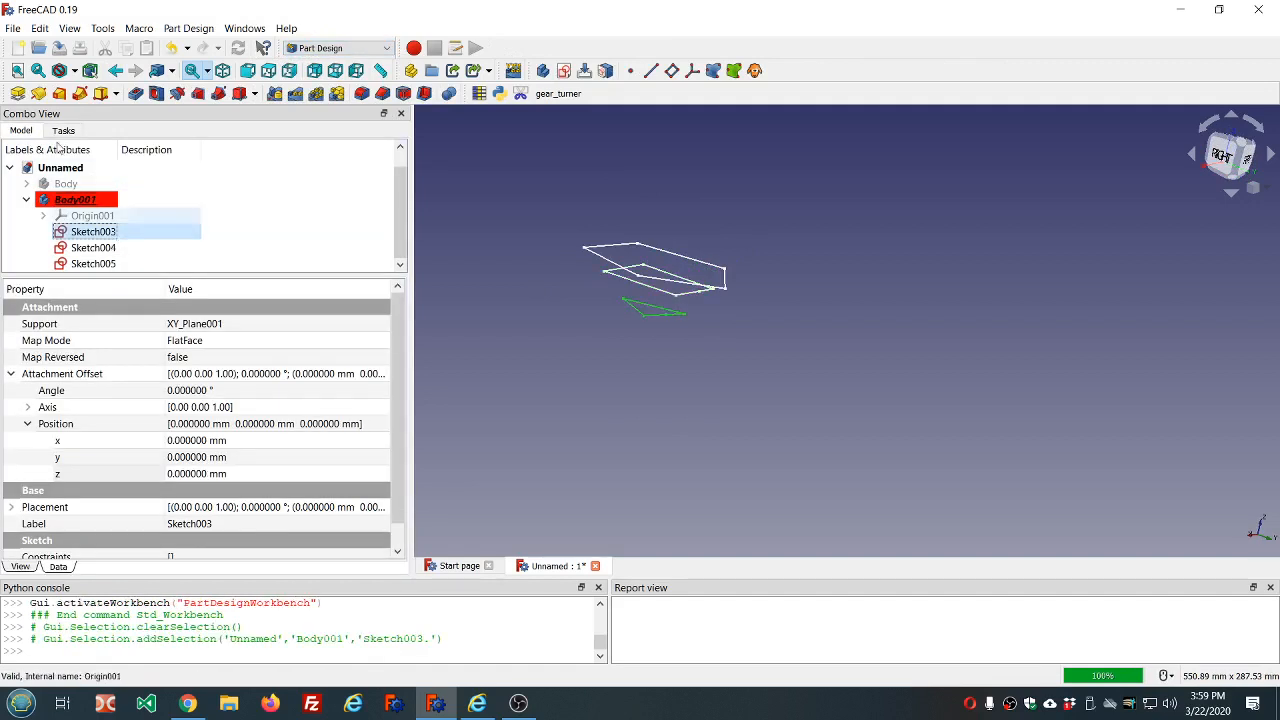
pyautogui.click(59, 93)
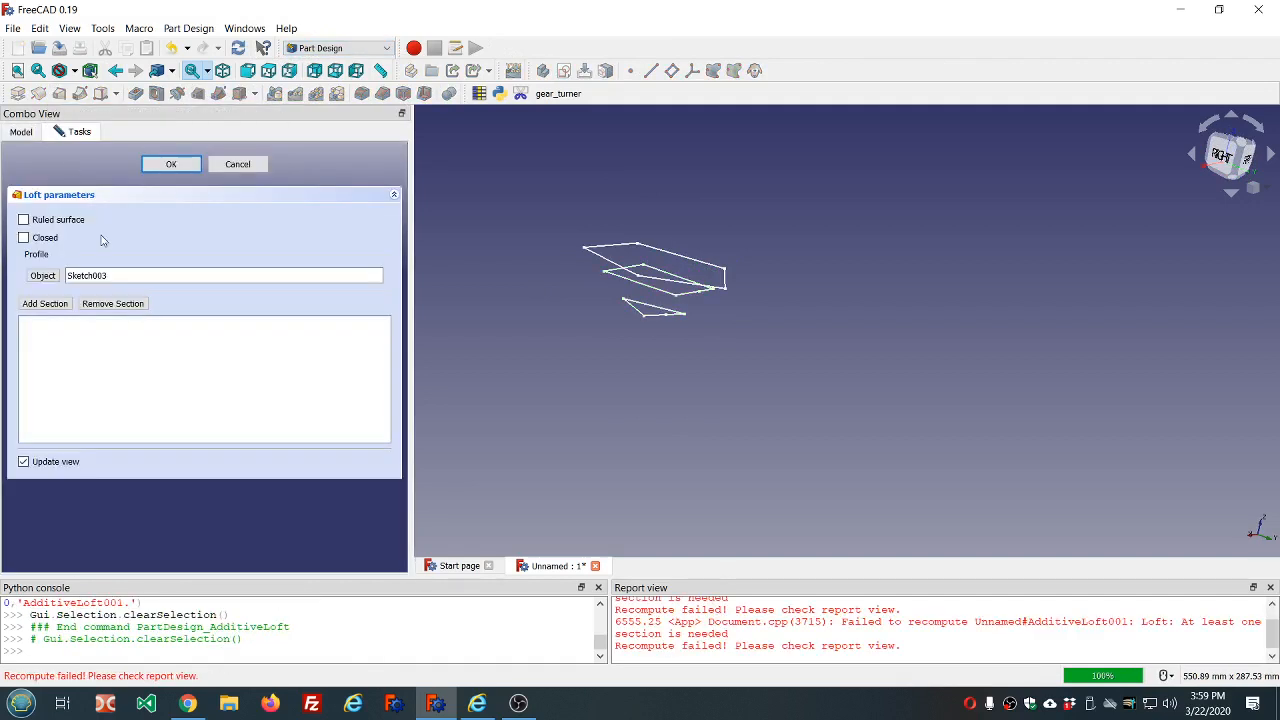
pyautogui.click(61, 303)
pyautogui.click(669, 298)
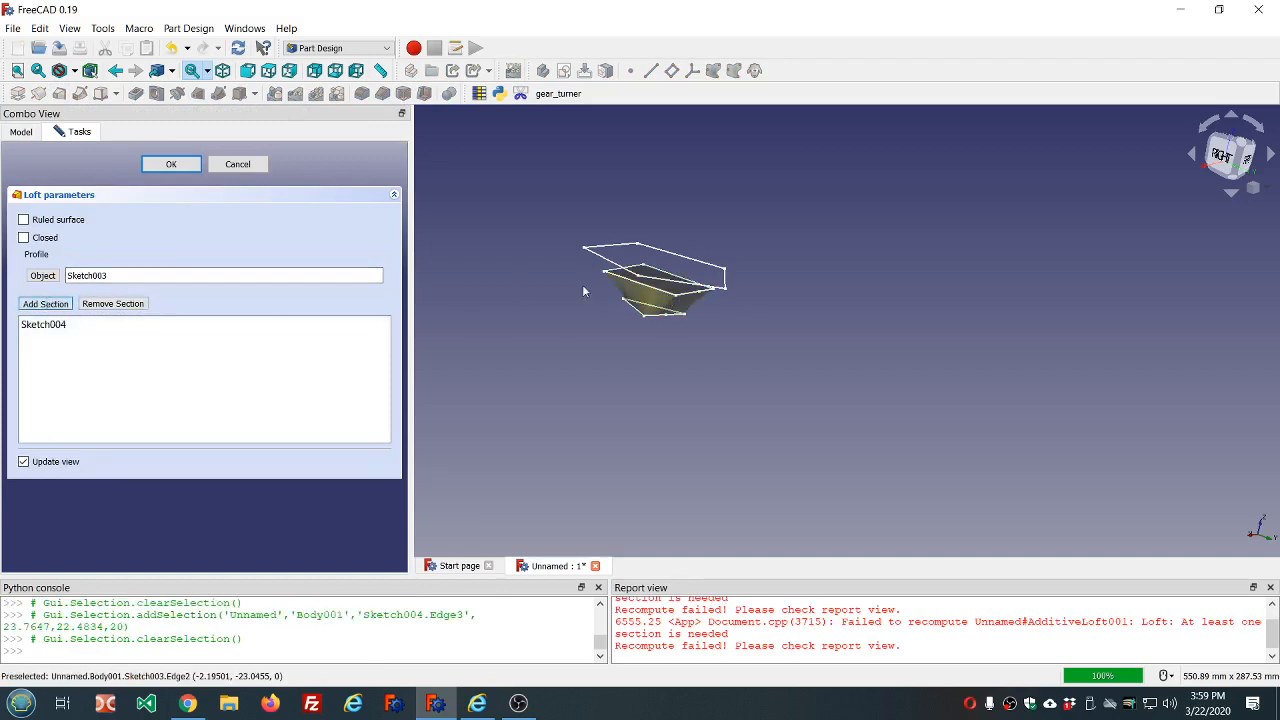
pyautogui.click(631, 273)
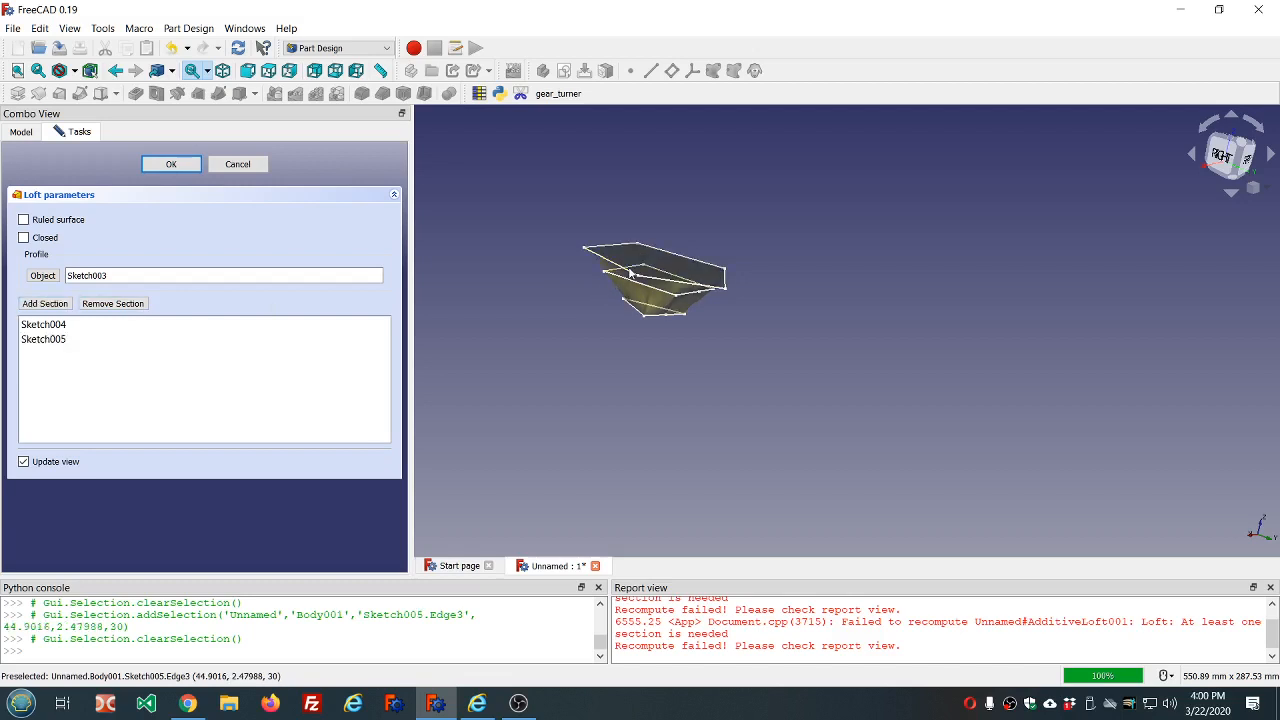
pyautogui.click(170, 165)
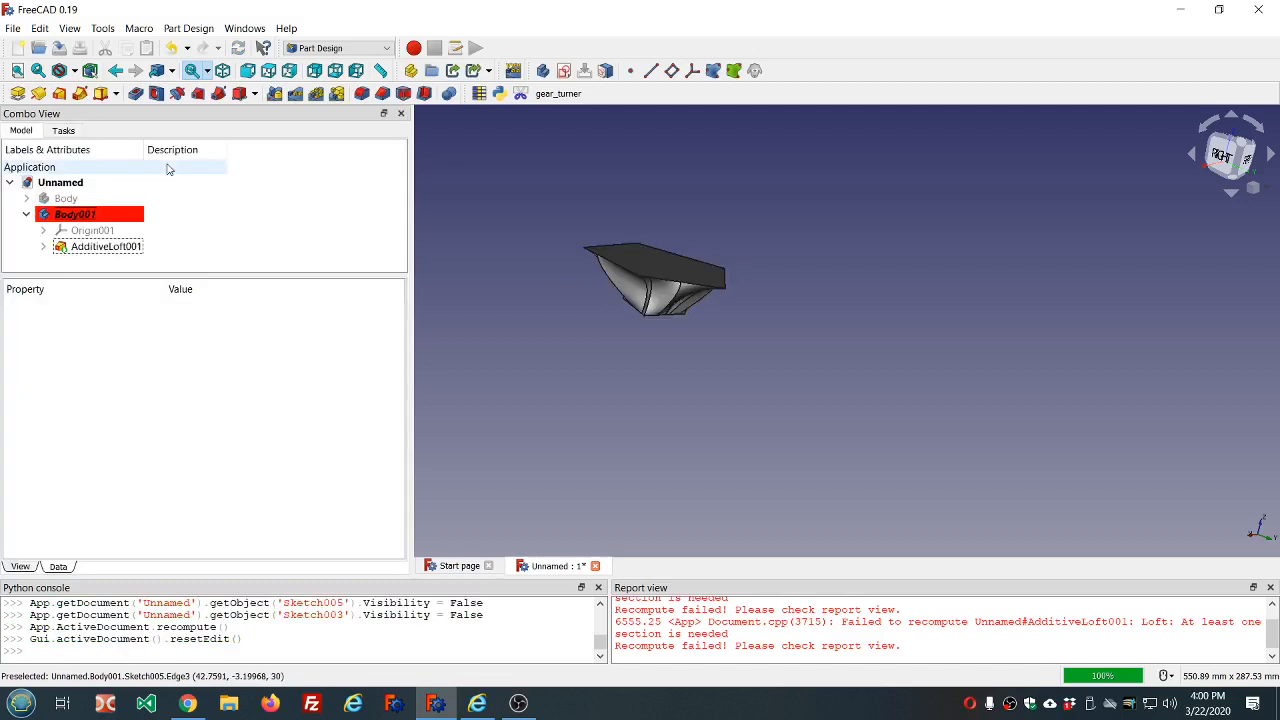
# Show the triangle, square and pentagon sketches nested under the new additive loft
pyautogui.moveTo(728, 318); pyautogui.dragTo(718, 276, button='middle')
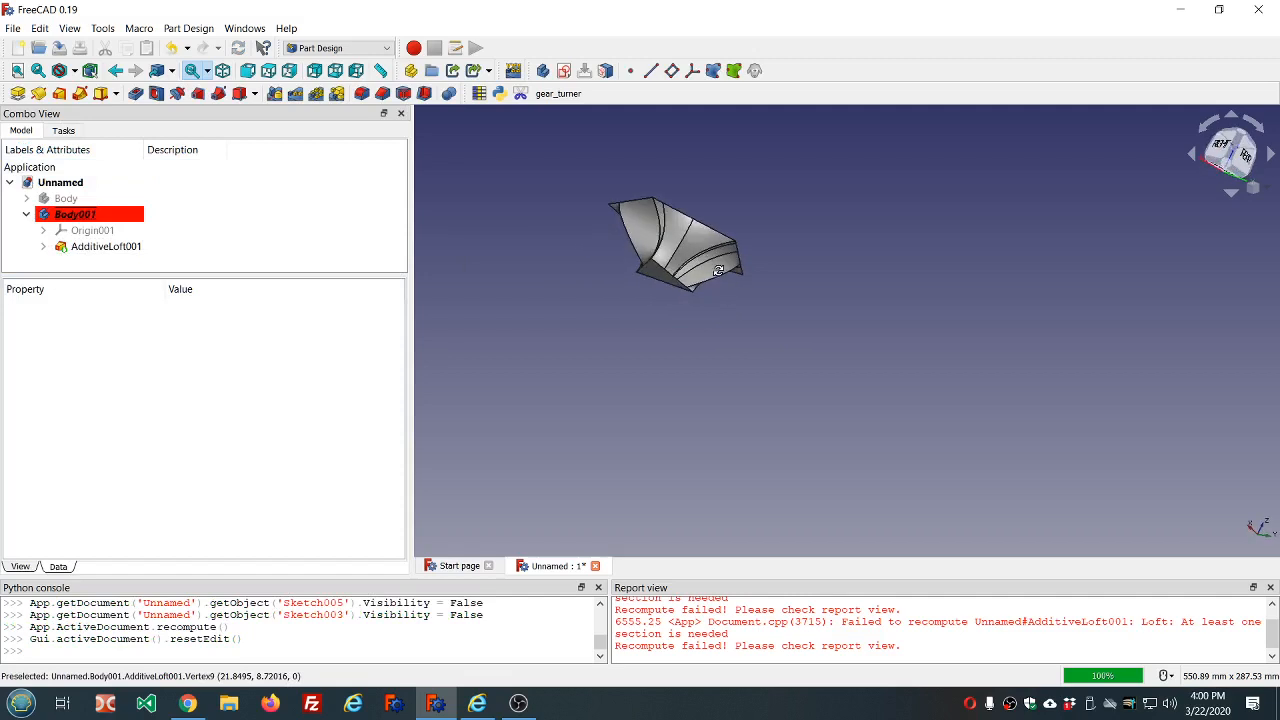
pyautogui.click(45, 246)
pyautogui.click(108, 262)
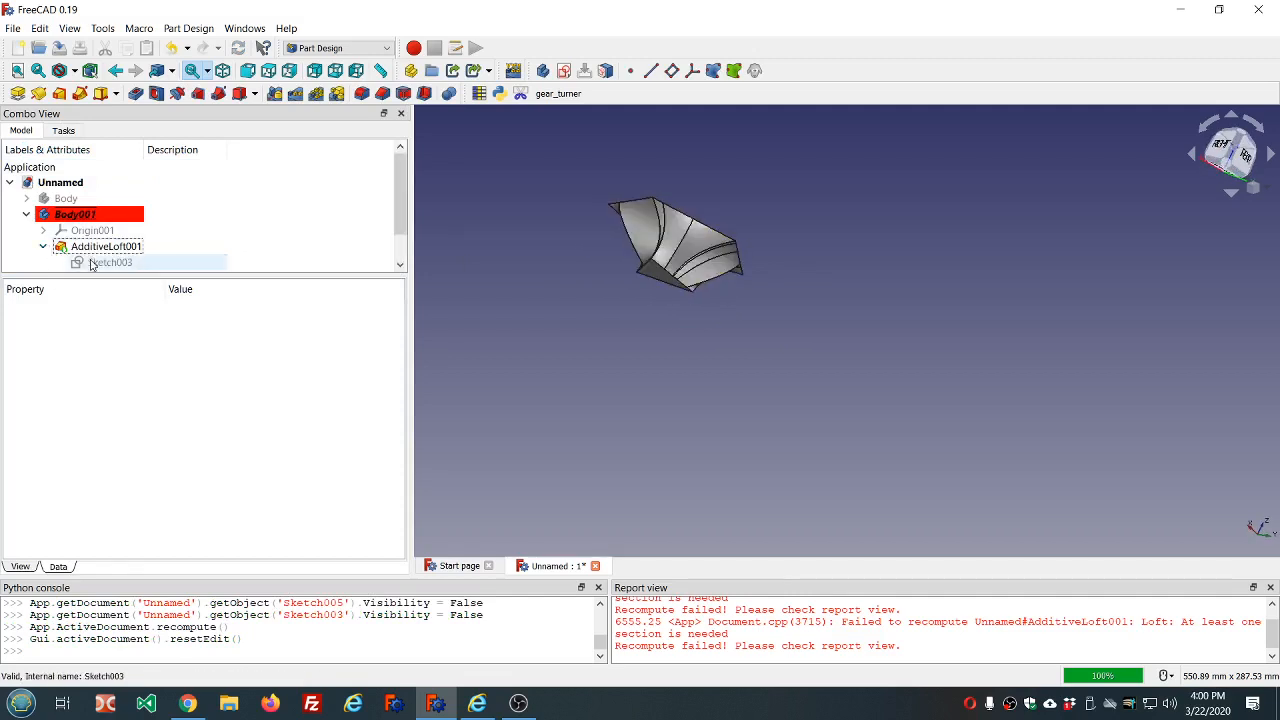
pyautogui.press('space')
pyautogui.scroll(-1, 120, 250)
pyautogui.click(120, 248)
pyautogui.press('space')
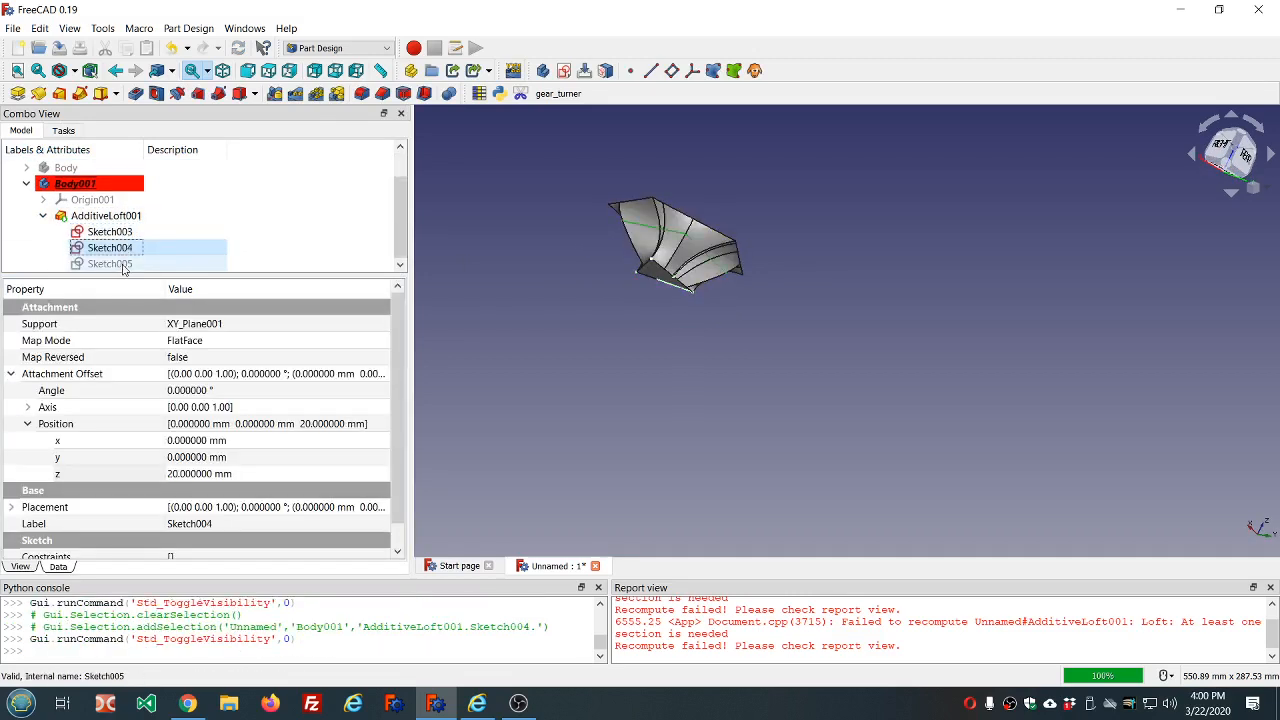
pyautogui.click(112, 263)
pyautogui.press('space')
pyautogui.click(567, 345)
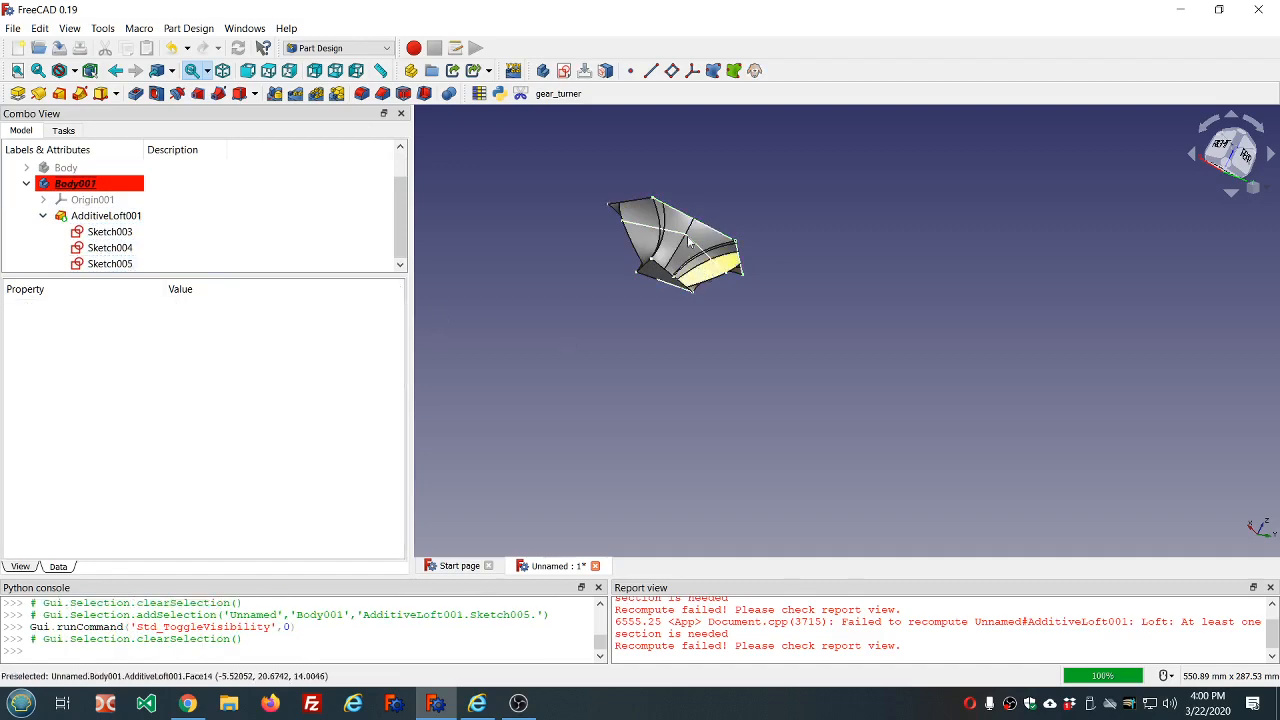
# Examine how the loft's surfaces run between the sketch vertices, and open the triangle sketch for editing
pyautogui.scroll(6, 696, 221)
pyautogui.moveTo(738, 194); pyautogui.dragTo(1010, 255, button='middle')
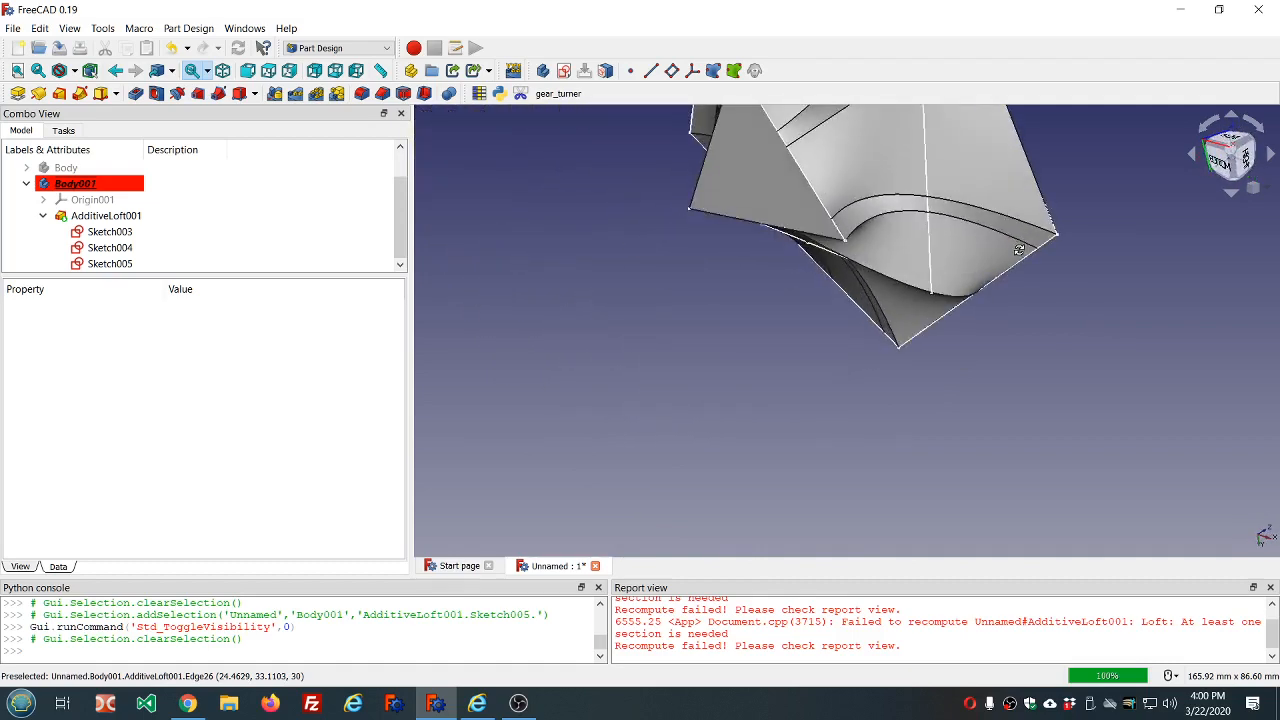
pyautogui.scroll(-5, 1020, 256)
pyautogui.scroll(5, 1020, 256)
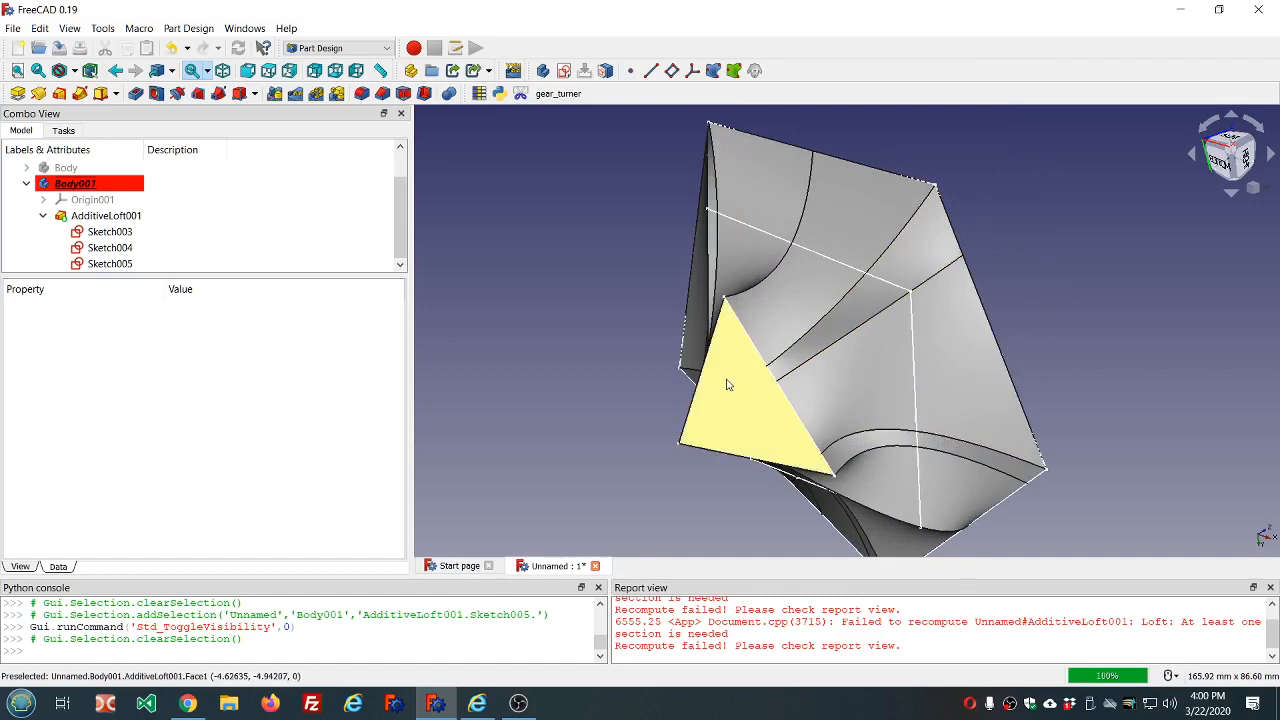
pyautogui.moveTo(728, 382); pyautogui.dragTo(702, 382, button='middle')
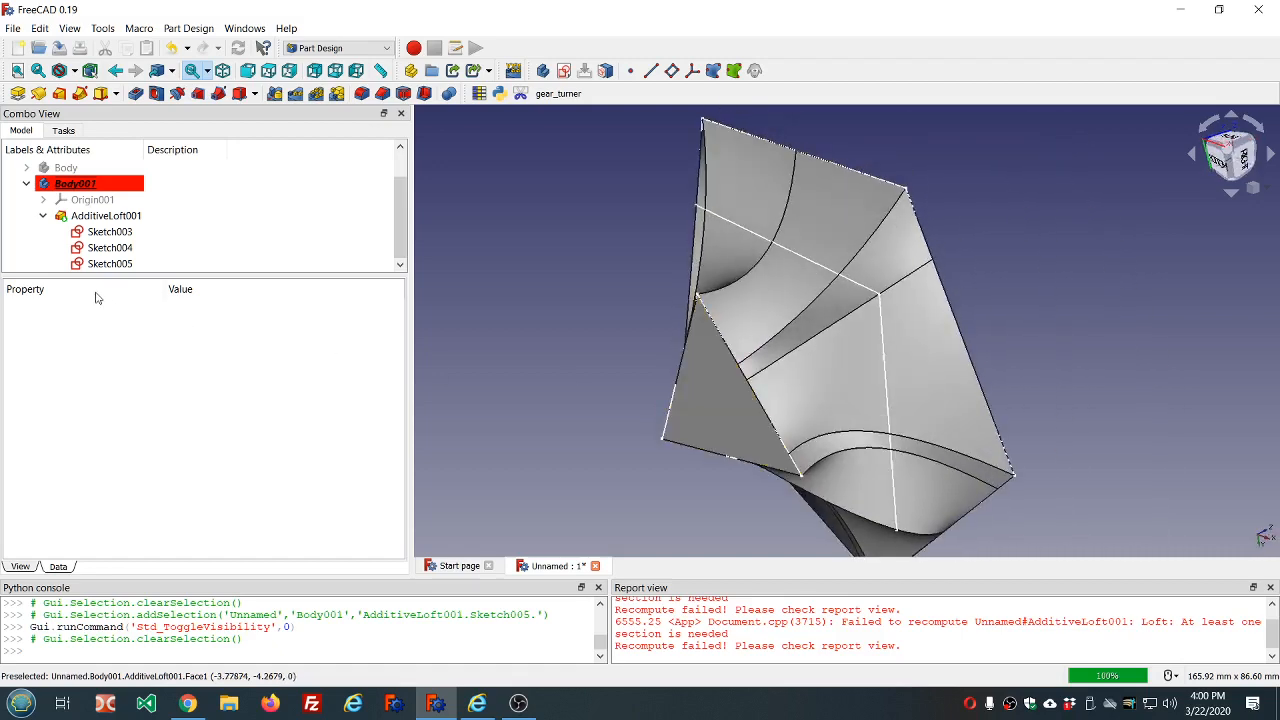
pyautogui.click(103, 233)
pyautogui.doubleClick(100, 231)
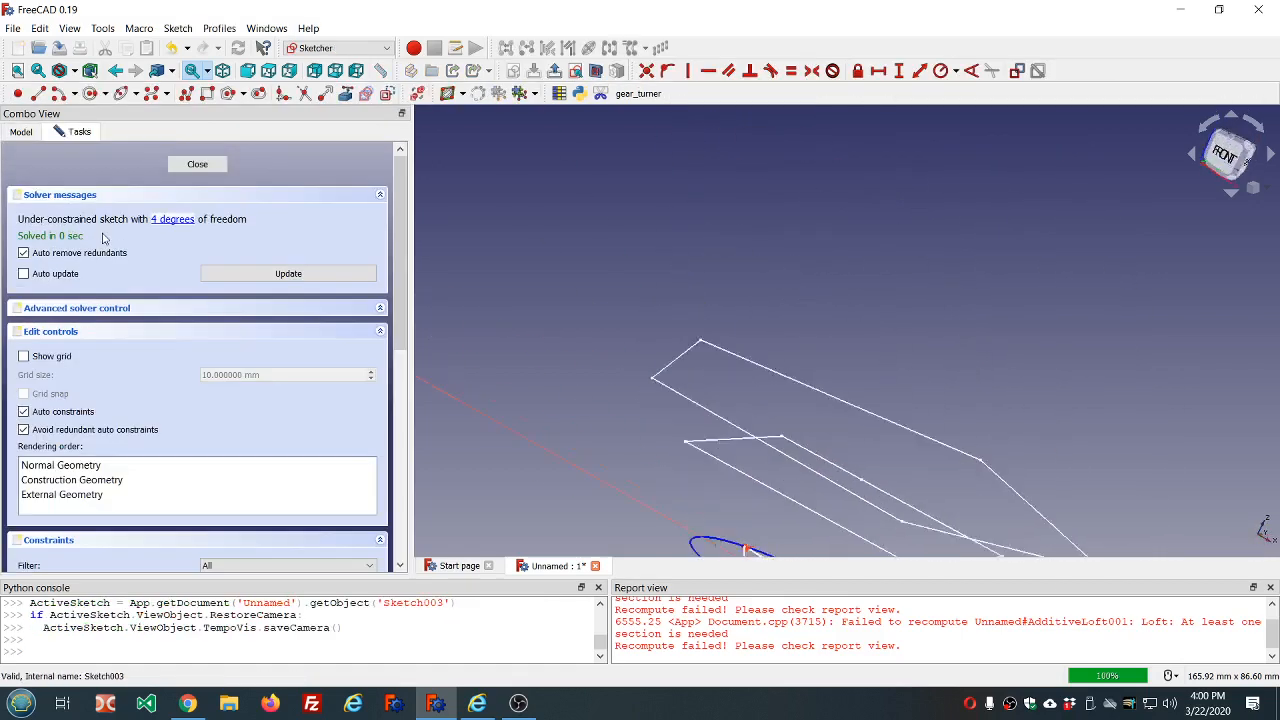
pyautogui.scroll(4, 682, 247)
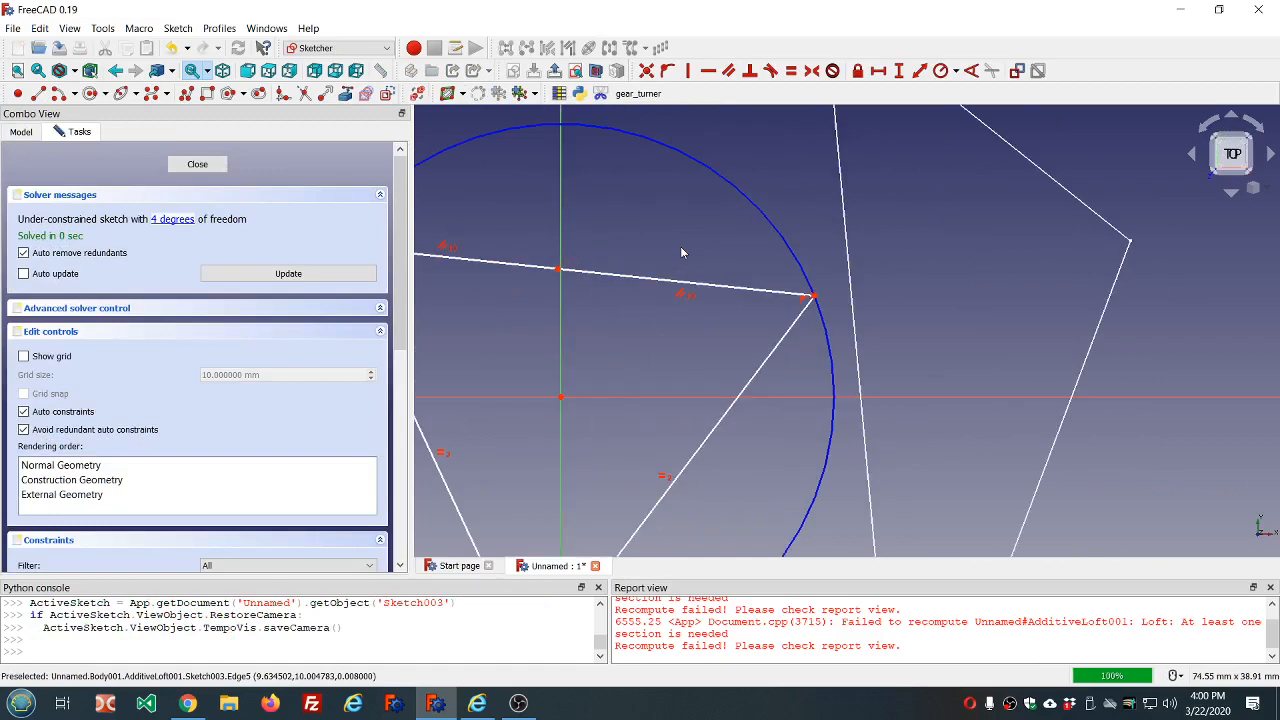
pyautogui.scroll(-4, 682, 247)
pyautogui.scroll(4, 574, 245)
pyautogui.scroll(-2, 583, 338)
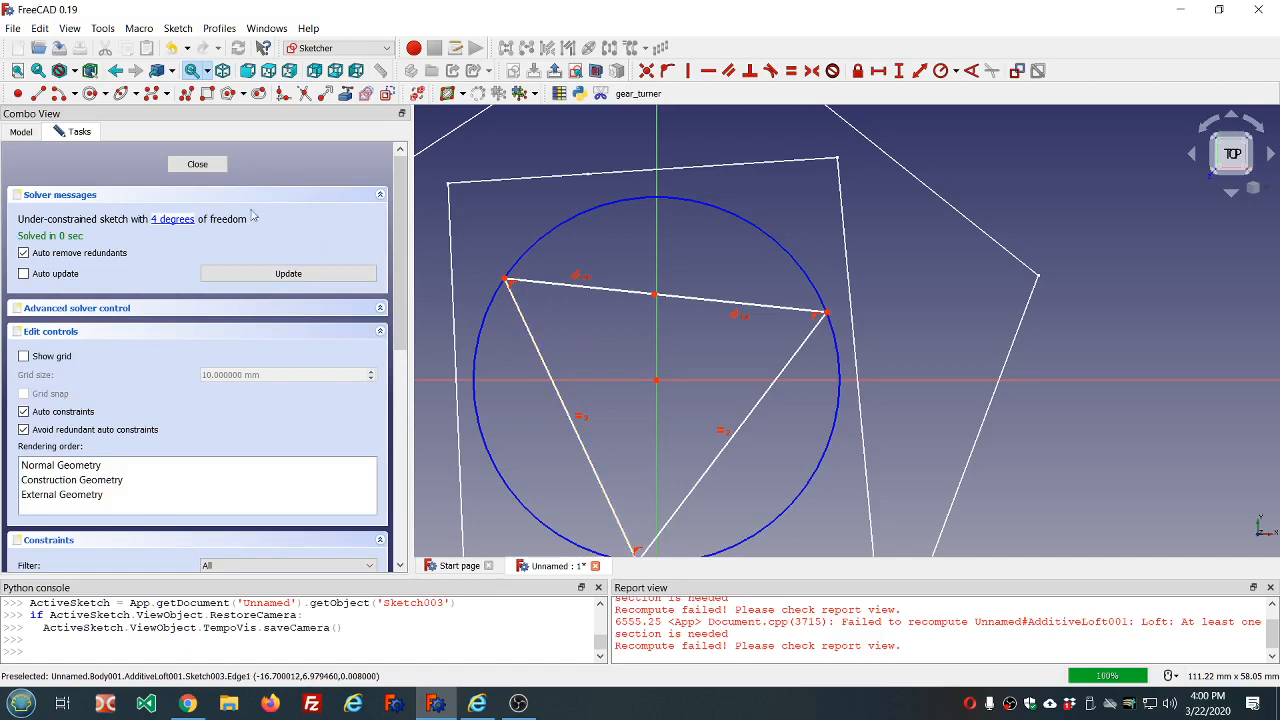
# Place a point midway on the triangle's left edge and try to trim the edge below it
pyautogui.click(18, 93)
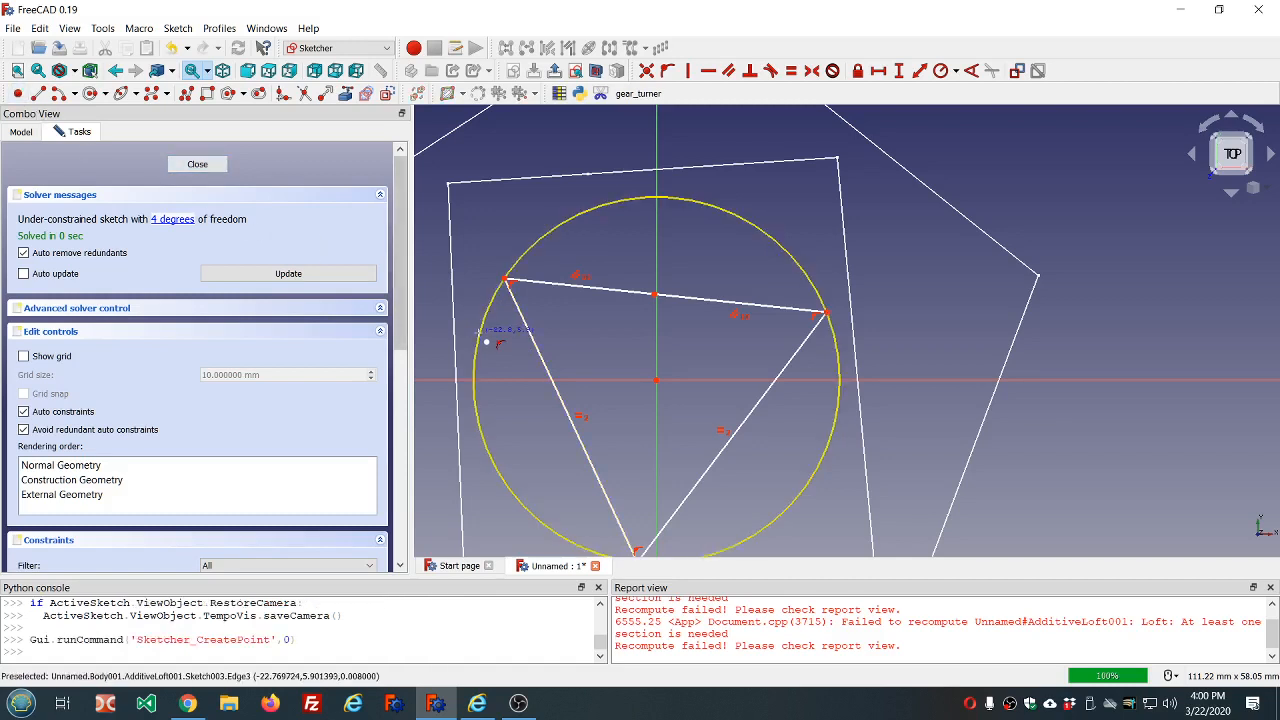
pyautogui.click(563, 396)
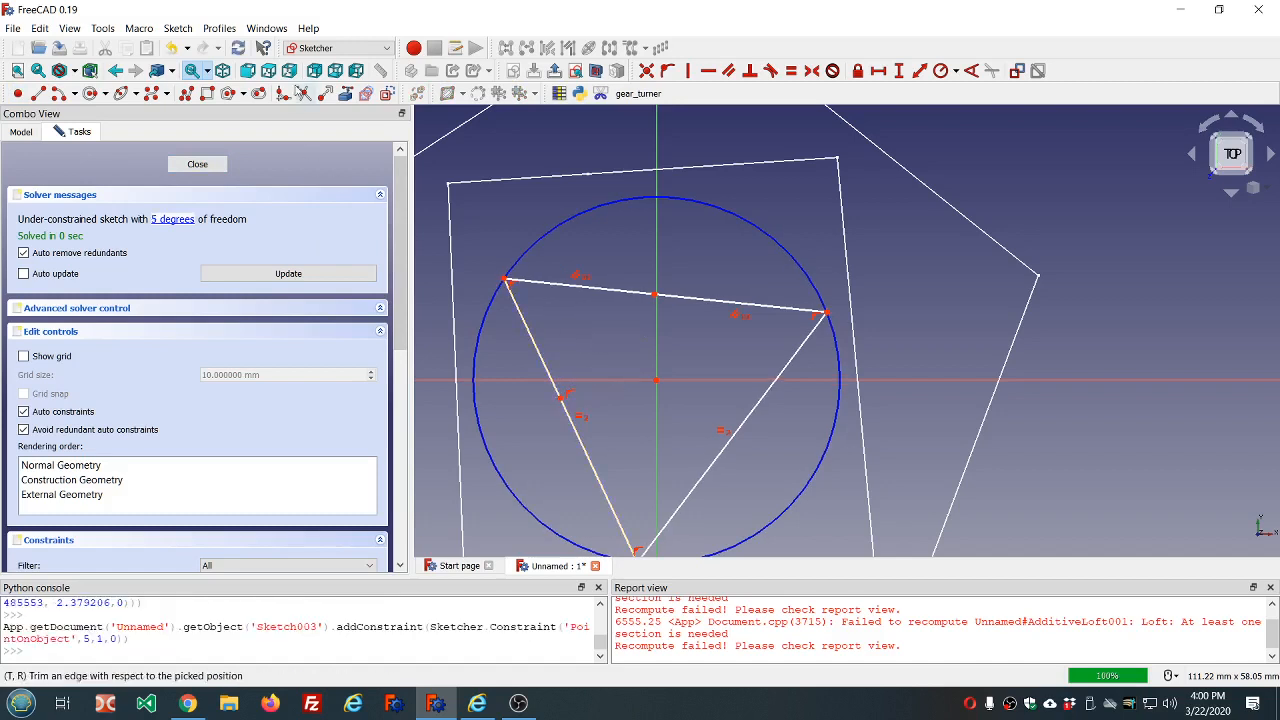
pyautogui.click(303, 93)
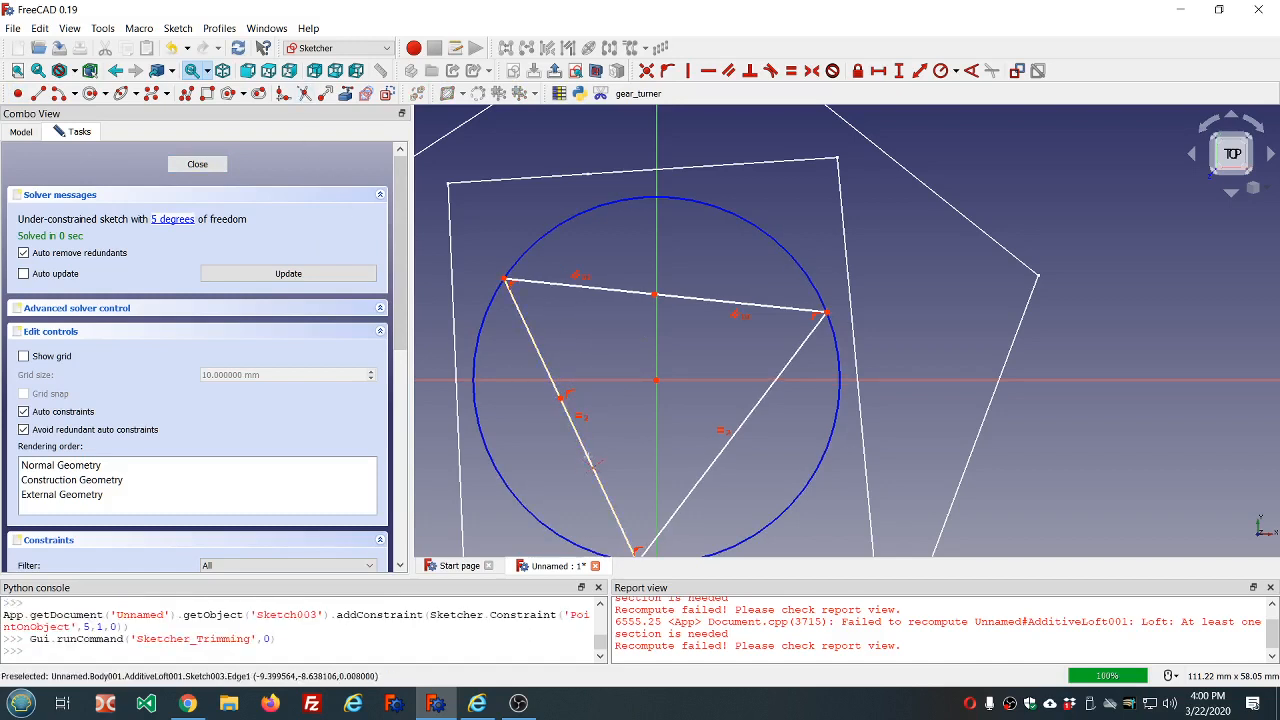
pyautogui.click(591, 461)
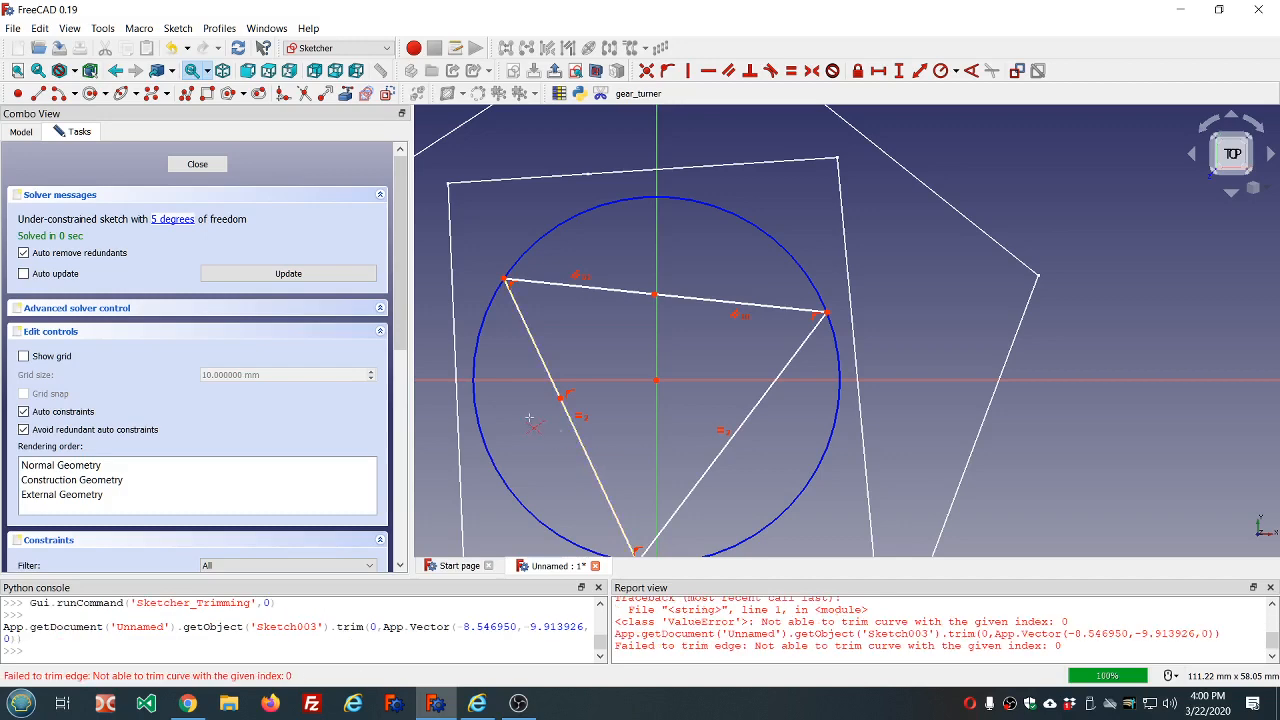
# Delete the triangle's left edge together with the point placed on it
pyautogui.click(561, 400)
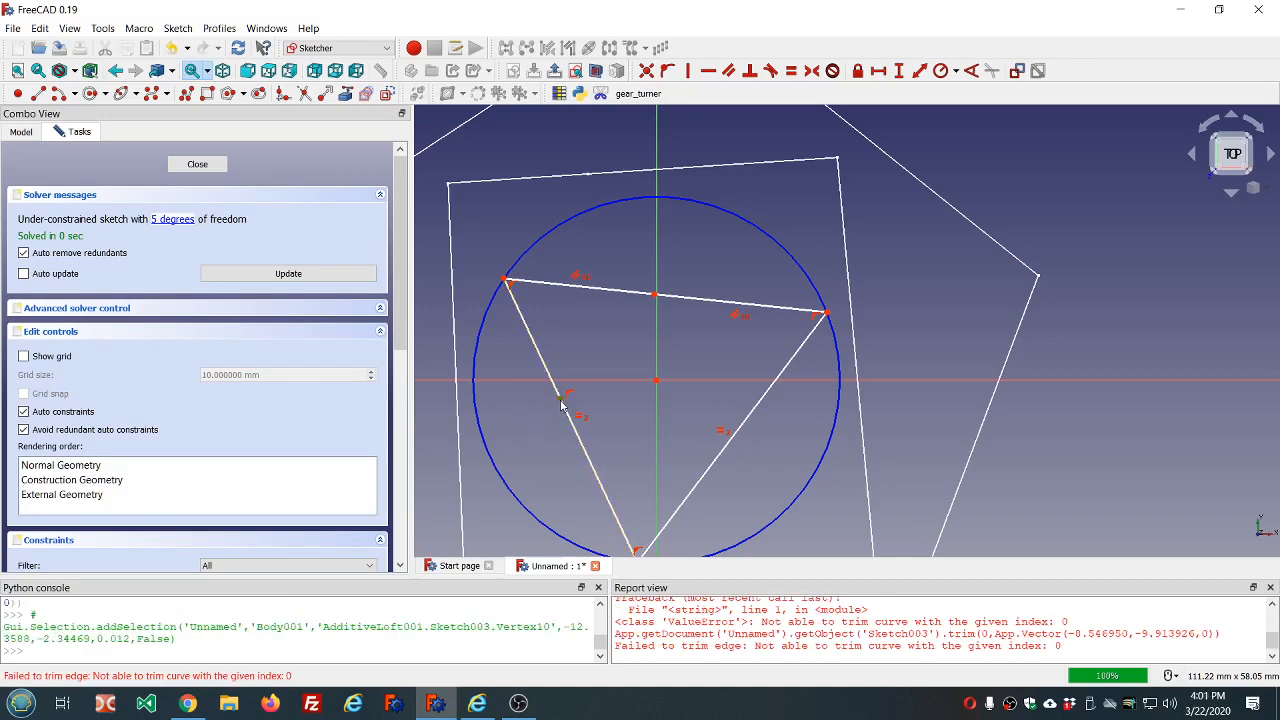
pyautogui.click(564, 406)
pyautogui.press('Delete')
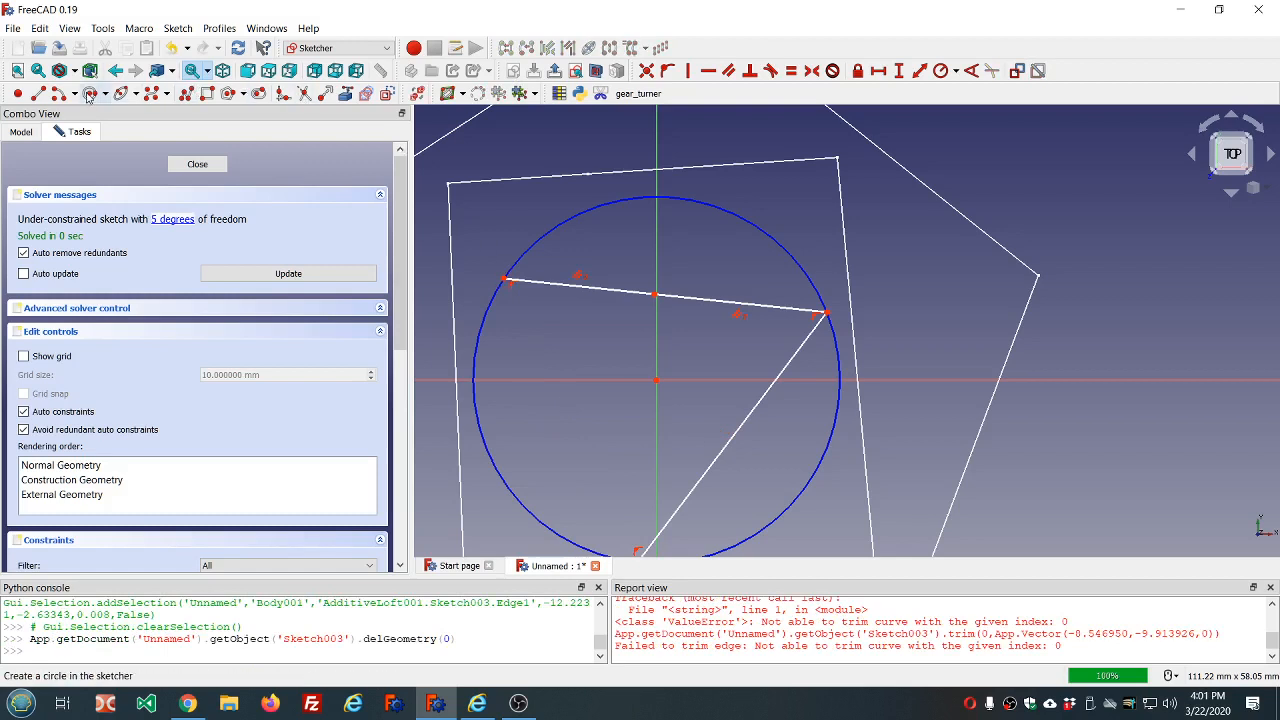
# Redraw the triangle's left side as two line segments meeting at about (-11.2, -4.2), ending on the existing upper-left and bottom vertices
pyautogui.click(38, 93)
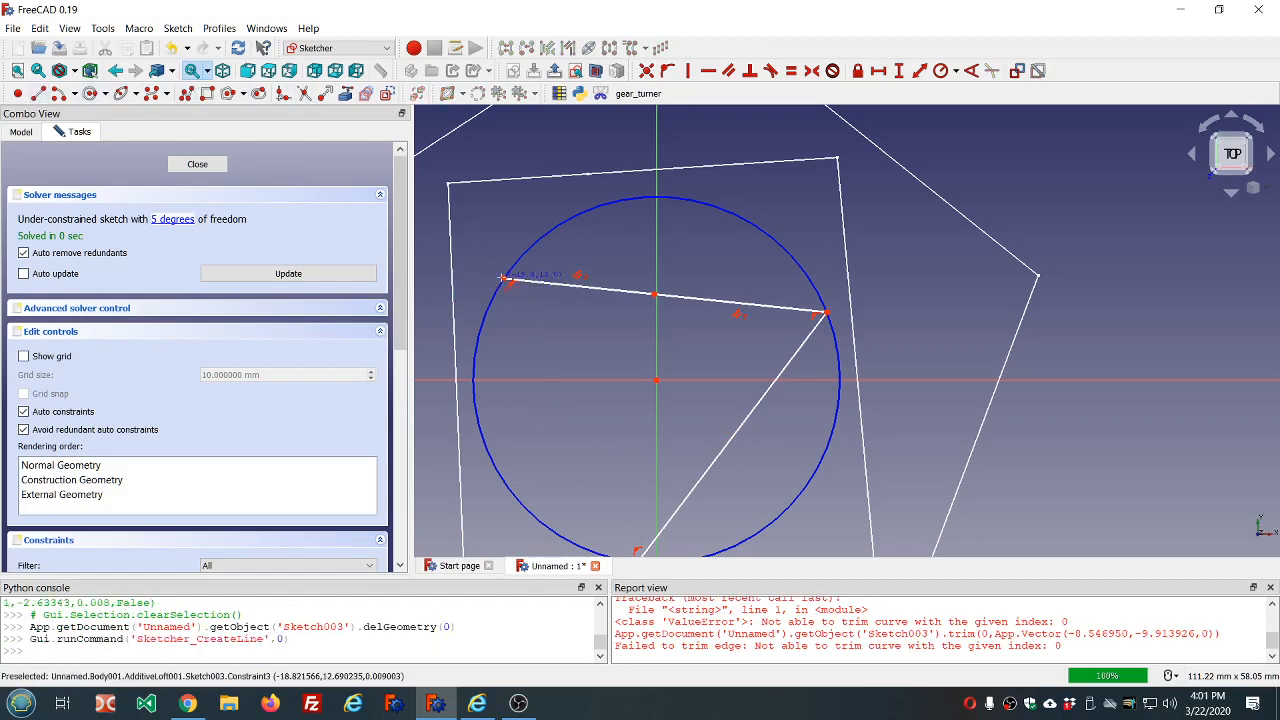
pyautogui.click(504, 278)
pyautogui.click(570, 411)
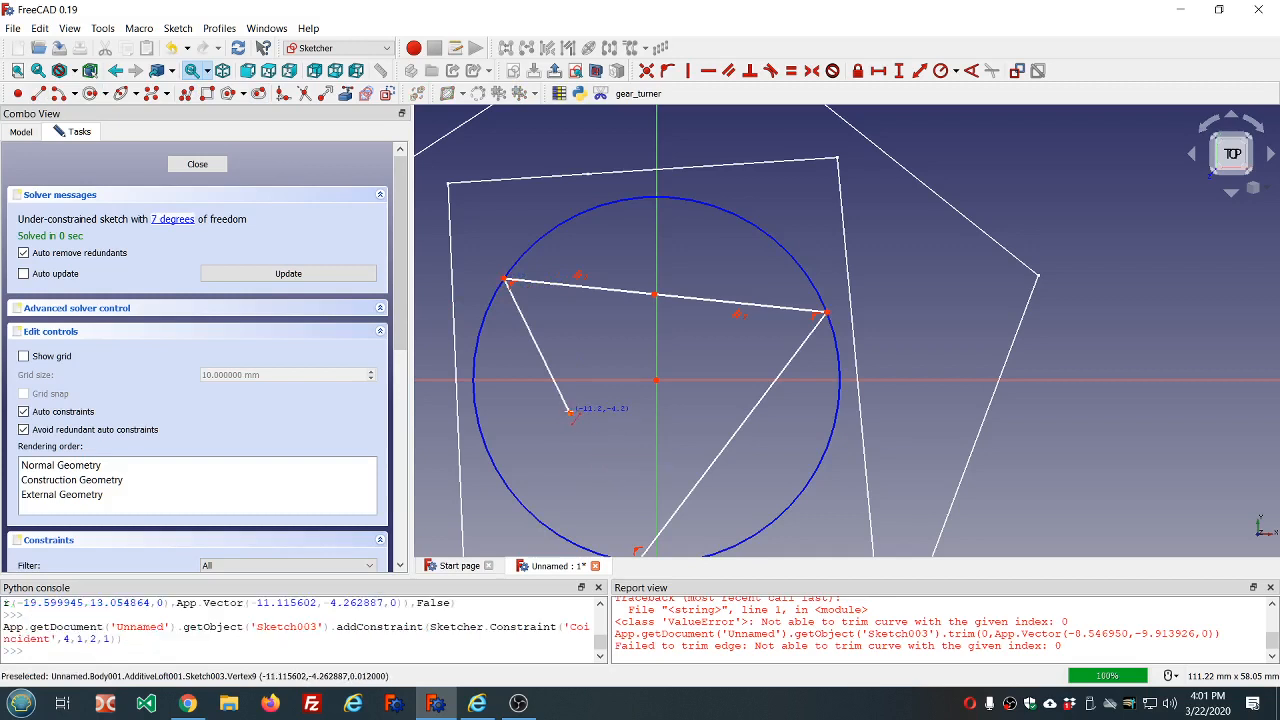
pyautogui.click(570, 412)
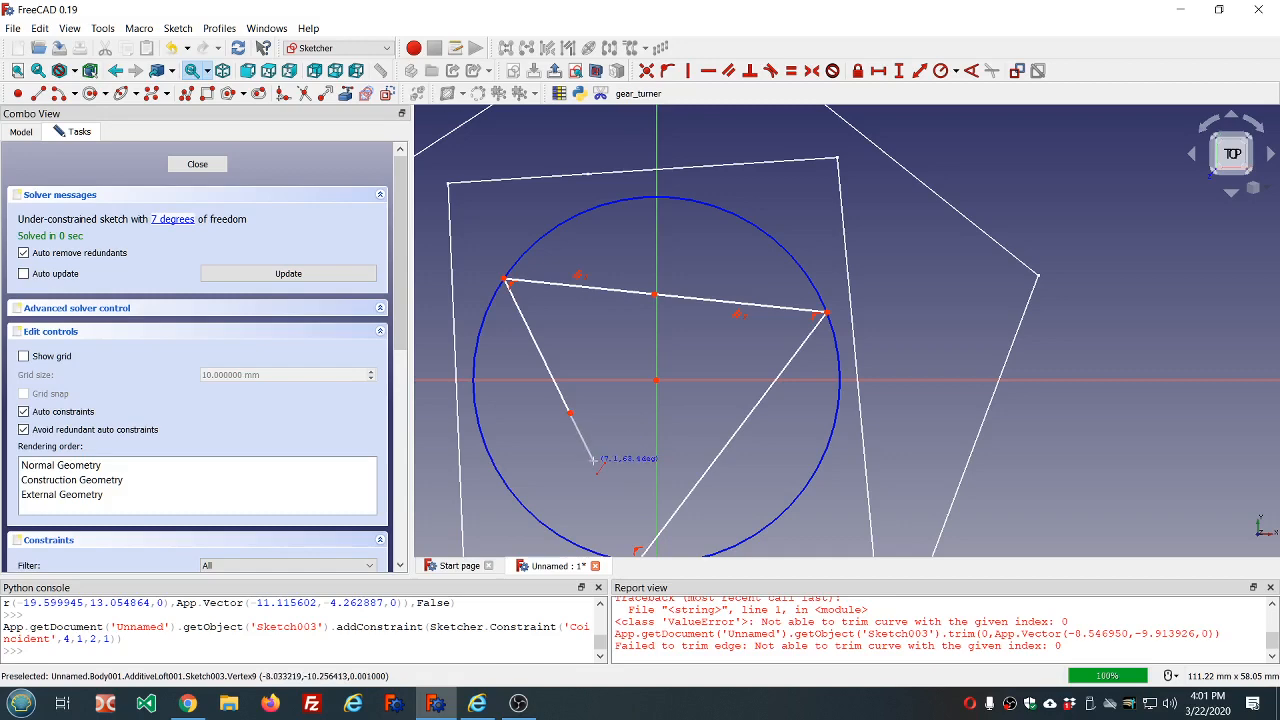
pyautogui.scroll(-4, 614, 519)
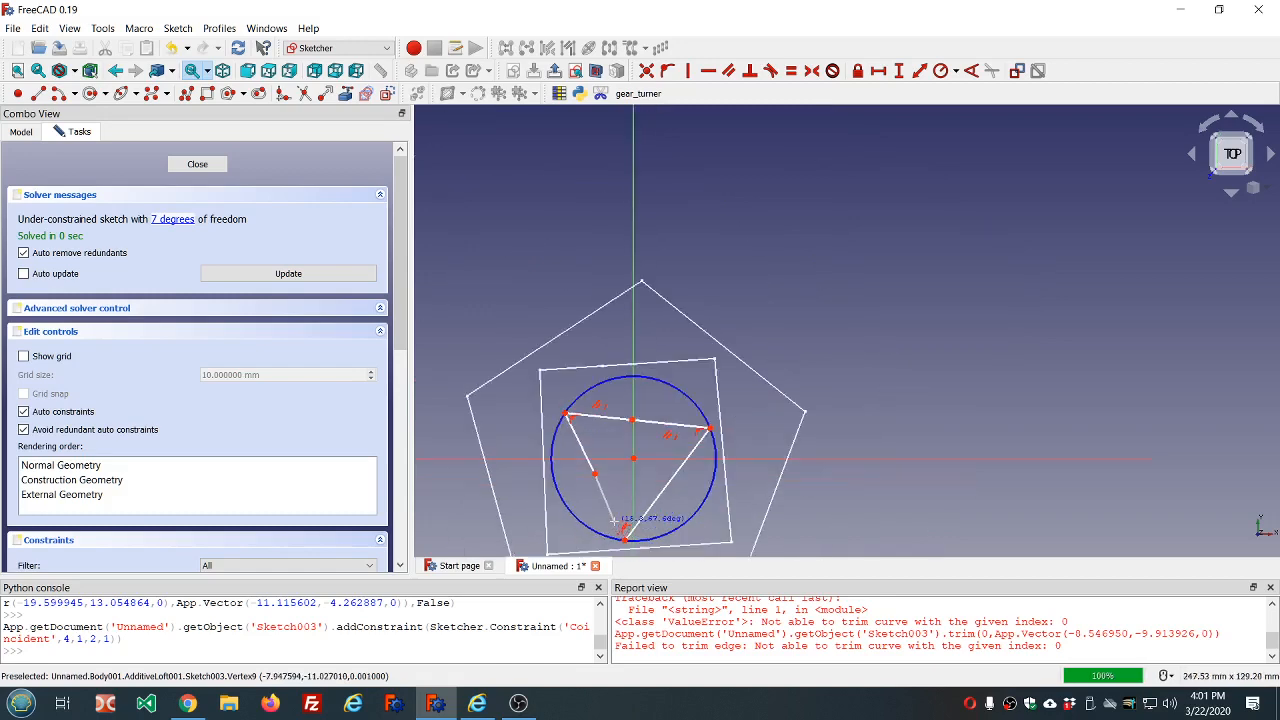
pyautogui.click(625, 539)
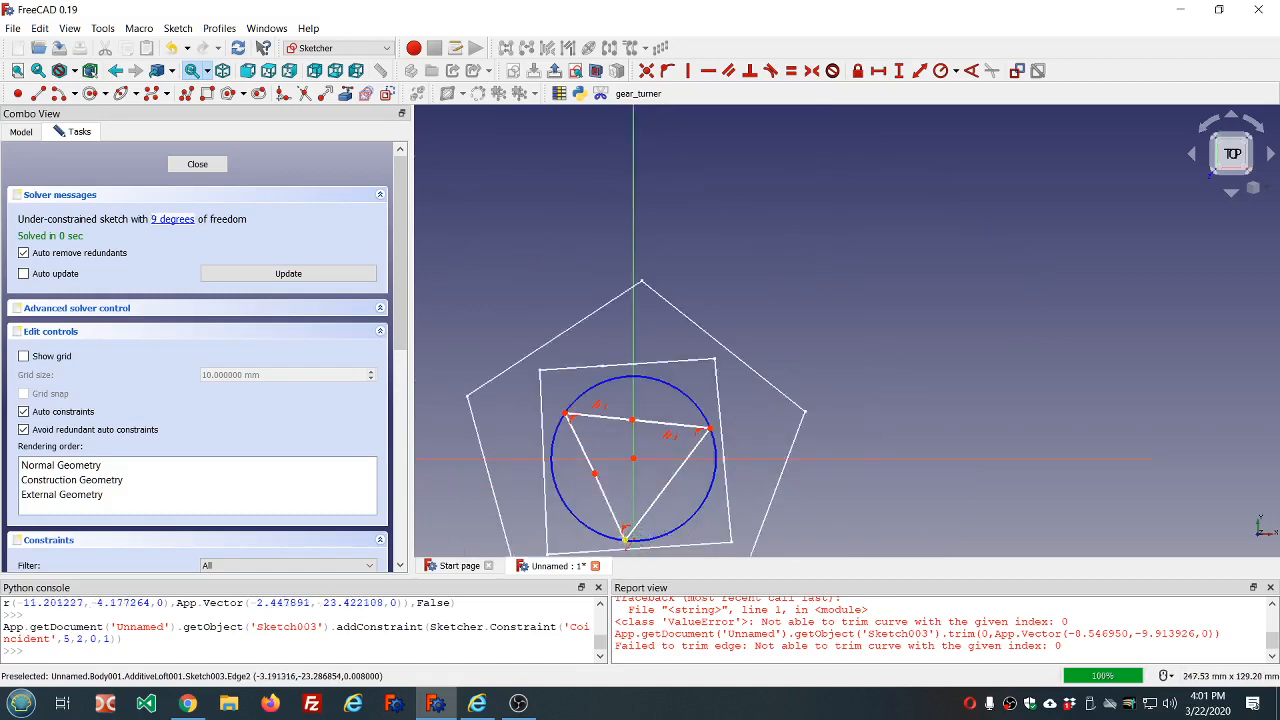
# Constrain the two segments of the triangle's left side parallel to each other
pyautogui.click(592, 468)
pyautogui.click(608, 503)
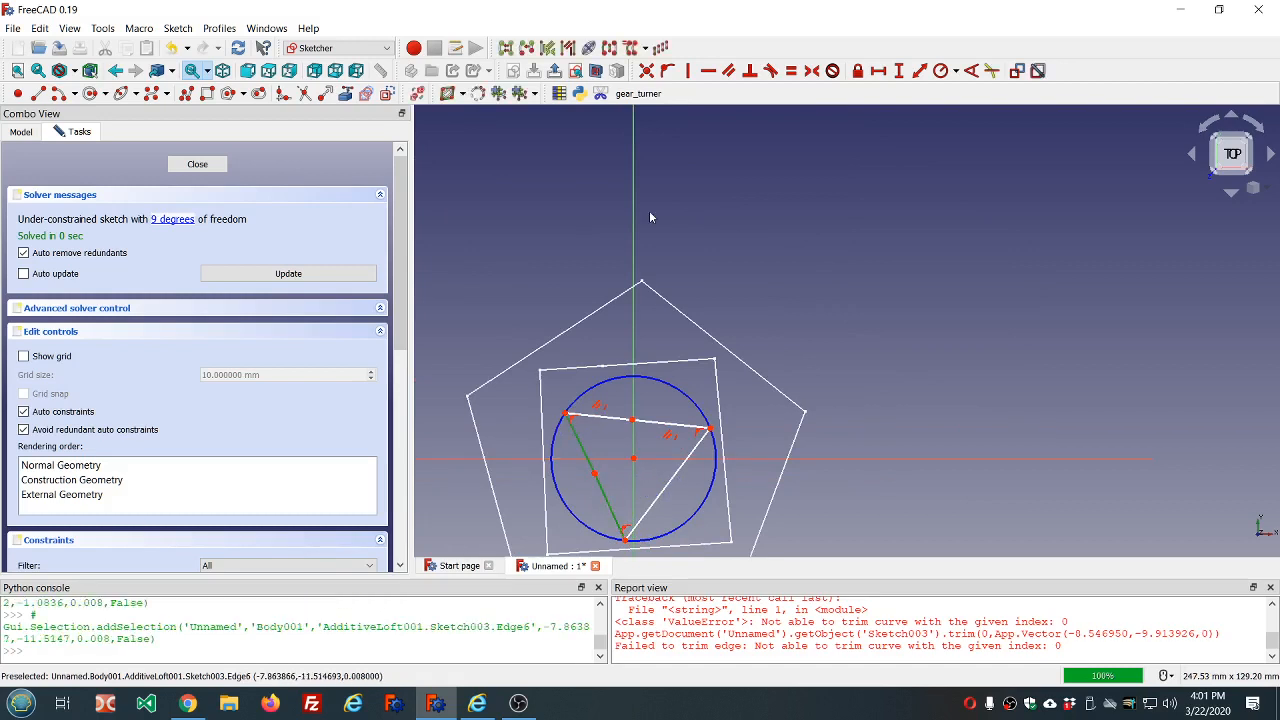
pyautogui.click(728, 70)
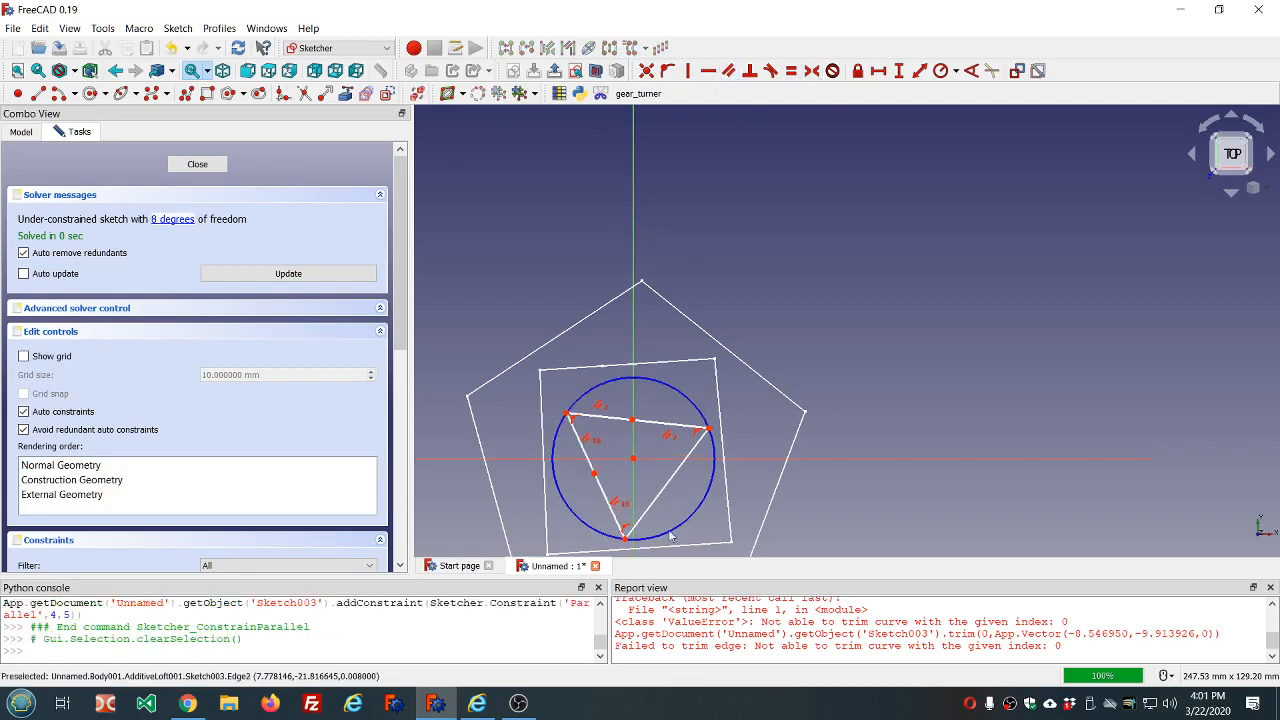
# Close the triangle sketch and select the additive loft to check its recompute error
pyautogui.scroll(2, 672, 533)
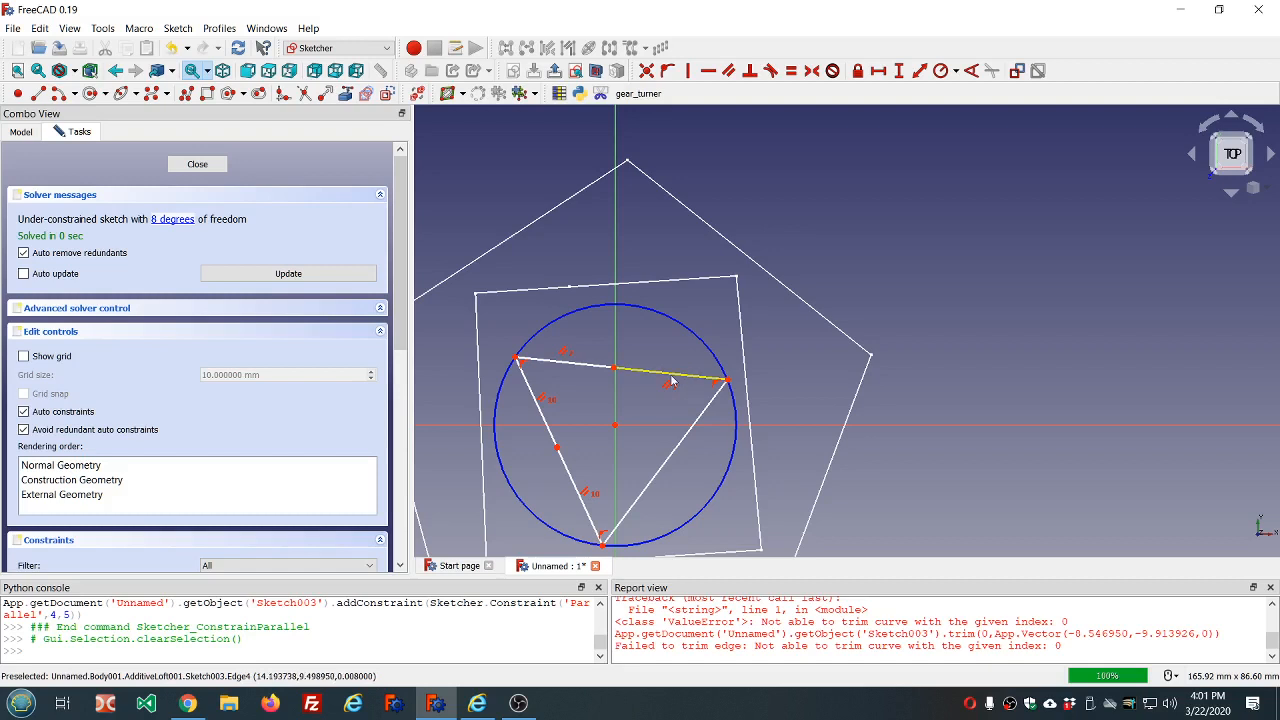
pyautogui.click(656, 460)
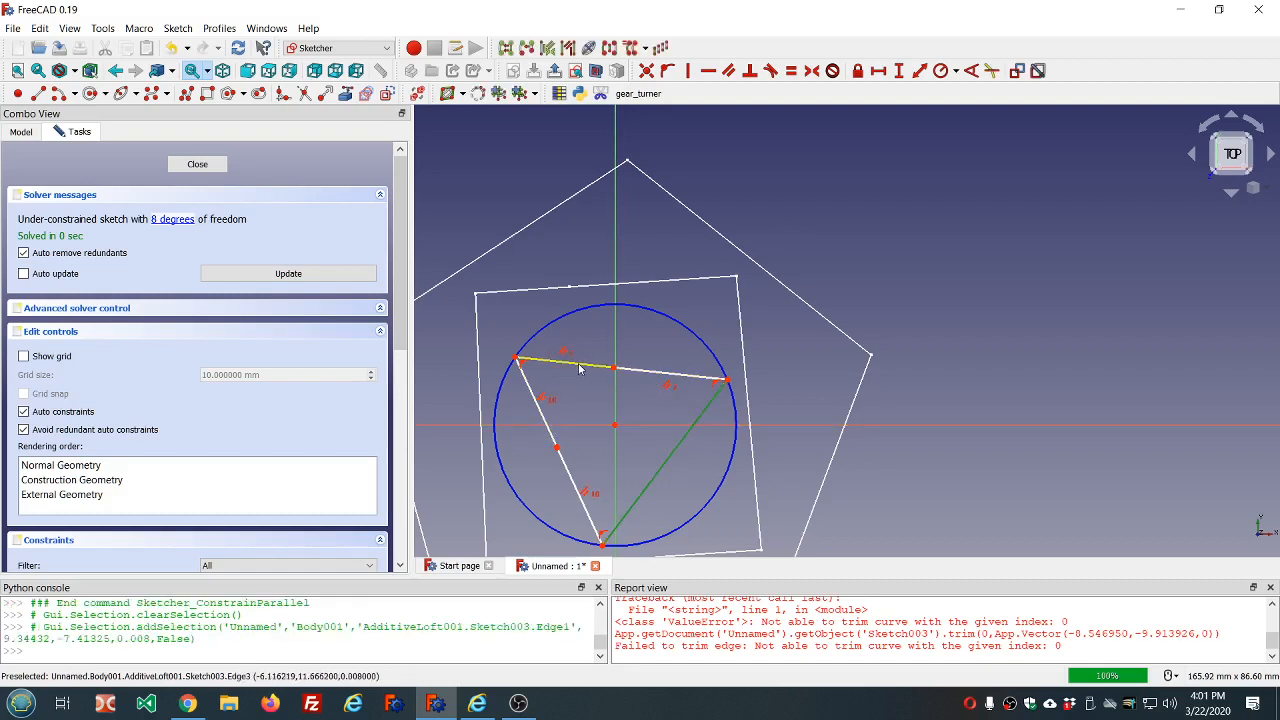
pyautogui.click(197, 164)
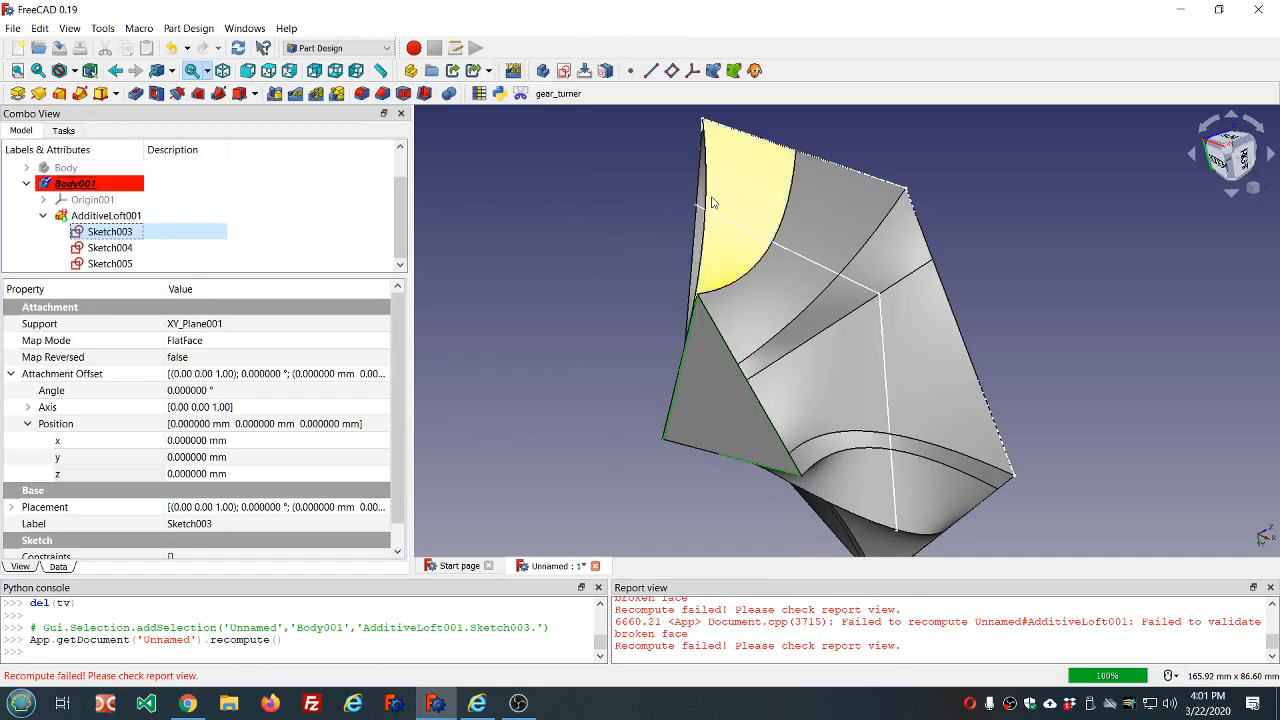
pyautogui.click(95, 218)
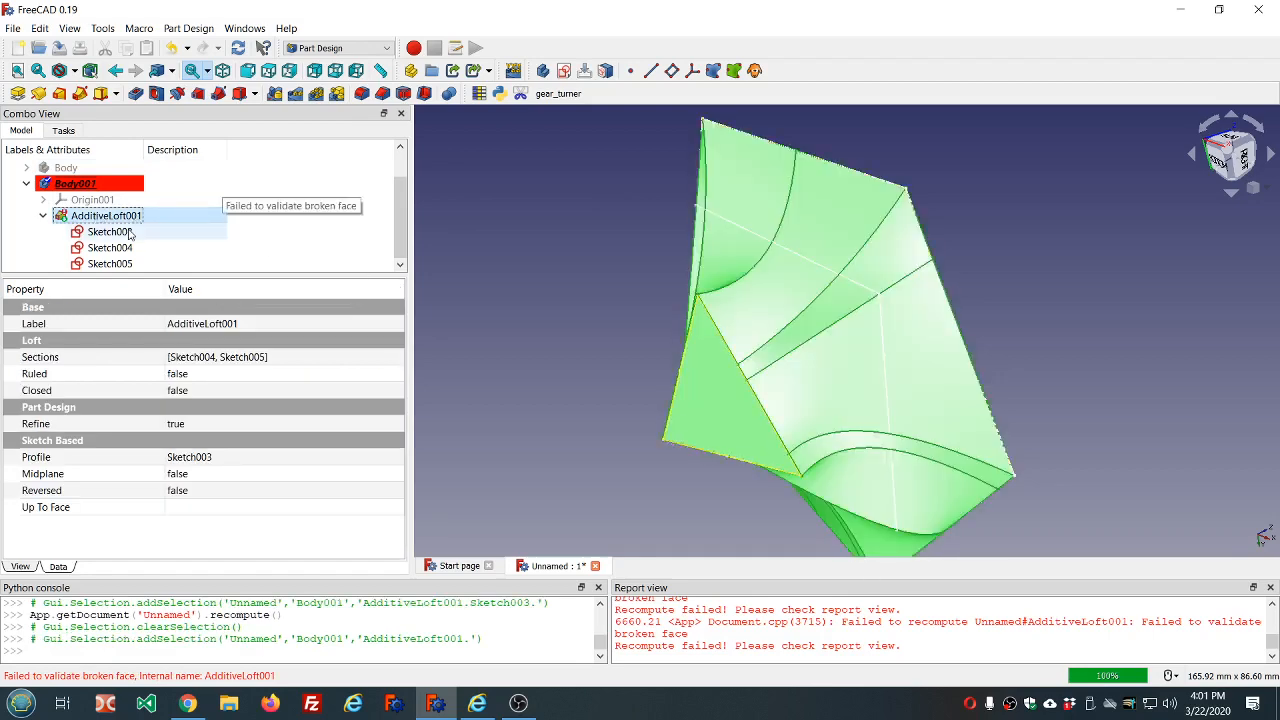
# Reopen the triangle sketch and pull the lower segment of the left side to test whether its upper end is joined
pyautogui.doubleClick(110, 231)
pyautogui.scroll(-5, 700, 292)
pyautogui.scroll(6, 786, 323)
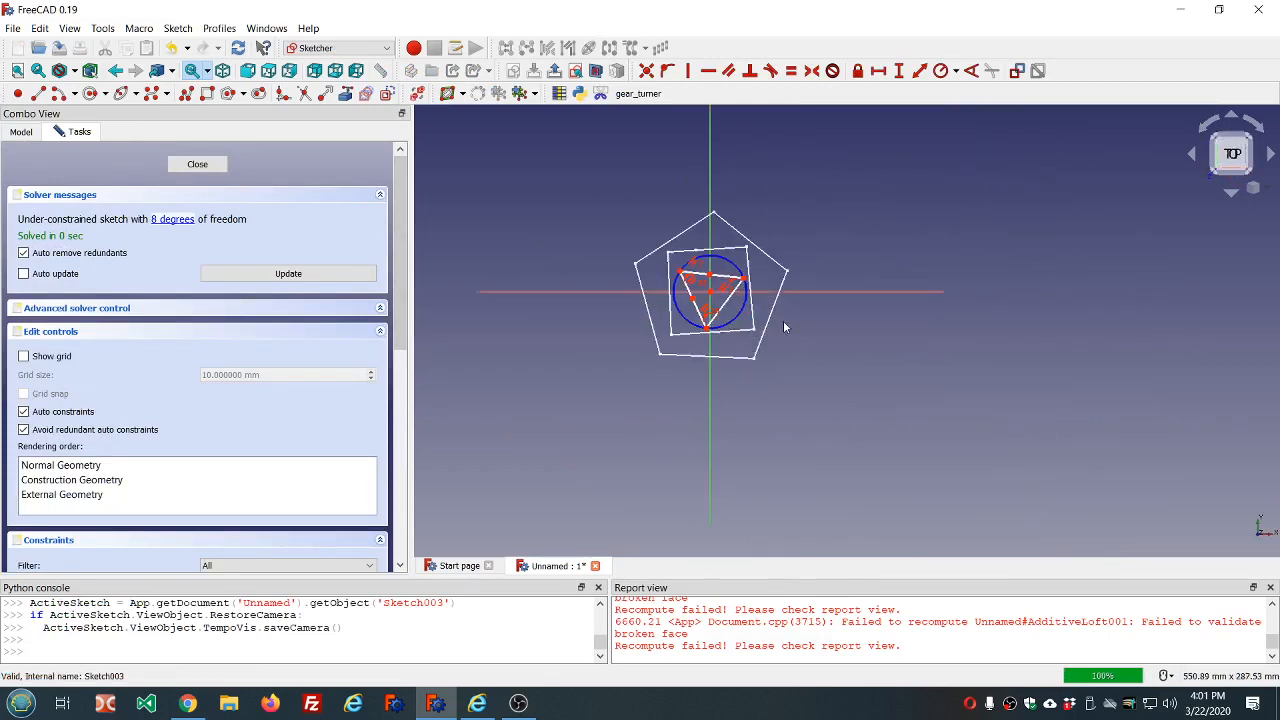
pyautogui.scroll(-2, 675, 250)
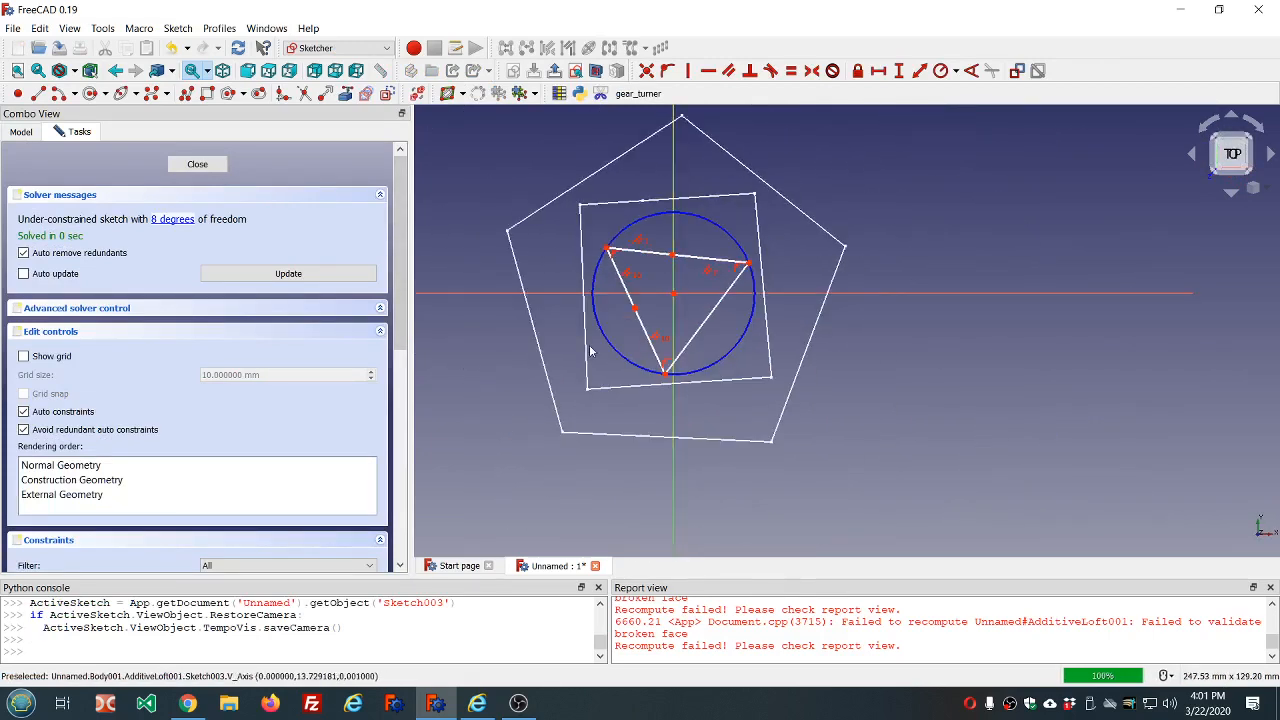
pyautogui.scroll(6, 590, 347)
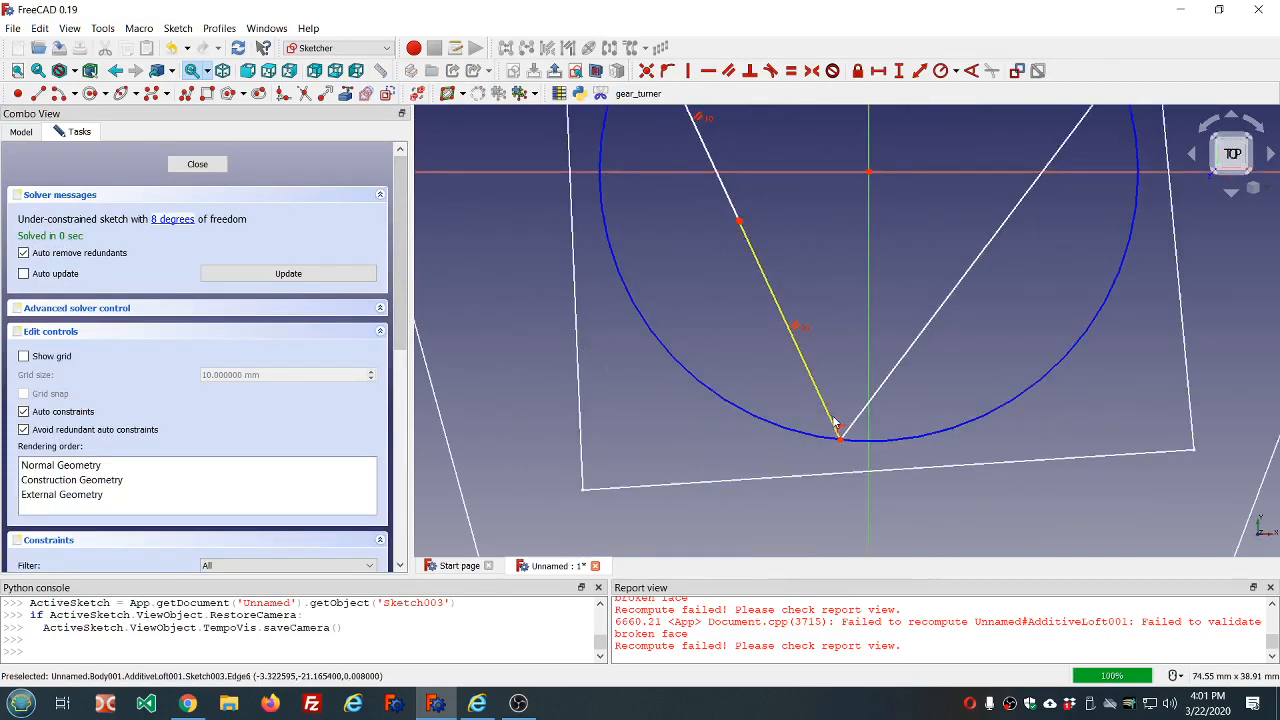
pyautogui.moveTo(835, 424)
pyautogui.mouseDown()
pyautogui.moveTo(808, 405)
pyautogui.moveTo(745, 258)
pyautogui.mouseUp()
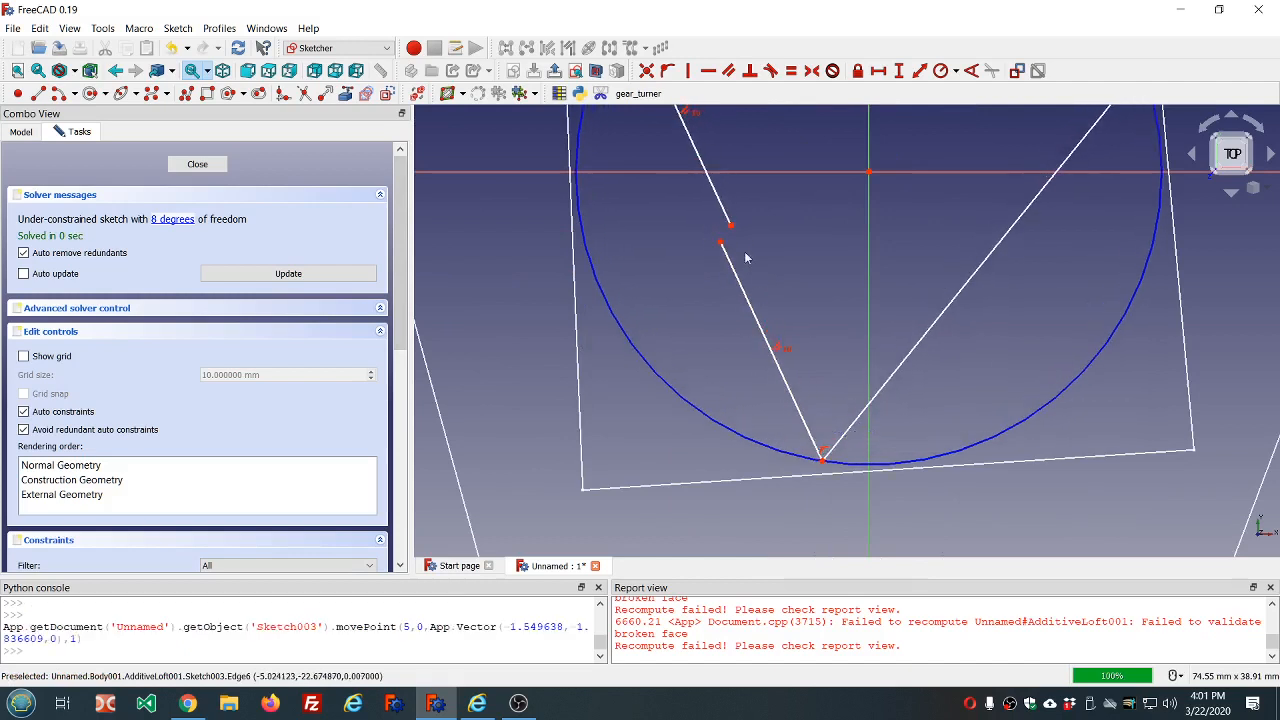
# Make the two open segment ends on the triangle's left side coincident and close the sketch
pyautogui.click(721, 243)
pyautogui.click(731, 227)
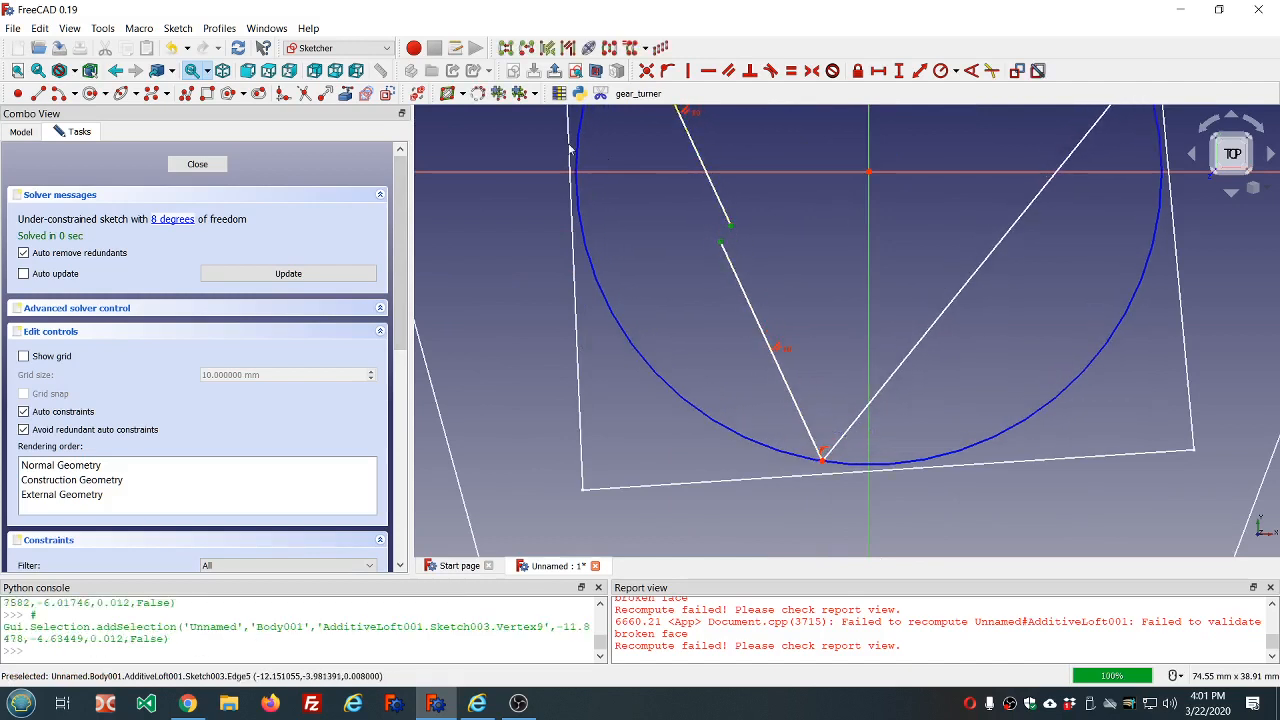
pyautogui.click(646, 72)
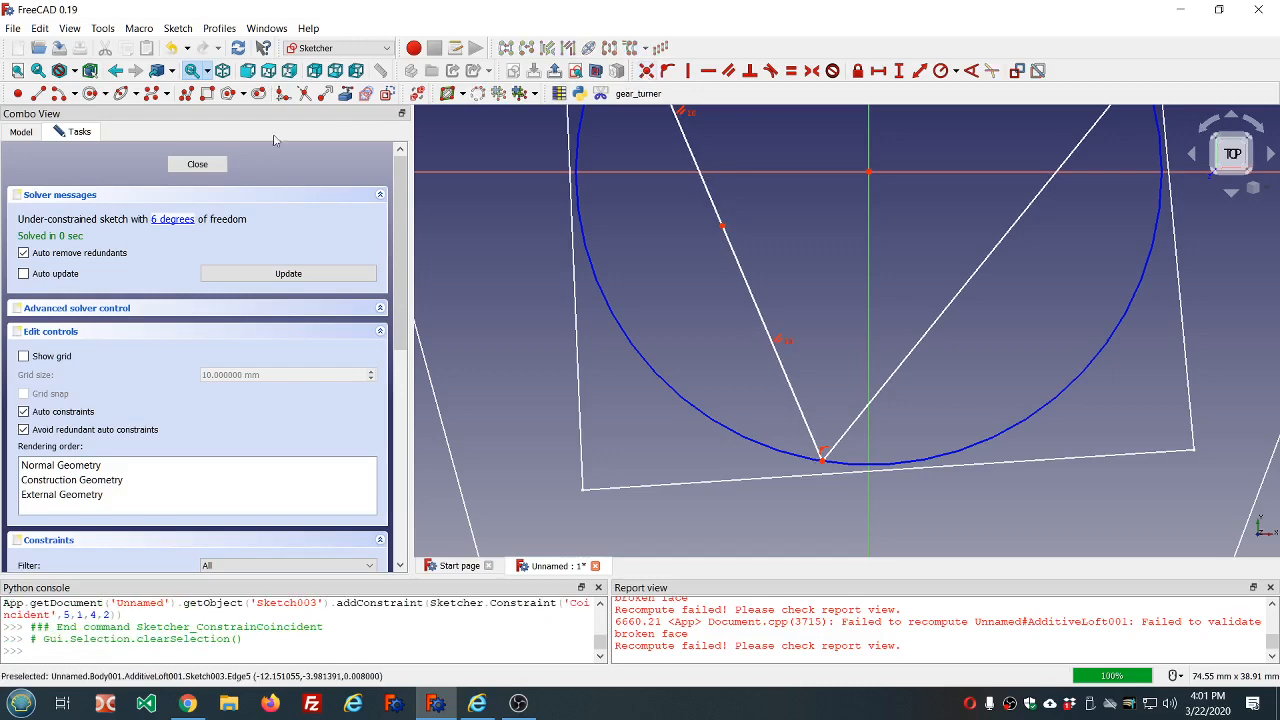
pyautogui.click(197, 164)
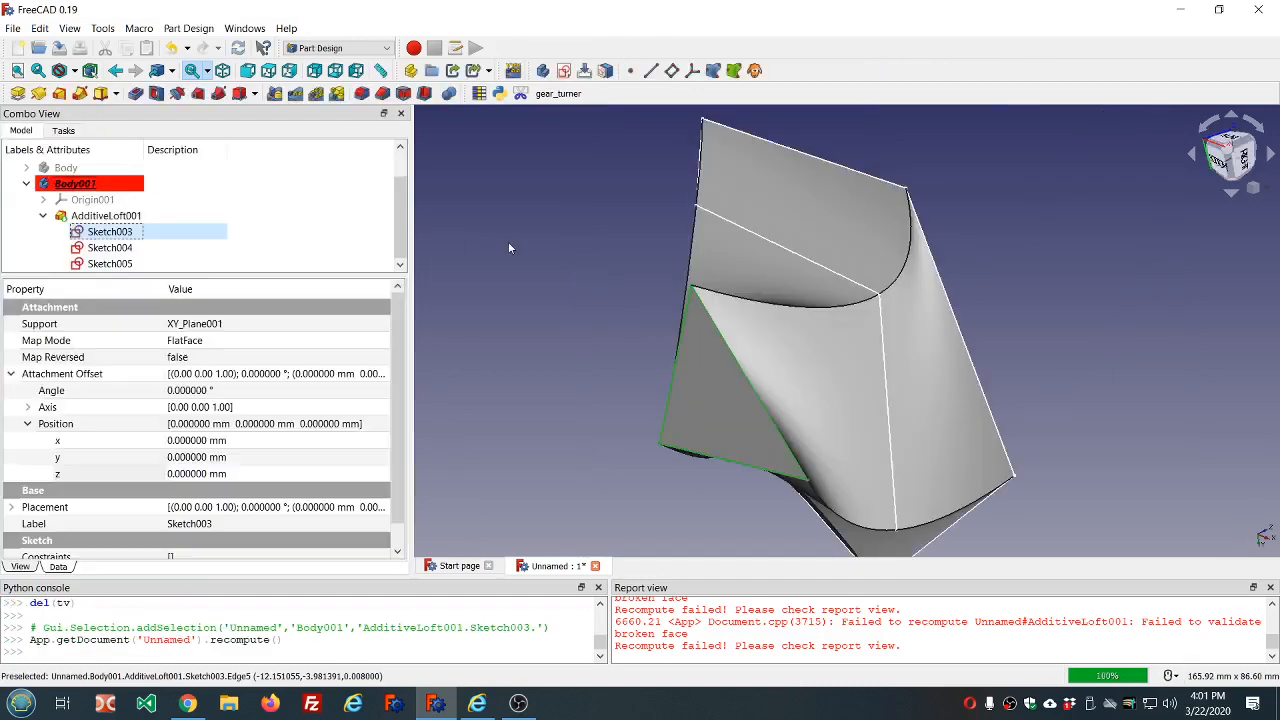
# Examine the rebuilt triangle-to-pentagon loft from several sides, including the pentagon end
pyautogui.moveTo(790, 240)
pyautogui.mouseDown(button='middle')
pyautogui.moveTo(694, 197)
pyautogui.moveTo(717, 266)
pyautogui.moveTo(877, 309)
pyautogui.moveTo(968, 355)
pyautogui.moveTo(812, 296)
pyautogui.moveTo(729, 237)
pyautogui.moveTo(603, 210)
pyautogui.mouseUp(button='middle')
pyautogui.scroll(-5, 603, 210)
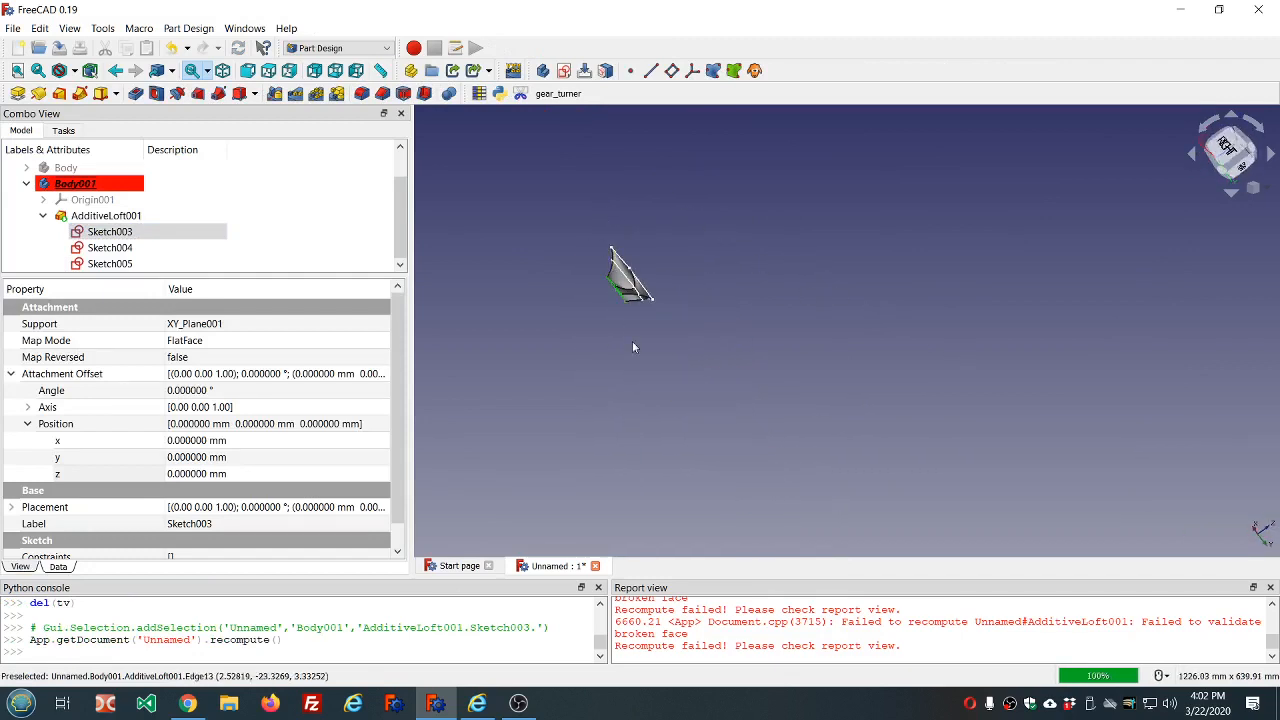
pyautogui.scroll(9, 634, 303)
pyautogui.moveTo(700, 322); pyautogui.dragTo(968, 389, button='middle')
pyautogui.moveTo(745, 357); pyautogui.dragTo(592, 228, button='middle')
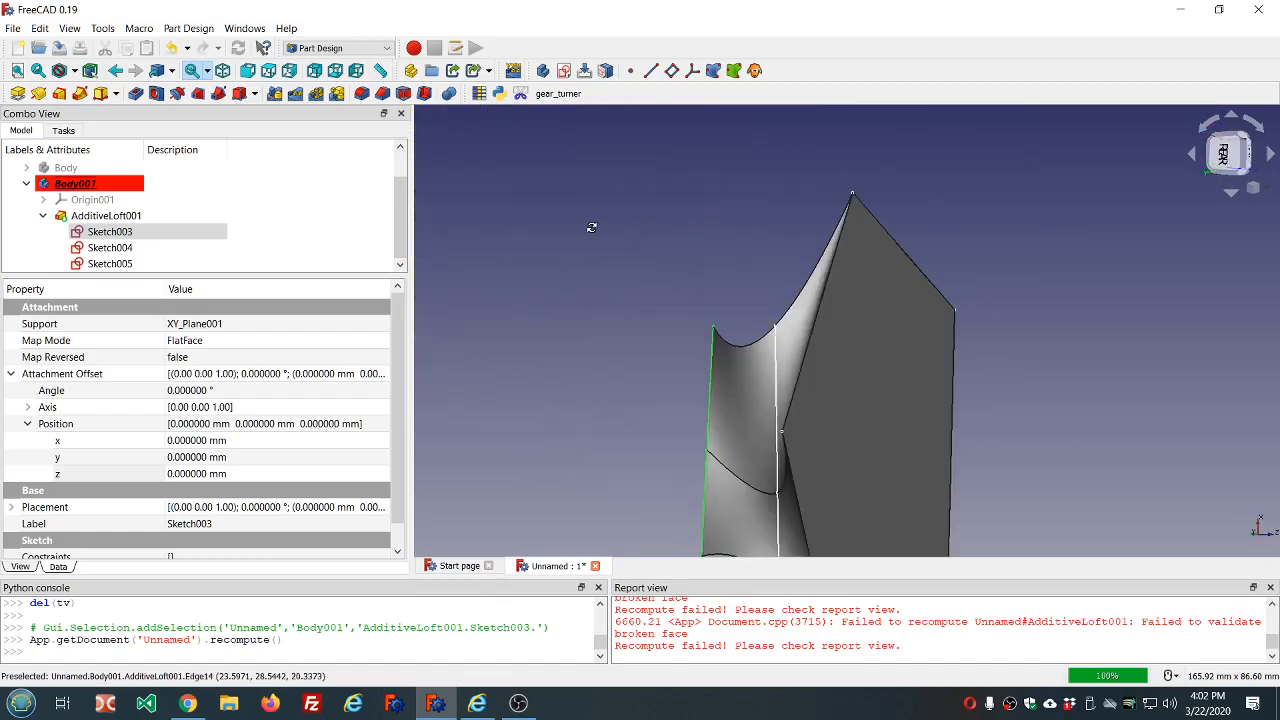
pyautogui.moveTo(702, 300); pyautogui.dragTo(775, 372, button='middle')
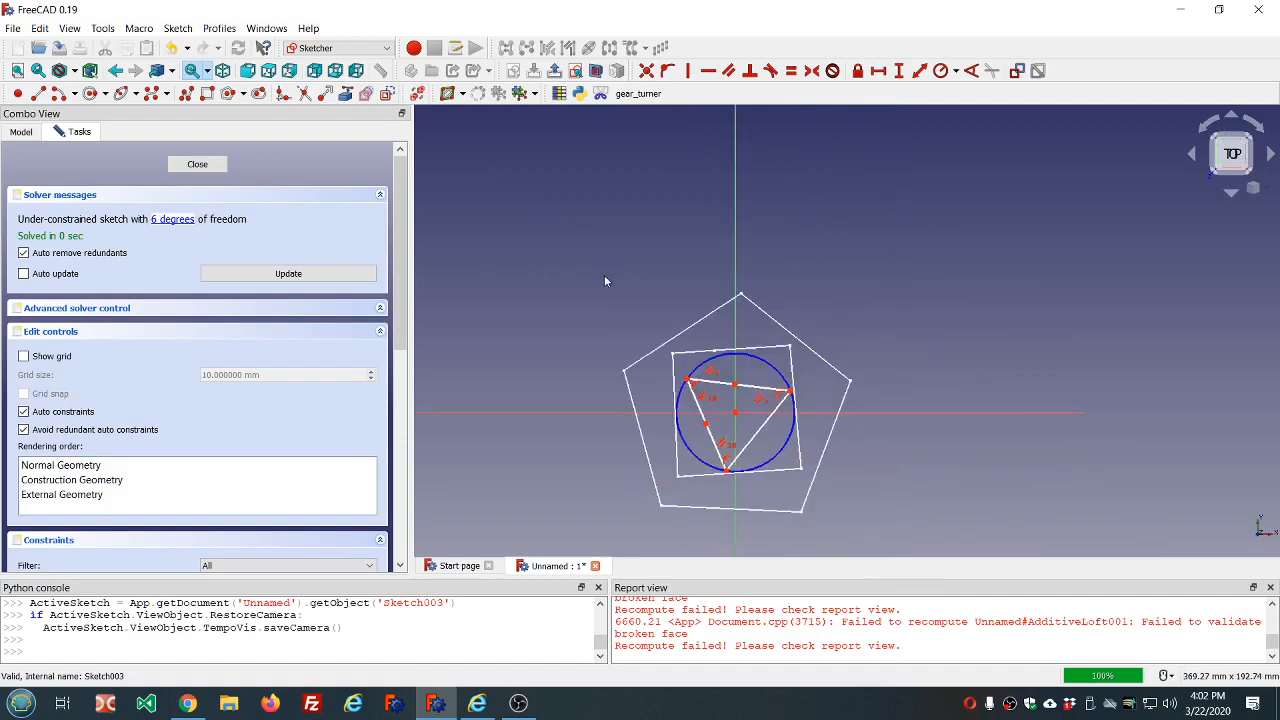
# Make the additive loft visible while editing the triangle sketch, and return to the sketch's editing tasks
pyautogui.moveTo(643, 336)
pyautogui.mouseDown(button='middle')
pyautogui.moveTo(691, 263)
pyautogui.moveTo(853, 228)
pyautogui.mouseUp(button='middle')
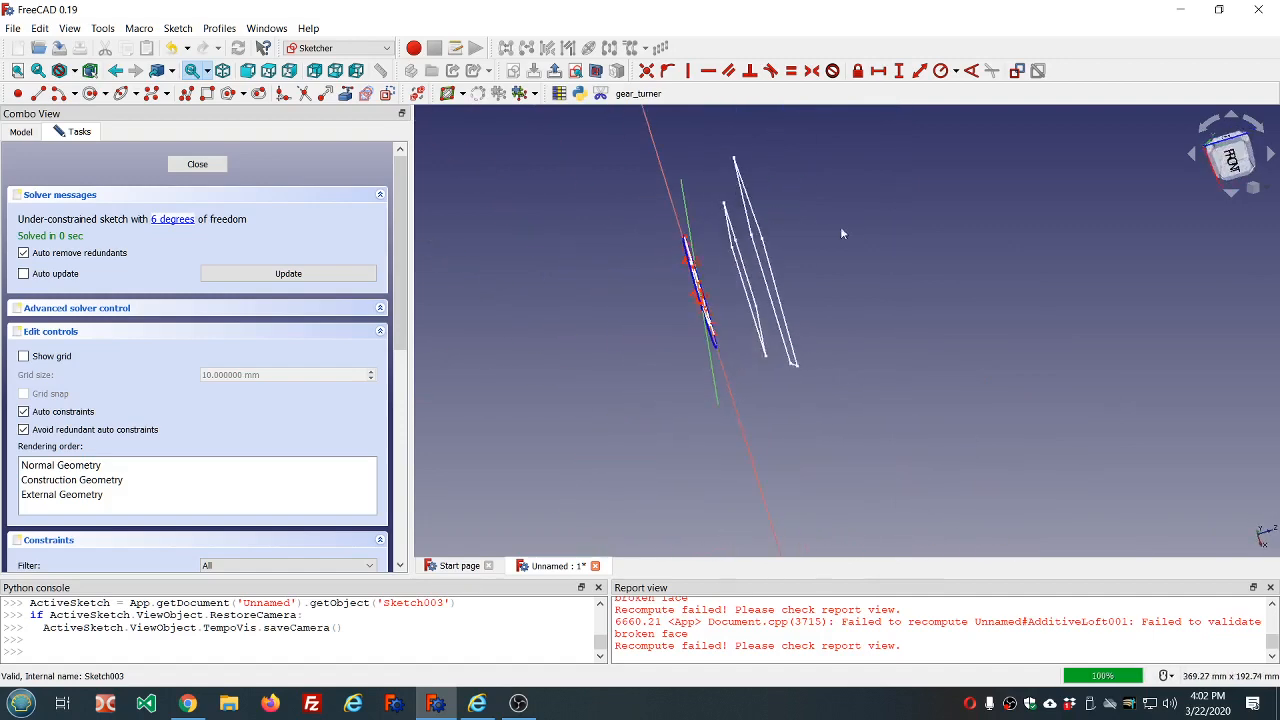
pyautogui.moveTo(612, 218); pyautogui.dragTo(618, 249, button='middle')
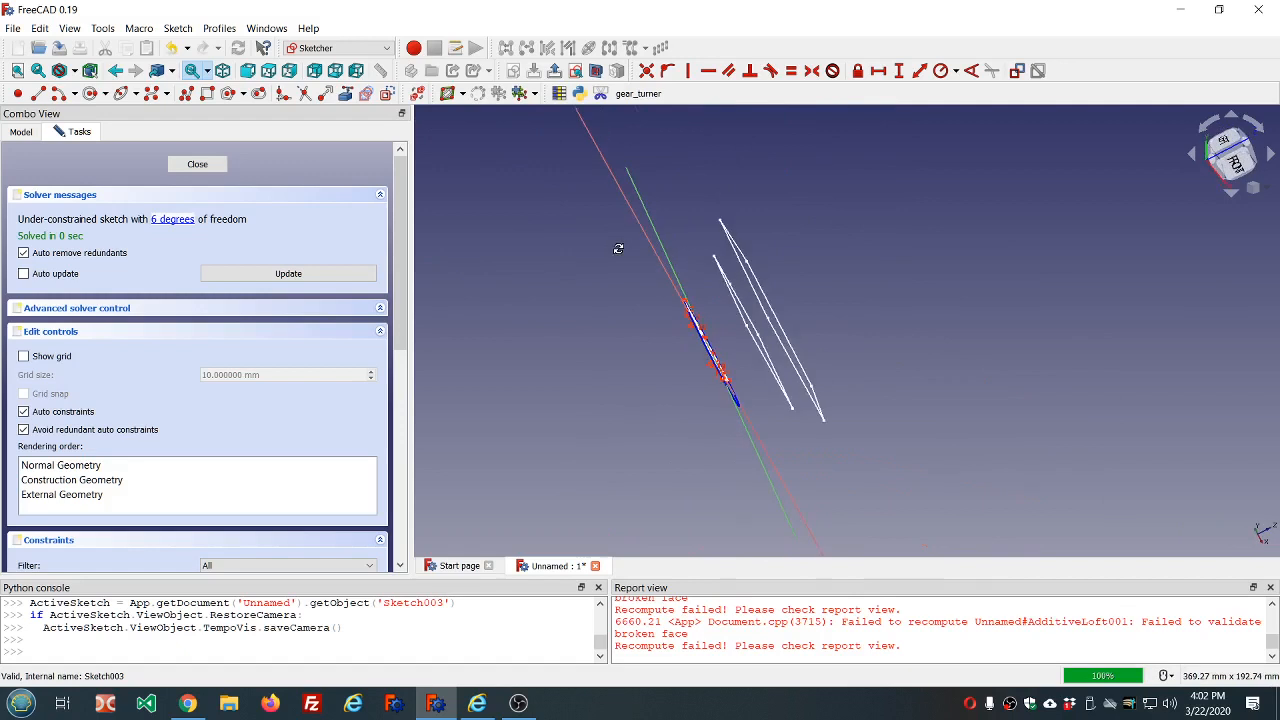
pyautogui.click(22, 133)
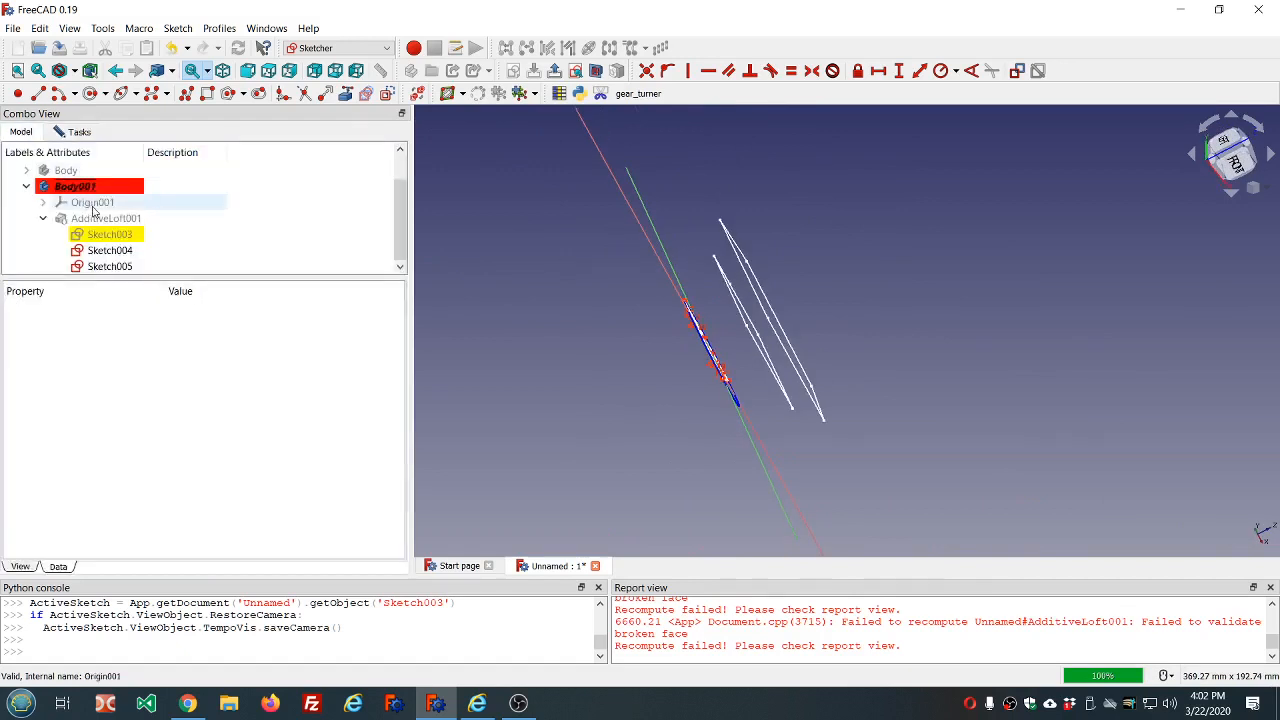
pyautogui.click(103, 219)
pyautogui.press('space')
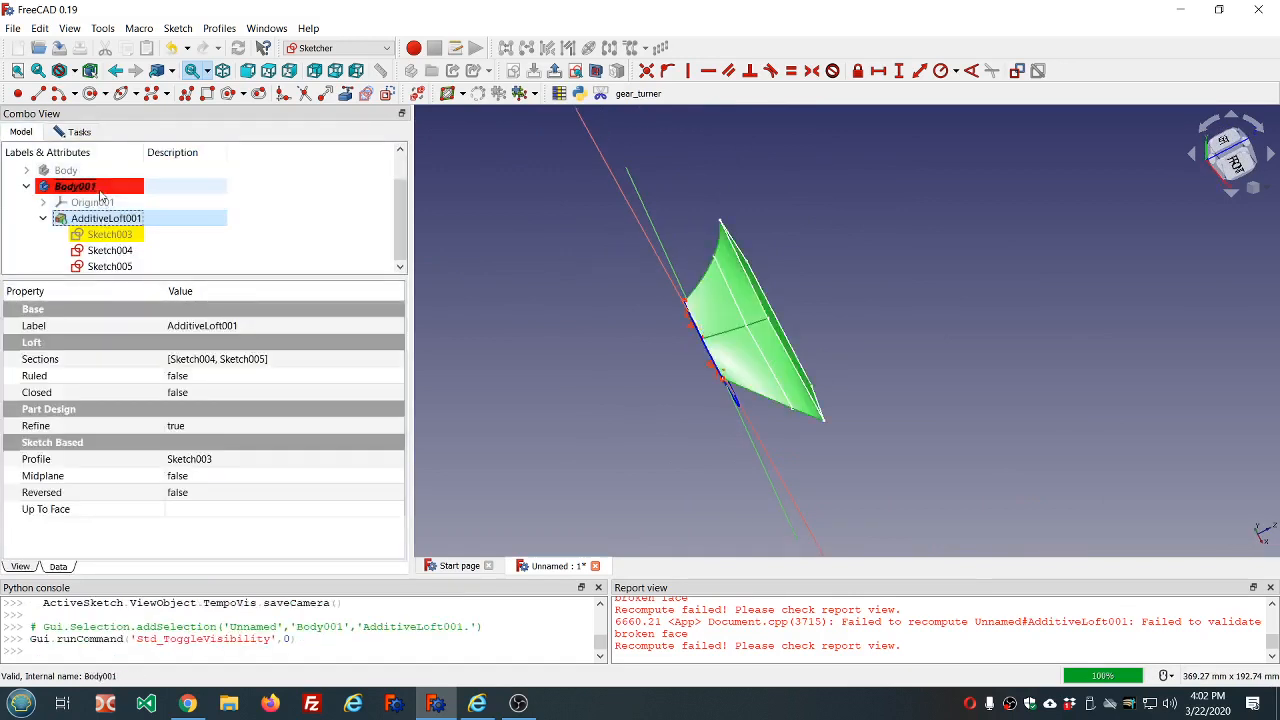
pyautogui.click(79, 133)
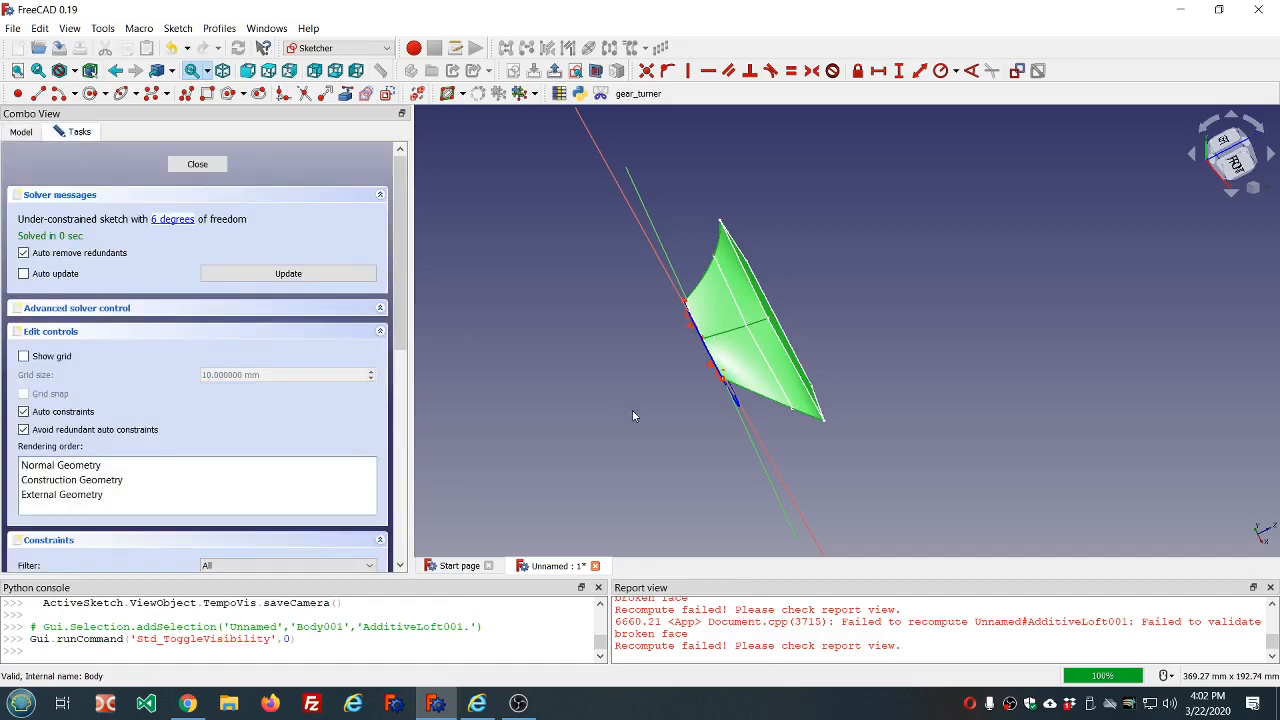
# Examine closely where the loft's side edges meet the corners and split points of the triangle sketch
pyautogui.moveTo(633, 415); pyautogui.dragTo(691, 402, button='middle')
pyautogui.scroll(3, 805, 392)
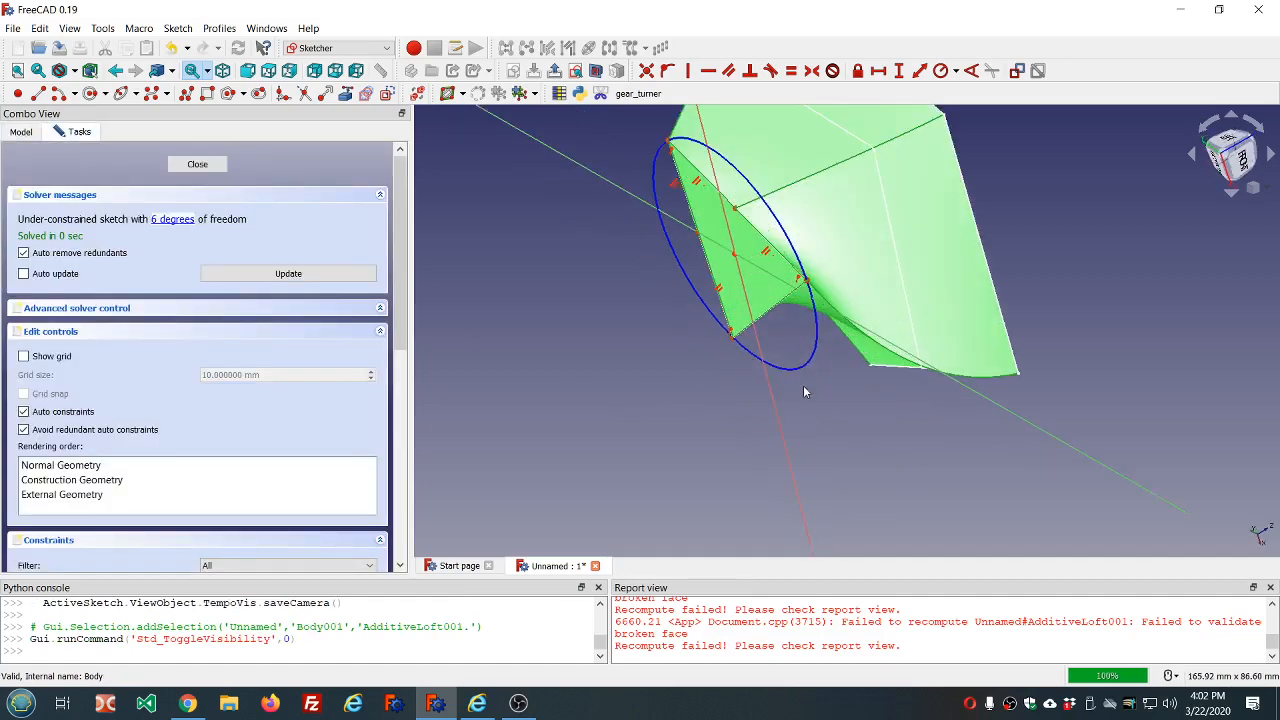
pyautogui.scroll(3, 844, 320)
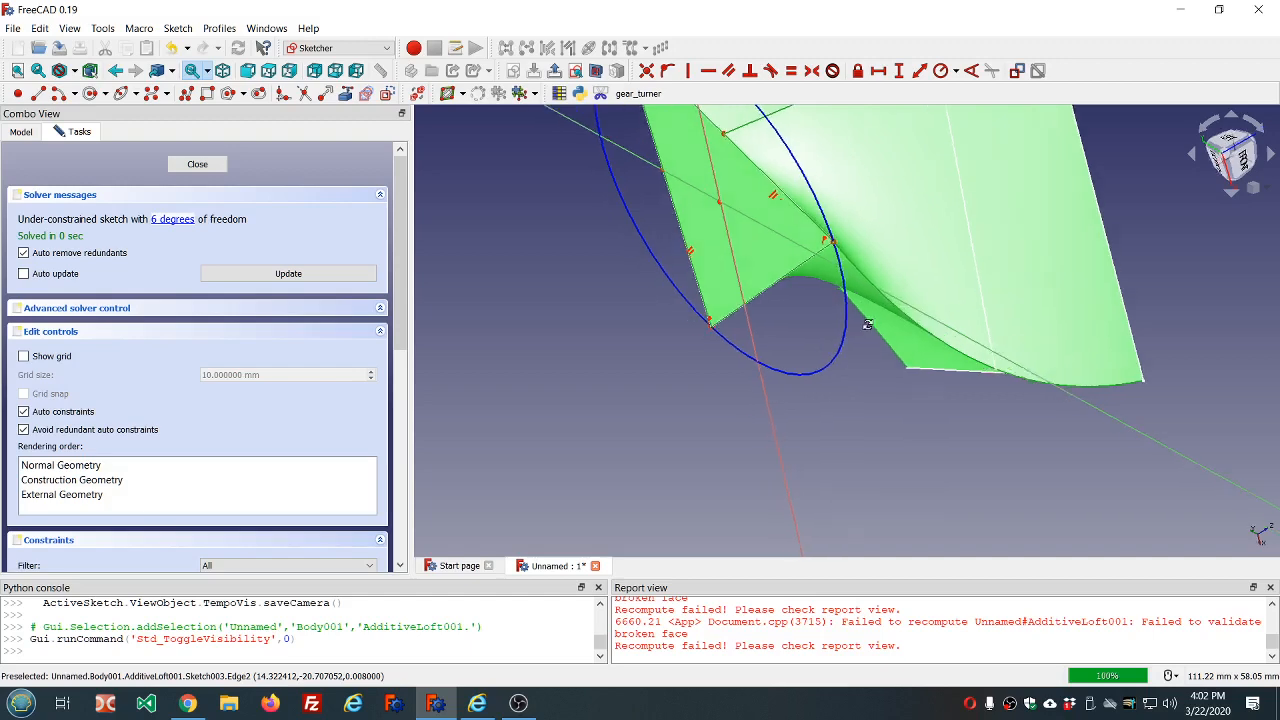
pyautogui.moveTo(867, 324)
pyautogui.mouseDown(button='middle')
pyautogui.moveTo(903, 323)
pyautogui.moveTo(897, 348)
pyautogui.moveTo(1011, 334)
pyautogui.moveTo(1046, 349)
pyautogui.moveTo(999, 356)
pyautogui.mouseUp(button='middle')
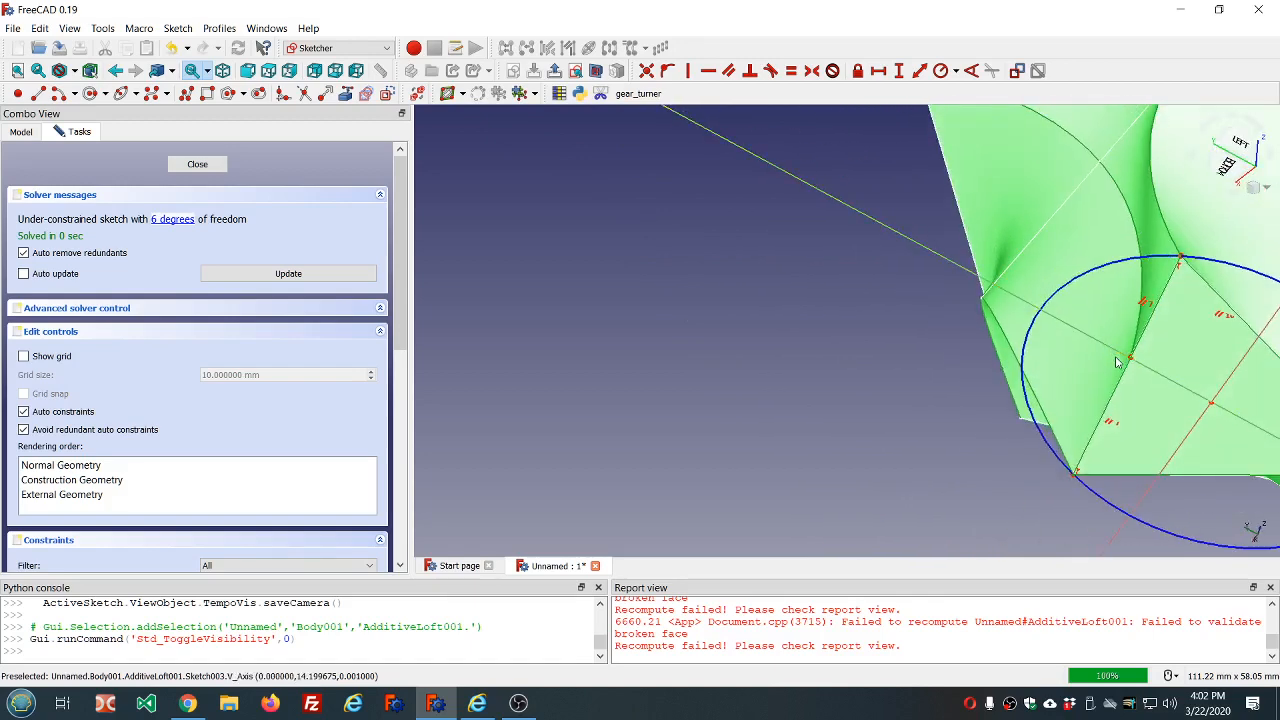
pyautogui.scroll(4, 1133, 364)
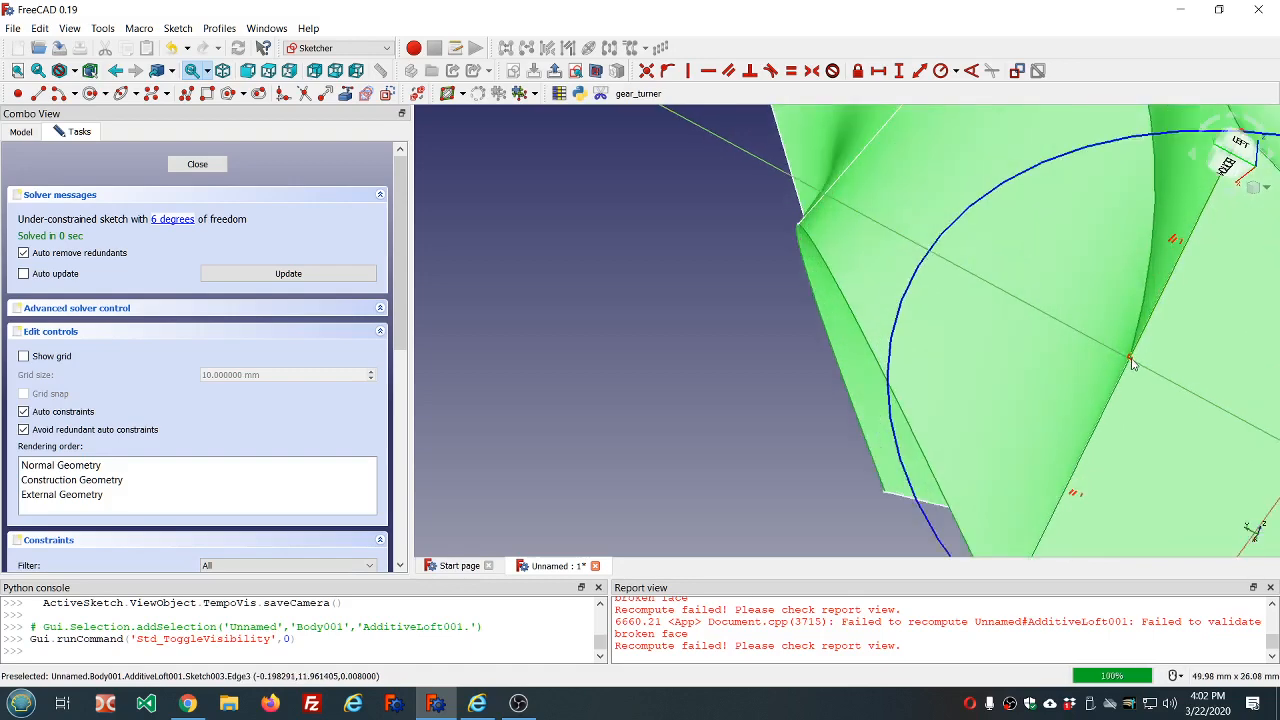
pyautogui.scroll(3, 1133, 364)
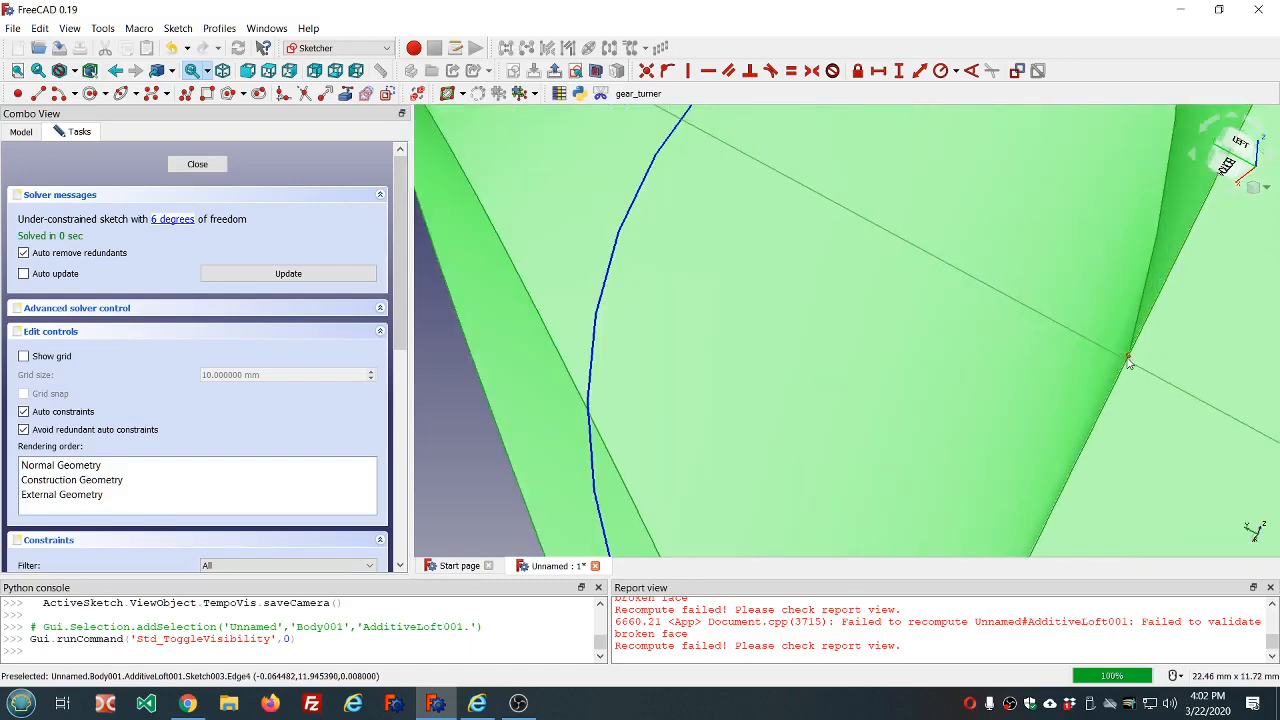
pyautogui.scroll(-10, 1130, 365)
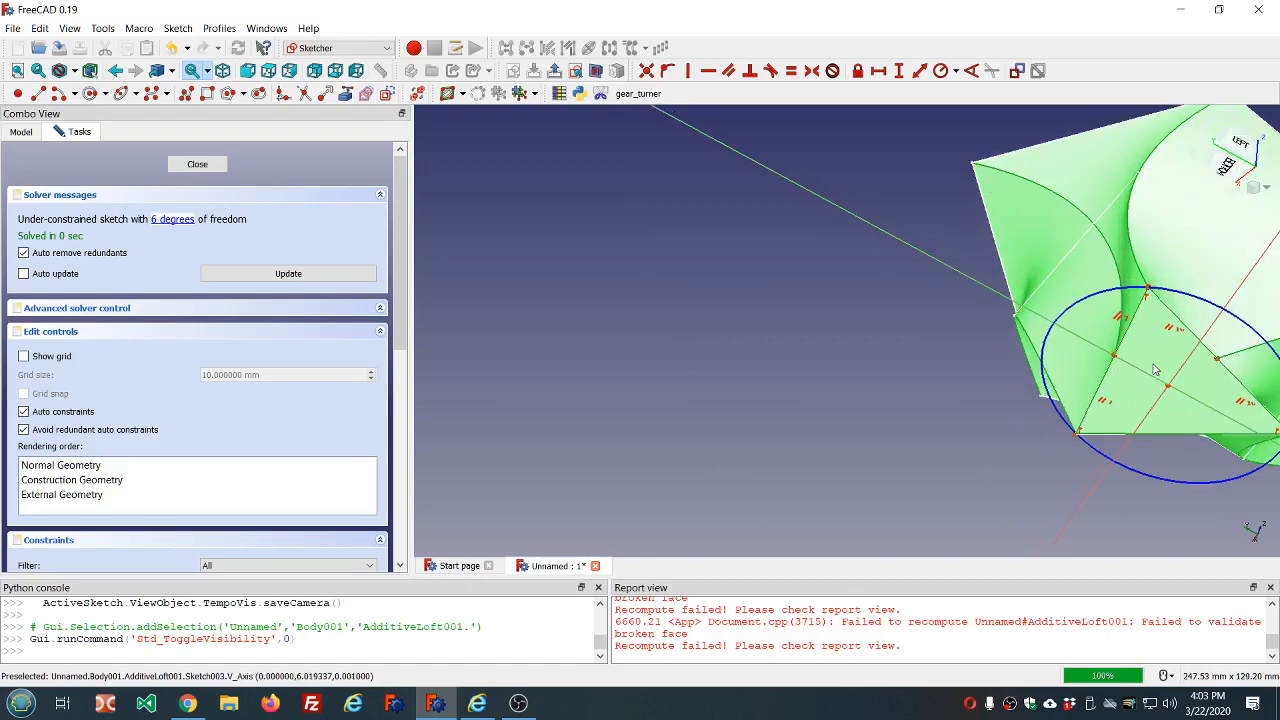
pyautogui.scroll(5, 1155, 370)
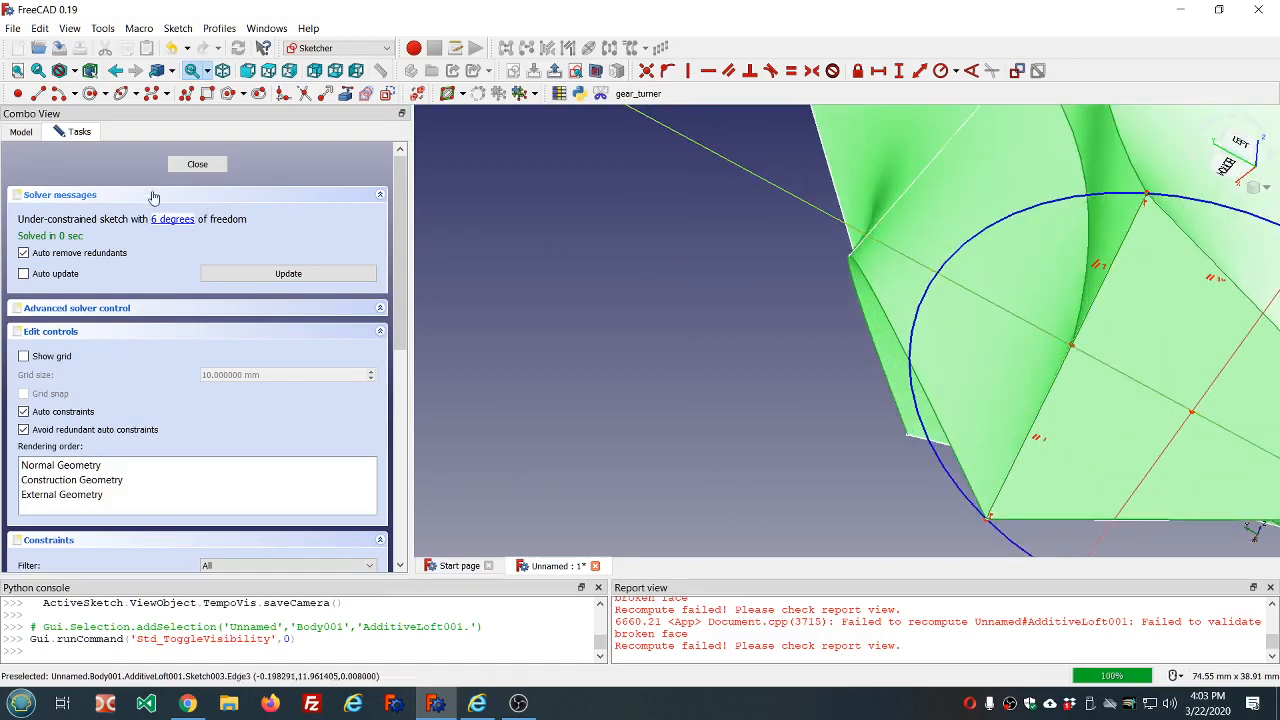
# Hide the additive loft and move the split point on the triangle's top edge near the upper-left corner, to about (-13.3, 11.8)
pyautogui.click(20, 132)
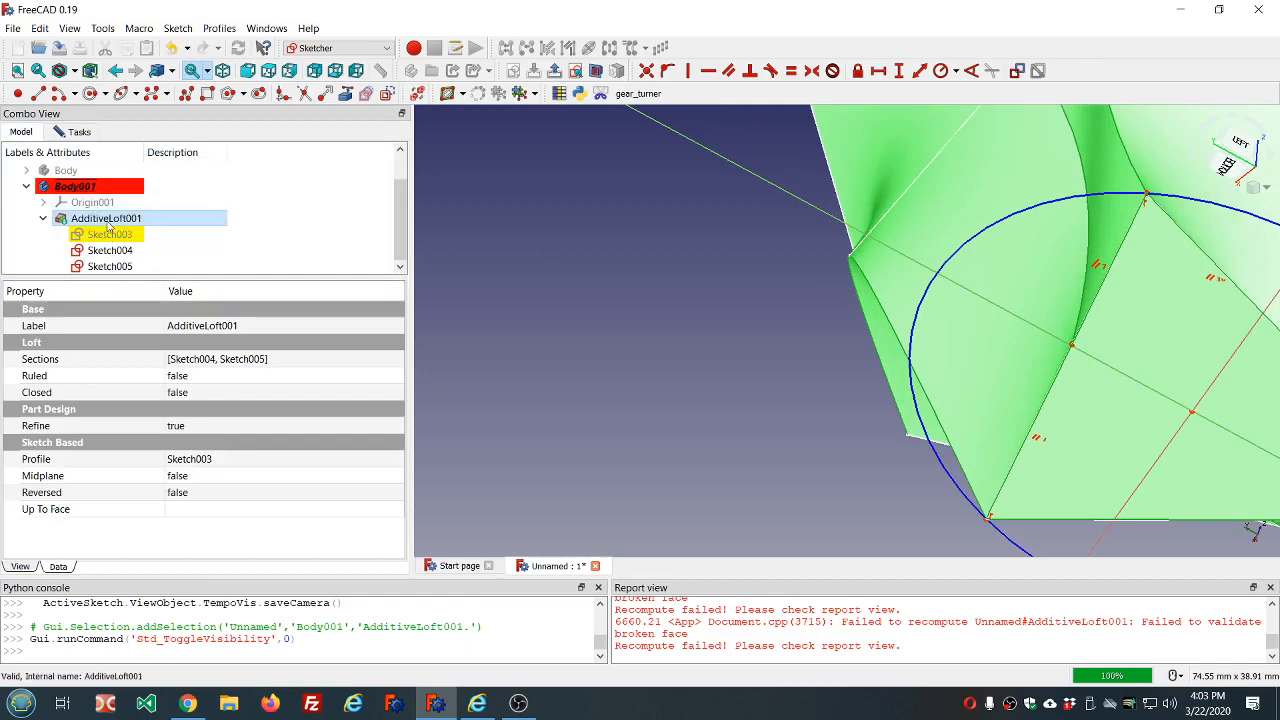
pyautogui.press('space')
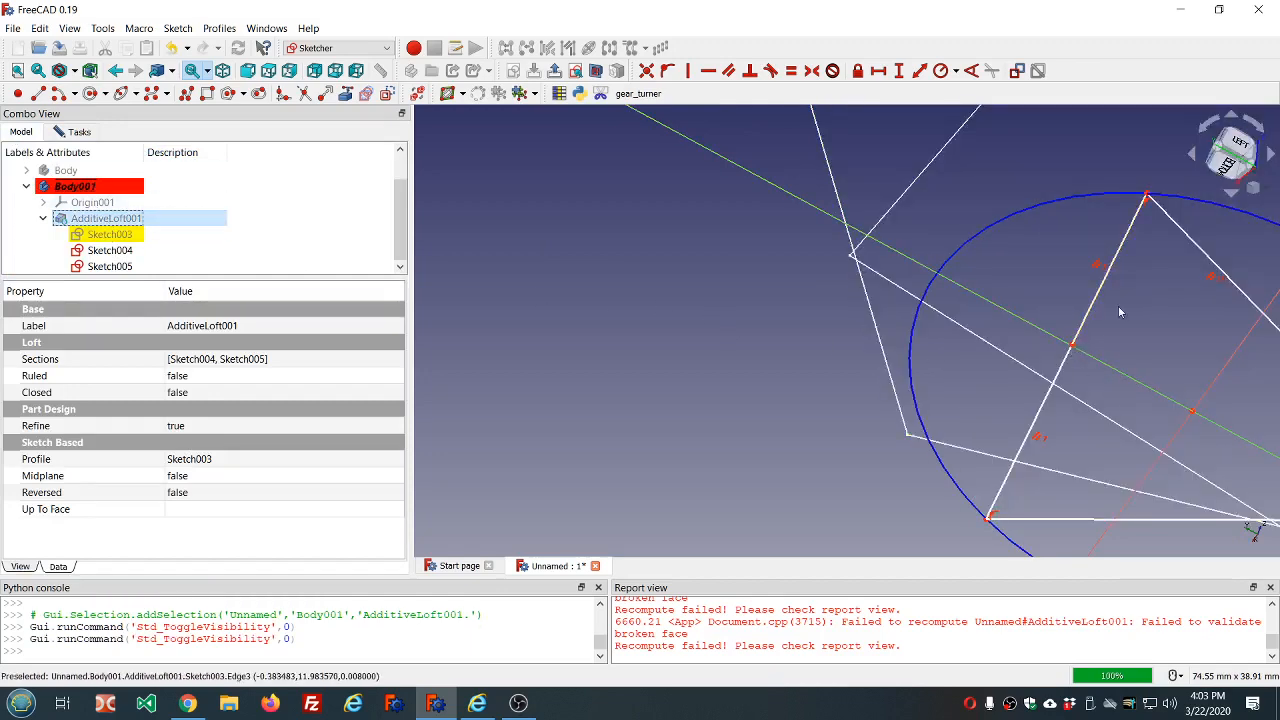
pyautogui.moveTo(1120, 313)
pyautogui.mouseDown(button='middle')
pyautogui.moveTo(1091, 346)
pyautogui.moveTo(973, 340)
pyautogui.moveTo(857, 374)
pyautogui.mouseUp(button='middle')
pyautogui.scroll(3, 821, 390)
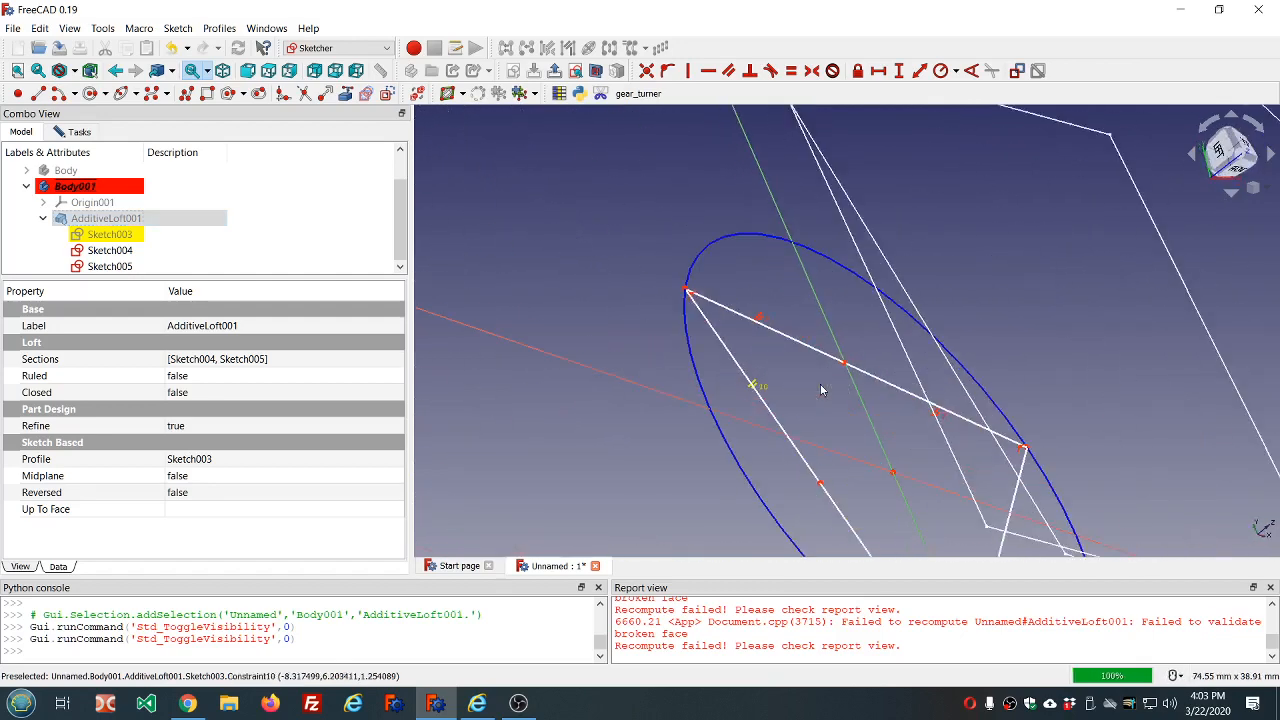
pyautogui.moveTo(845, 370); pyautogui.dragTo(751, 337)
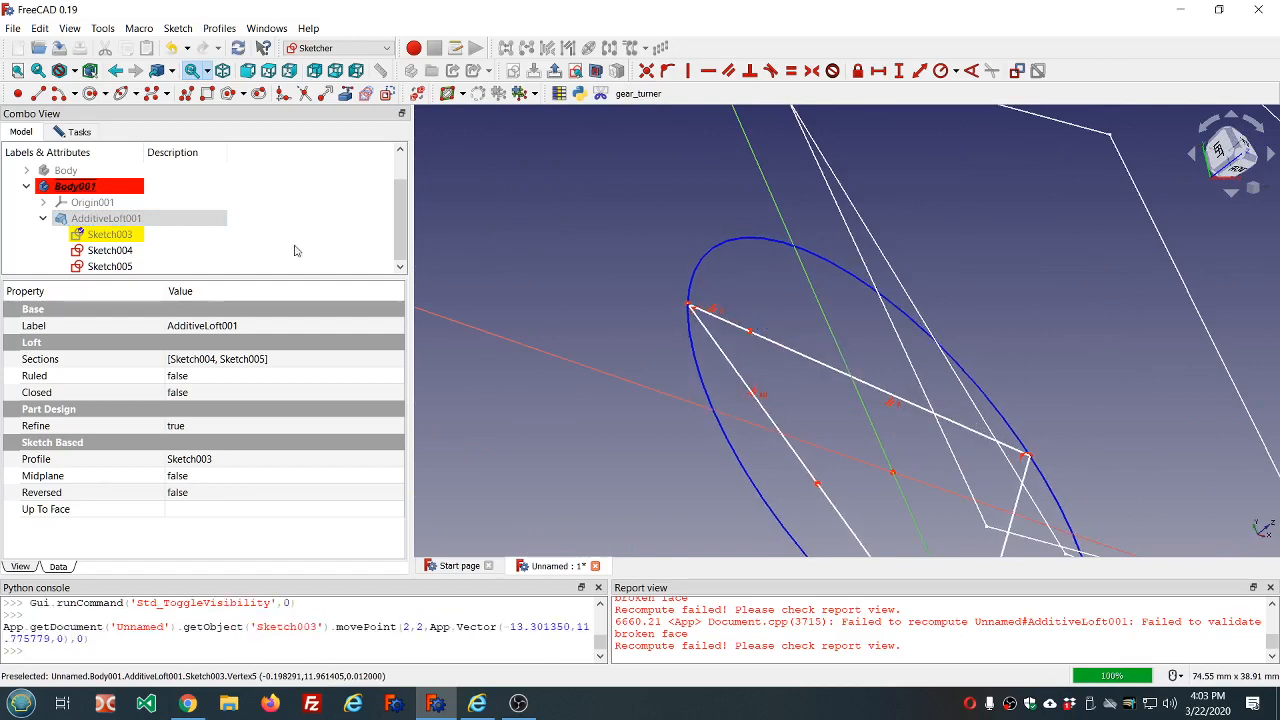
# Close the triangle sketch to rebuild the loft and clear the report view
pyautogui.click(79, 132)
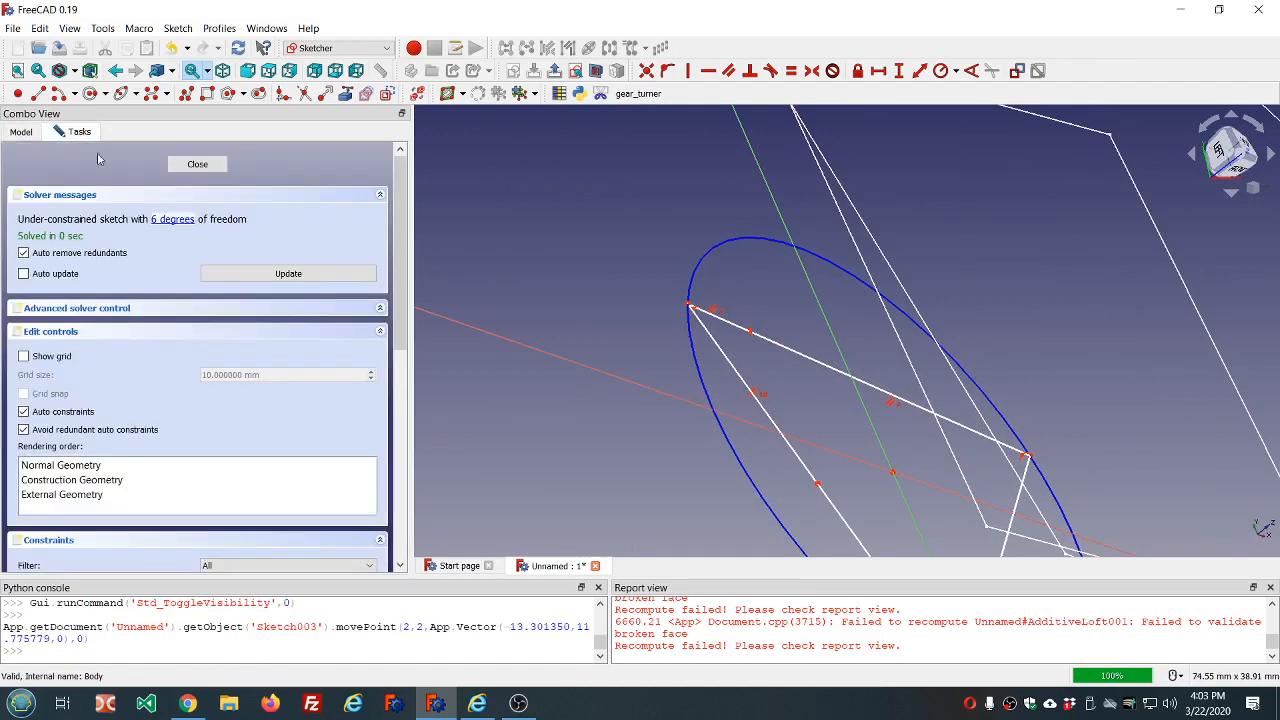
pyautogui.click(198, 165)
pyautogui.moveTo(541, 249)
pyautogui.mouseDown(button='middle')
pyautogui.moveTo(639, 275)
pyautogui.moveTo(686, 306)
pyautogui.moveTo(718, 372)
pyautogui.mouseUp(button='middle')
pyautogui.rightClick(767, 641)
pyautogui.click(800, 601)
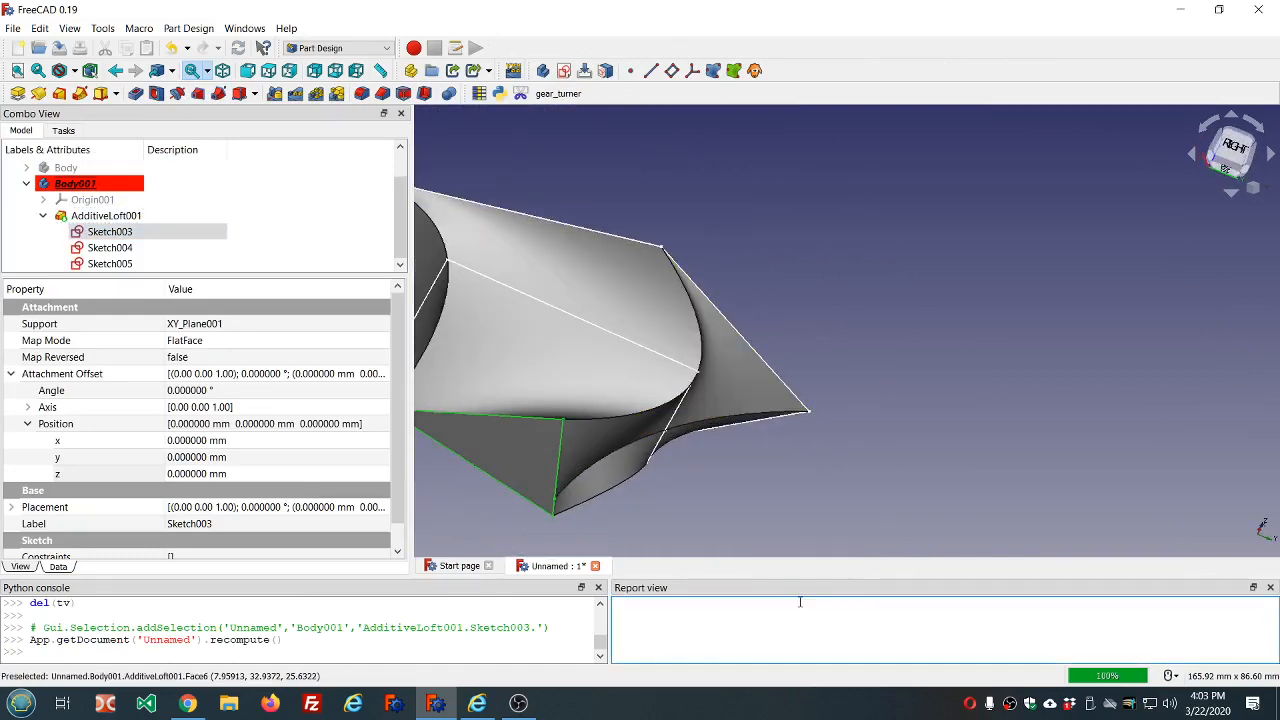
# Examine how the loft's faces run after moving the triangle's split point, from the pentagon and triangle sides
pyautogui.scroll(-4, 801, 437)
pyautogui.moveTo(787, 407); pyautogui.dragTo(625, 388, button='middle')
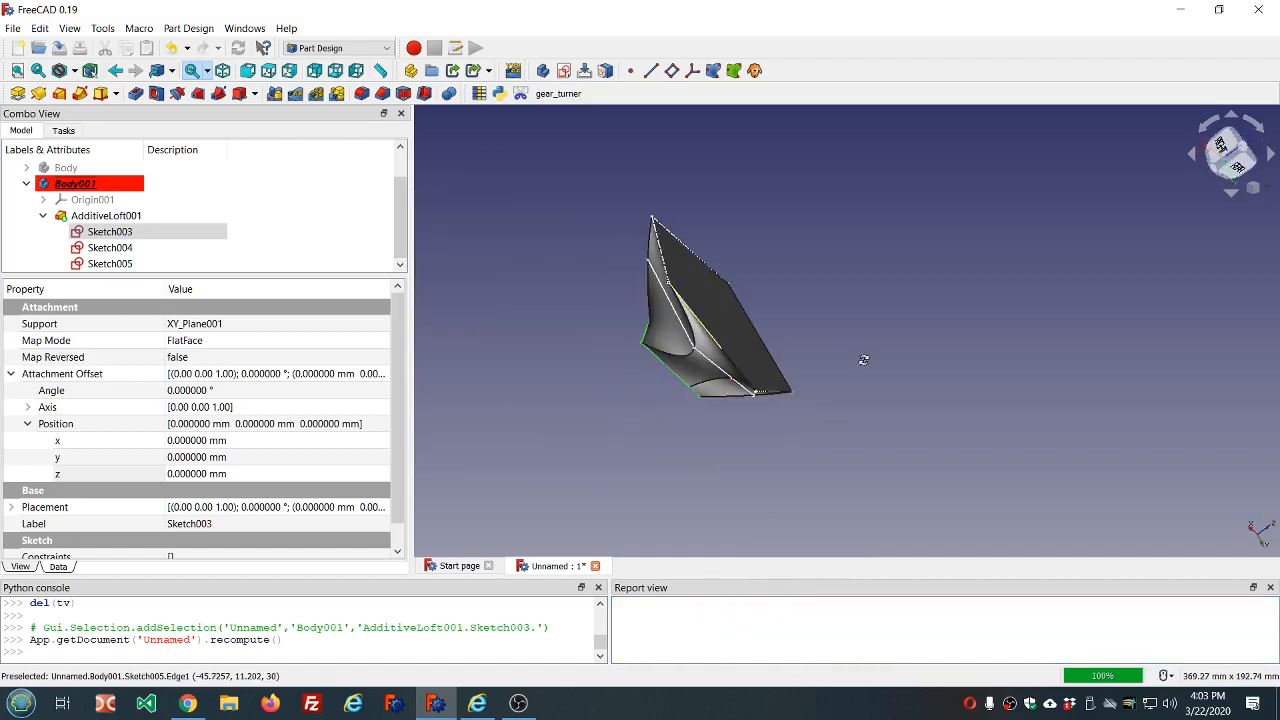
pyautogui.moveTo(865, 364); pyautogui.dragTo(749, 328, button='middle')
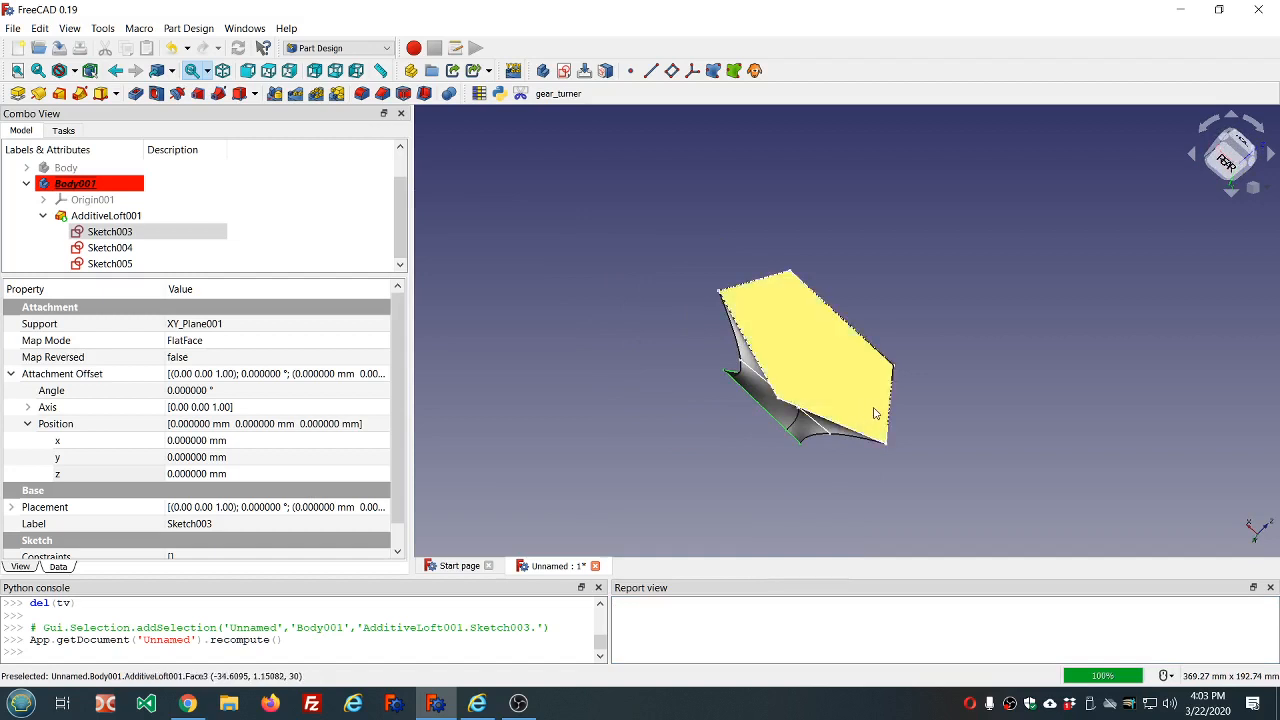
pyautogui.scroll(4, 874, 411)
pyautogui.moveTo(934, 478); pyautogui.dragTo(877, 392, button='middle')
pyautogui.scroll(-12, 877, 392)
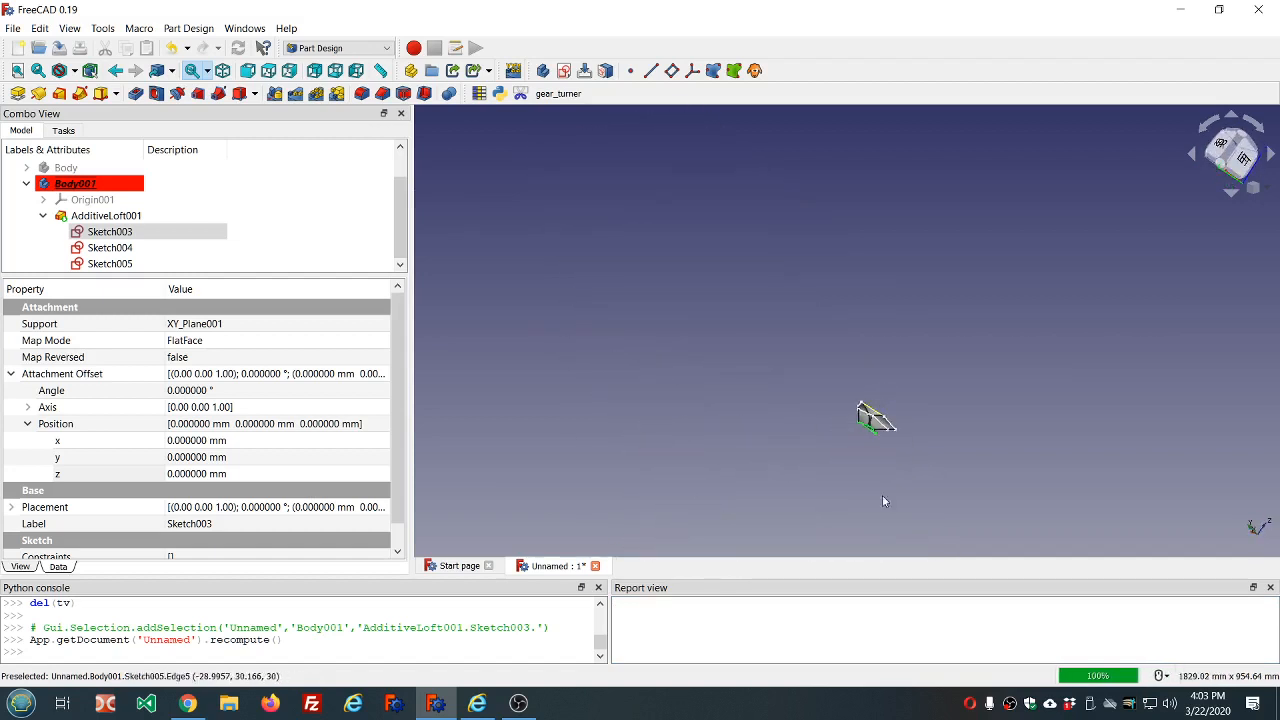
# Enable the Ruled surface option for the additive loft through the triangle, square and pentagon sketches and inspect the rebuilt solid
pyautogui.scroll(8, 886, 460)
pyautogui.moveTo(888, 220); pyautogui.dragTo(884, 212, button='middle')
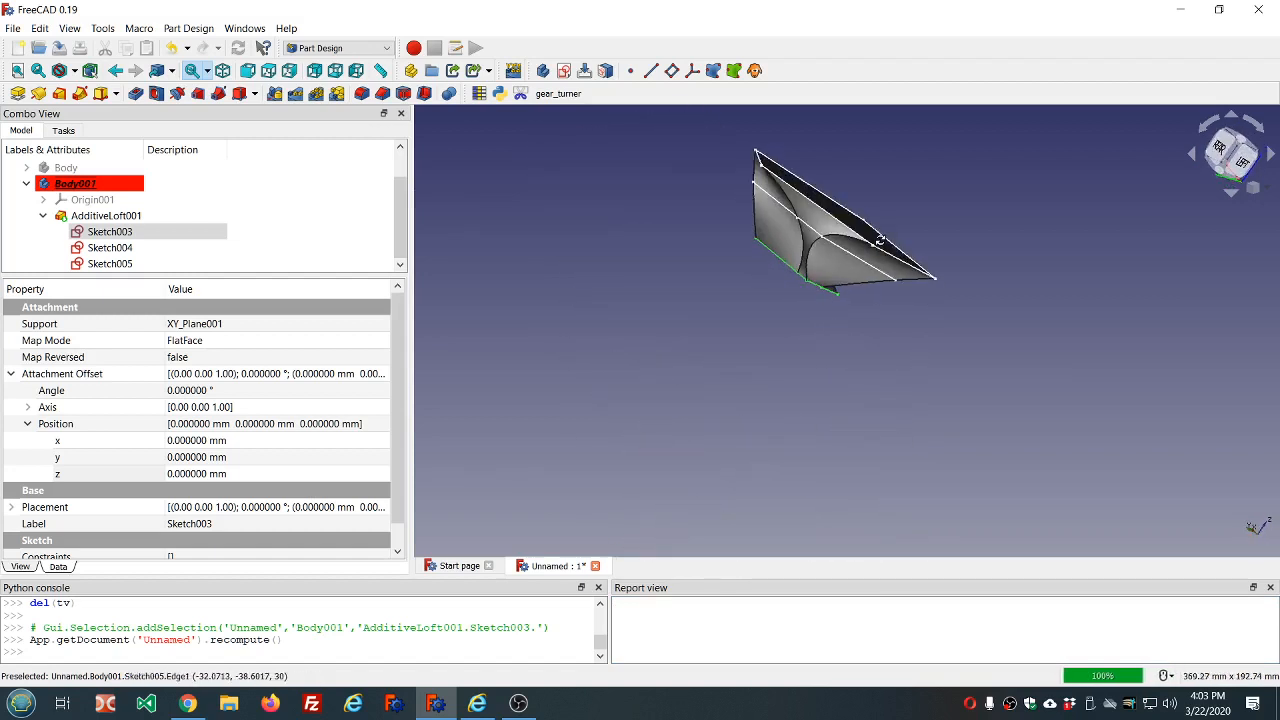
pyautogui.click(110, 232)
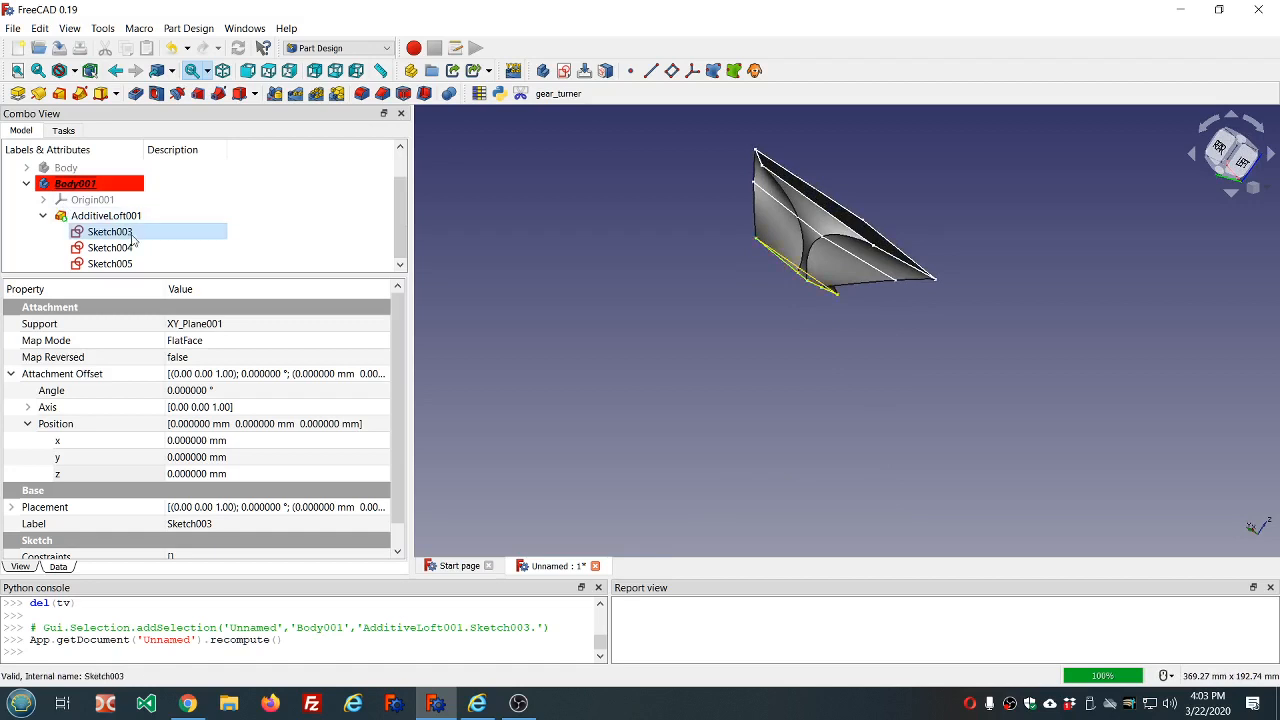
pyautogui.doubleClick(100, 216)
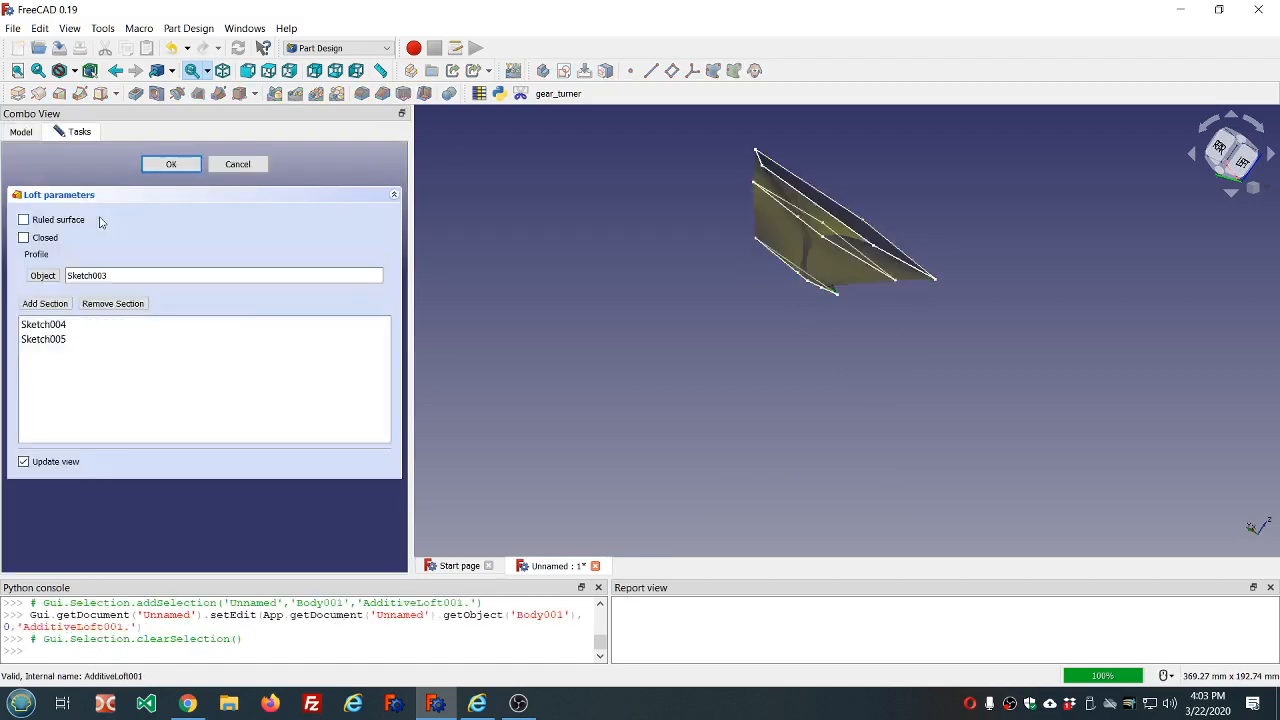
pyautogui.click(24, 224)
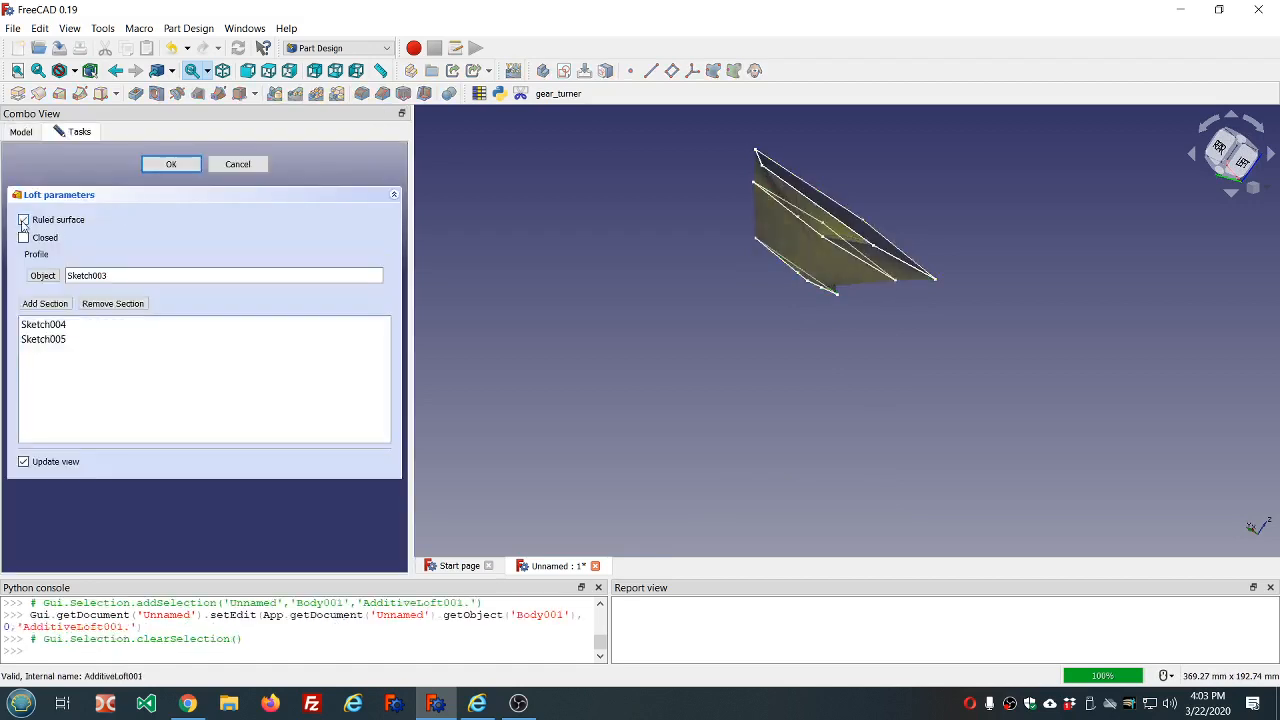
pyautogui.click(166, 165)
pyautogui.moveTo(600, 320); pyautogui.dragTo(665, 360, button='middle')
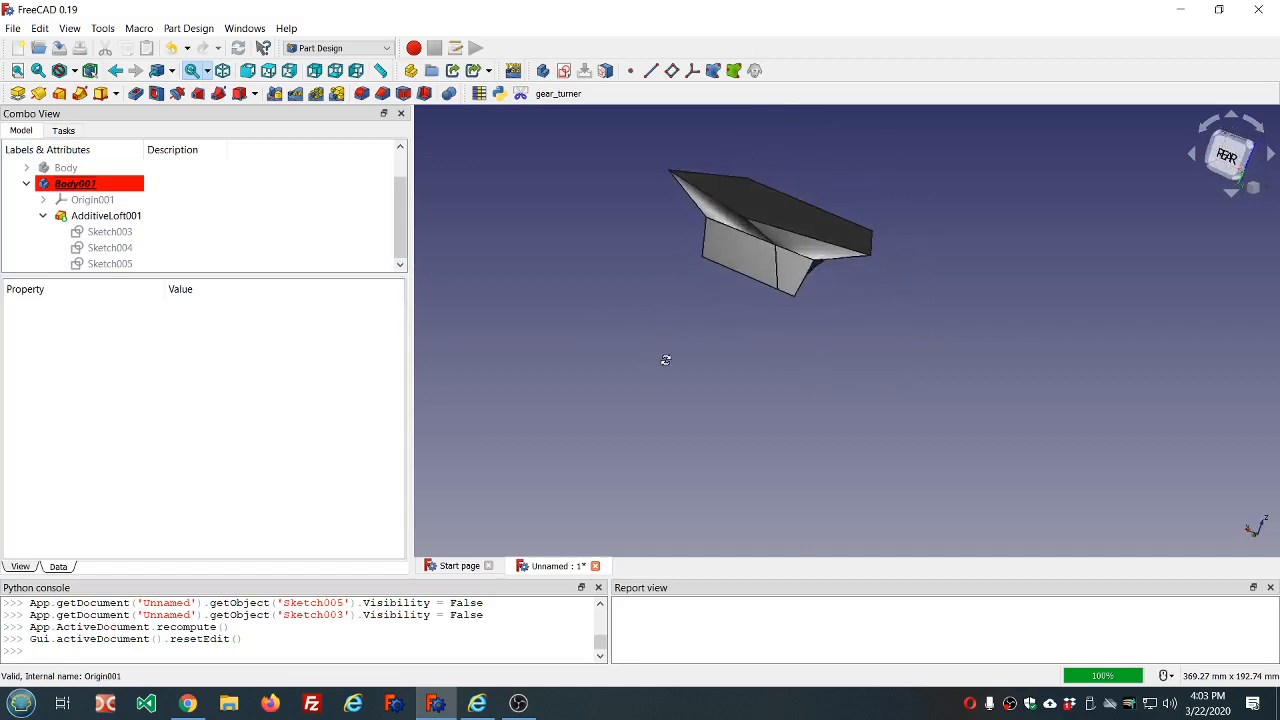
# Set the additive loft's Ruled property to false
pyautogui.doubleClick(135, 215)
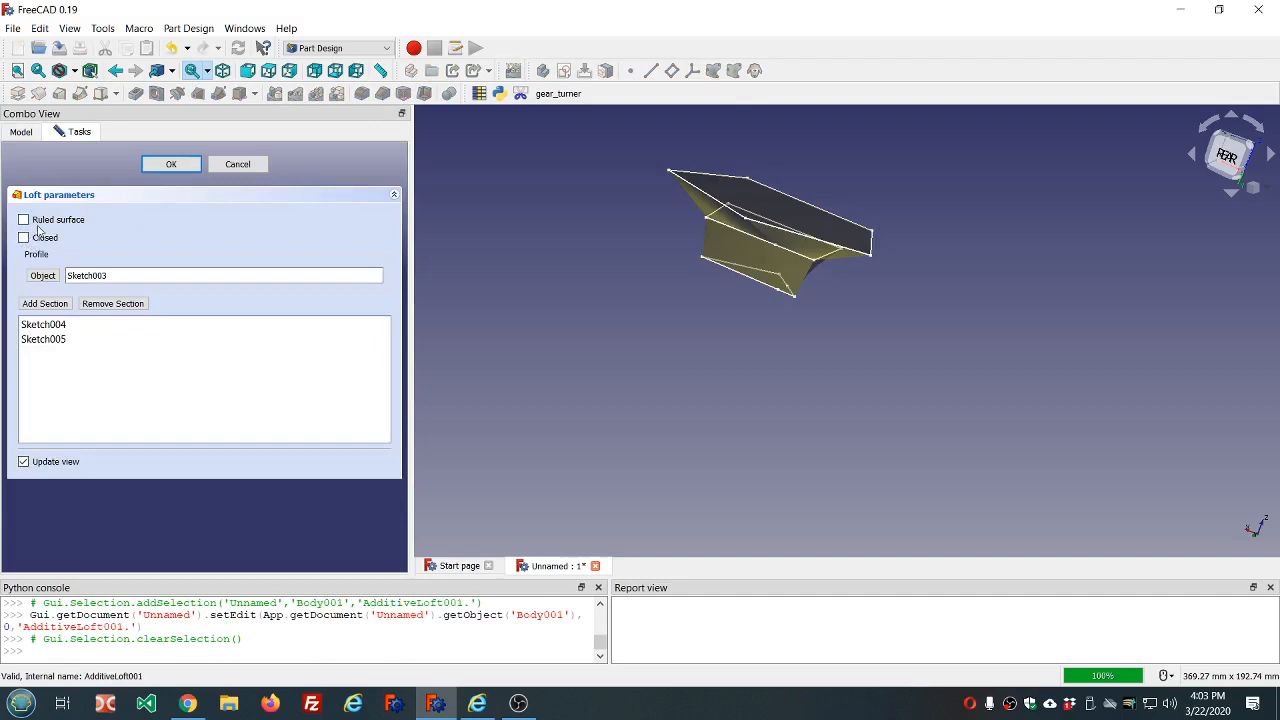
pyautogui.click(172, 164)
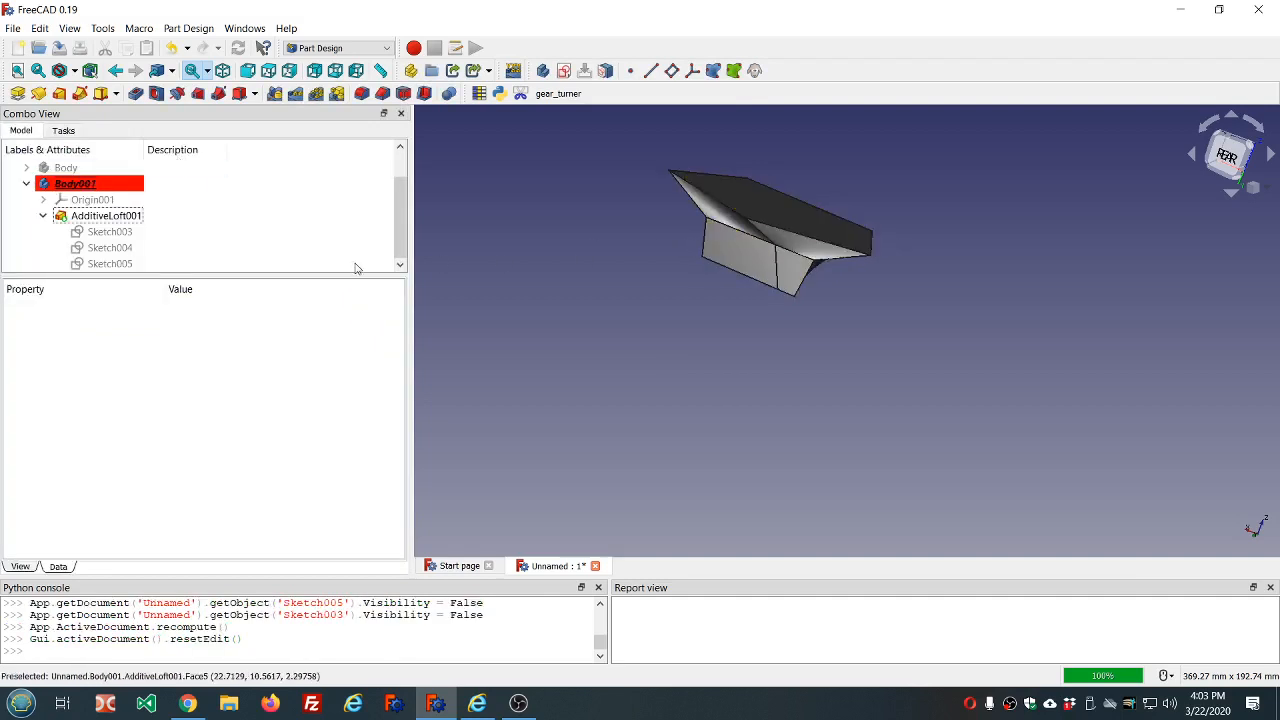
pyautogui.click(106, 215)
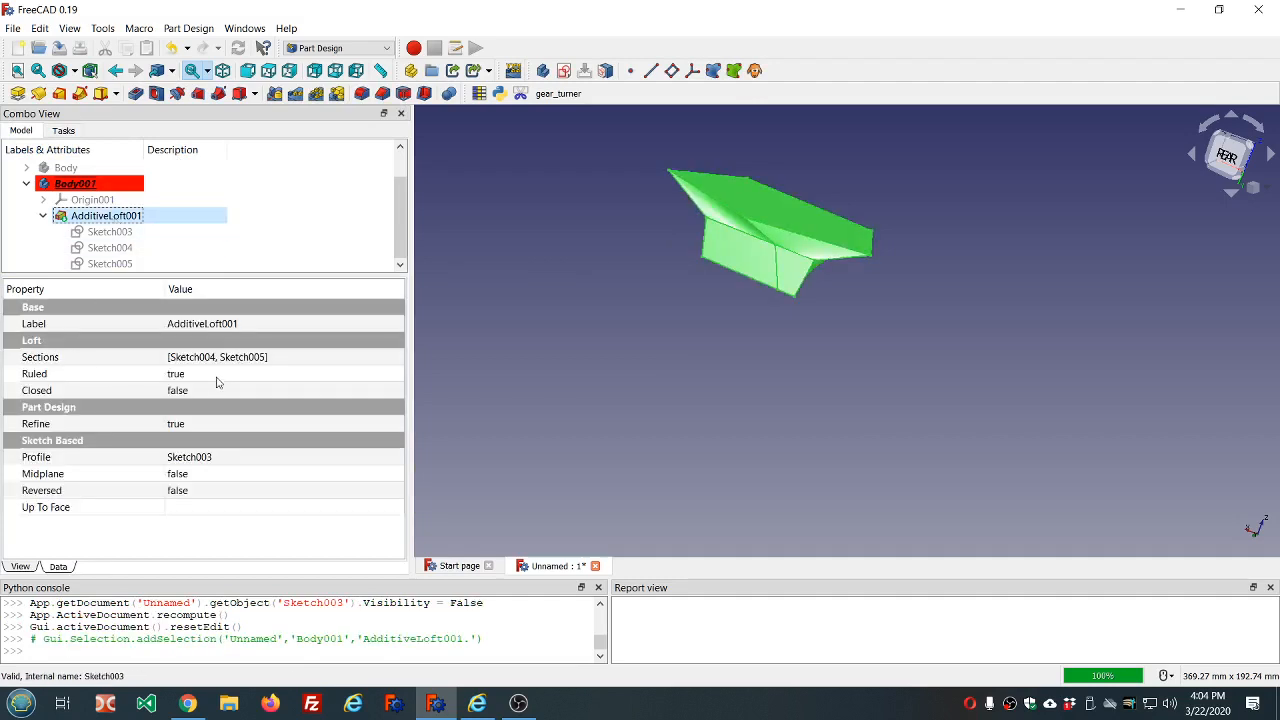
pyautogui.doubleClick(218, 378)
pyautogui.click(312, 264)
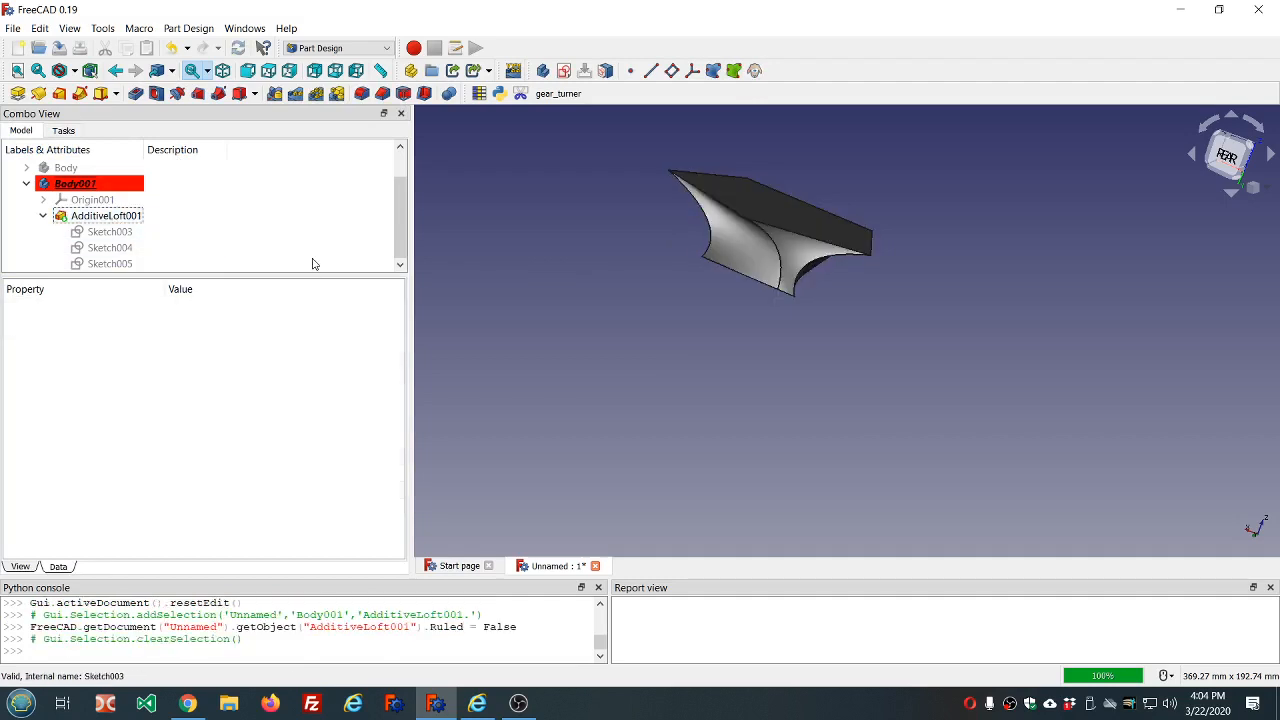
# Examine the non-ruled loft's curved side faces and how they run between the triangle and pentagon ends
pyautogui.click(116, 220)
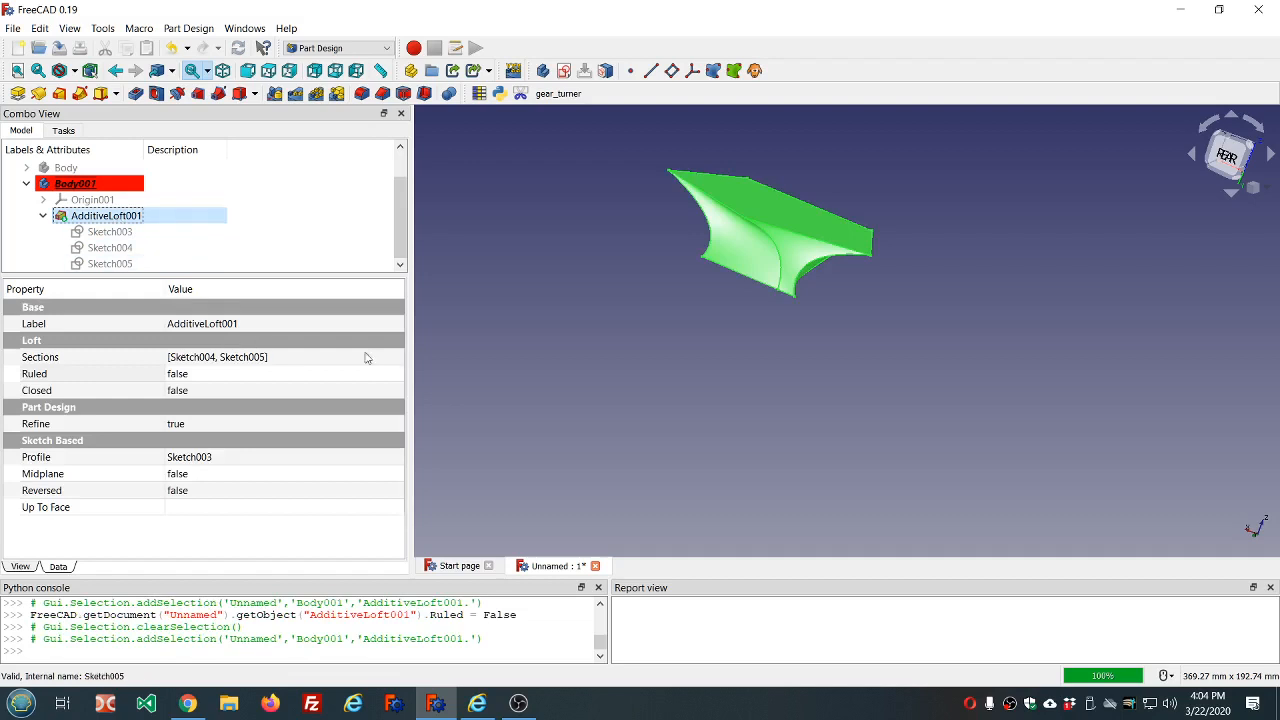
pyautogui.click(774, 366)
pyautogui.moveTo(869, 314); pyautogui.dragTo(811, 290, button='middle')
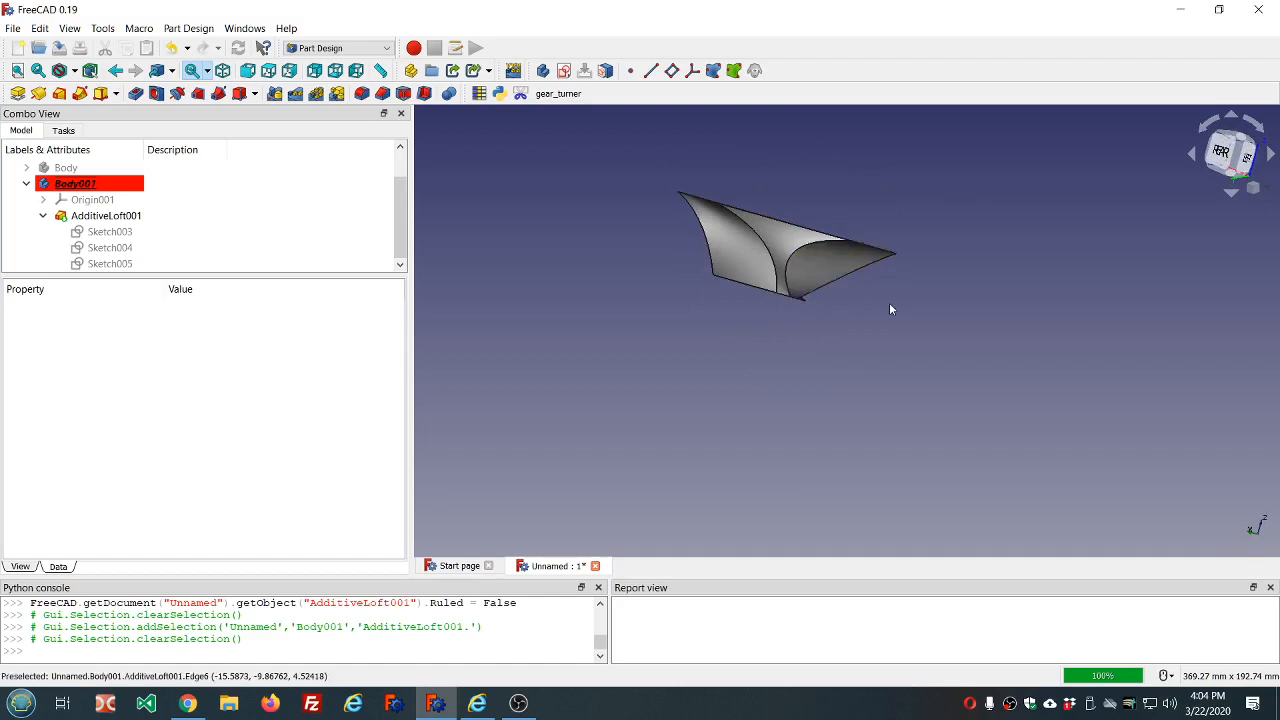
pyautogui.click(133, 217)
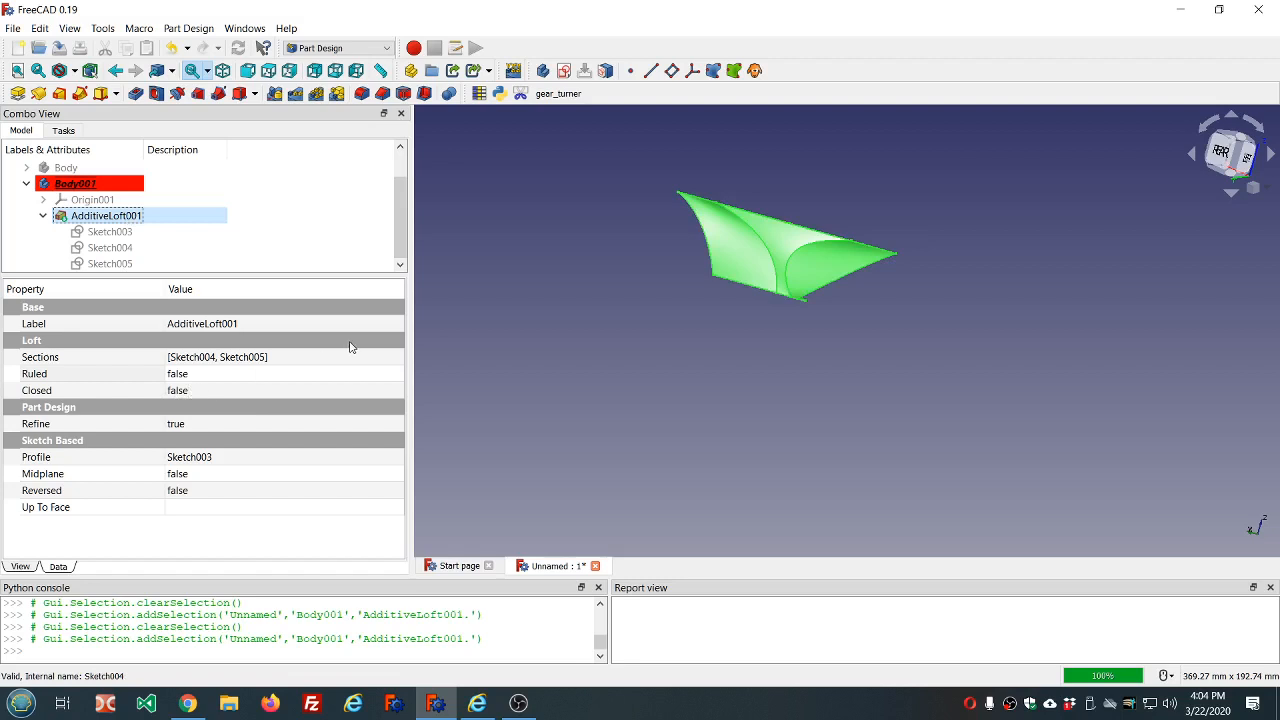
pyautogui.scroll(-1, 665, 310)
pyautogui.scroll(3, 690, 262)
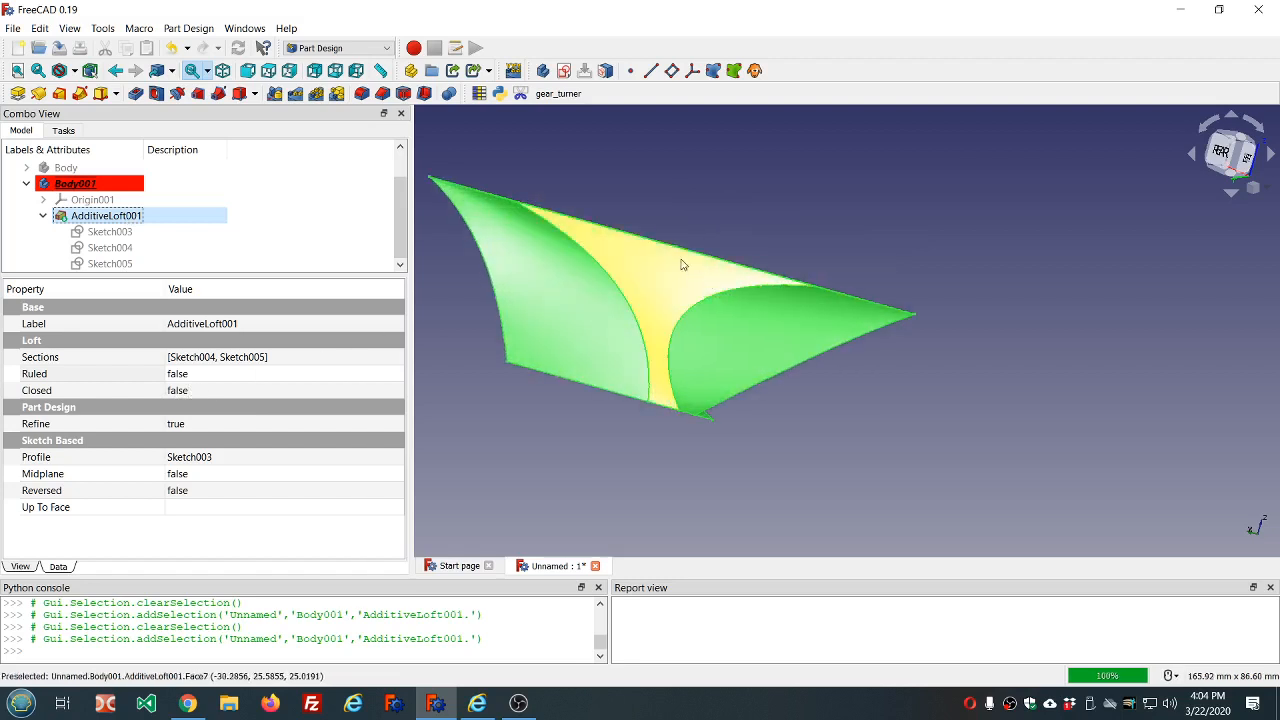
pyautogui.moveTo(711, 221); pyautogui.dragTo(718, 237, button='middle')
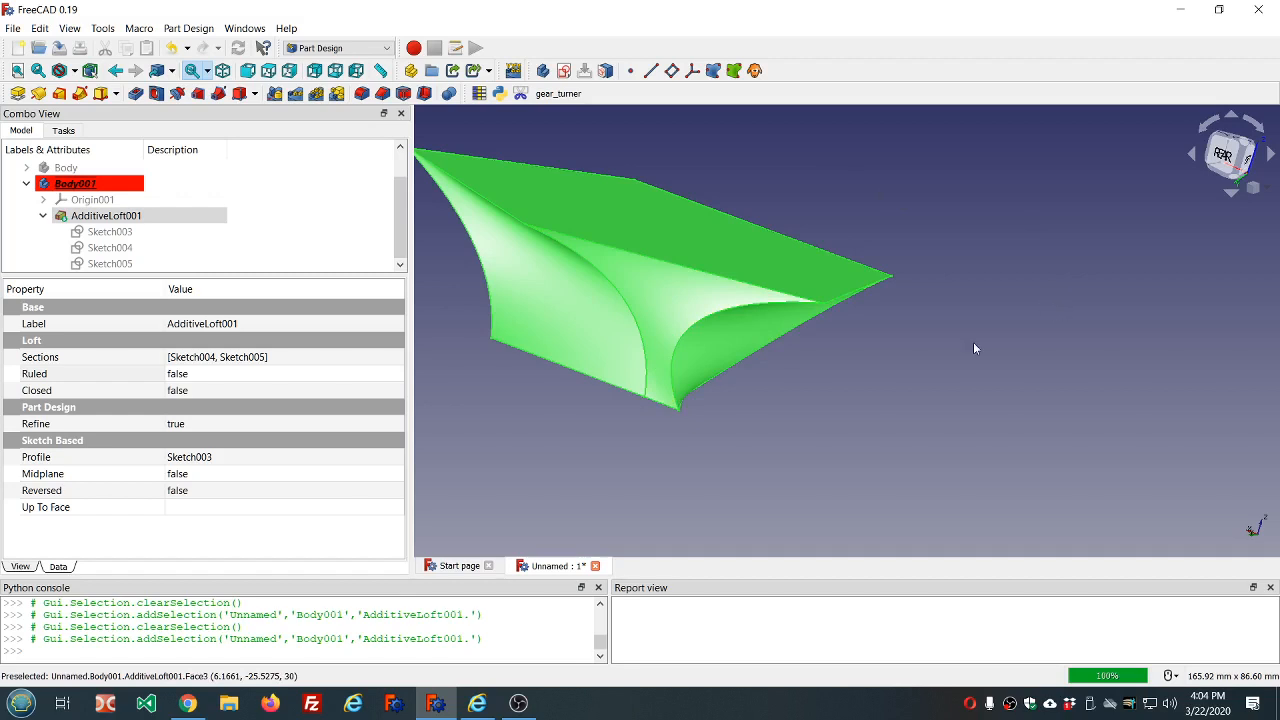
# Set the additive loft's Closed property to true
pyautogui.click(203, 391)
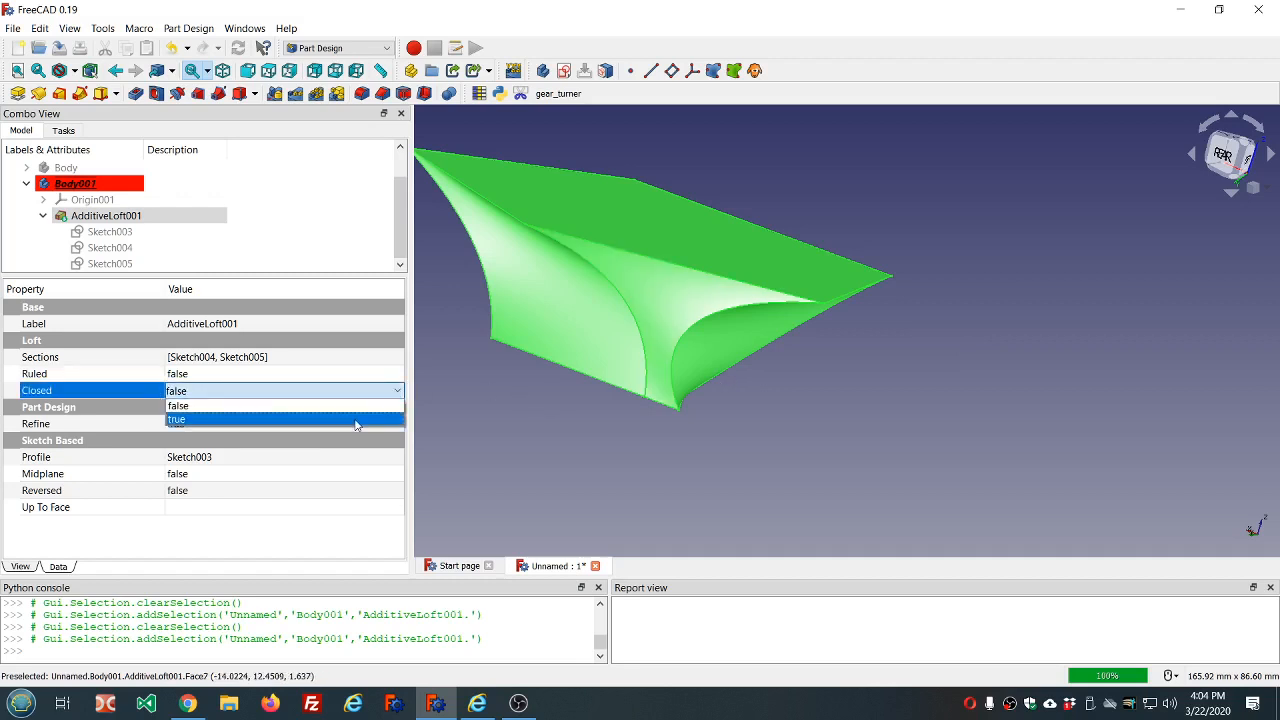
pyautogui.click(363, 423)
pyautogui.click(339, 254)
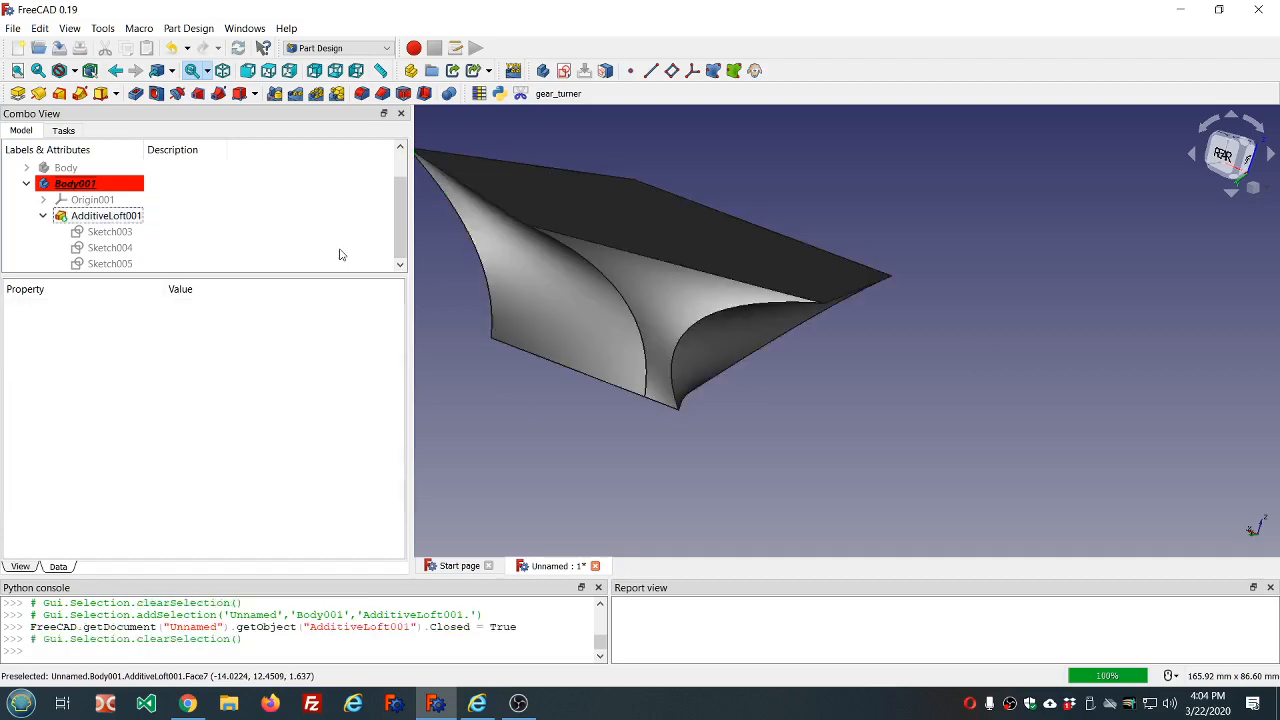
# Examine the loft from the side and the pentagon end with Closed enabled, and check its properties
pyautogui.moveTo(789, 207); pyautogui.dragTo(843, 214, button='middle')
pyautogui.scroll(-5, 846, 205)
pyautogui.scroll(6, 765, 148)
pyautogui.scroll(-4, 762, 181)
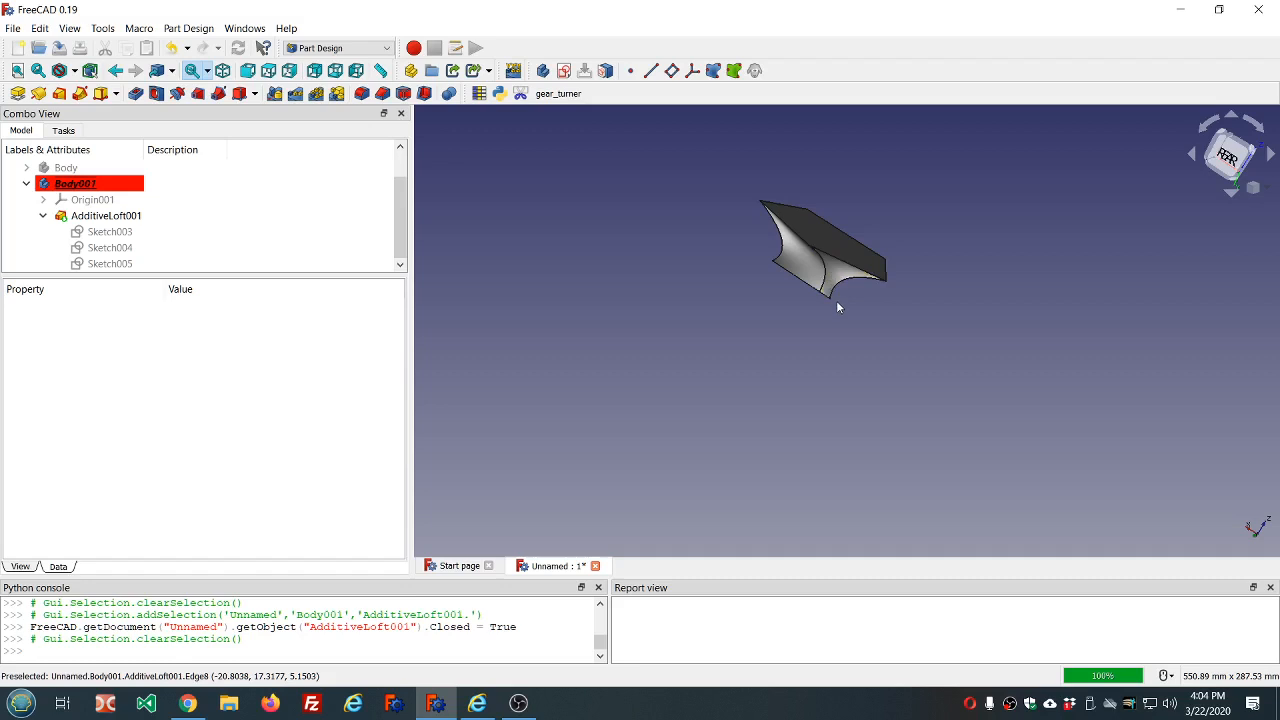
pyautogui.scroll(4, 841, 229)
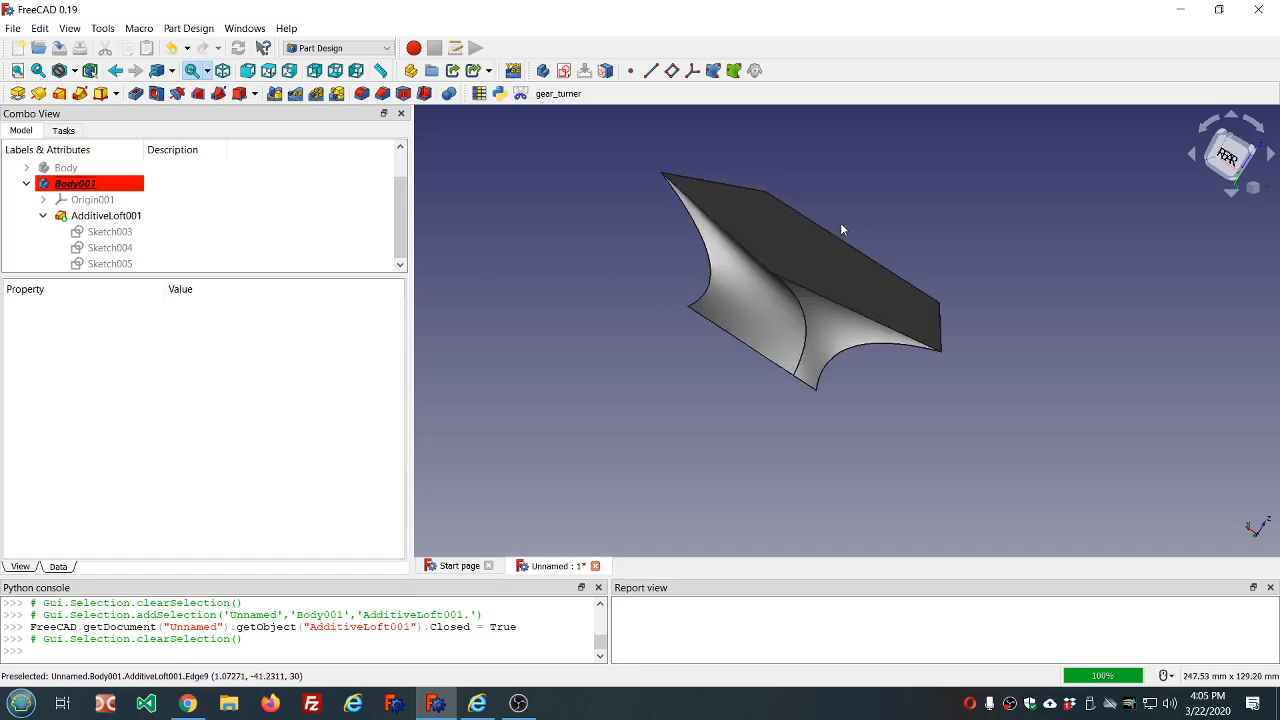
pyautogui.moveTo(852, 226); pyautogui.dragTo(678, 188, button='middle')
pyautogui.moveTo(648, 170); pyautogui.dragTo(881, 243, button='middle')
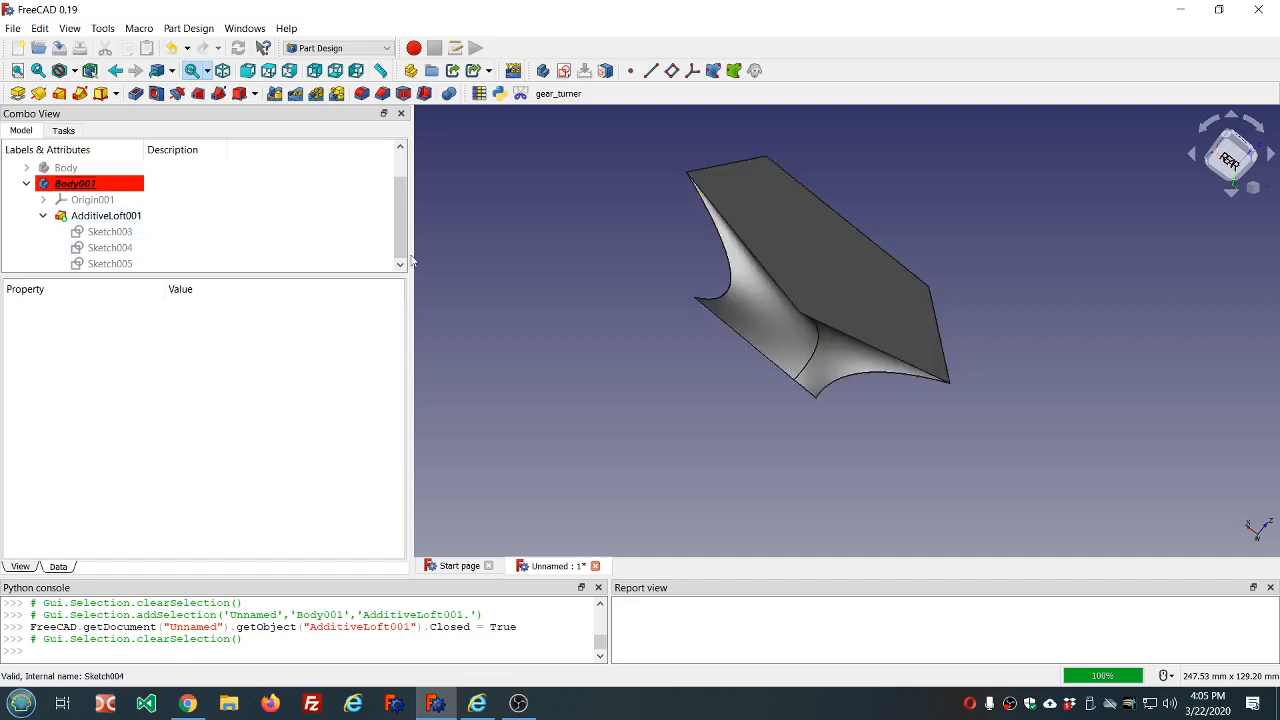
pyautogui.moveTo(612, 299); pyautogui.dragTo(622, 364, button='middle')
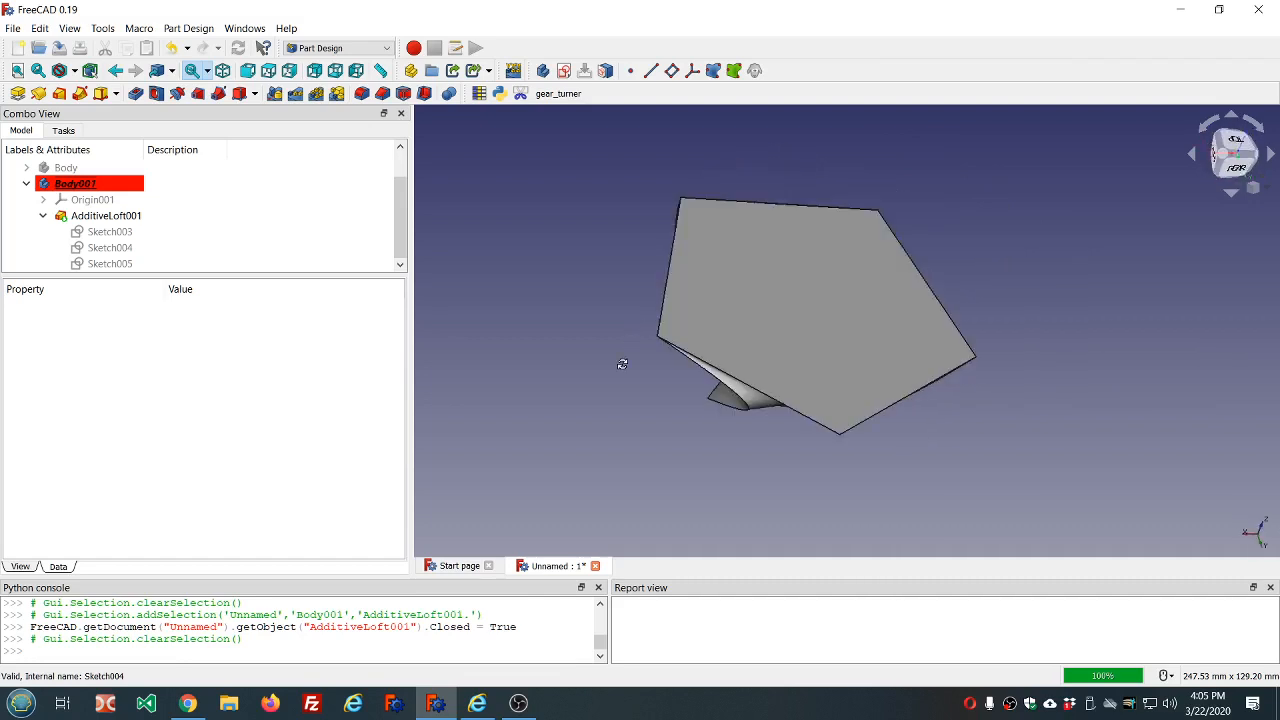
pyautogui.moveTo(1060, 386); pyautogui.dragTo(1017, 312, button='middle')
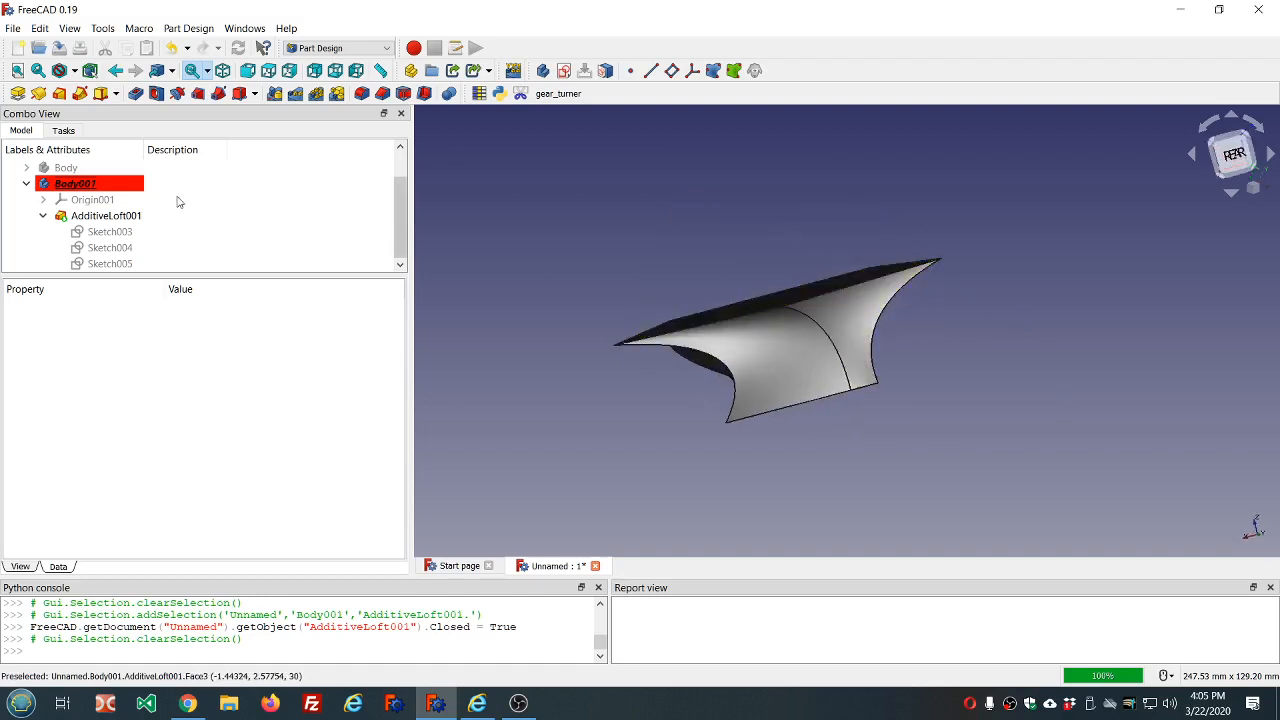
pyautogui.click(112, 215)
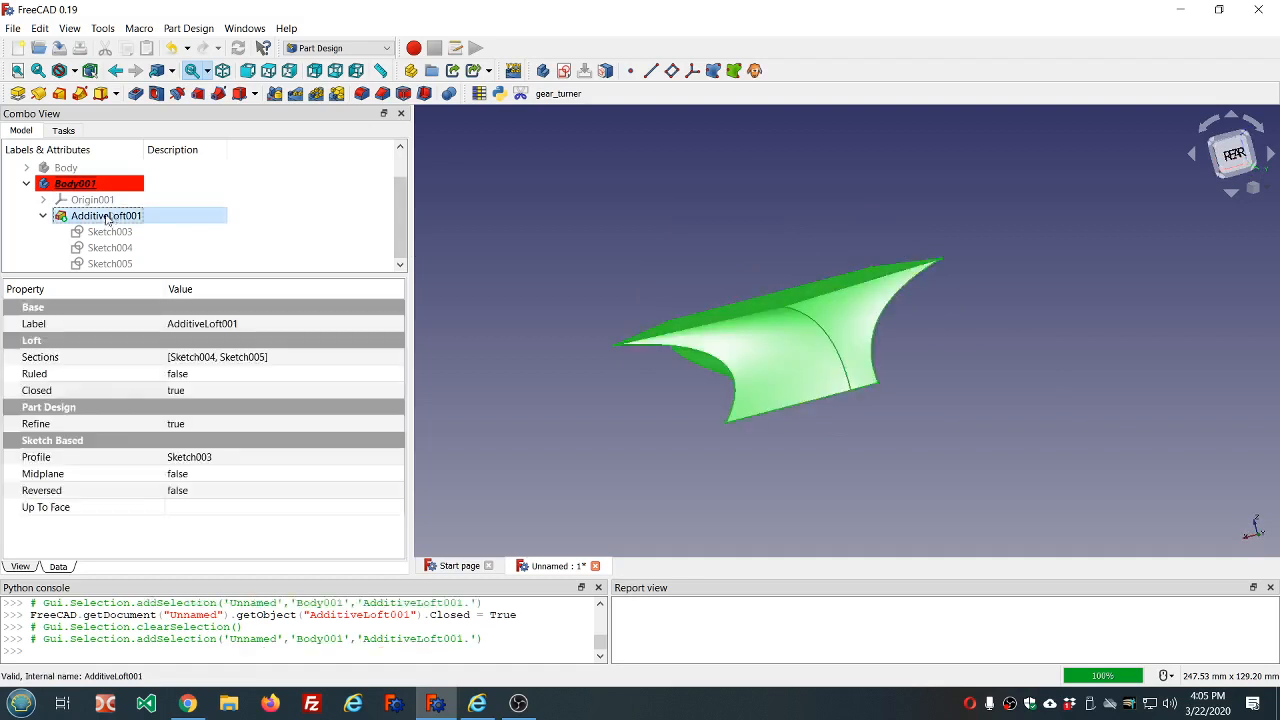